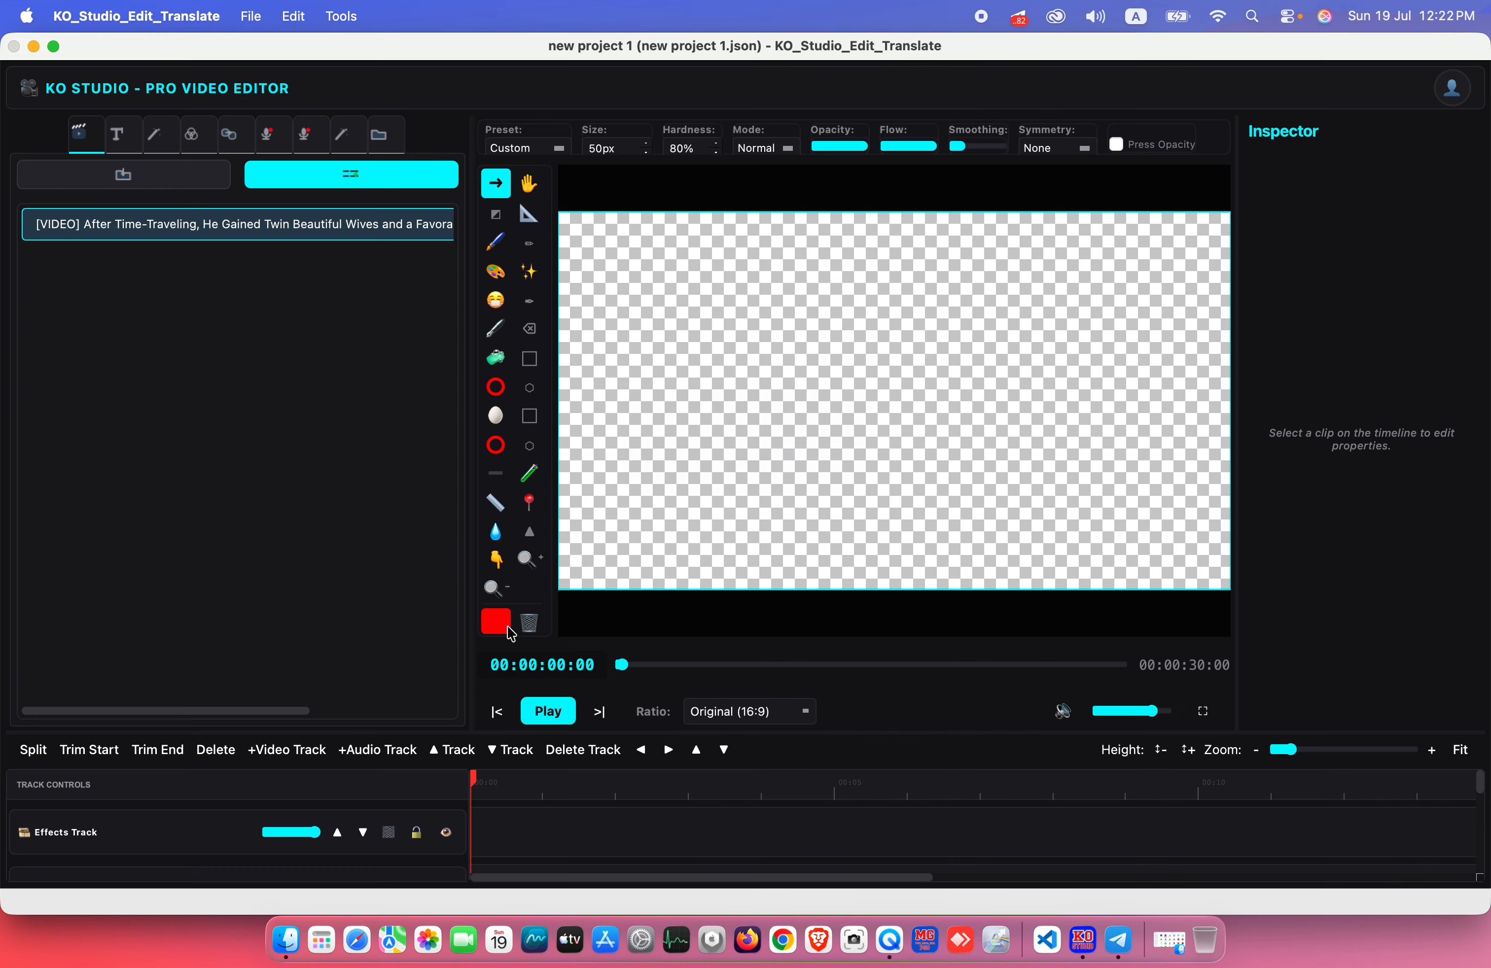
Step: Switch the project frame to TikTok / Reels (9:16) and move the playhead to 00:00:01:24
click(737, 714)
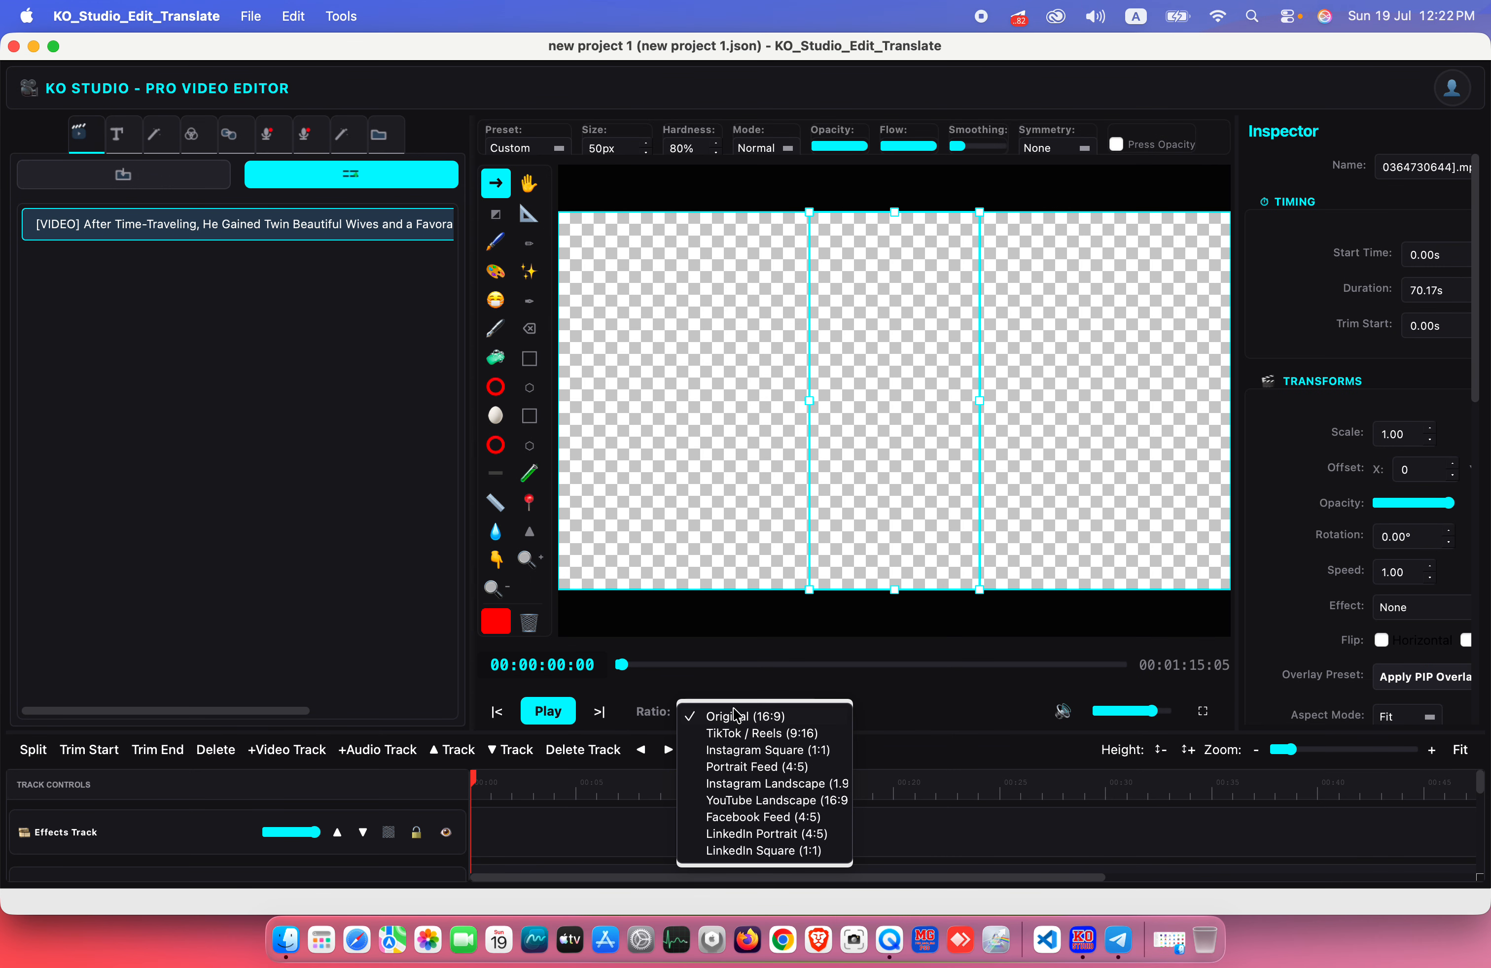
click(735, 733)
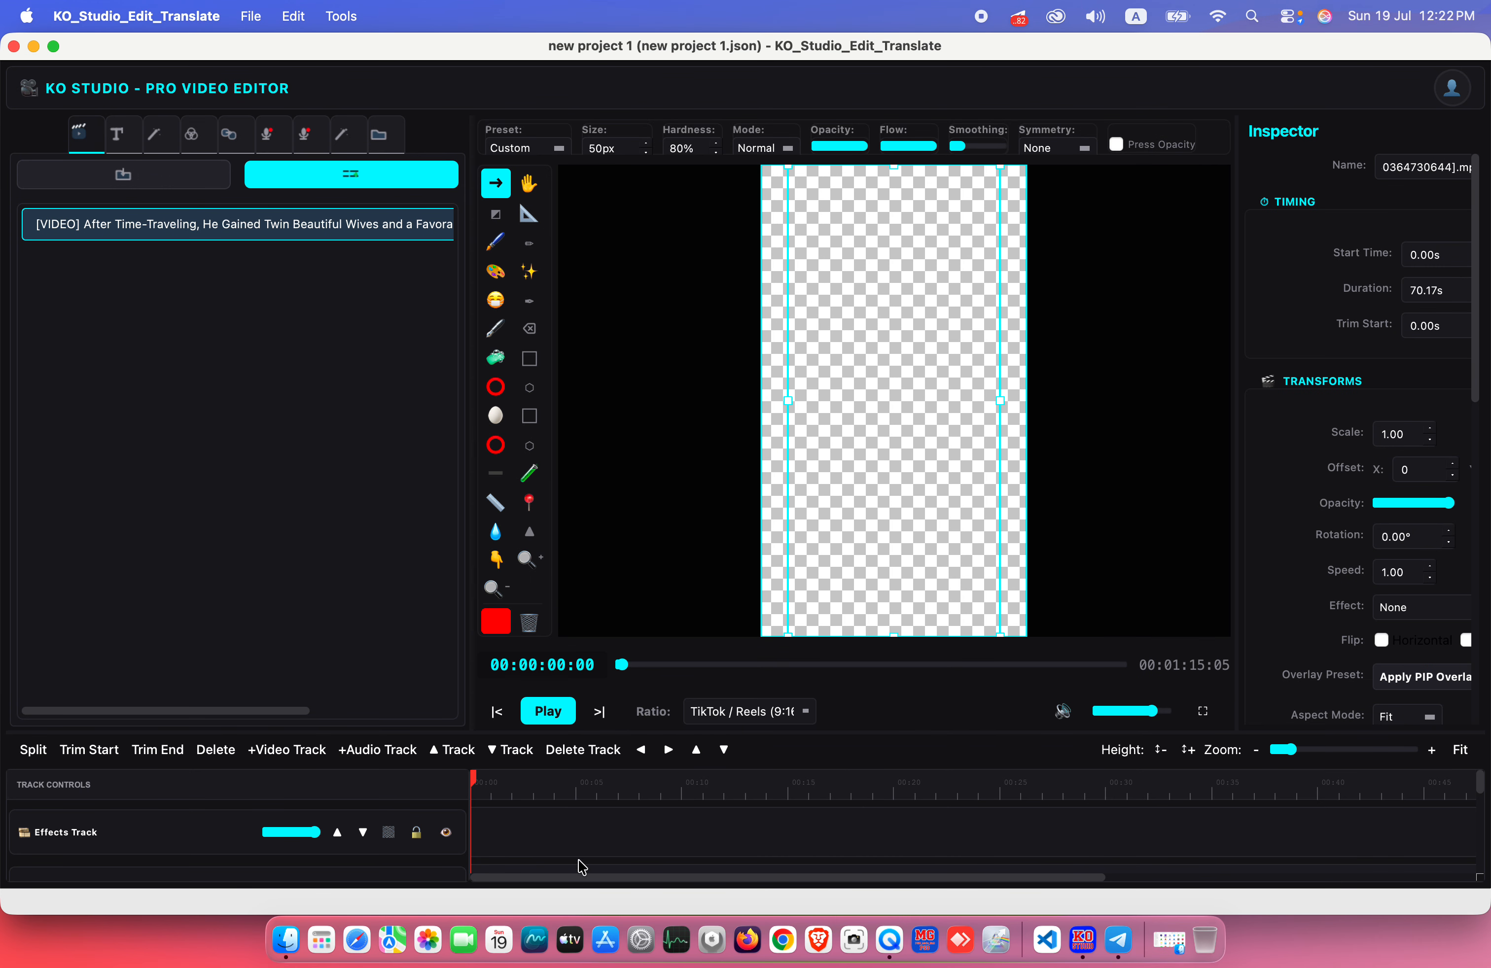
click(510, 793)
scroll(539, 833, down, 5)
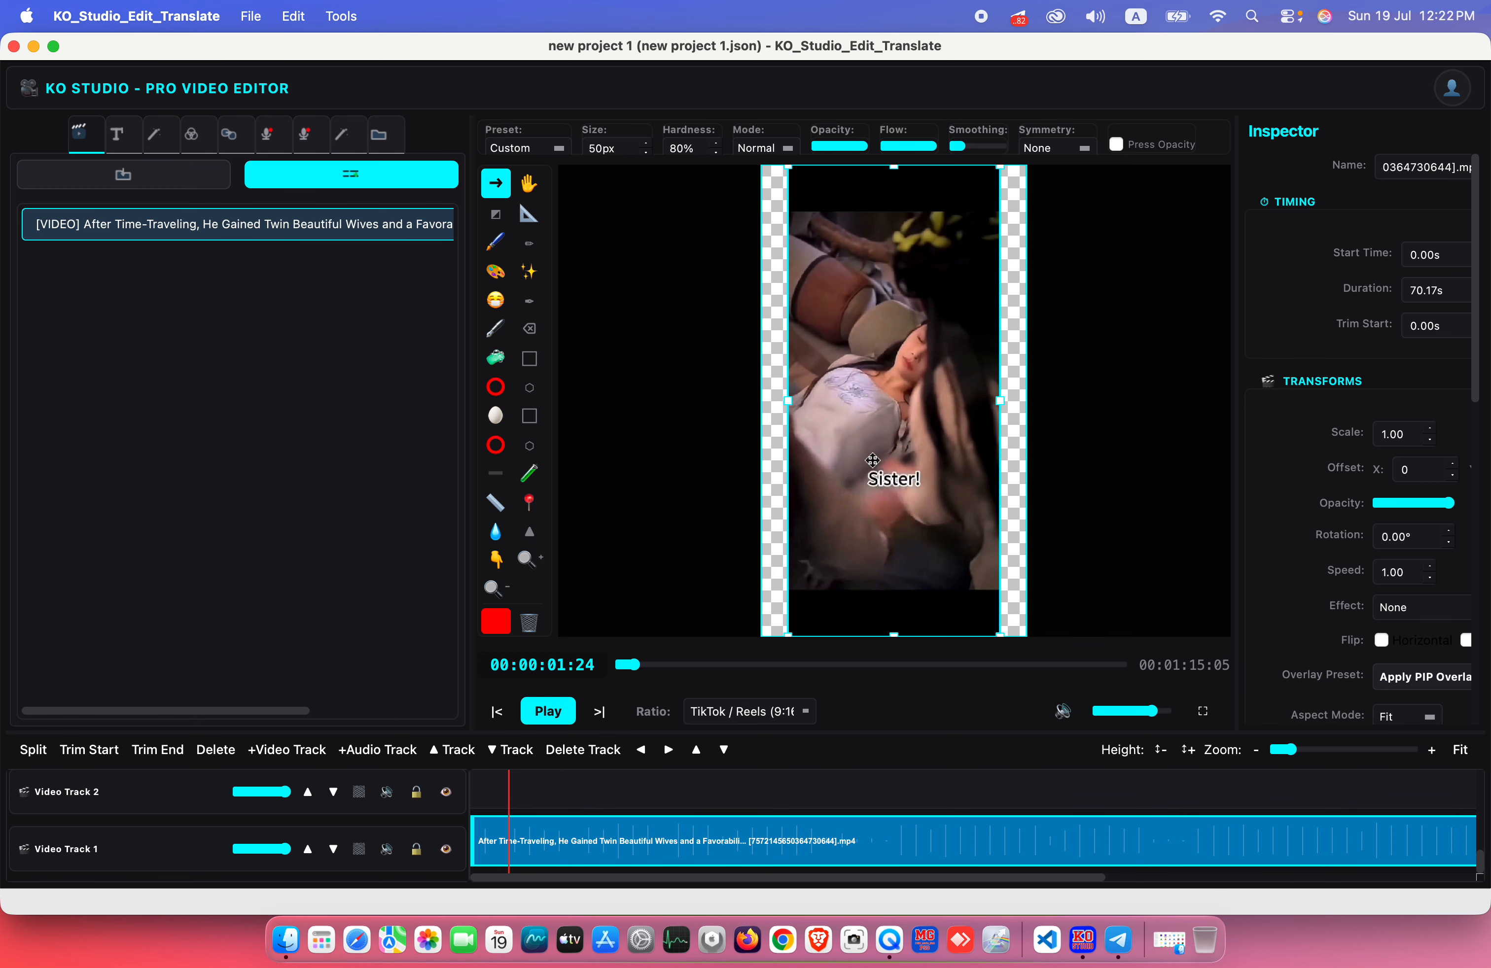
Step: Scale the clip up to fill the vertical frame and apply the Equalizer Bars effect
drag(999, 400, 1038, 400)
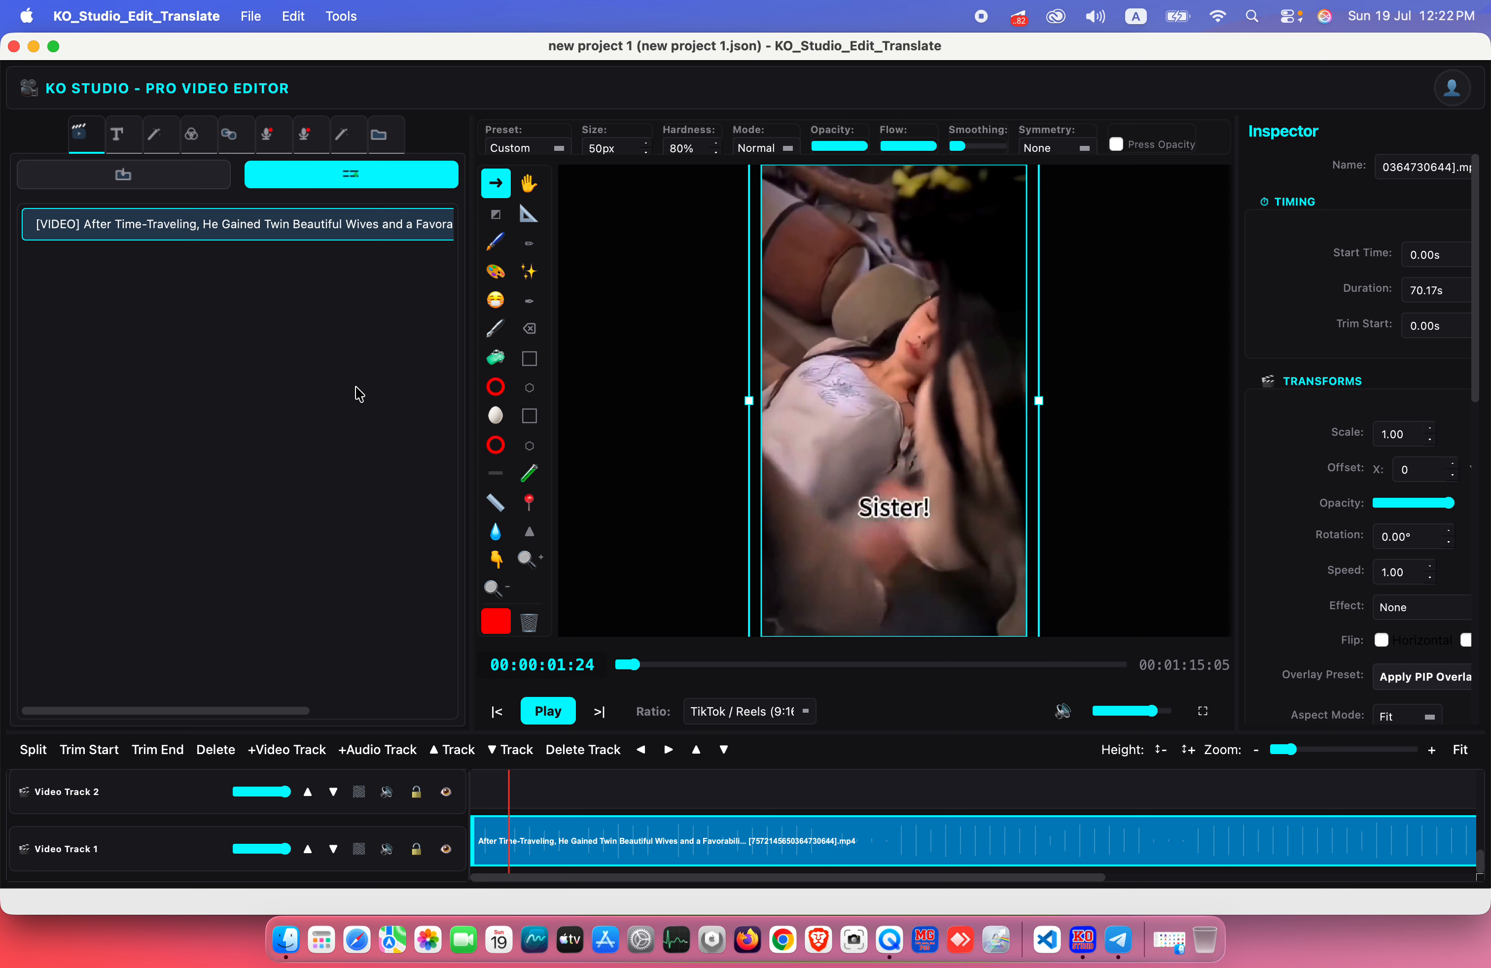
click(165, 146)
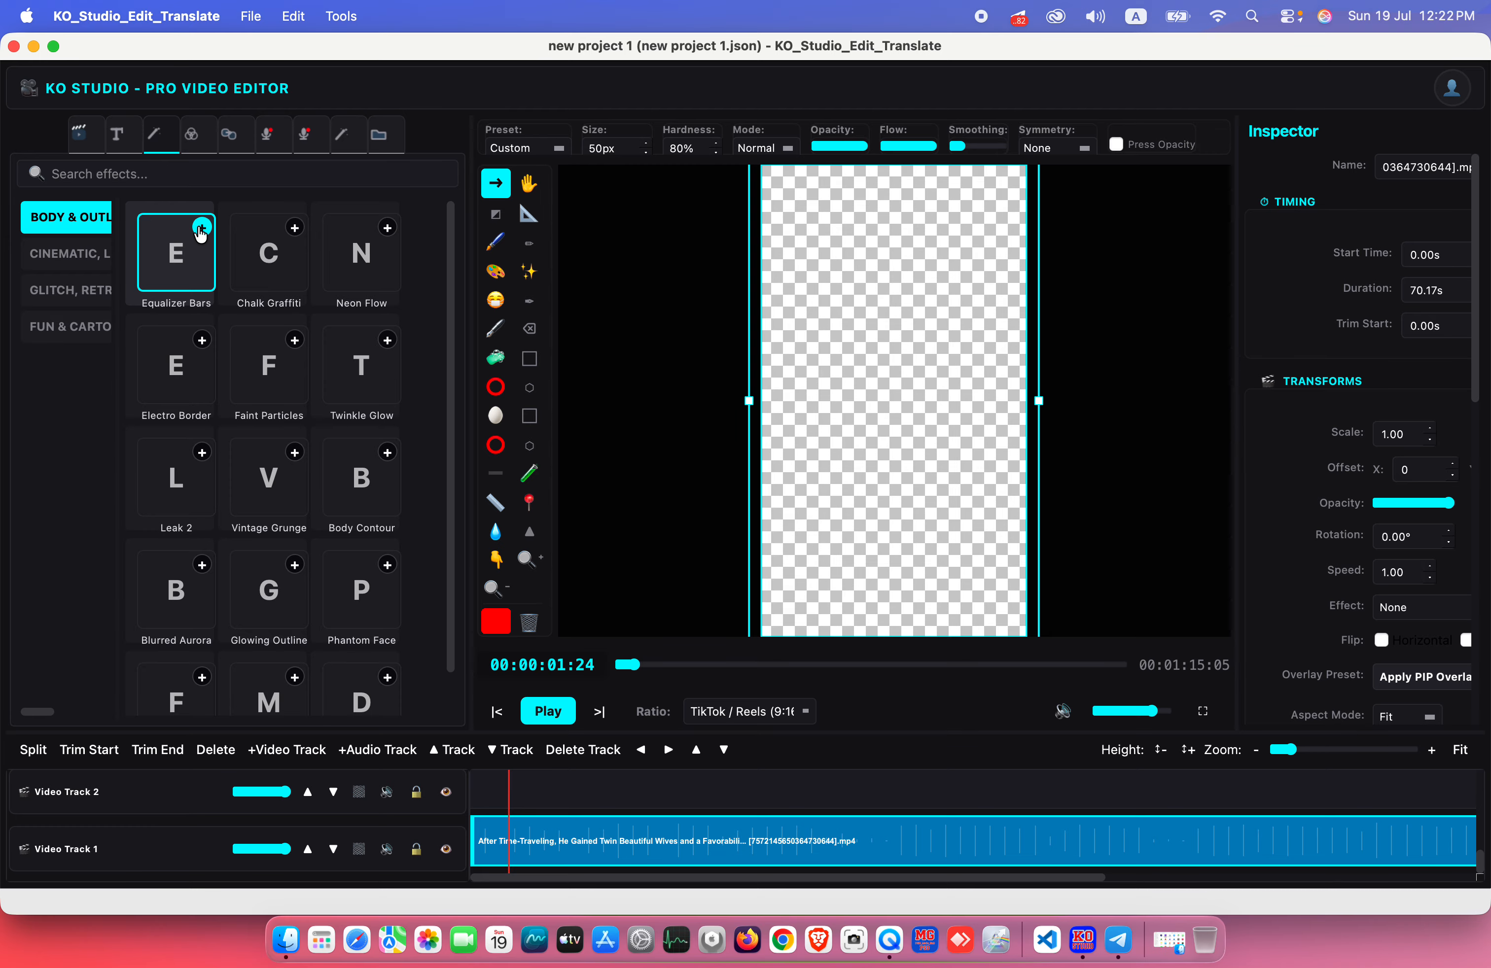
click(201, 230)
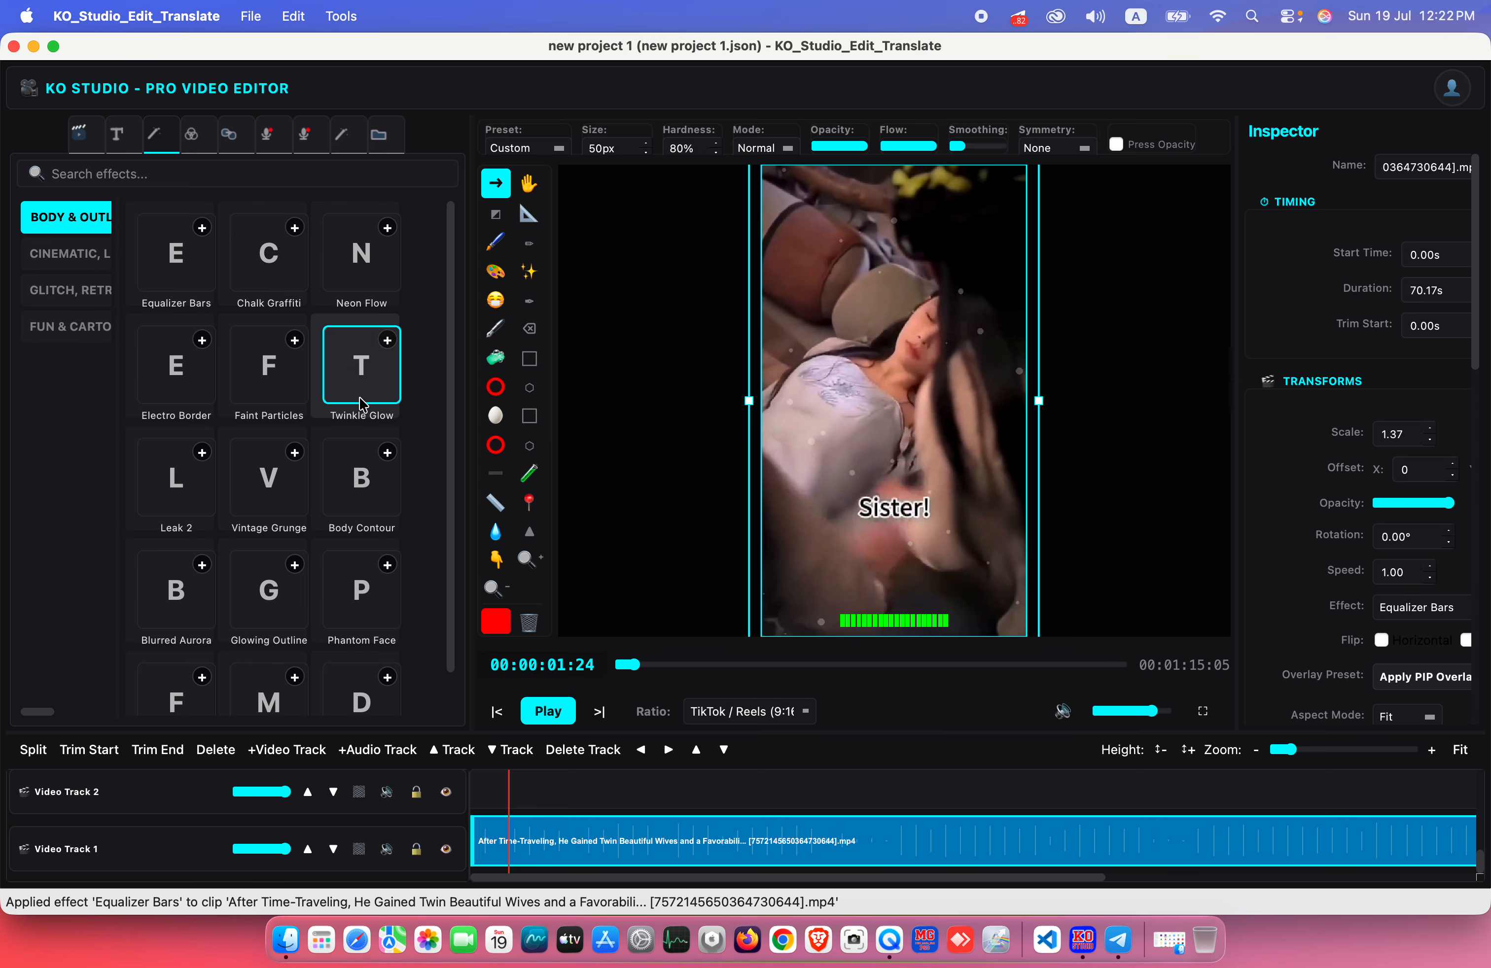
Step: Try playing the timeline, dismiss the login-required alert, and bring up the account login window
click(547, 712)
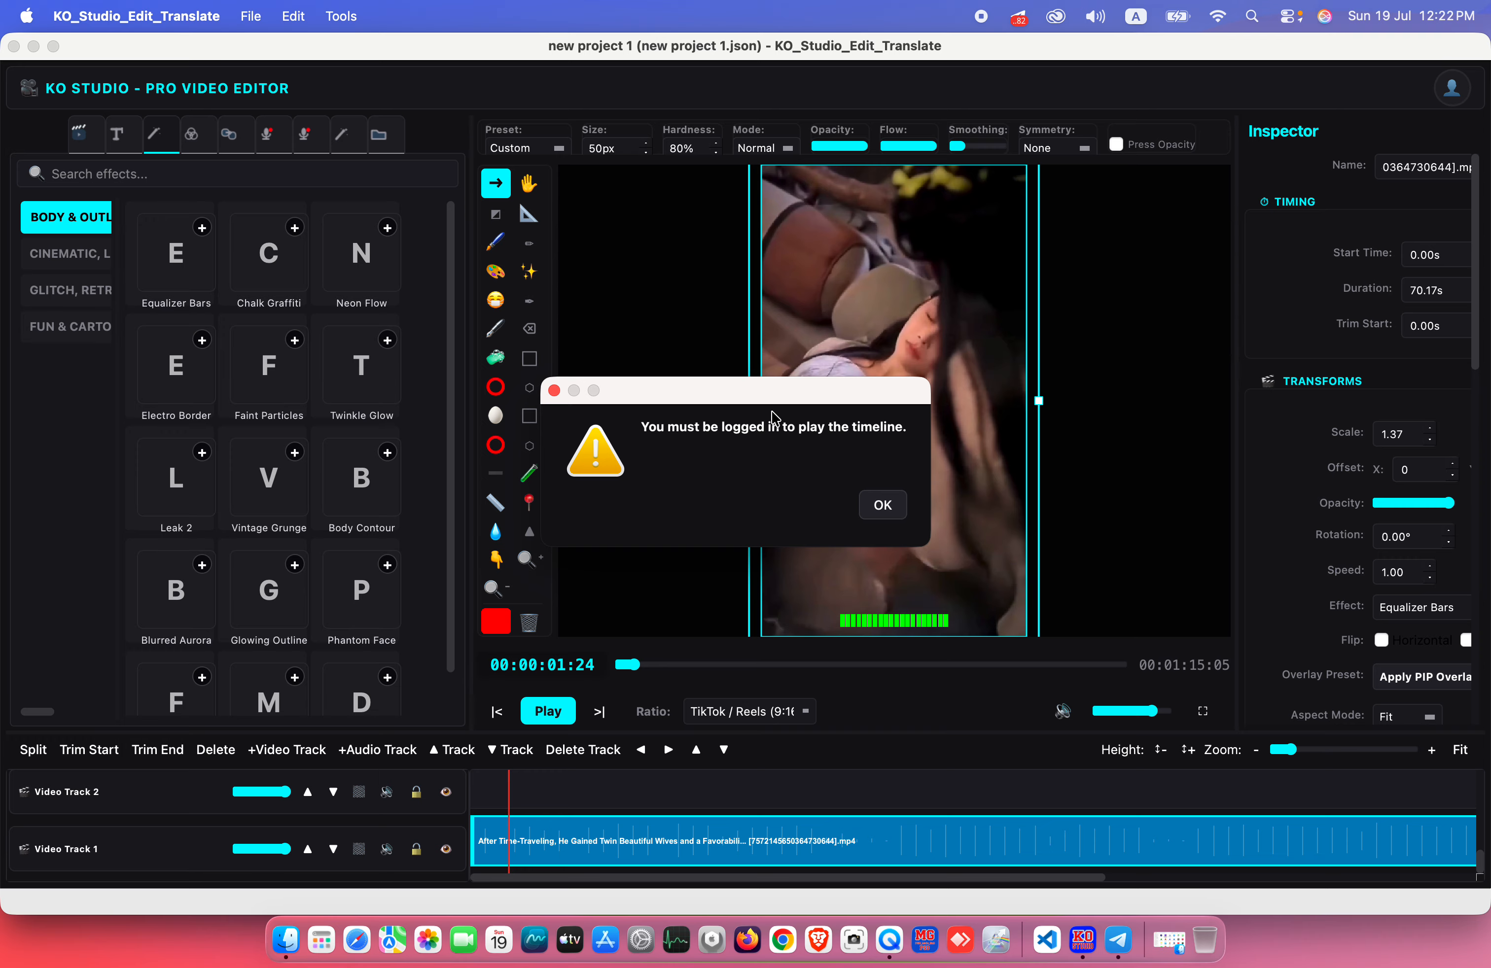
click(882, 505)
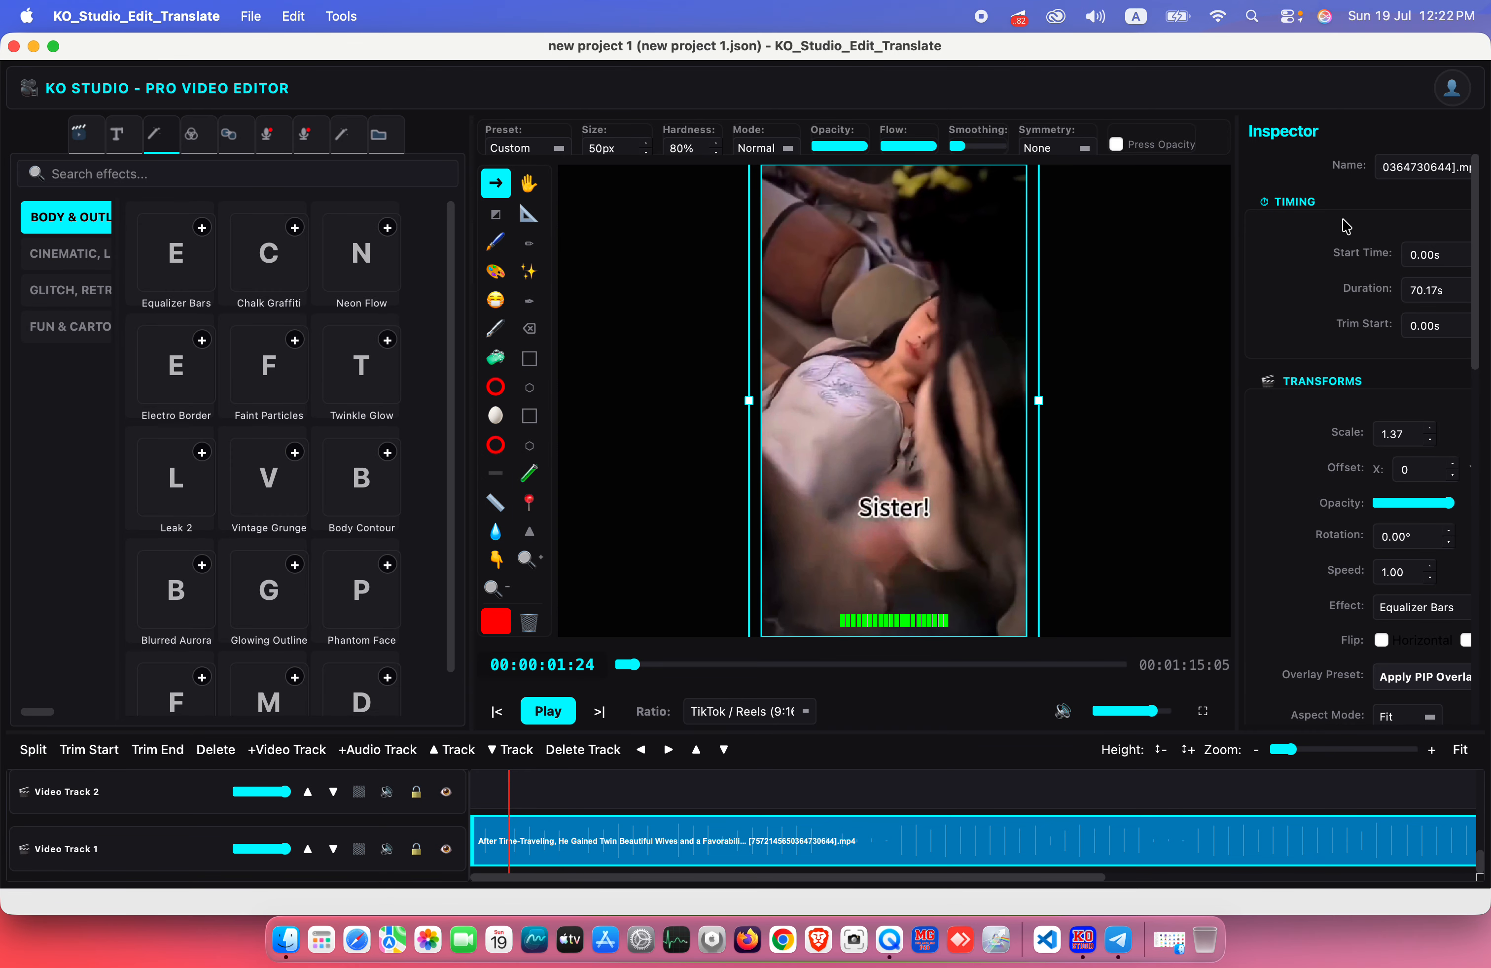
click(1467, 91)
Step: Log in with the account username and password in the Authentication dialog
click(734, 487)
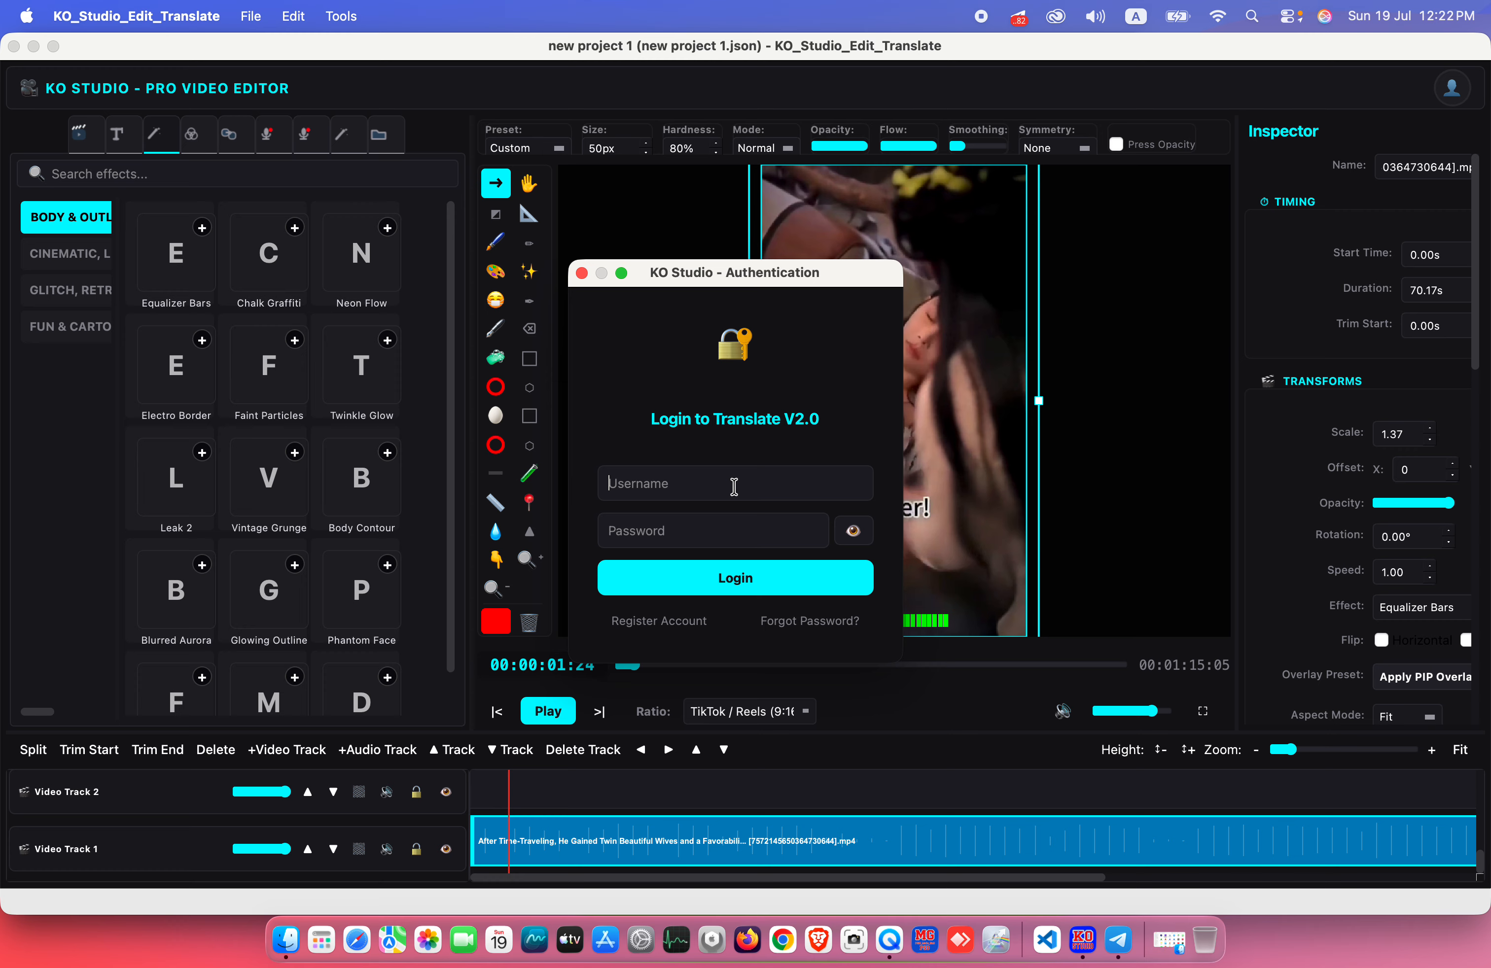
click(705, 537)
key(Return)
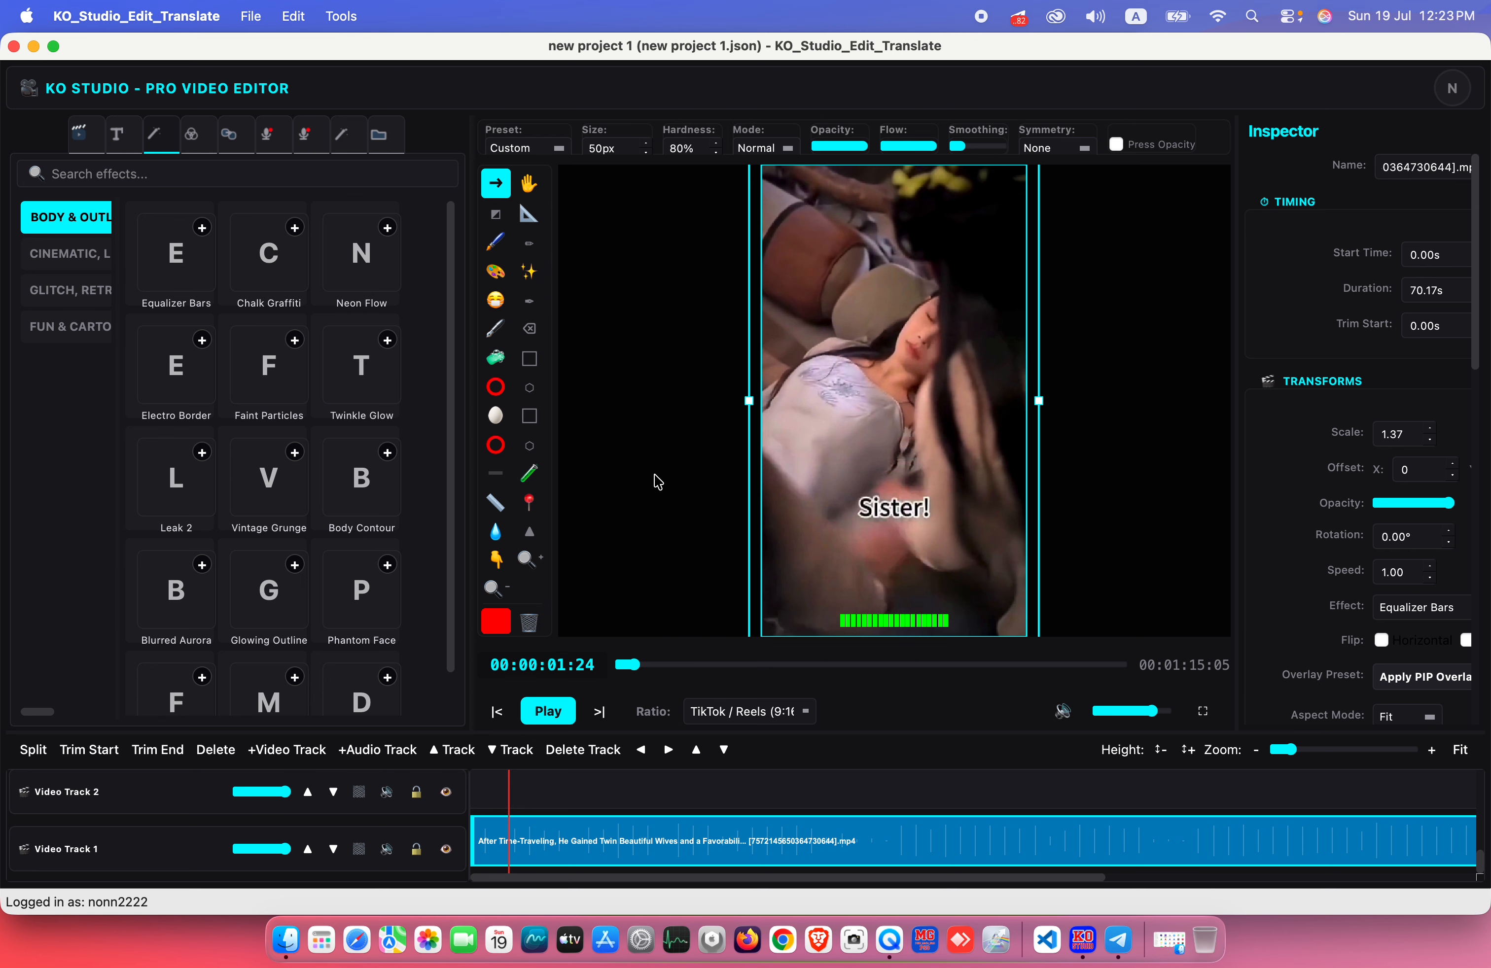
click(1450, 88)
click(1450, 88)
Step: Play the 9:16 clip with Equalizer Bars and pause it at 00:00:04:22
click(549, 717)
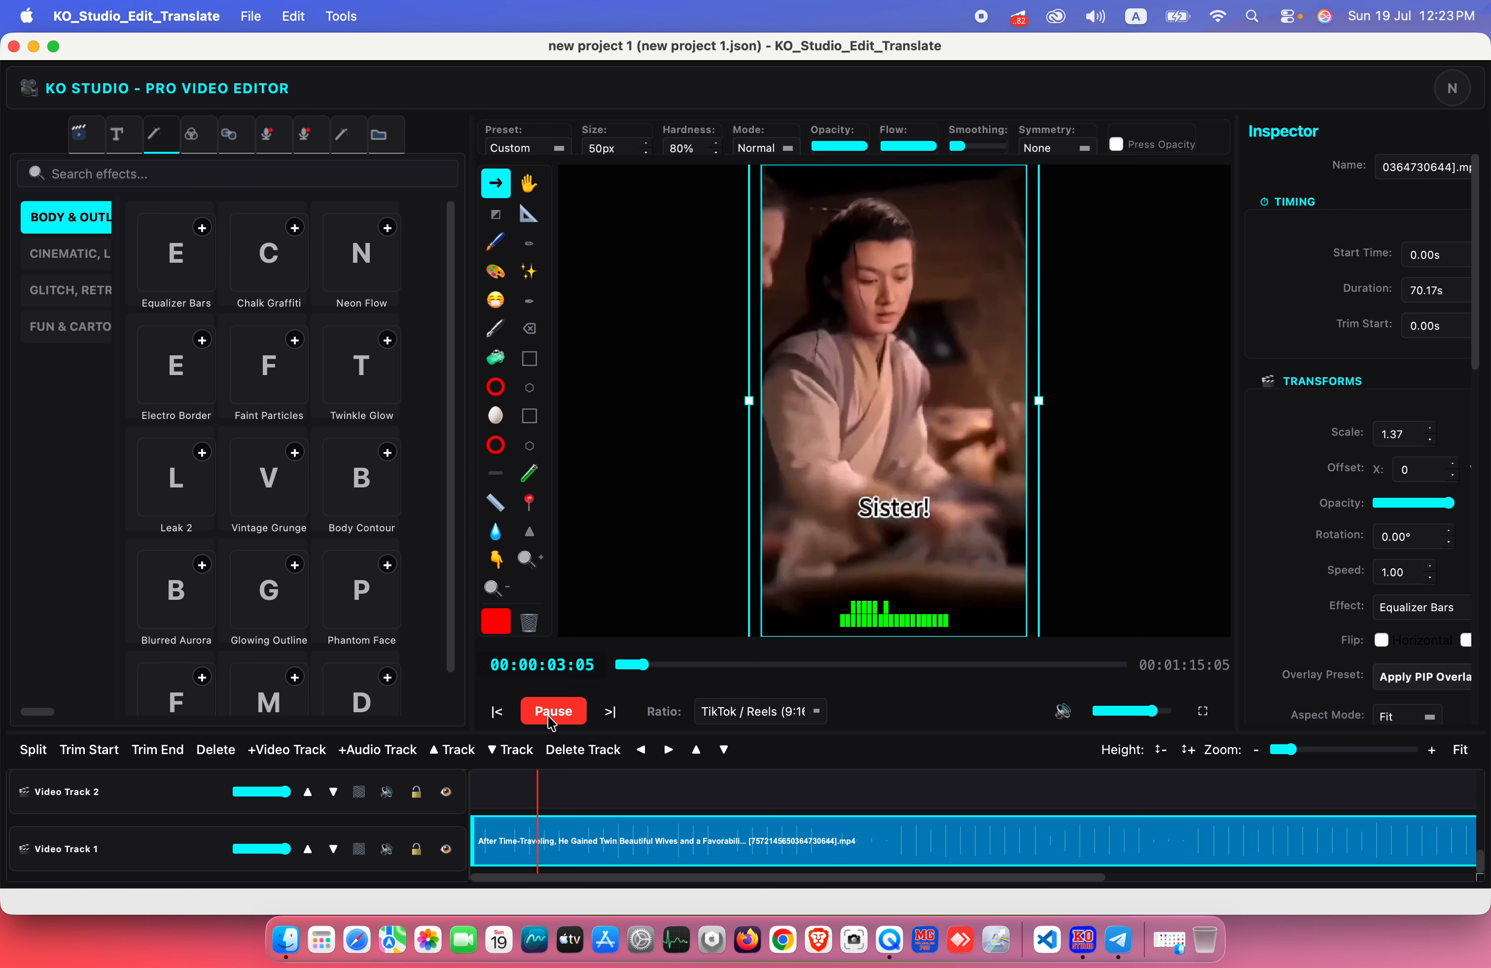
click(551, 717)
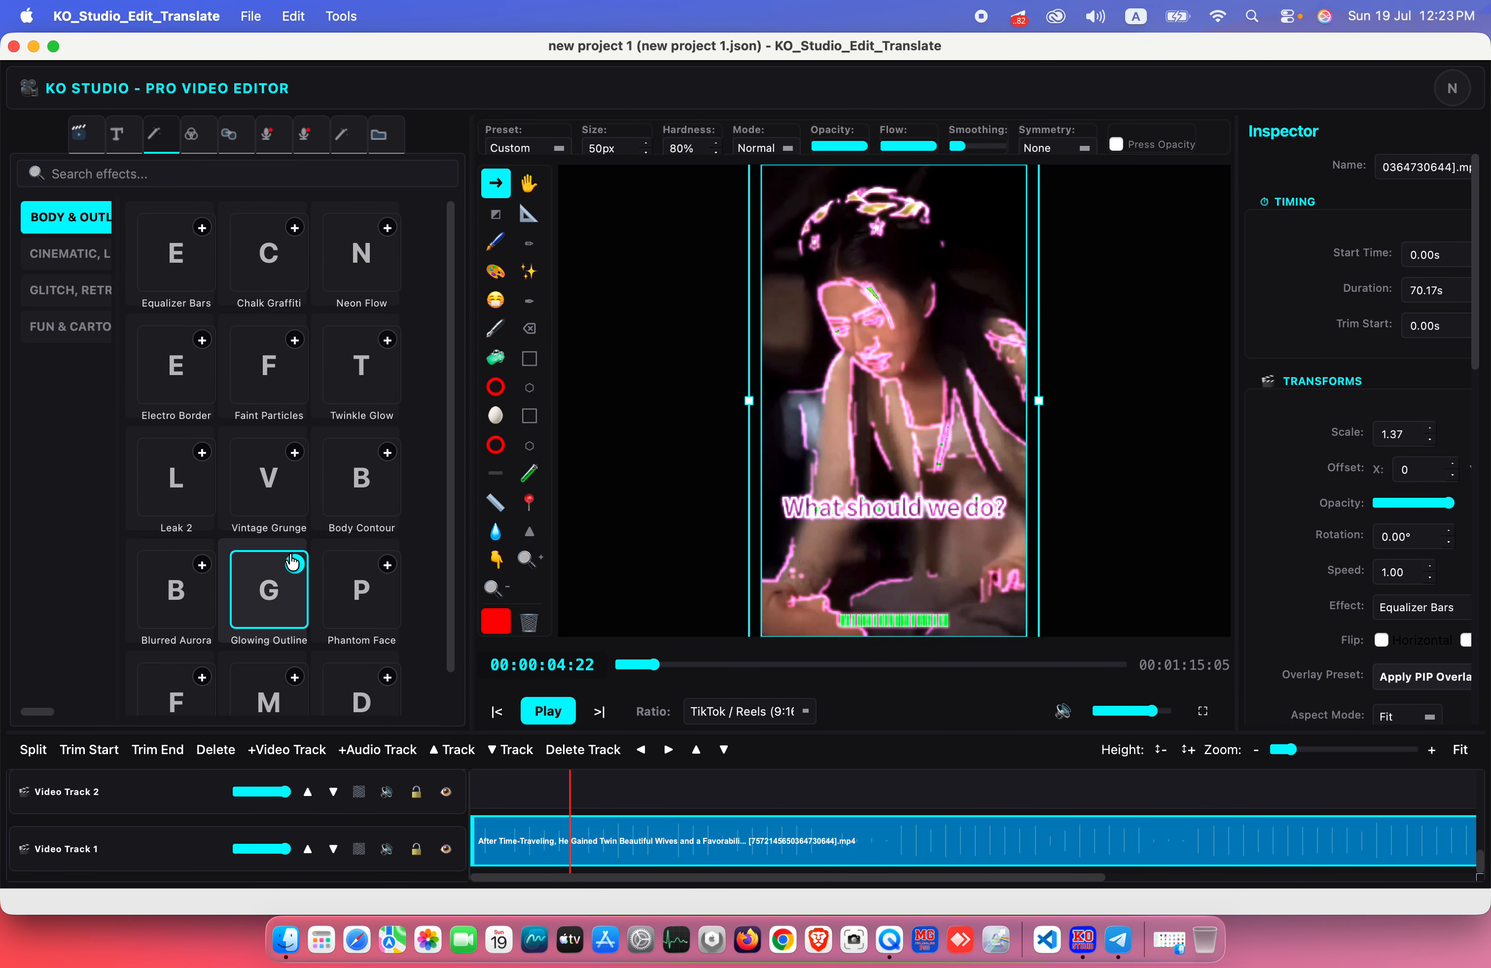
scroll(338, 579, down, 2)
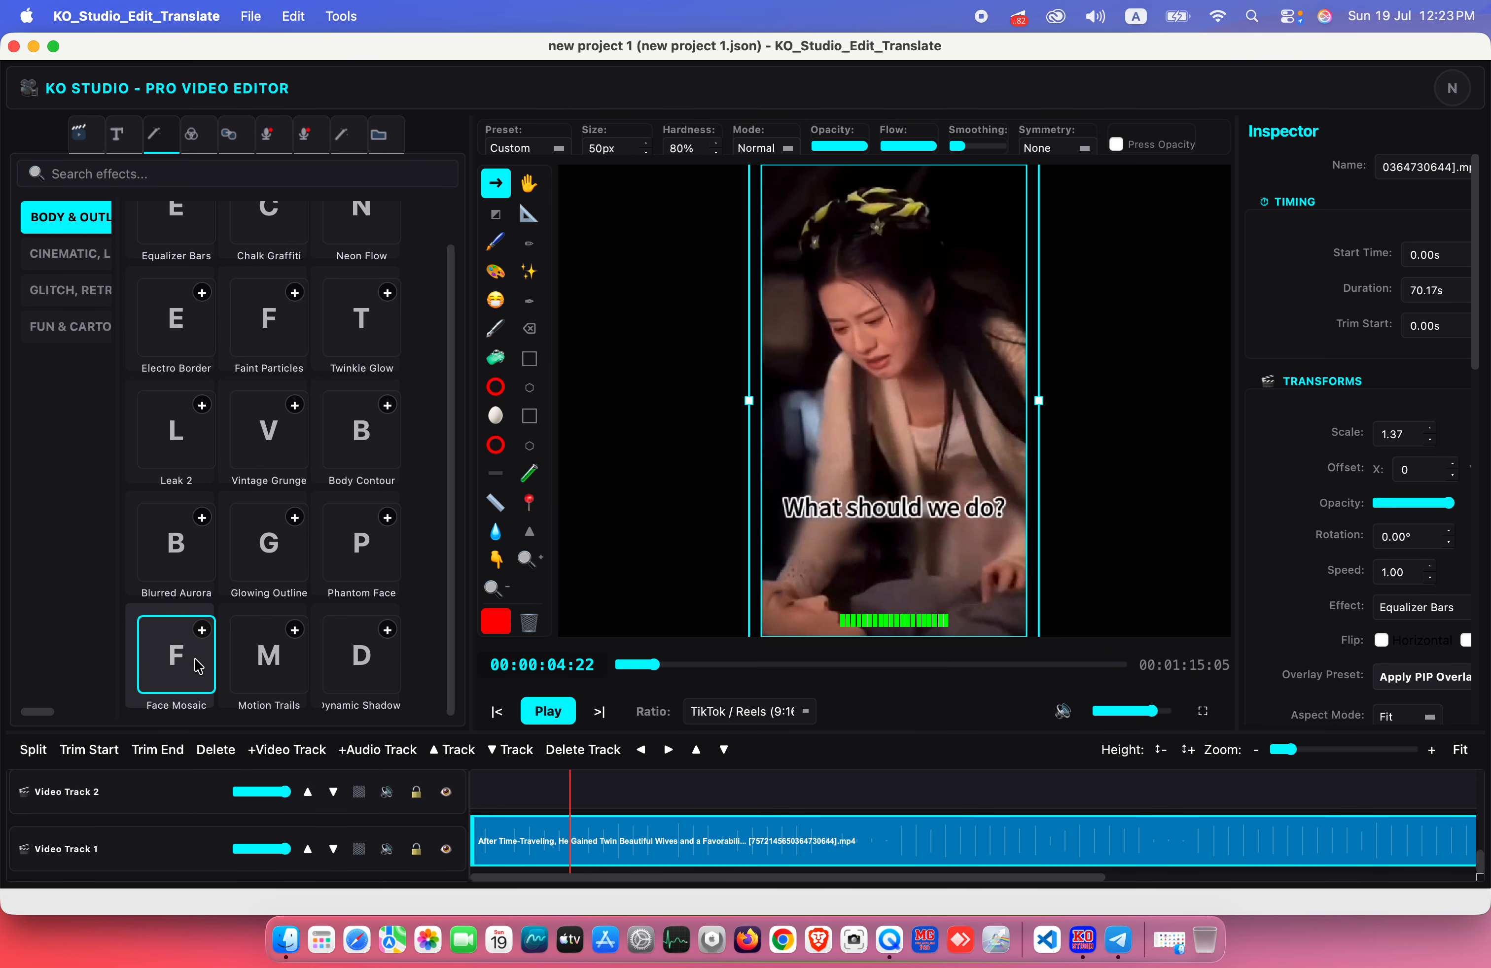
Step: Browse the Filters, try the Deep then High voice effects, and view the Stickers
click(196, 141)
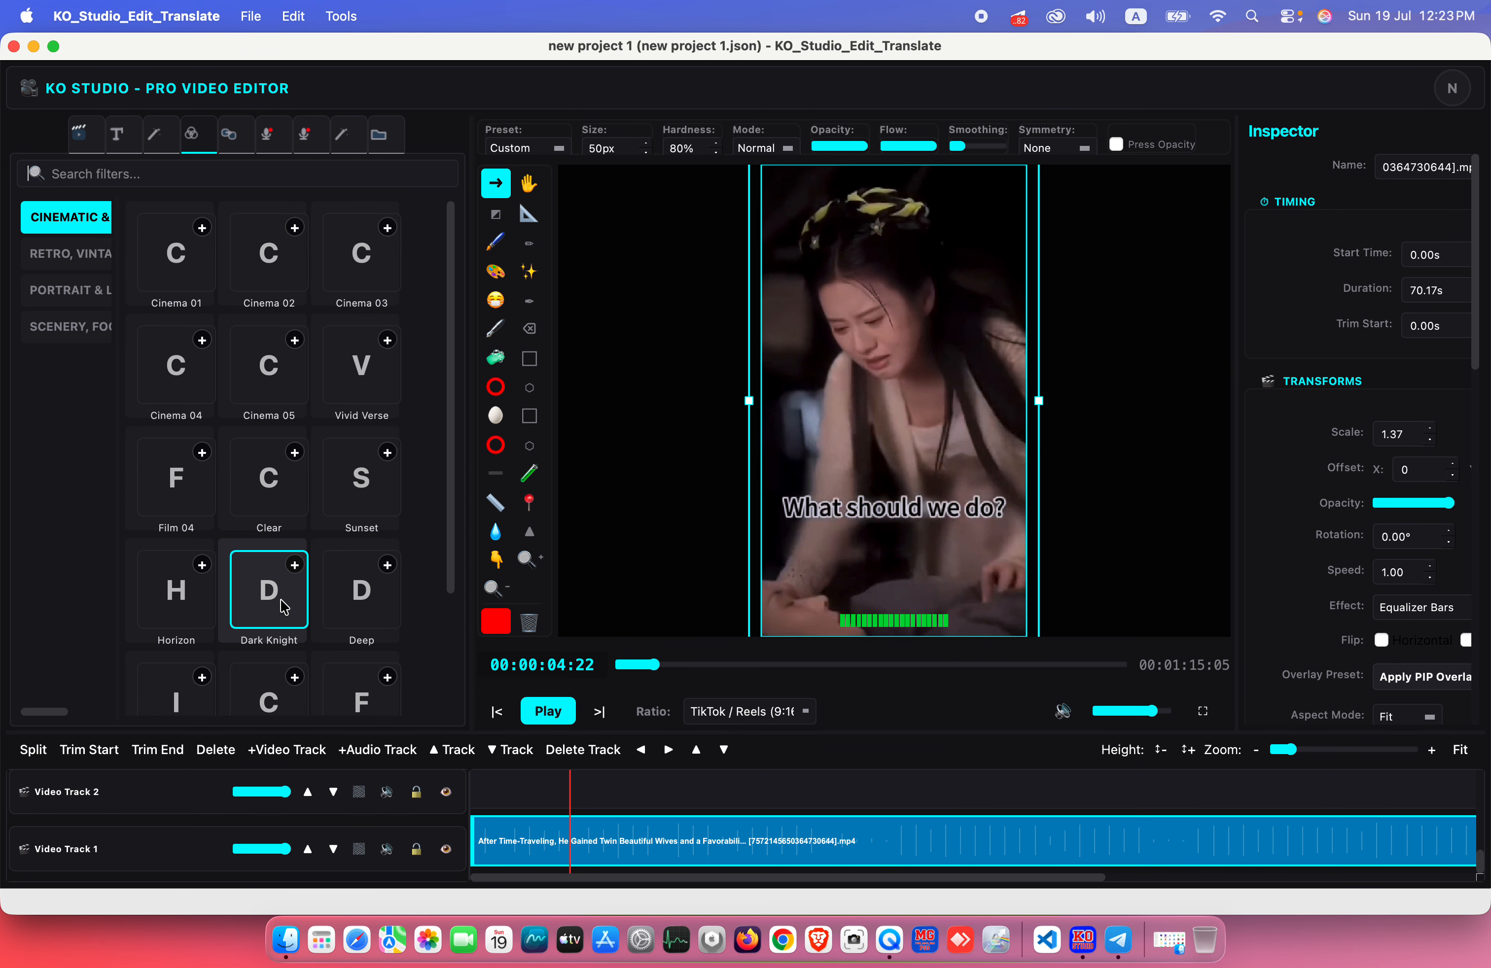
scroll(267, 685, down, 3)
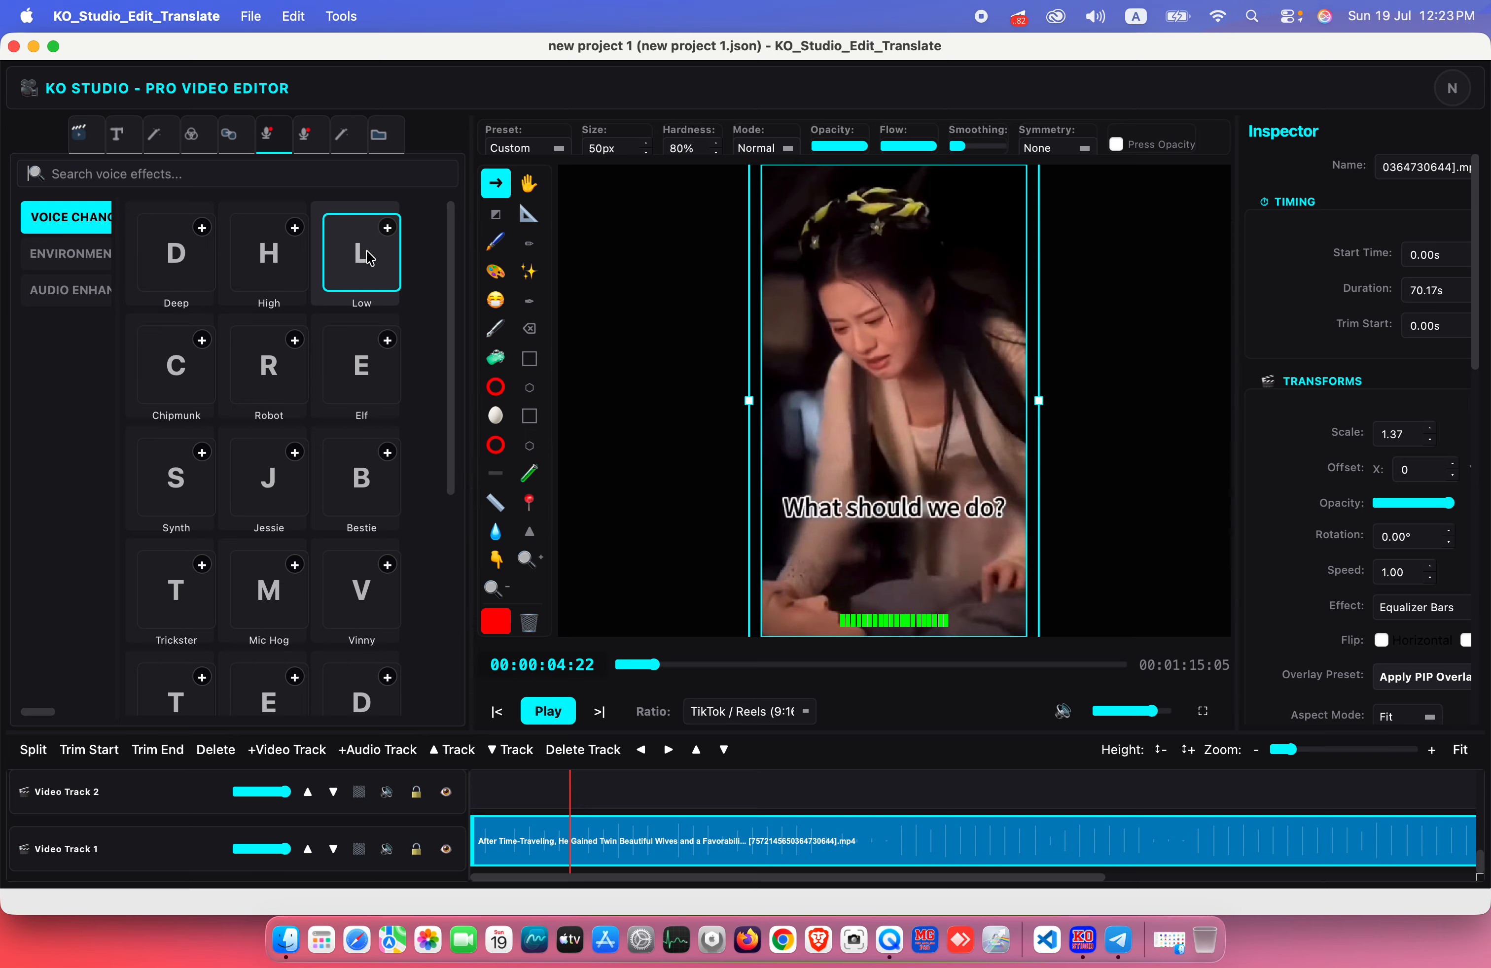
click(178, 277)
click(269, 264)
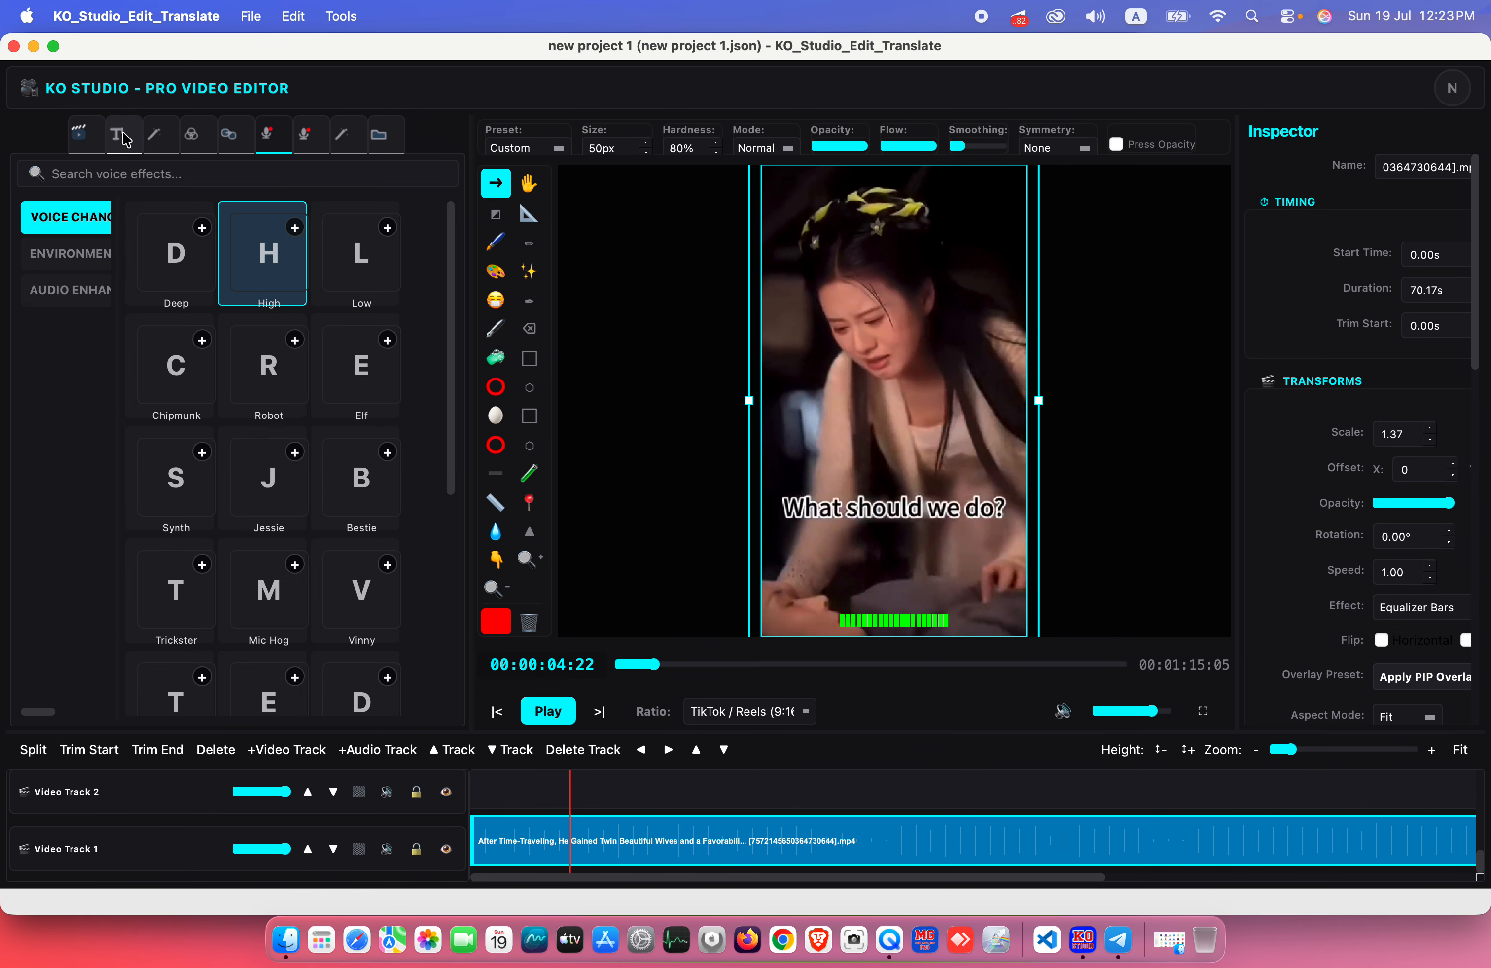
click(345, 137)
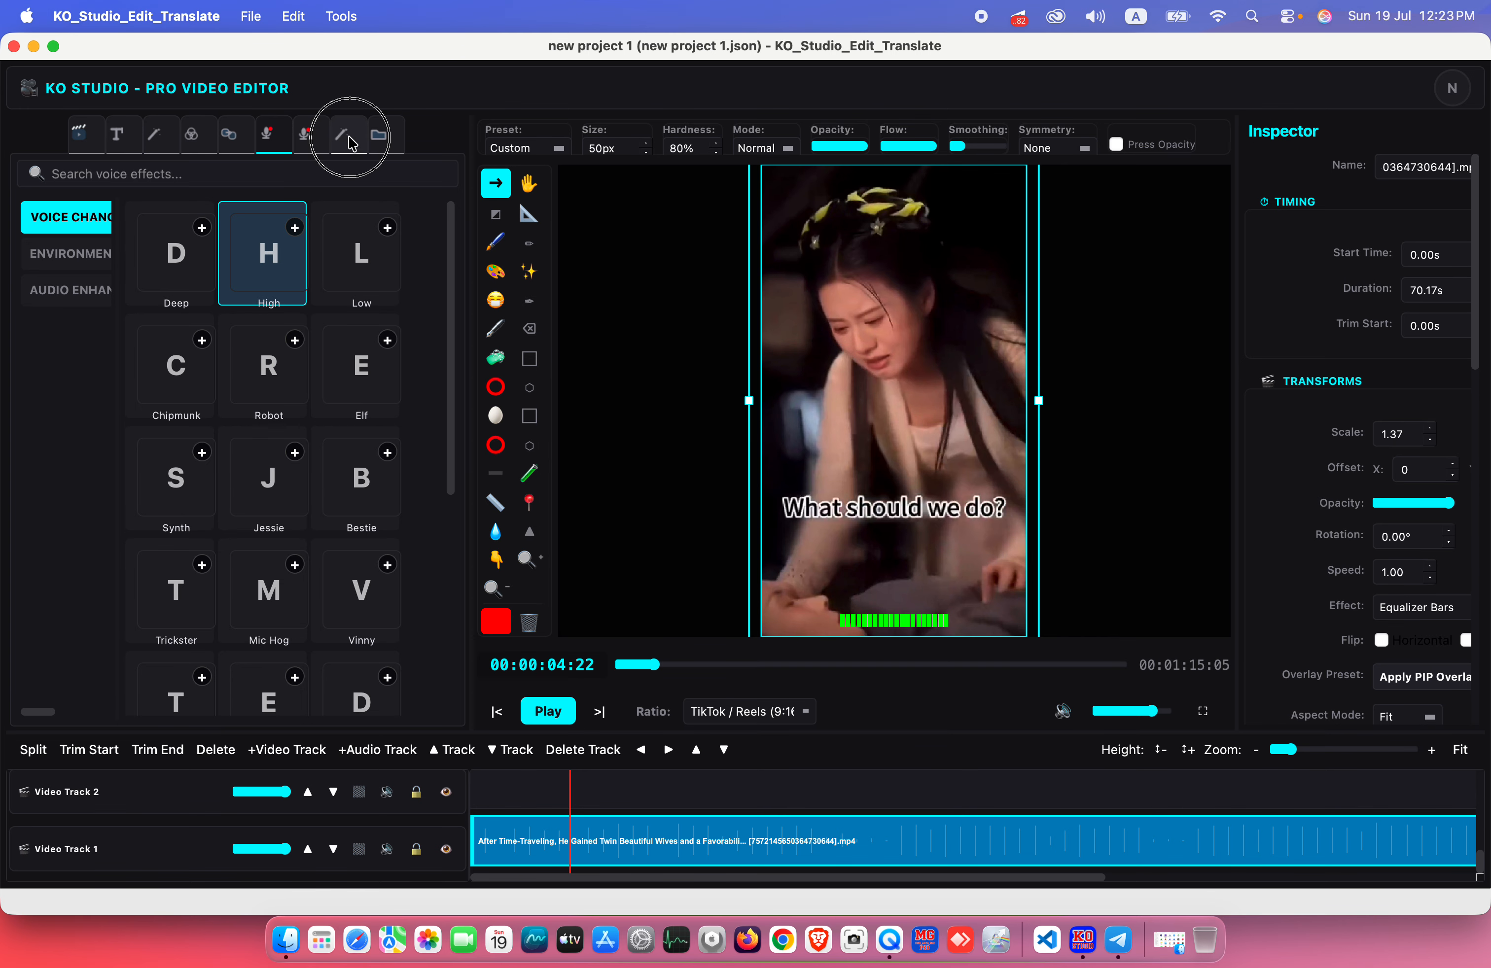
click(302, 290)
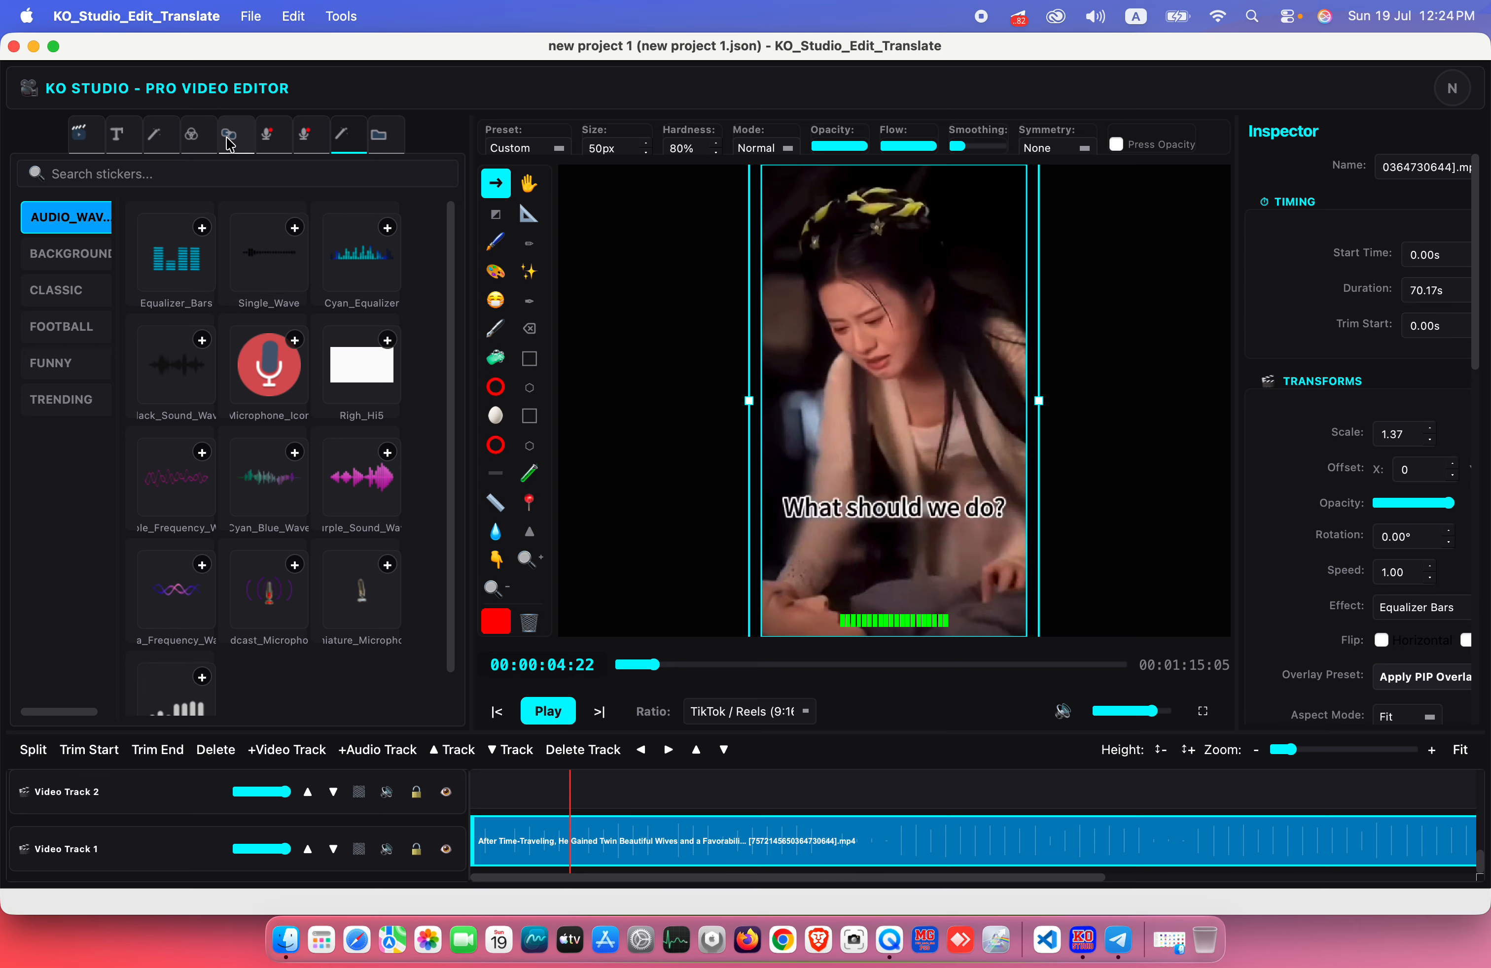
Step: Browse the cinematic, glitch and retro, and fun and cartoon effect categories
click(160, 139)
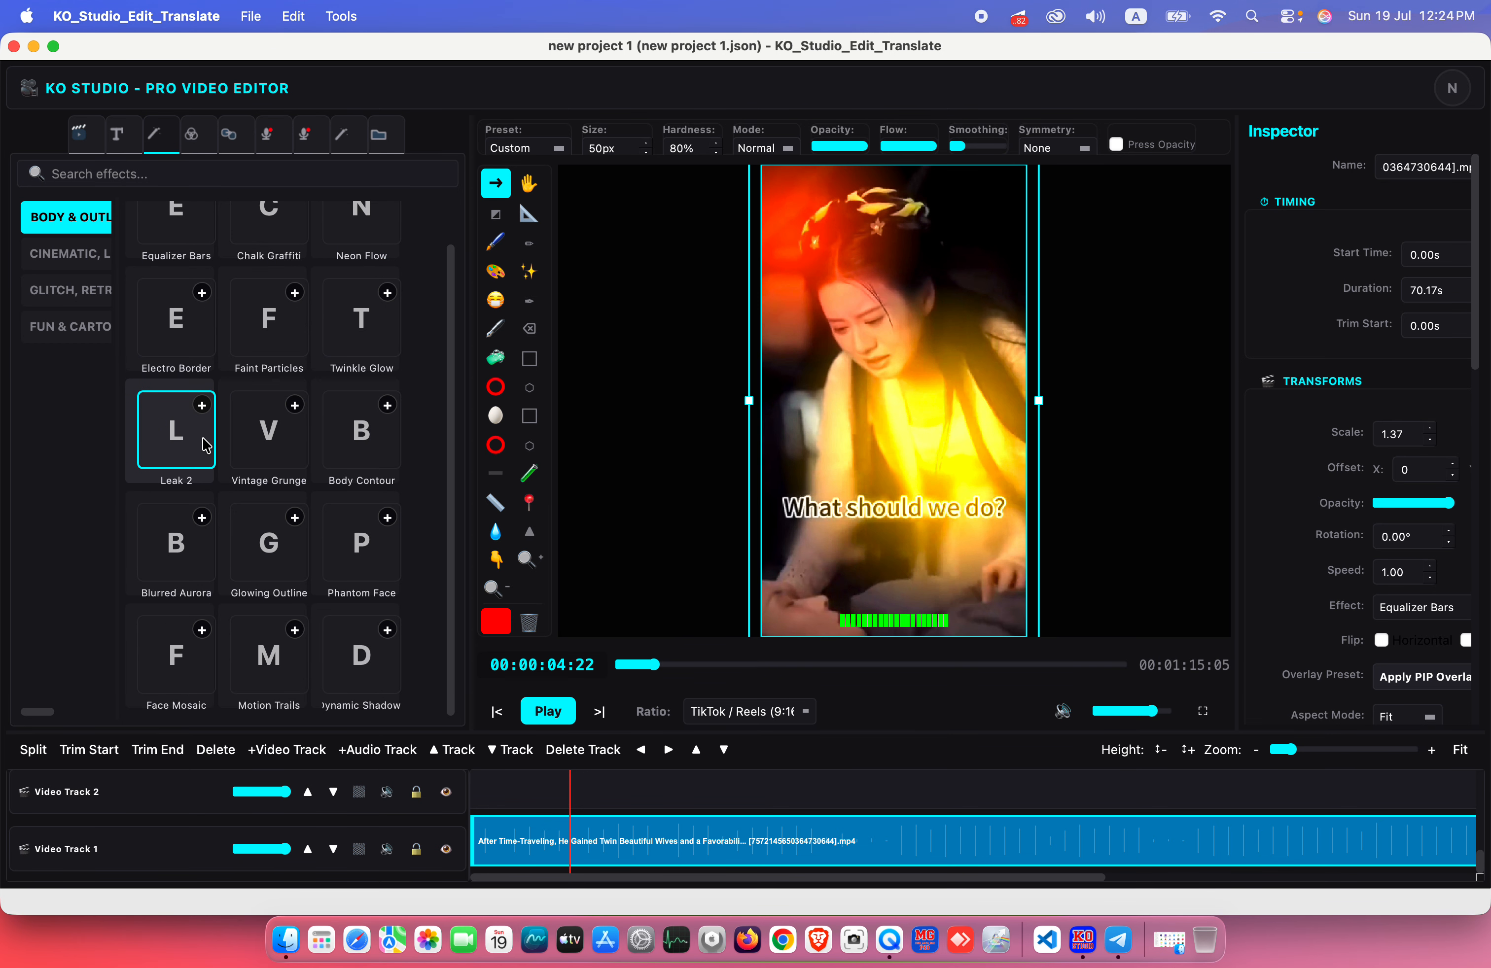
click(69, 253)
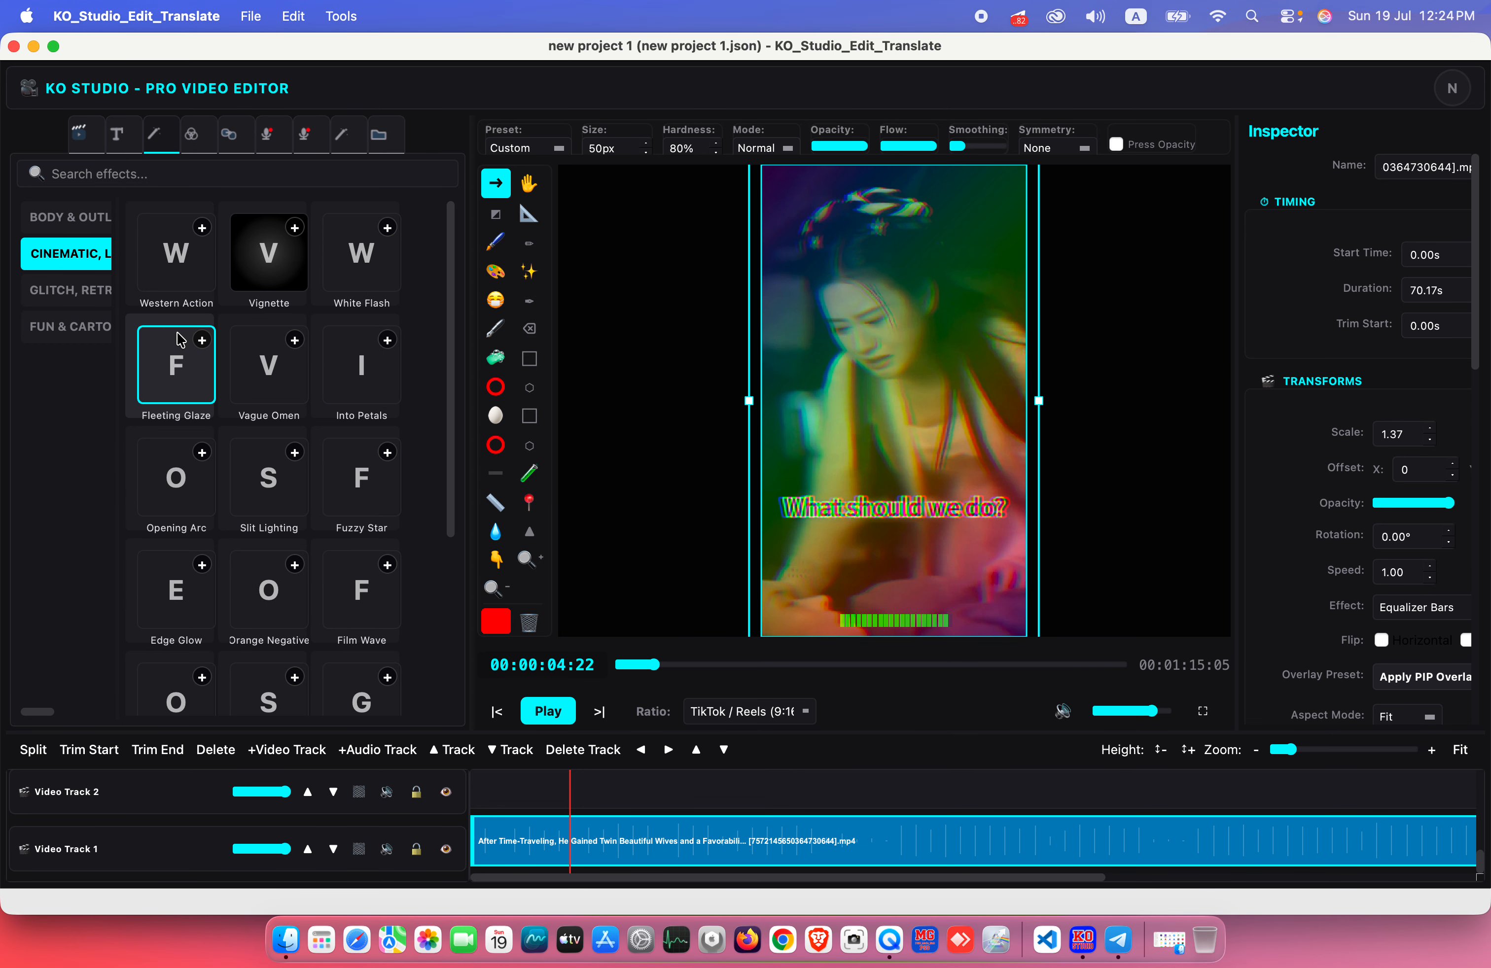
click(69, 290)
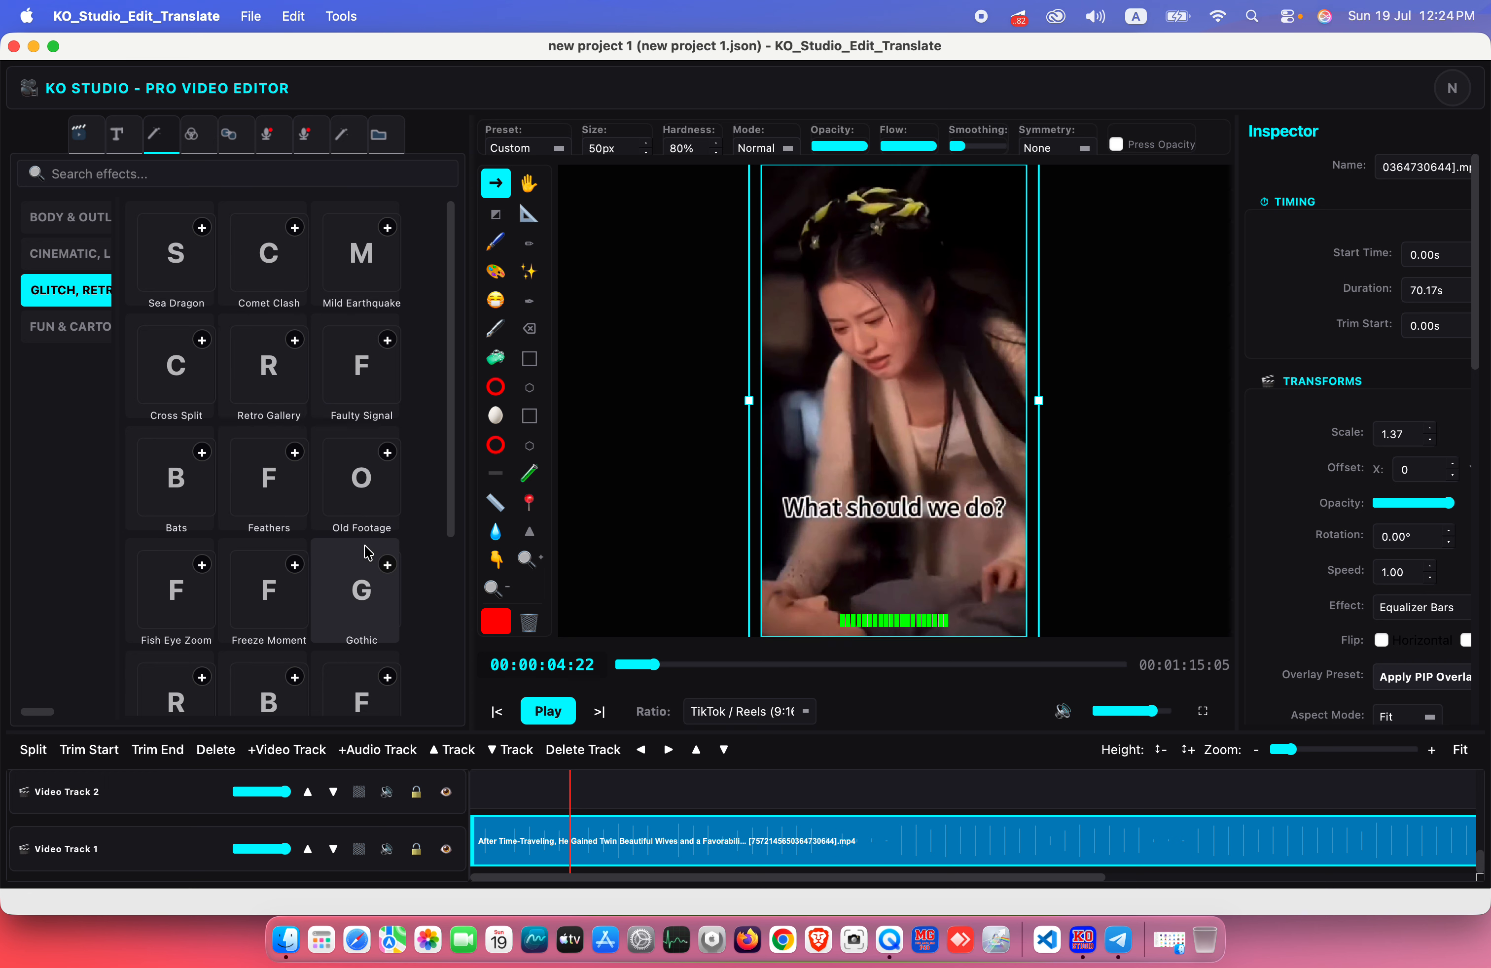
scroll(189, 597, down, 4)
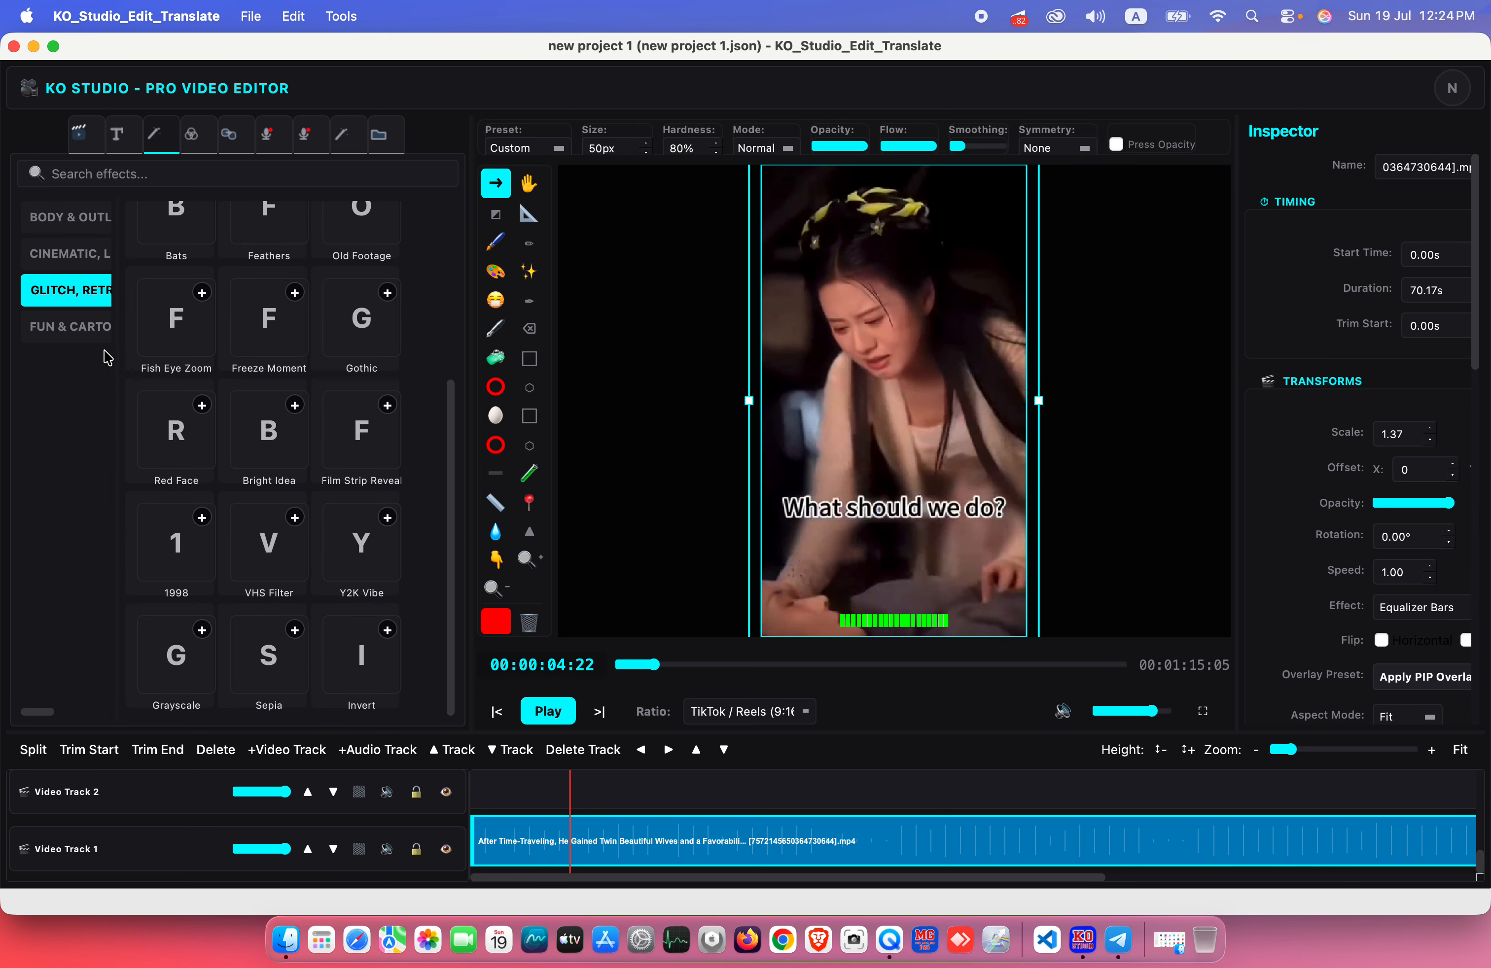
click(66, 327)
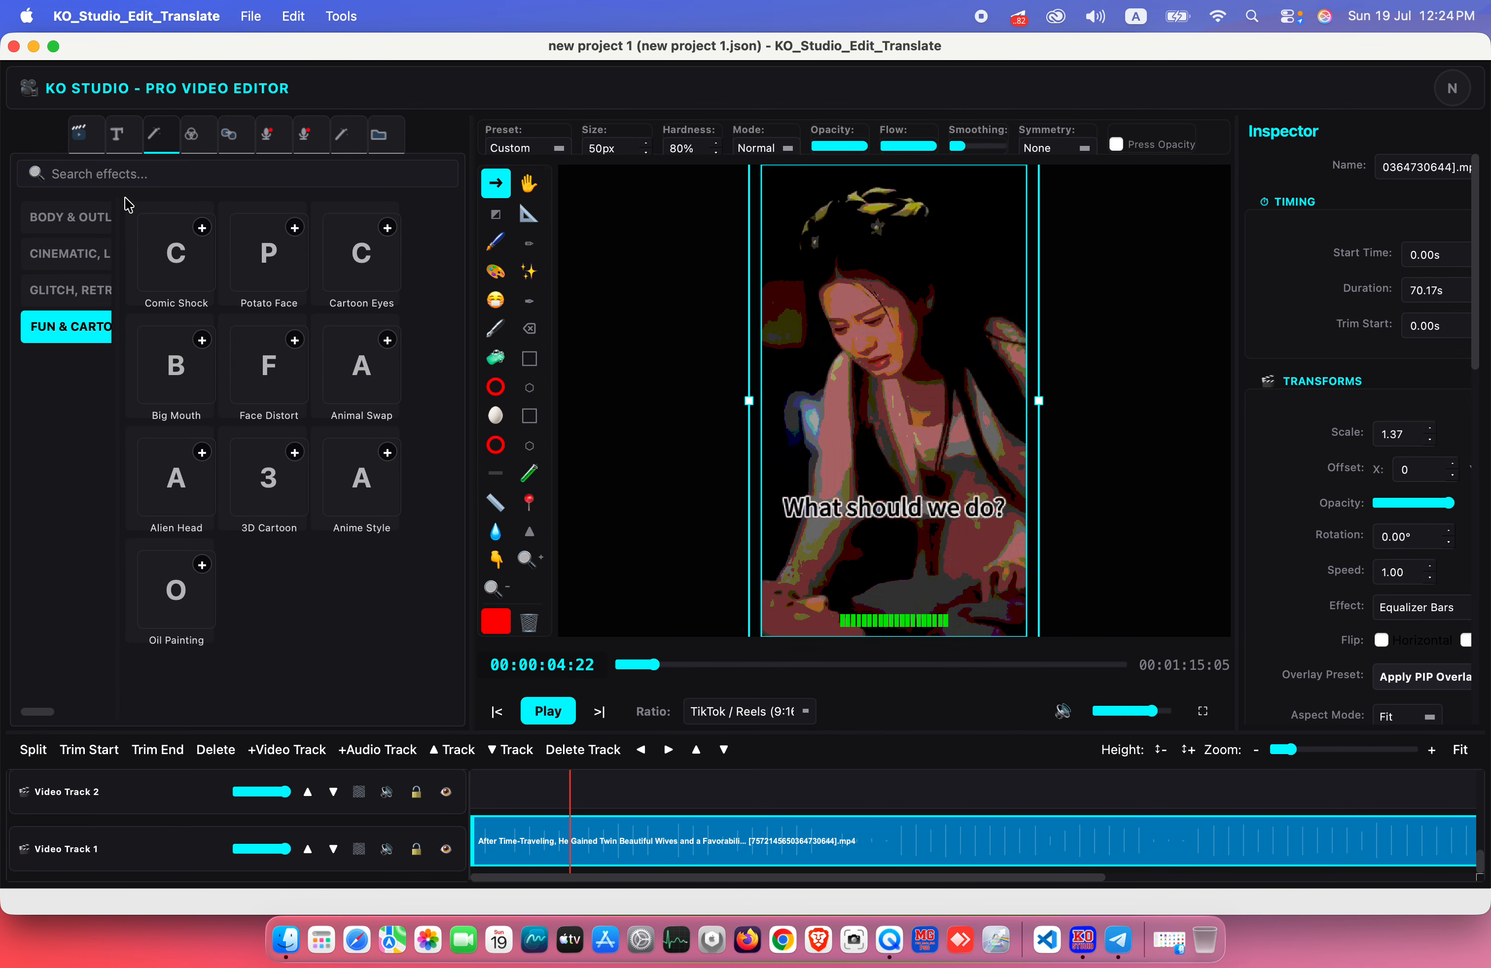
Step: Return to the media library and cancel the media import dialog
click(83, 140)
click(115, 175)
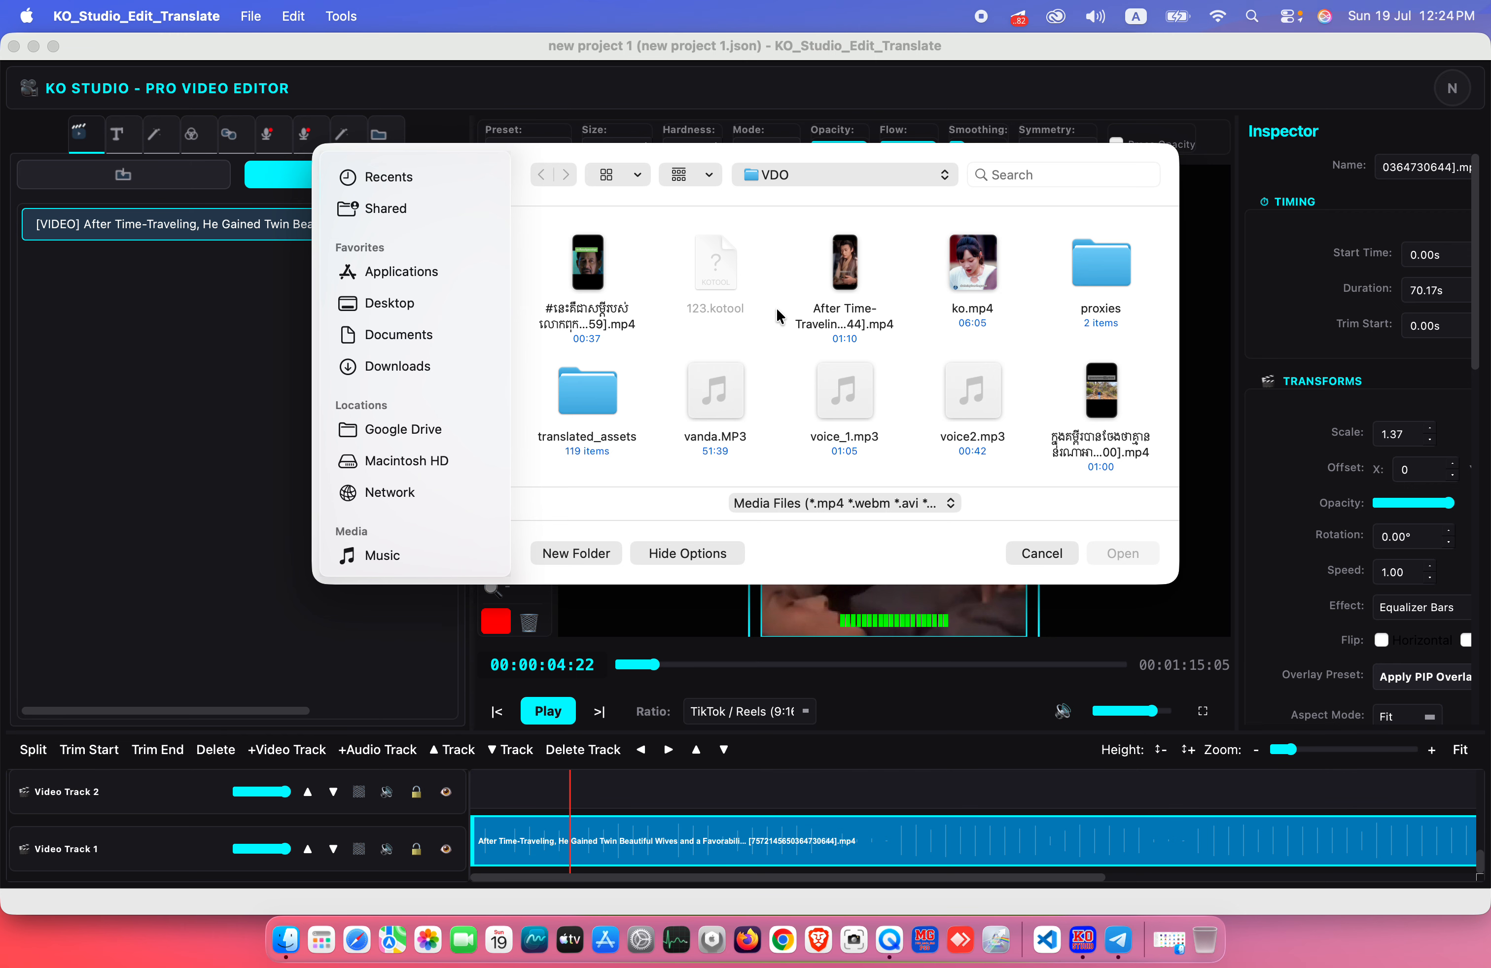
click(1034, 554)
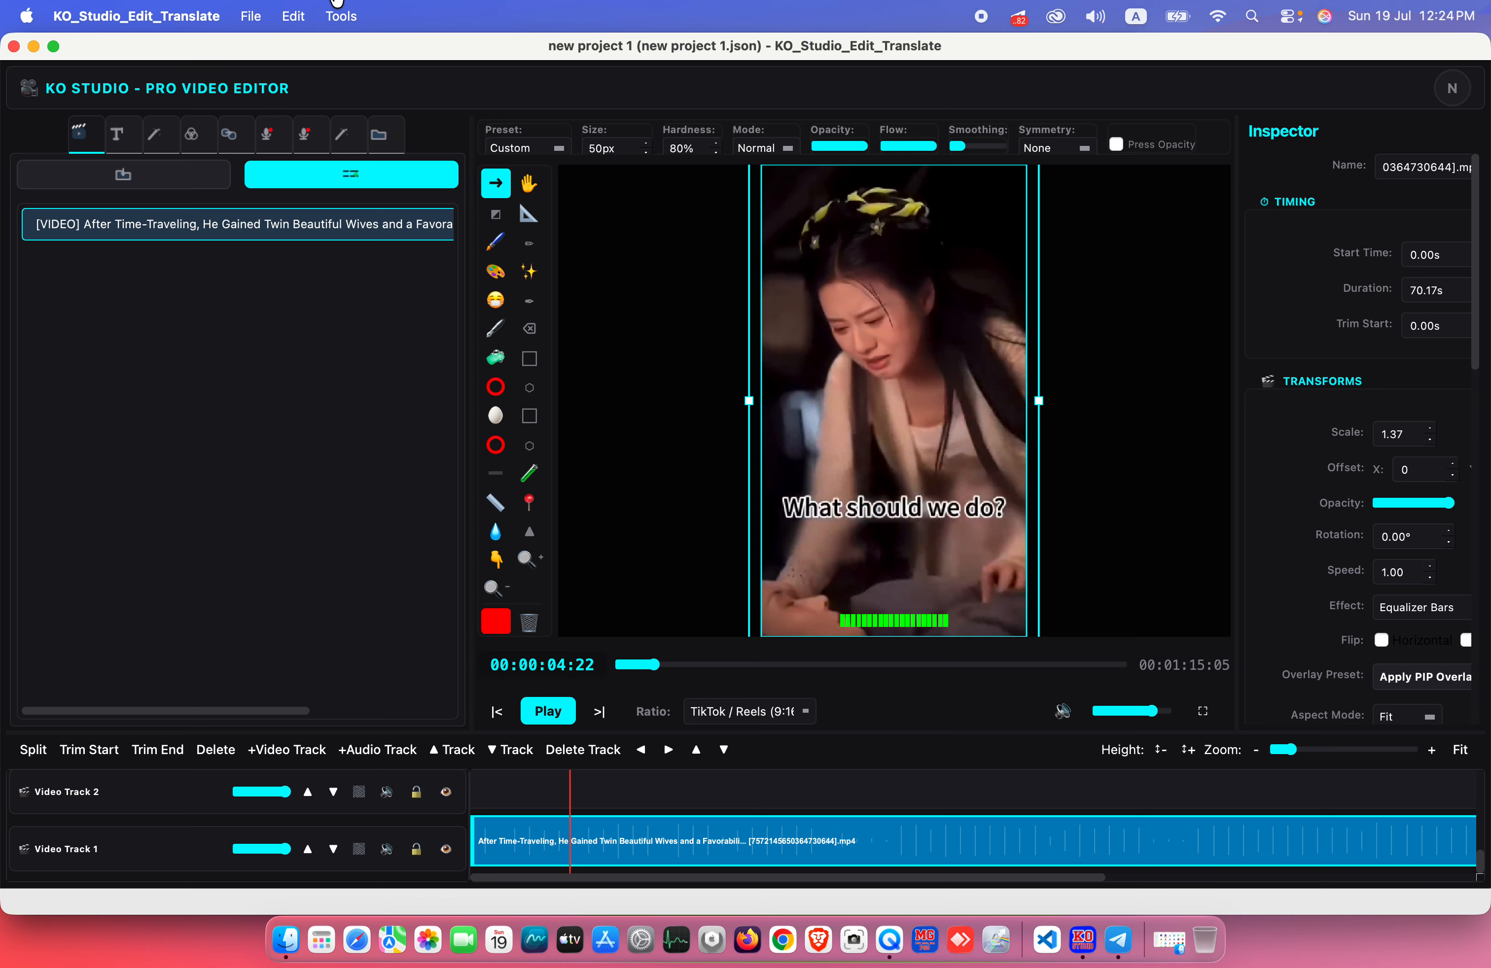
Step: Launch AI Video Translation for the drama clip with English as source speech language
click(347, 21)
click(348, 18)
click(361, 57)
click(737, 304)
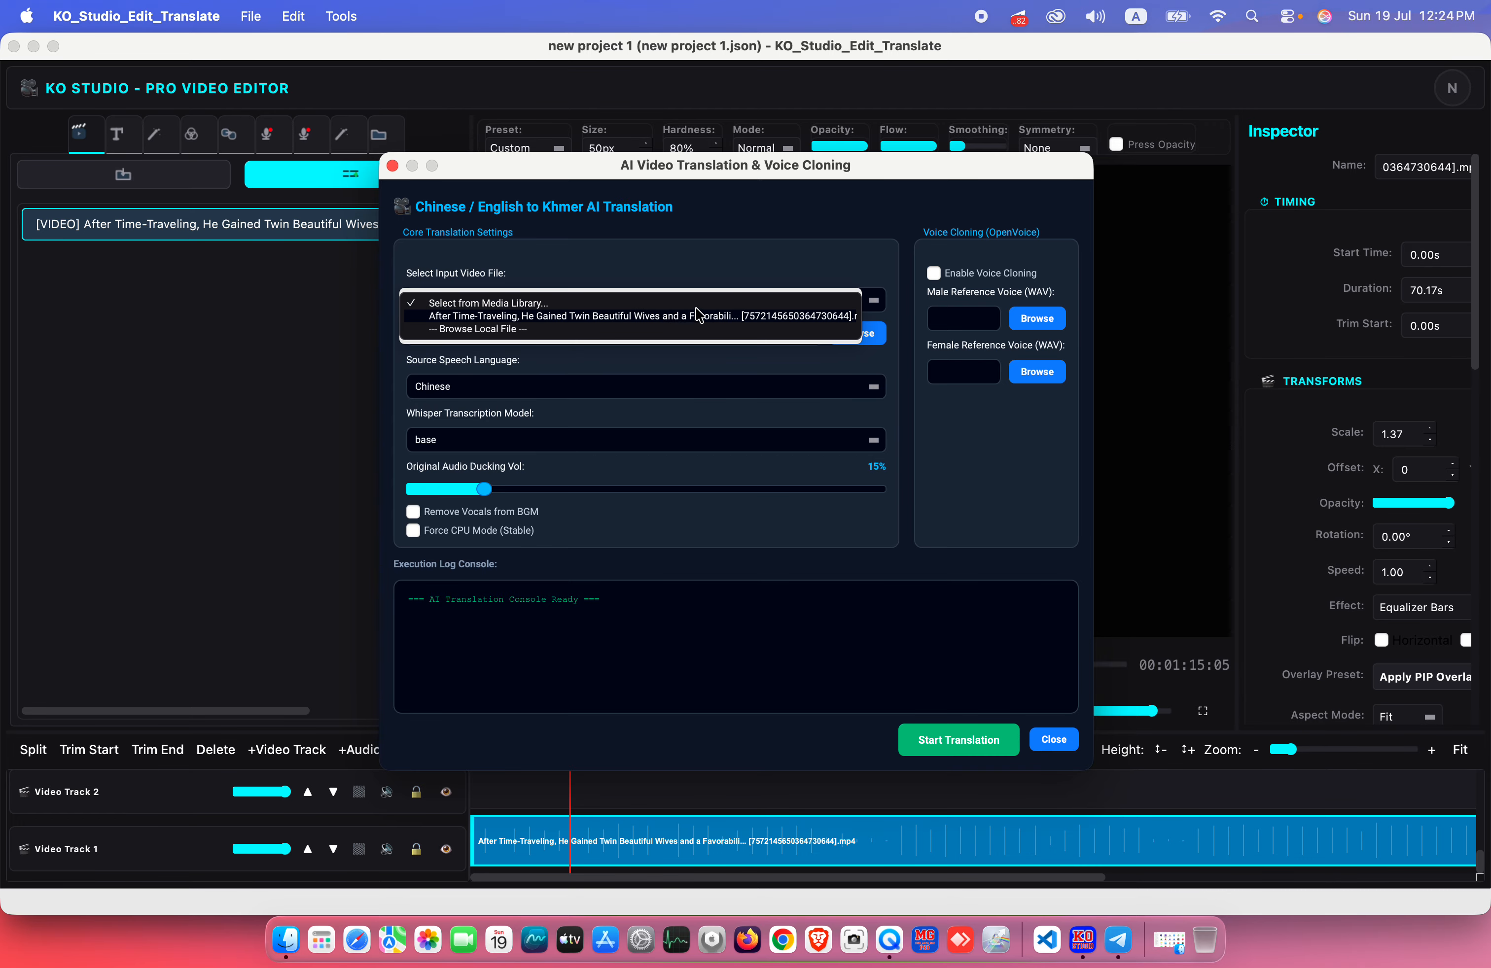
click(661, 316)
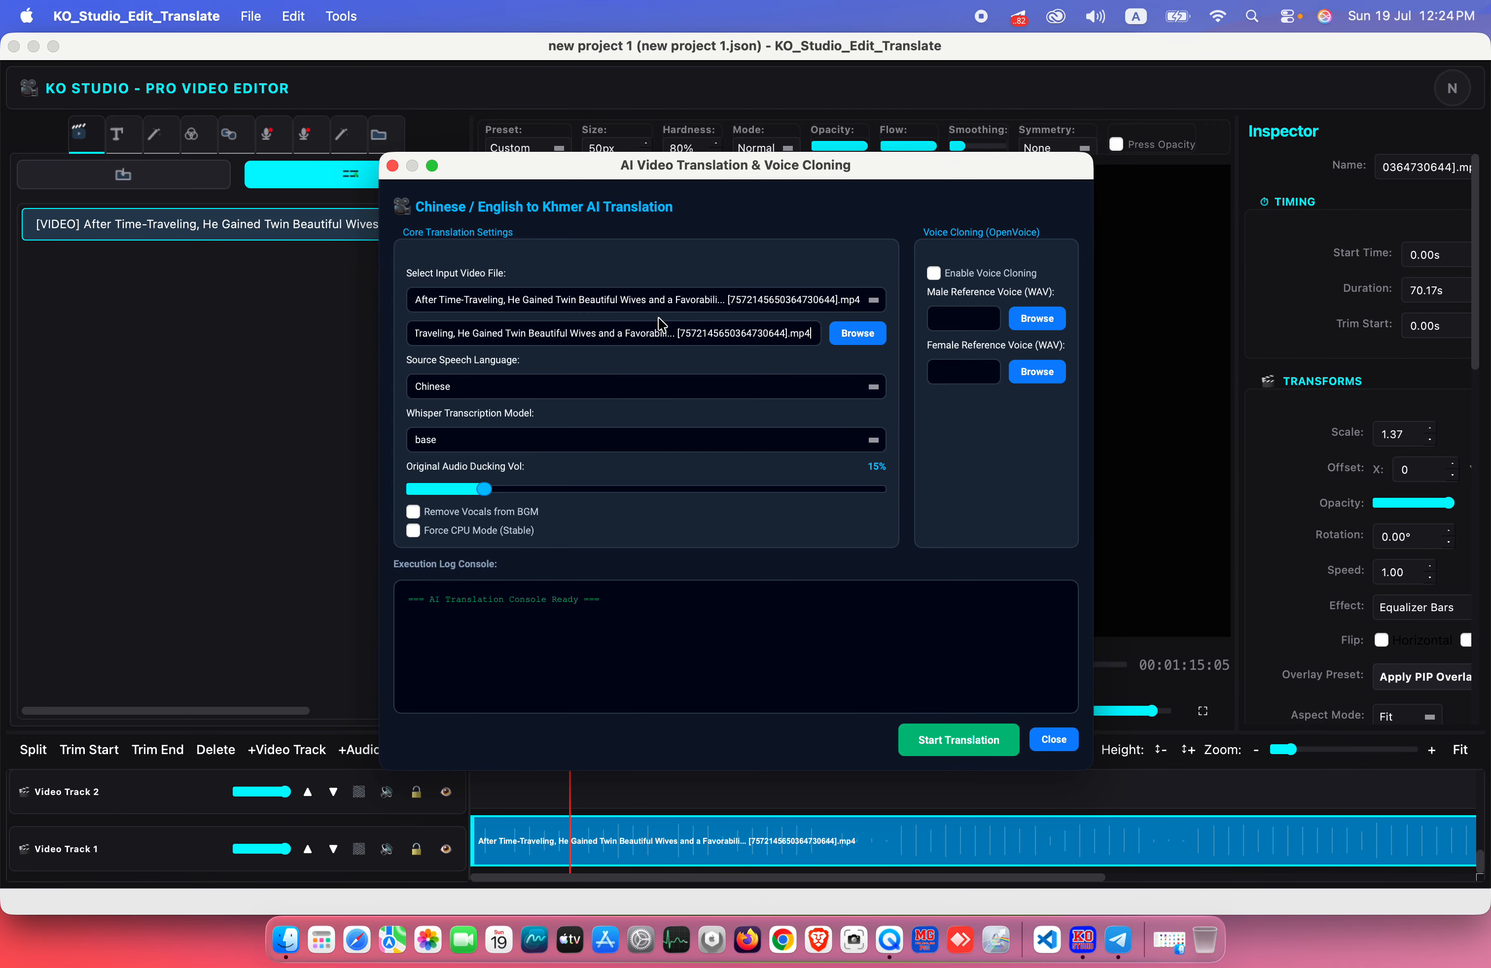
click(503, 395)
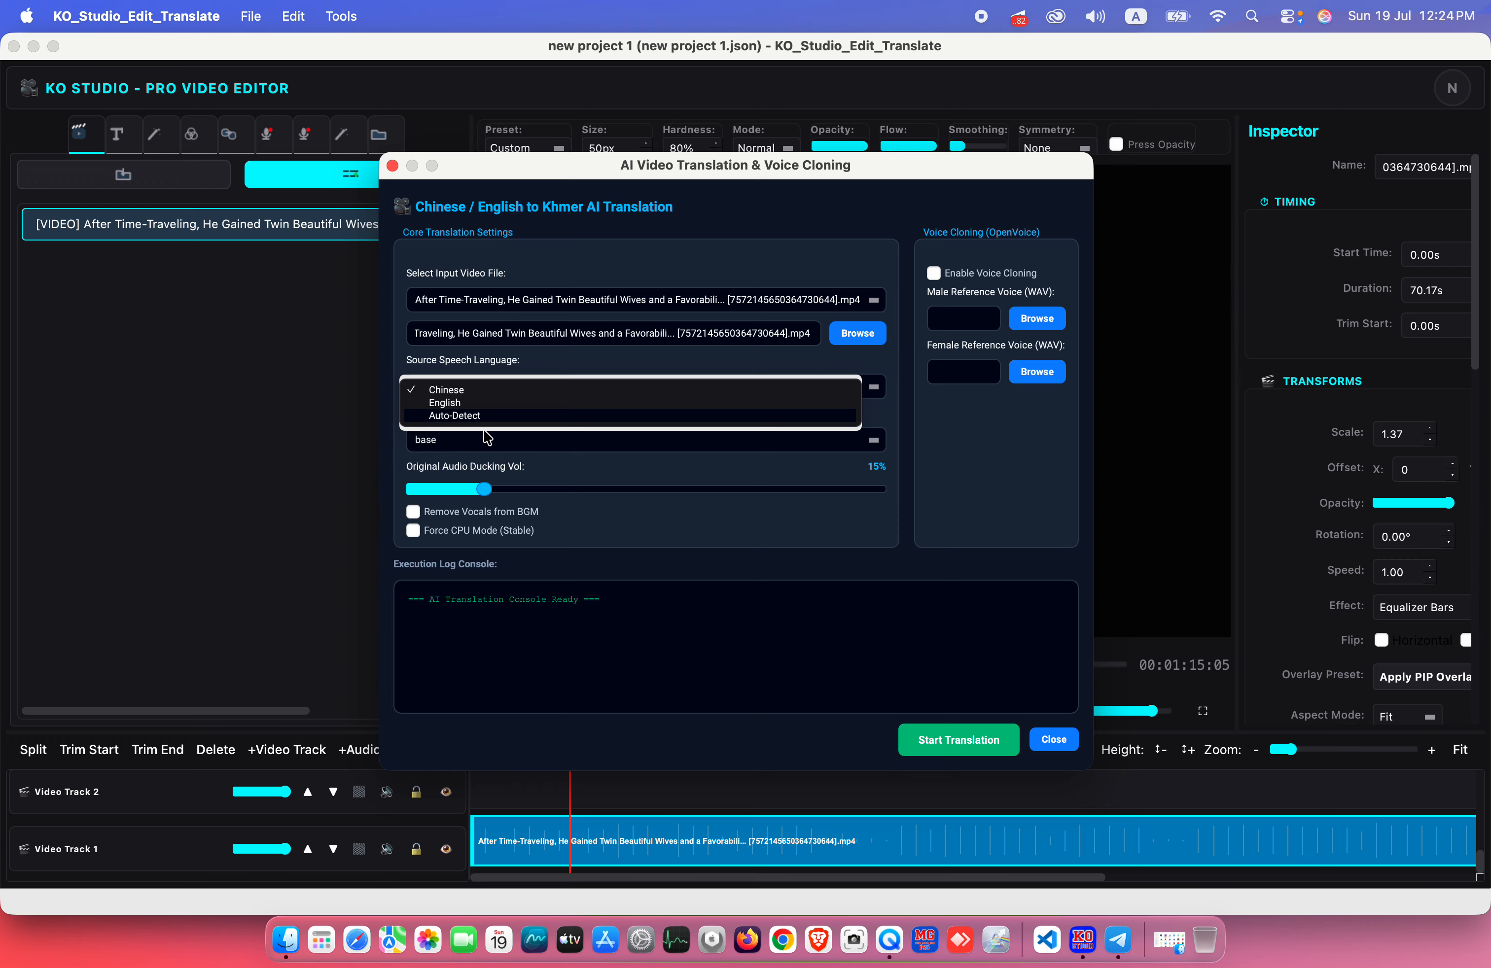
click(476, 404)
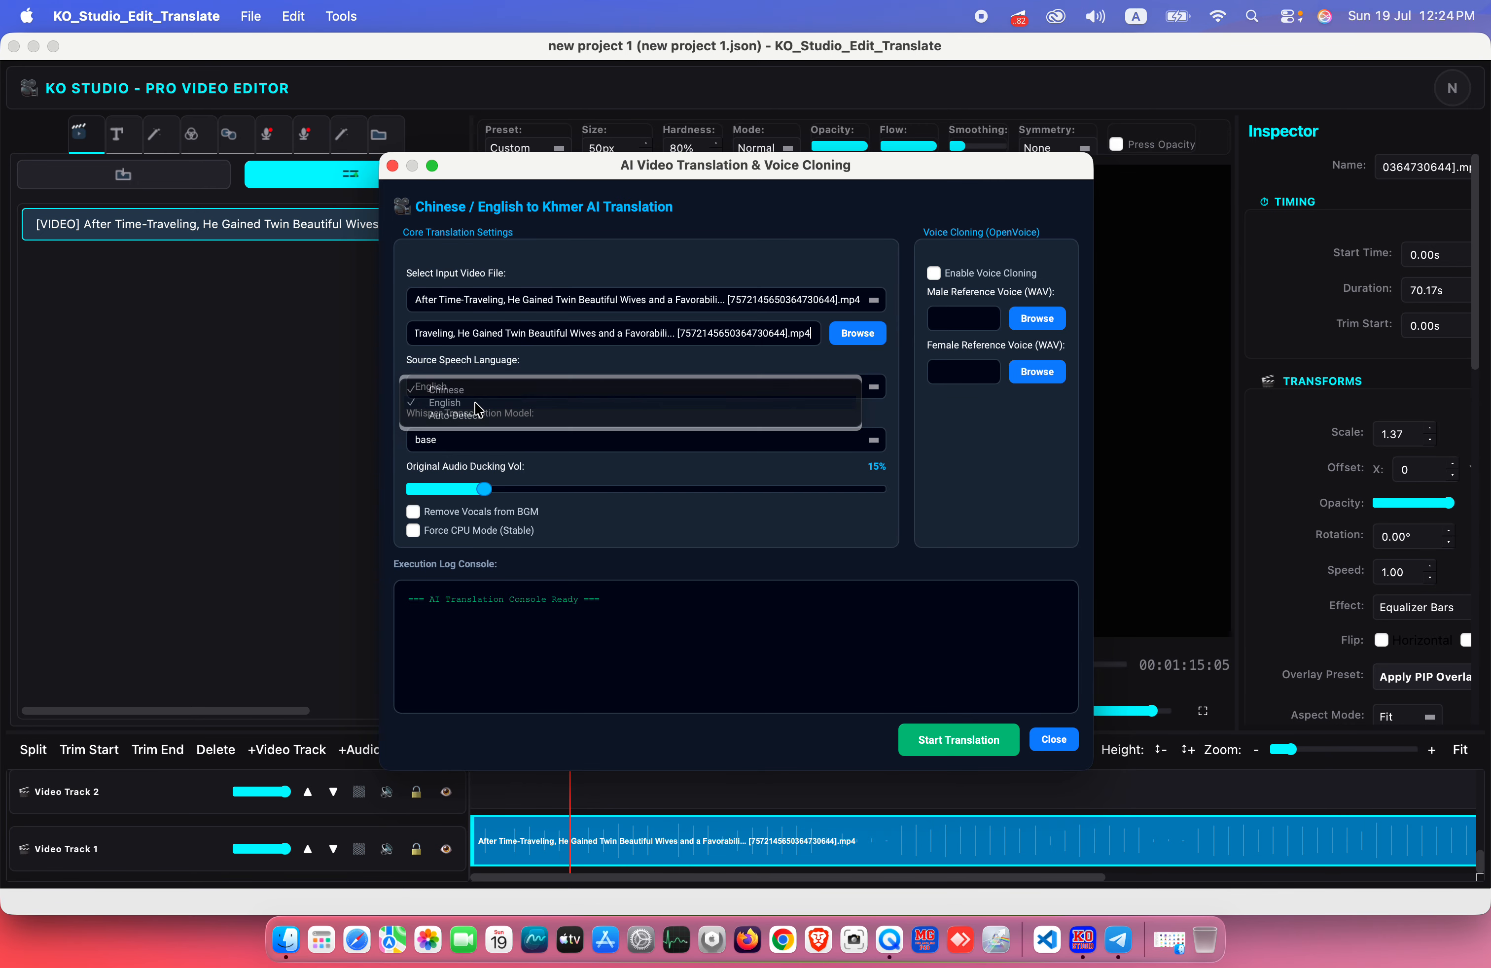
Step: Enable voice cloning and locate vanda.MP3 in the VDO folder
click(934, 272)
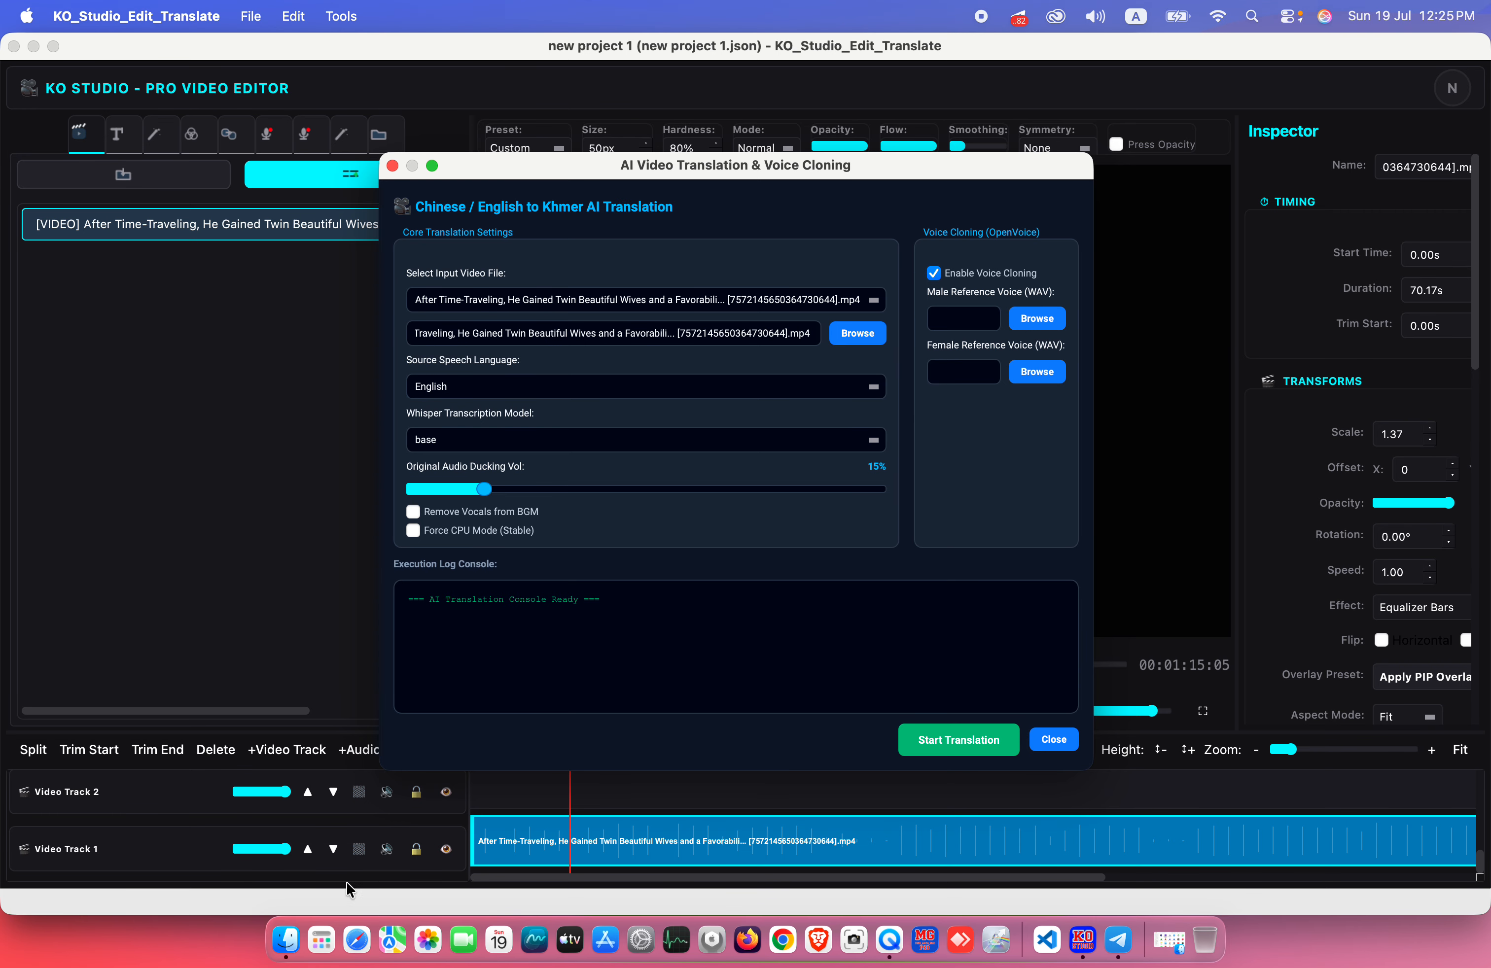
click(286, 939)
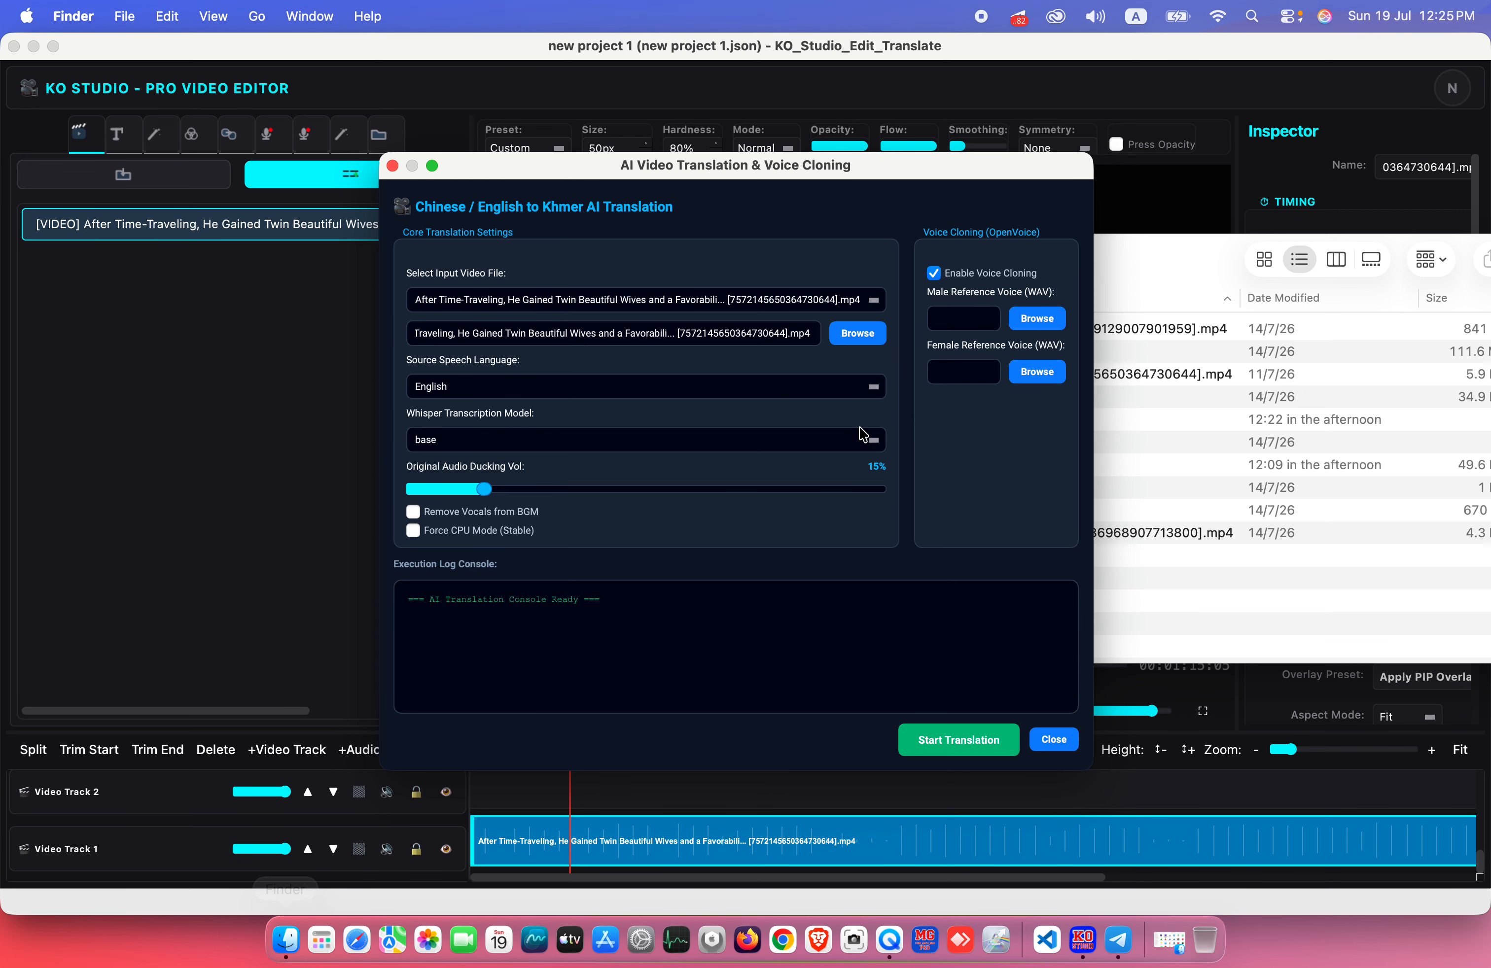
click(1184, 258)
click(948, 491)
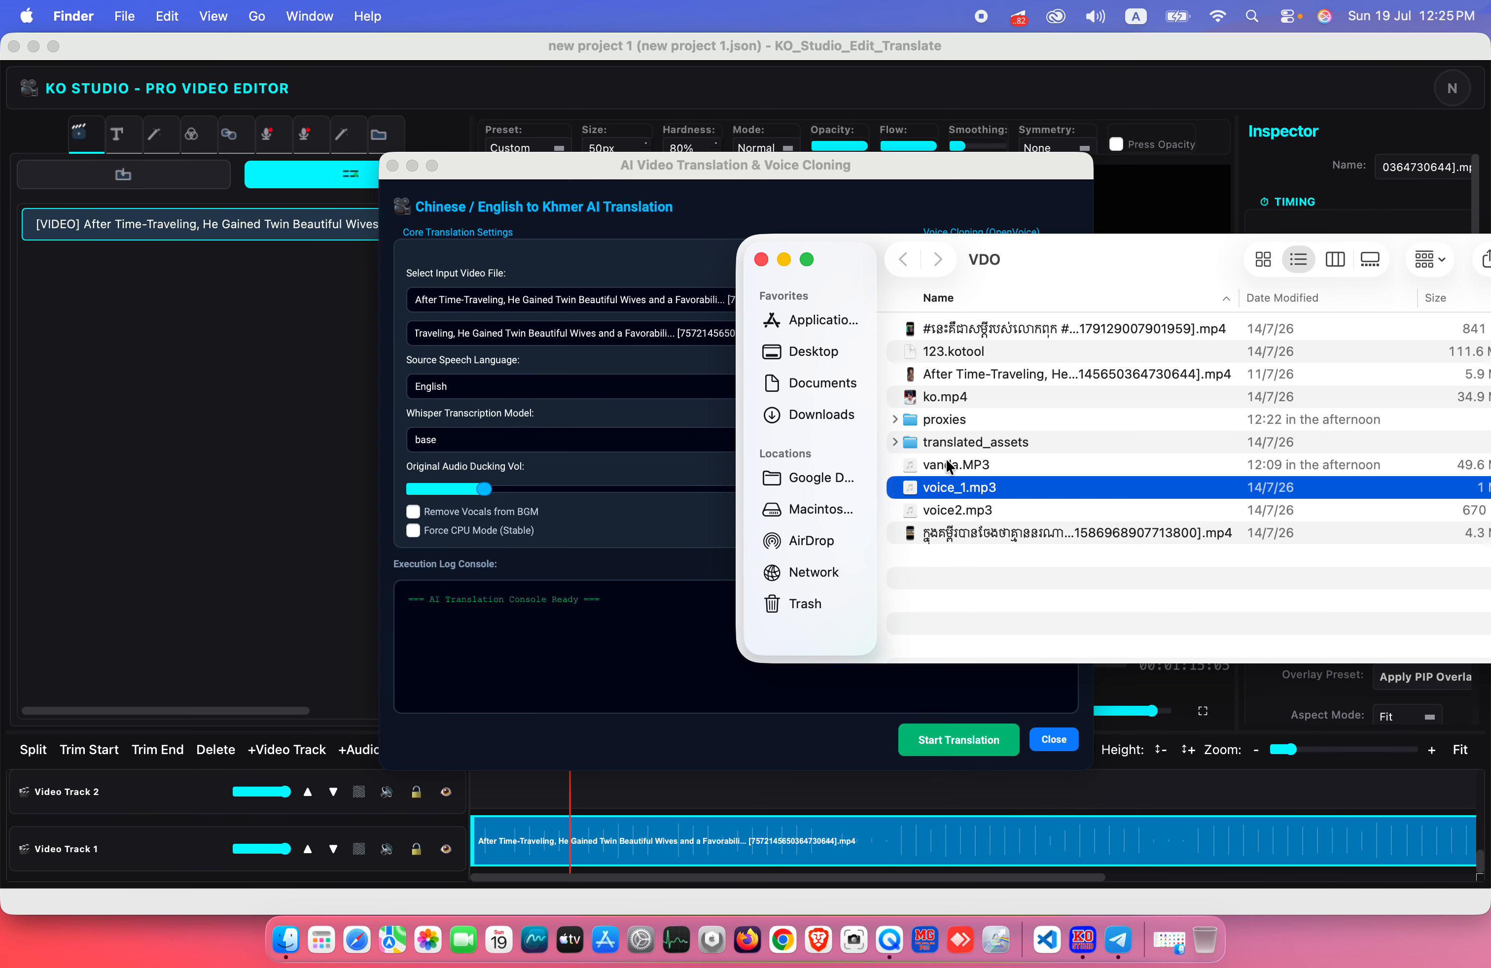
click(935, 470)
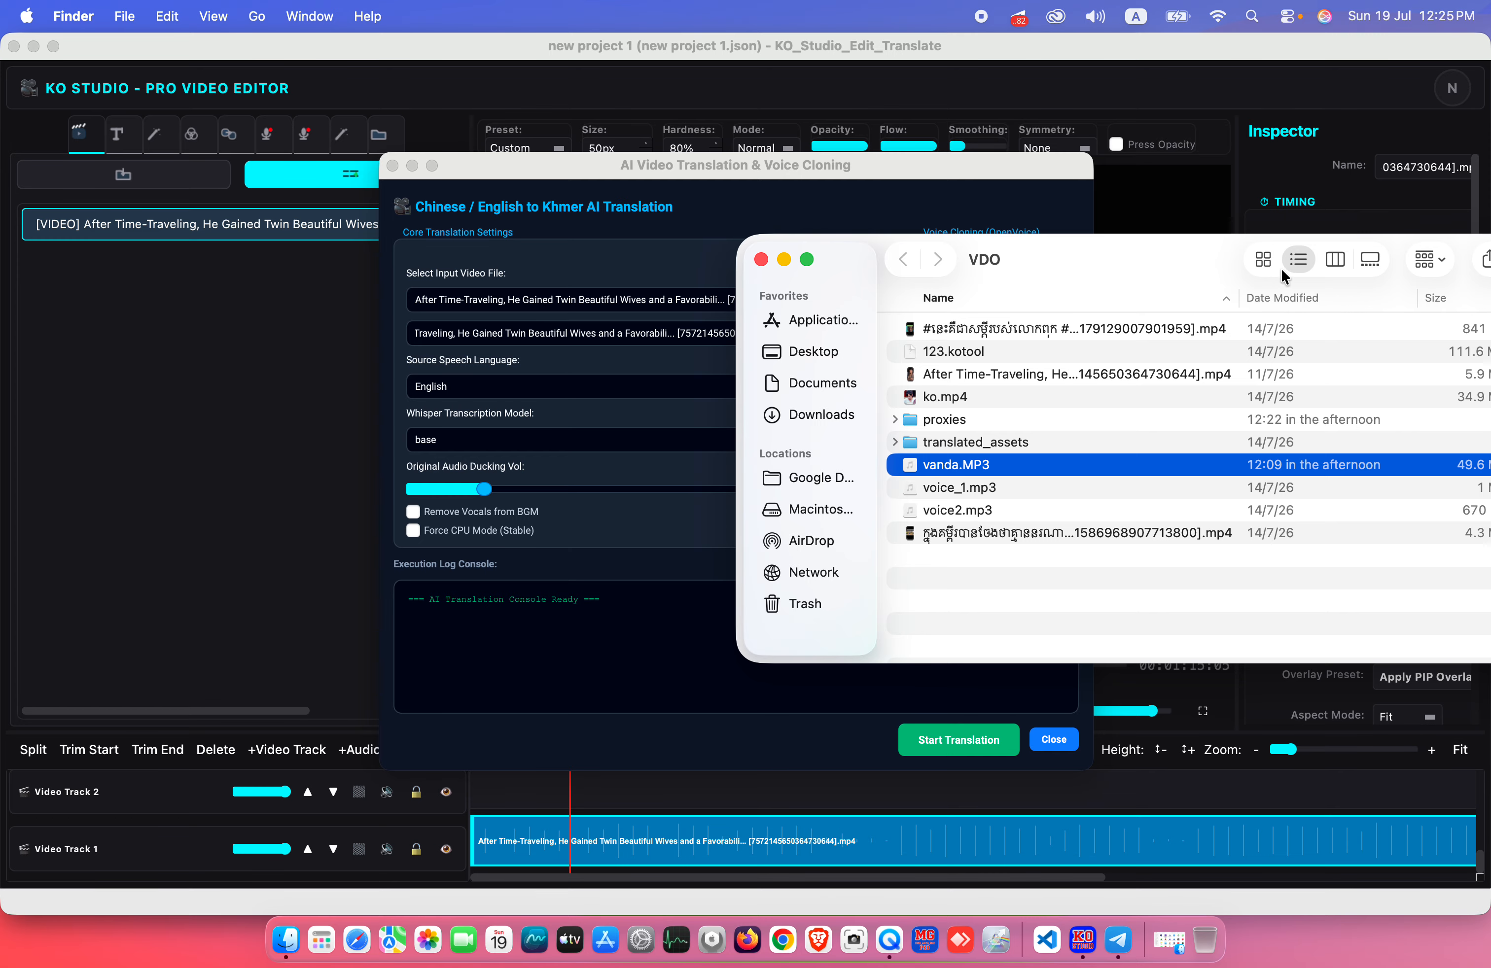
click(1263, 260)
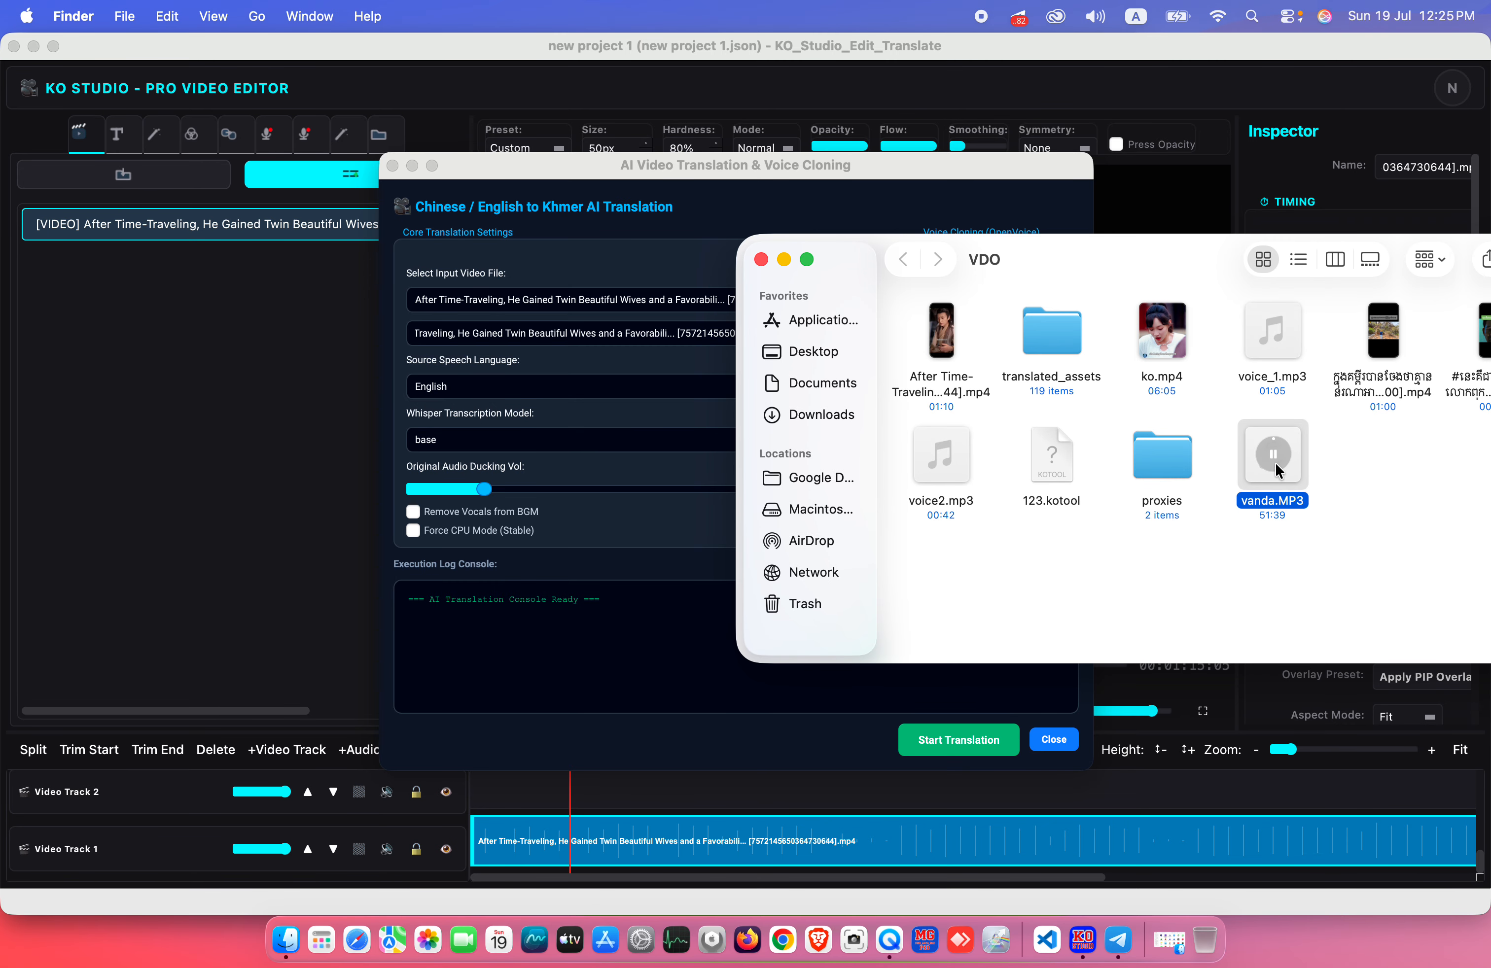
click(685, 258)
Step: Set vanda.MP3 as both male and female reference voices and start translation to Khmer
click(1036, 319)
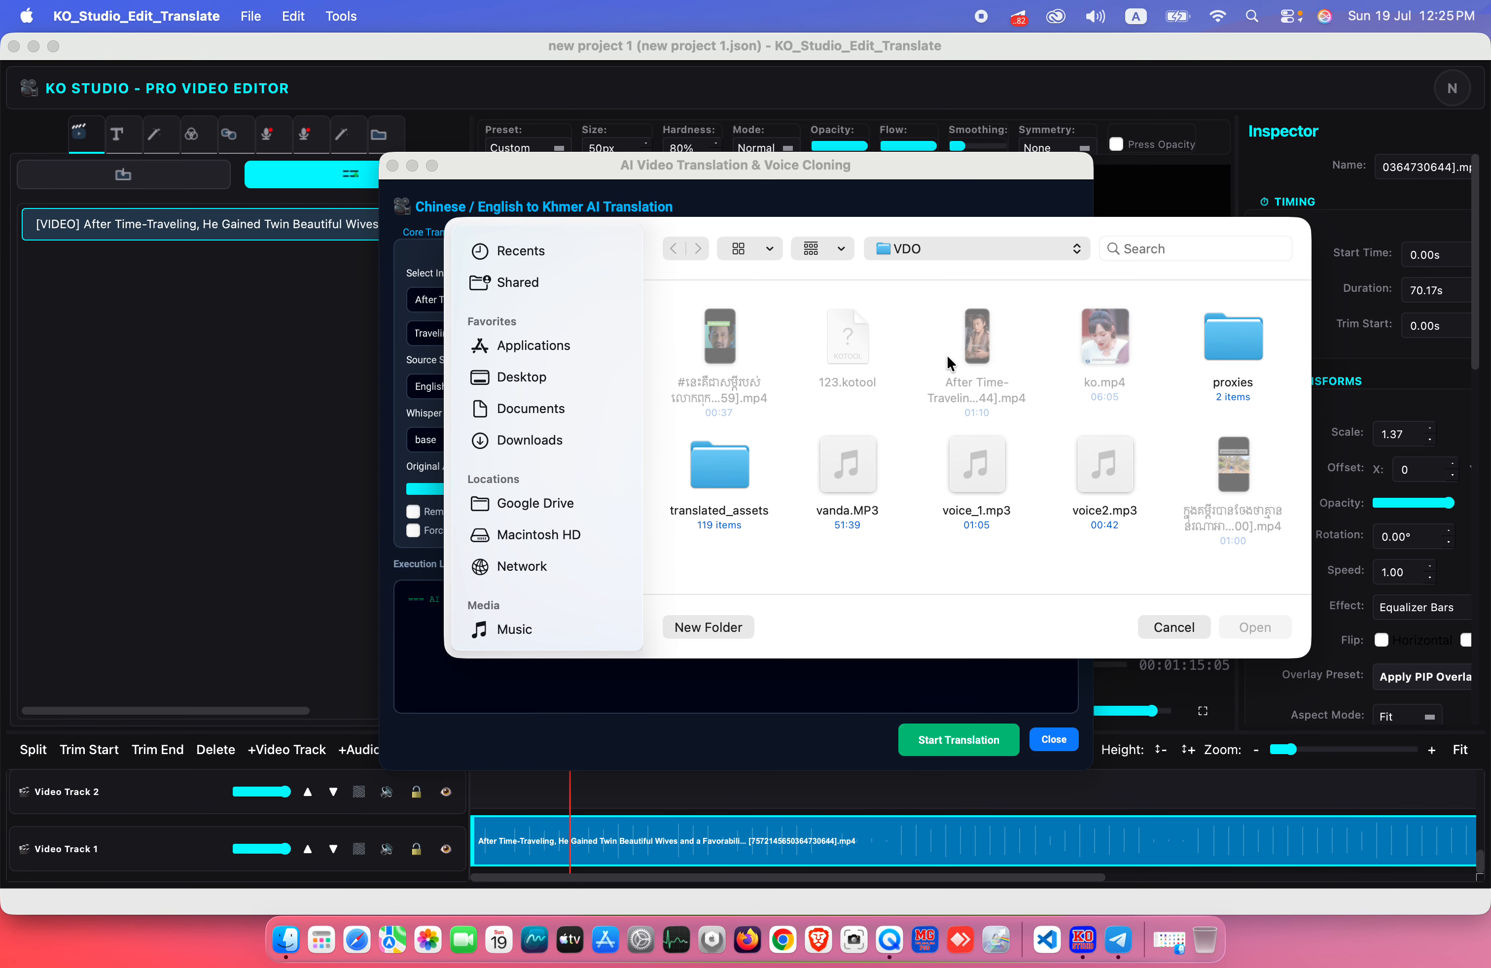
double_click(863, 471)
click(1037, 375)
double_click(841, 463)
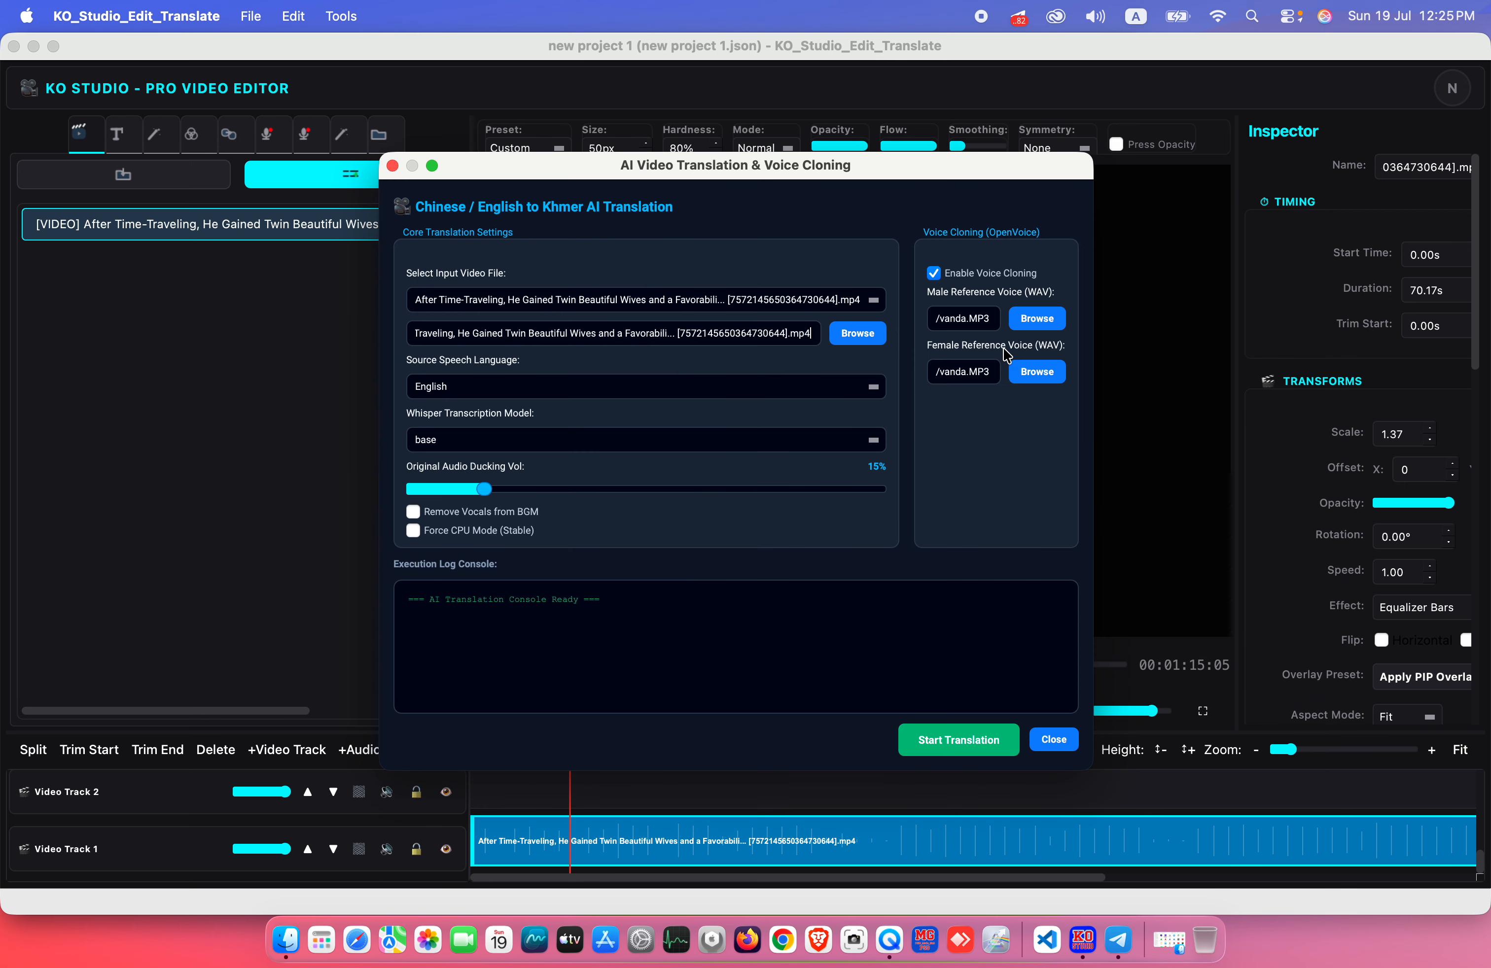
click(951, 733)
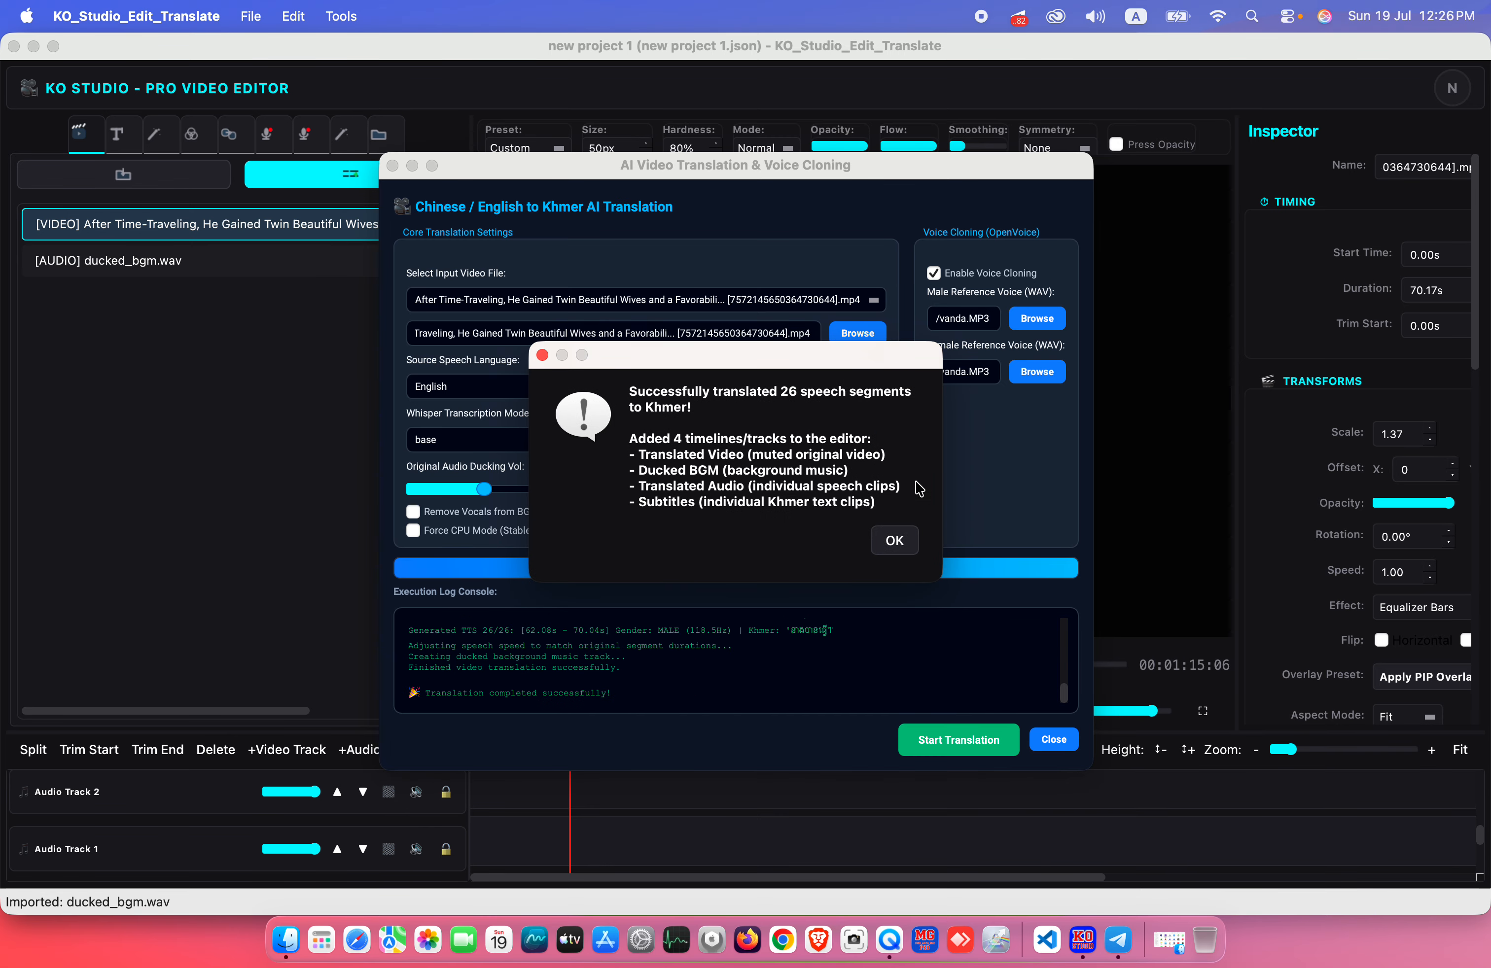
Step: Dismiss the success message after the 26 Khmer speech segments are translated
click(895, 540)
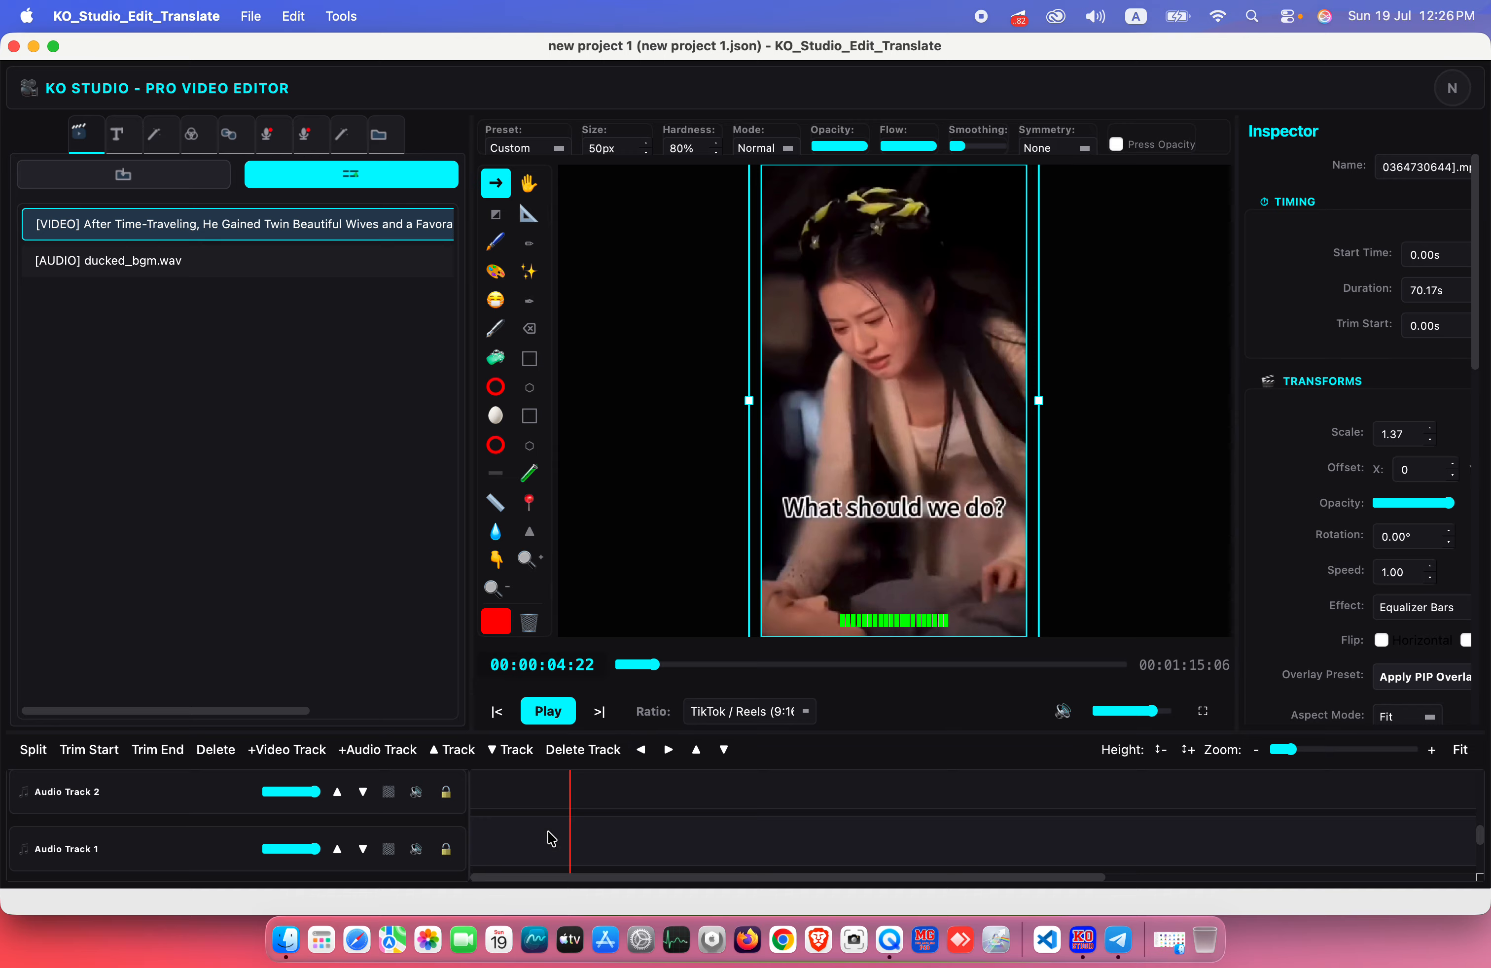
Step: Mute Video Track 1's audio while keeping it visible, and mute the Ducked BGM track
scroll(528, 839, down, 5)
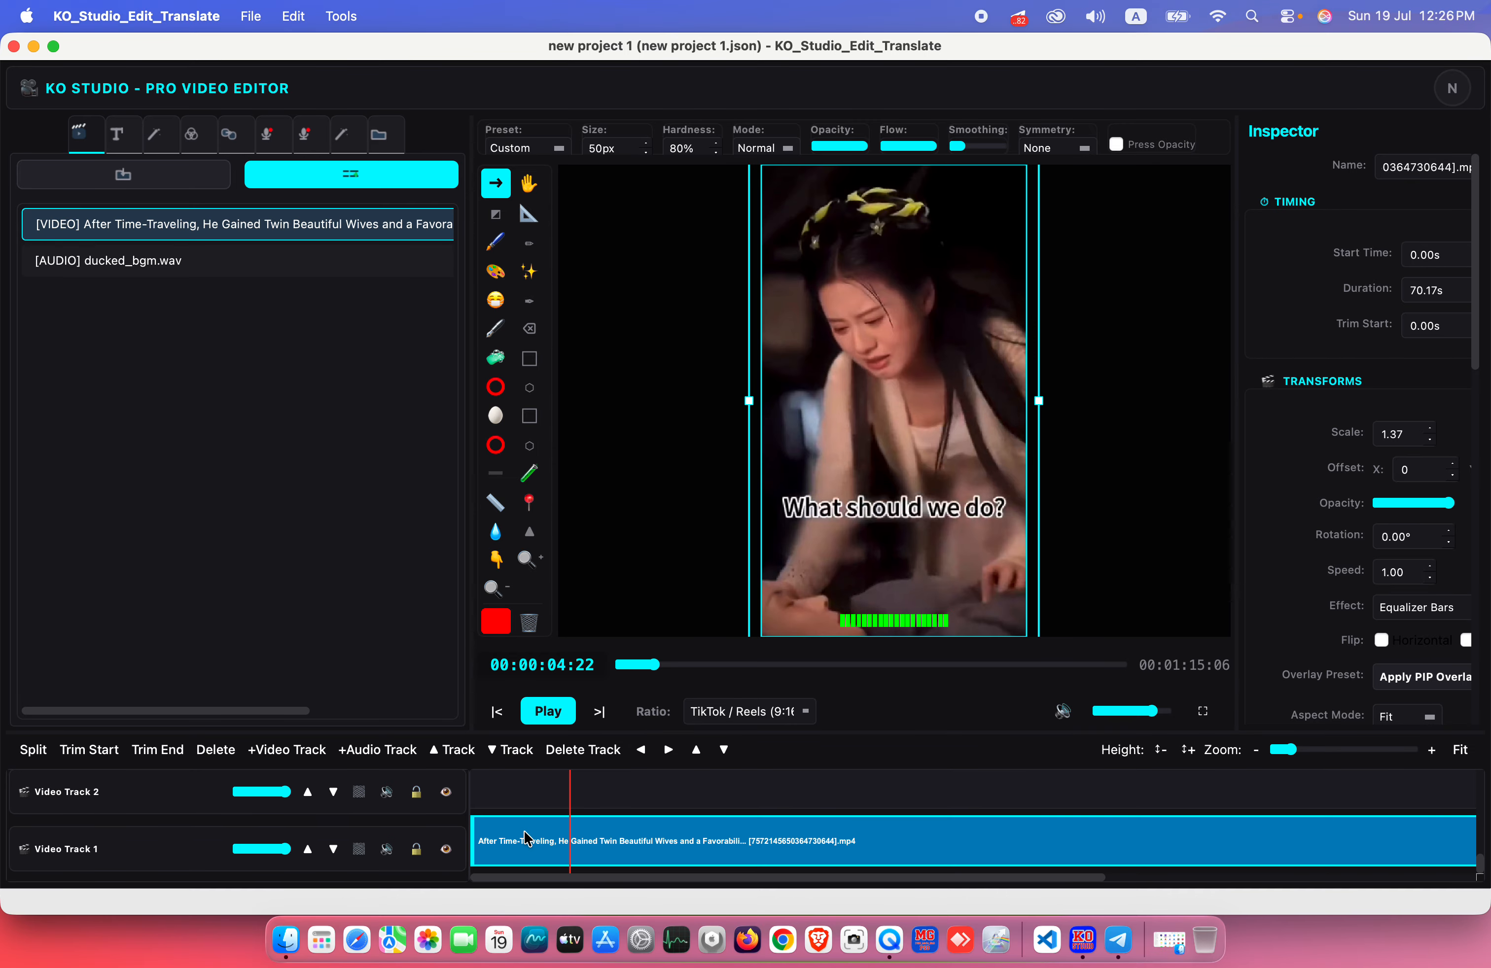
click(386, 851)
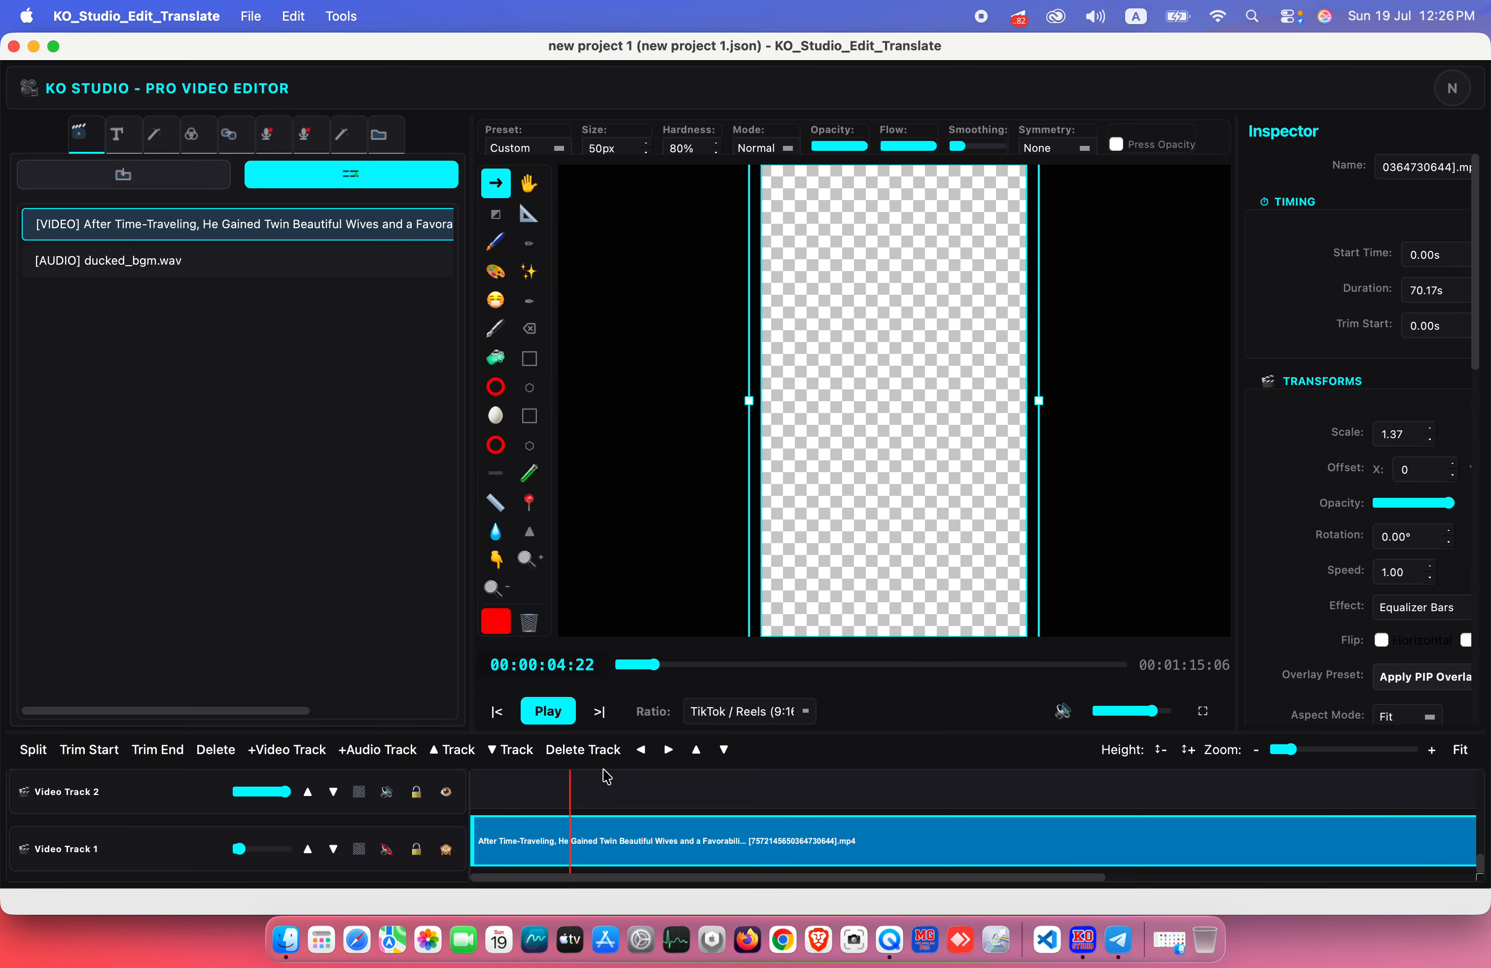
click(446, 852)
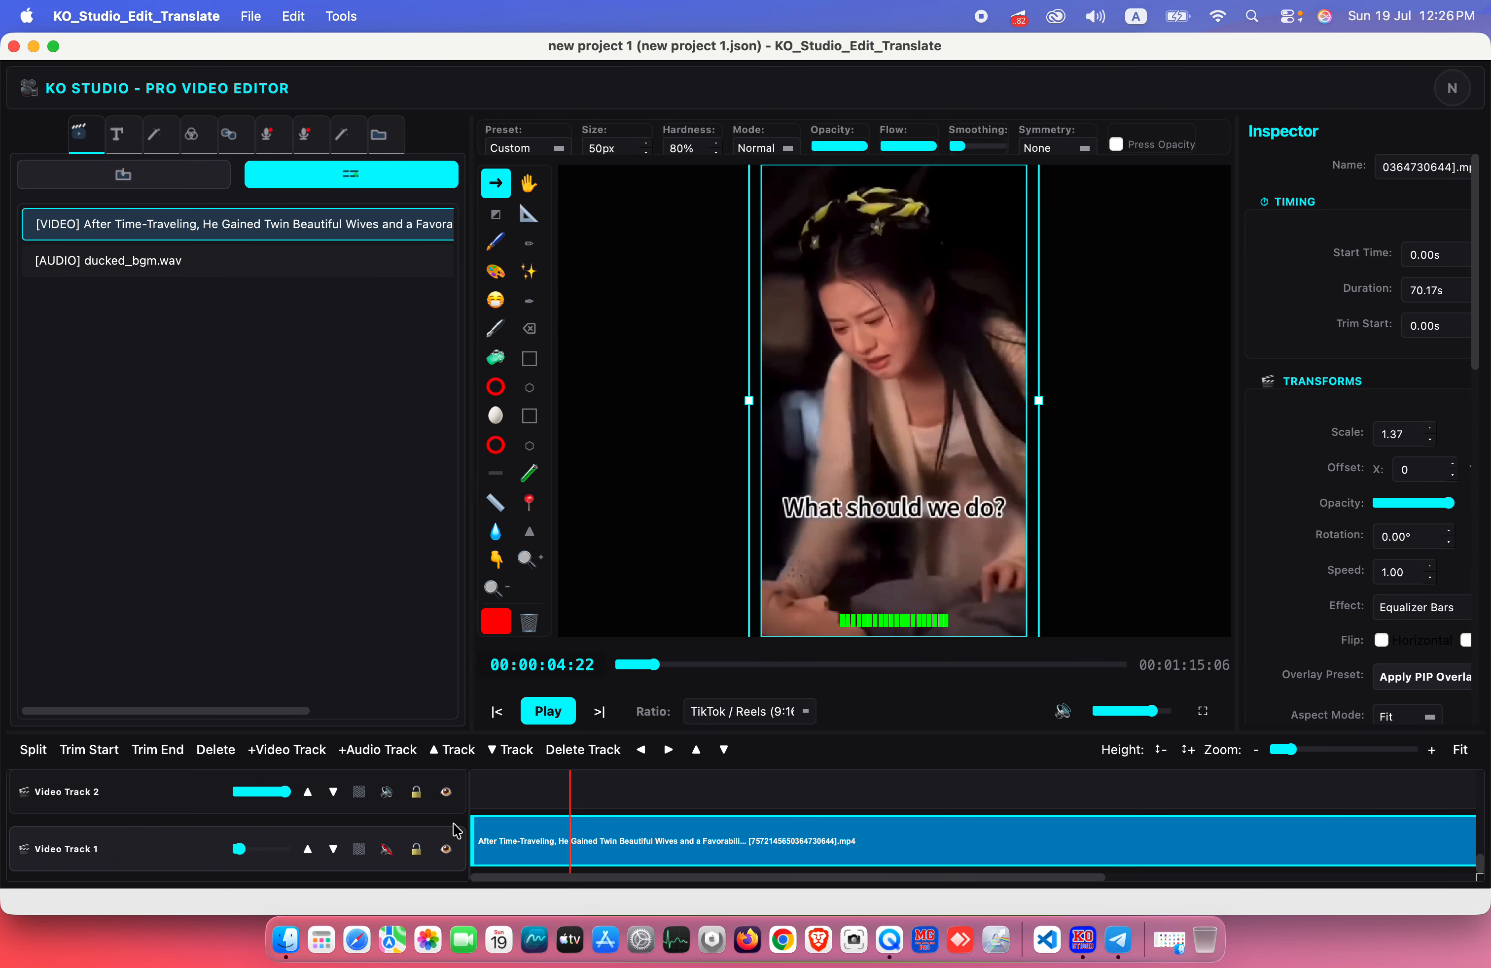
scroll(457, 829, up, 5)
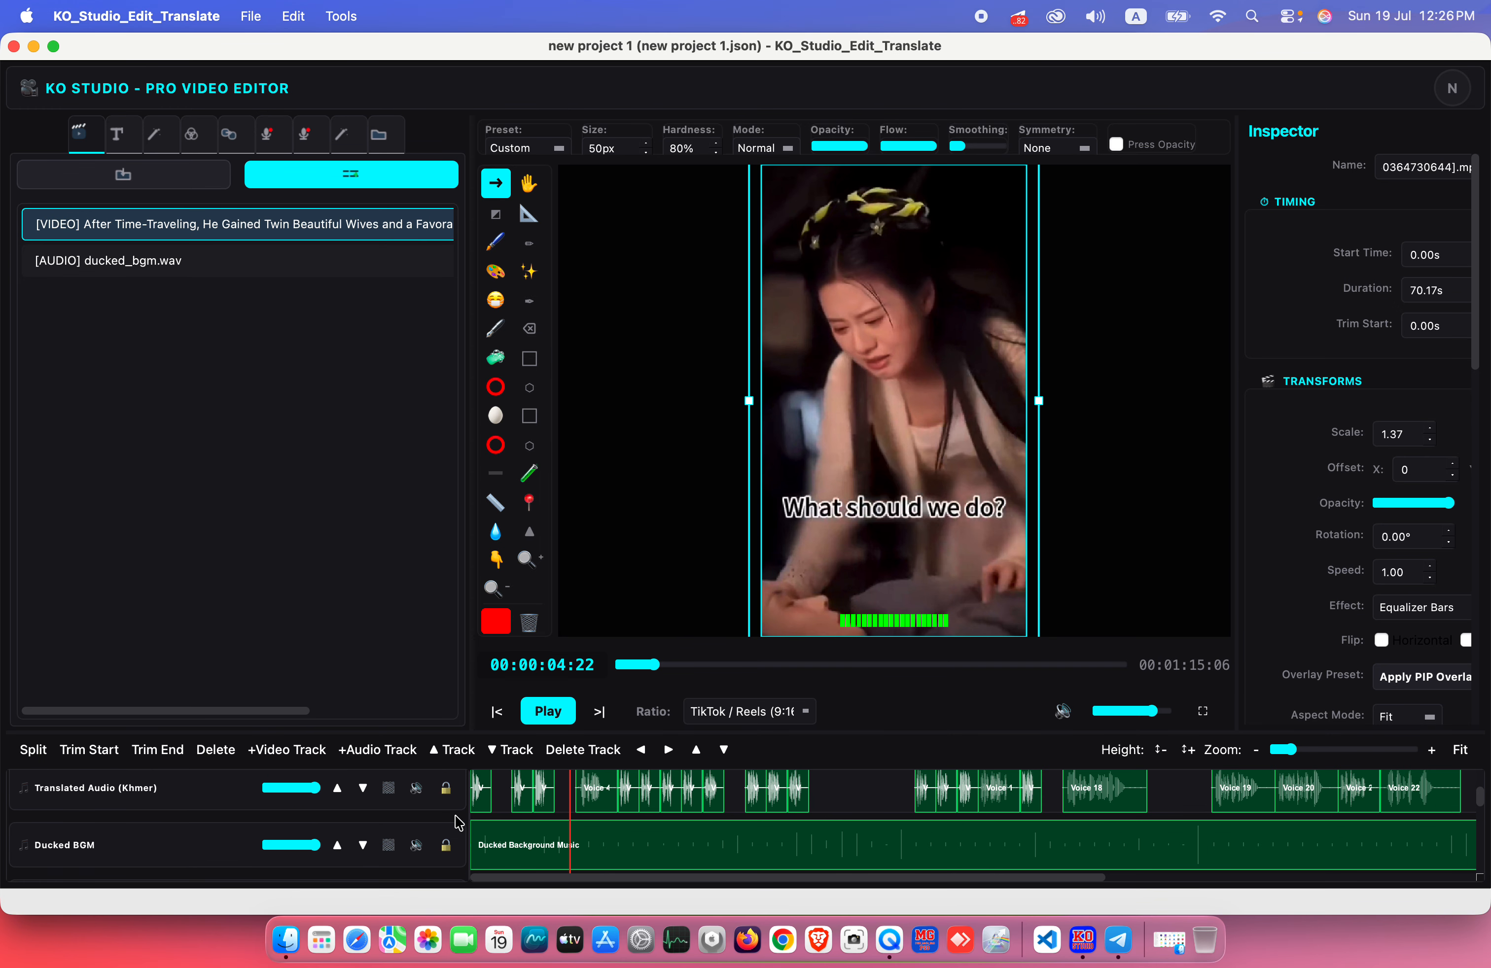
click(412, 849)
click(416, 853)
scroll(531, 804, up, 3)
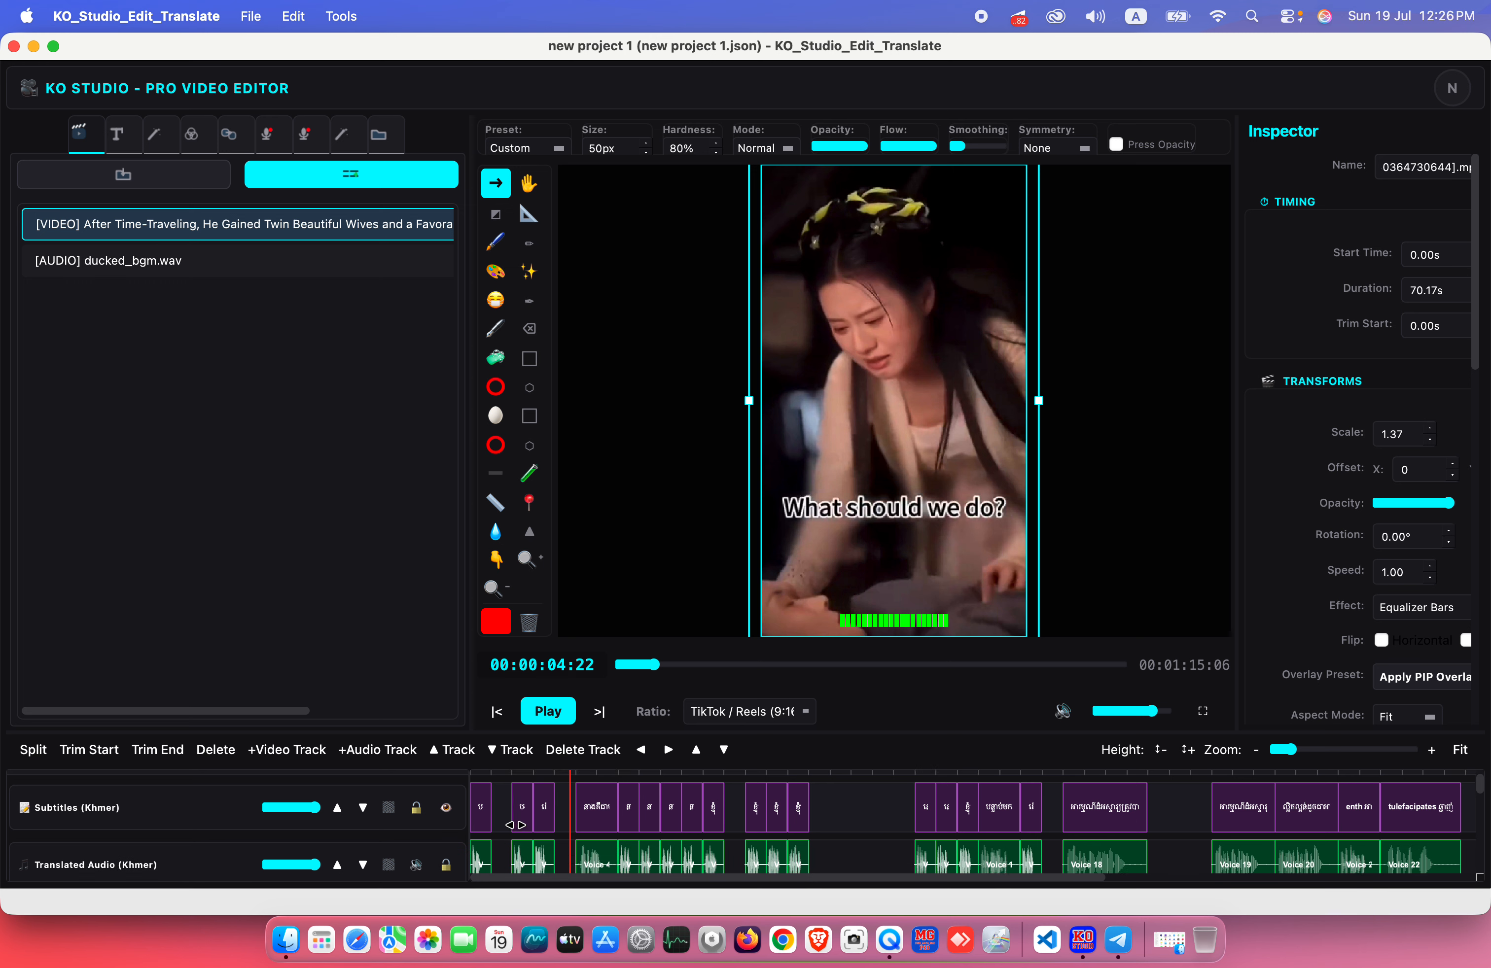
scroll(503, 836, down, 3)
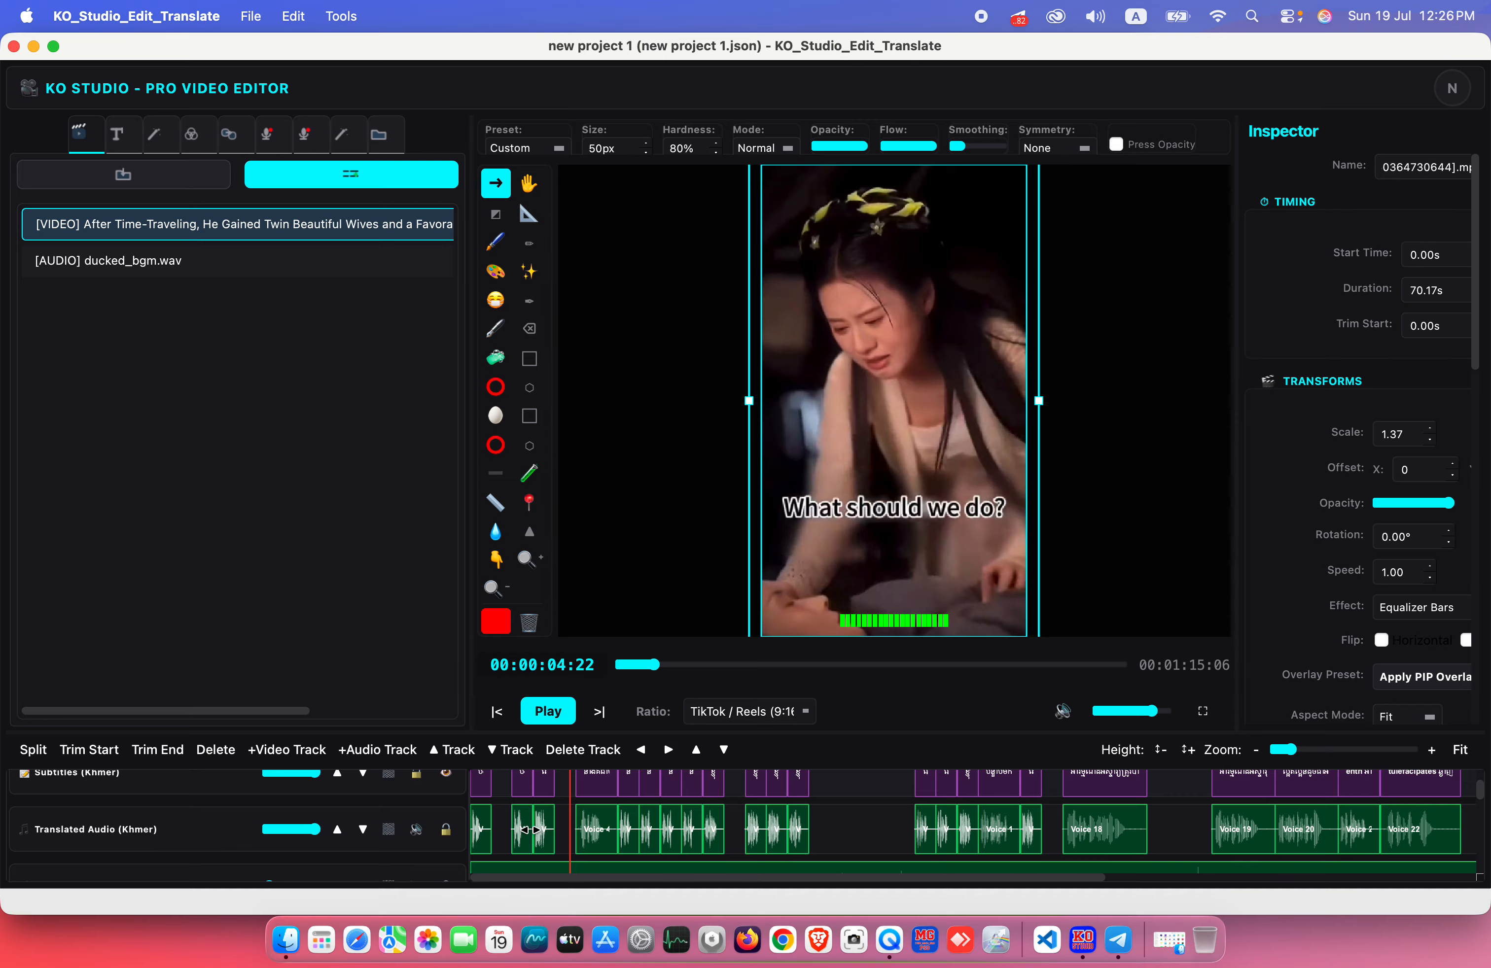
Step: Play the translated video and pause it on a Khmer subtitle
click(548, 711)
click(557, 721)
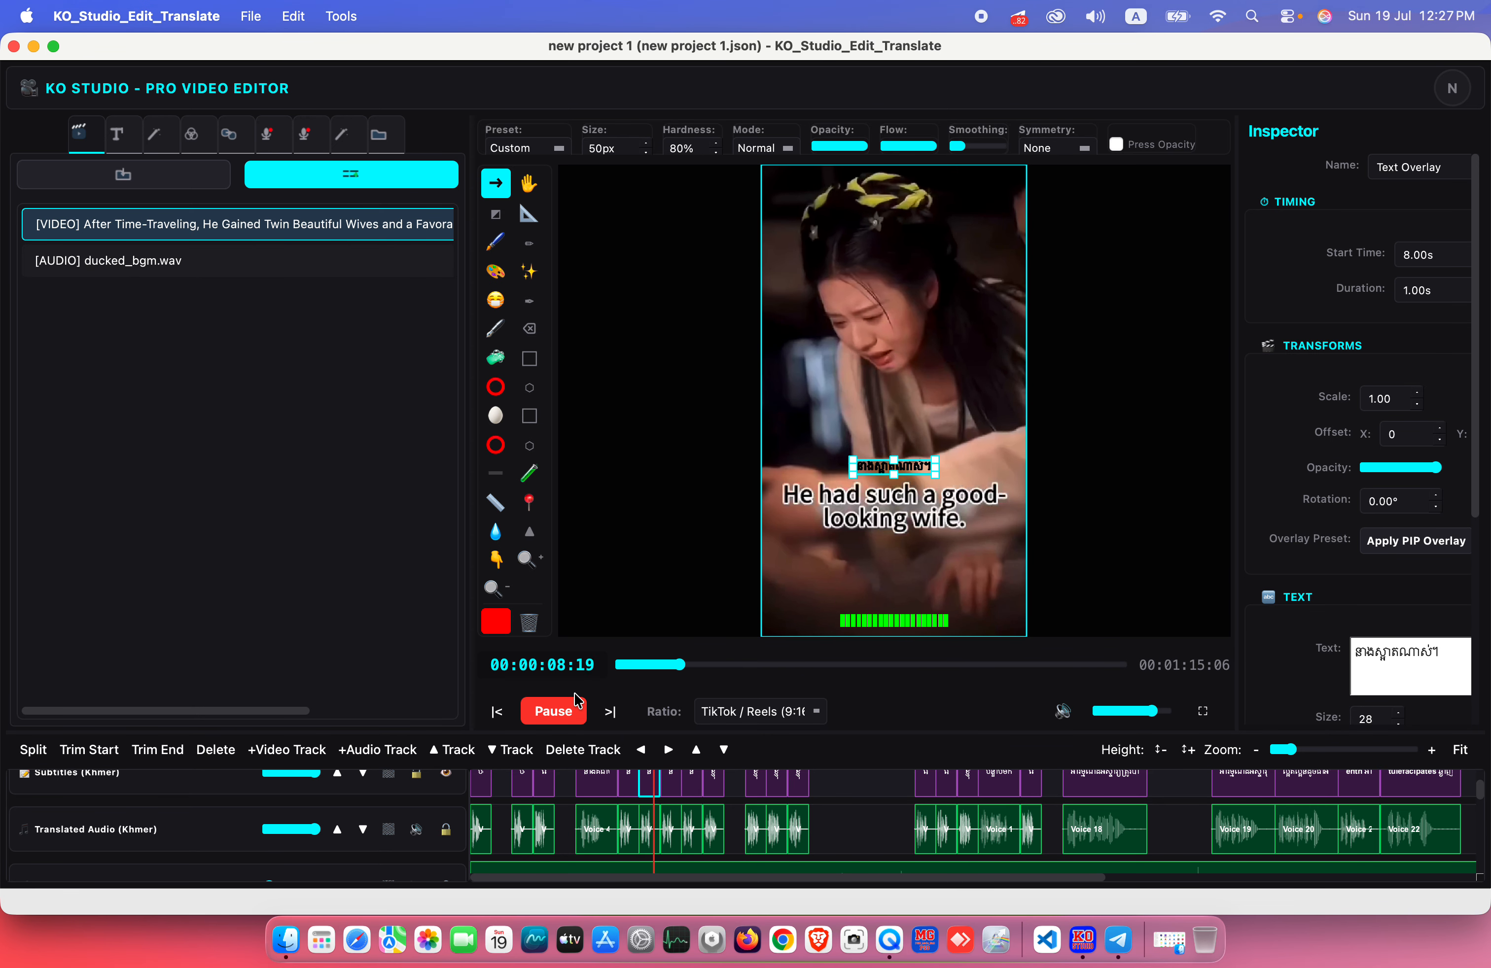
click(569, 719)
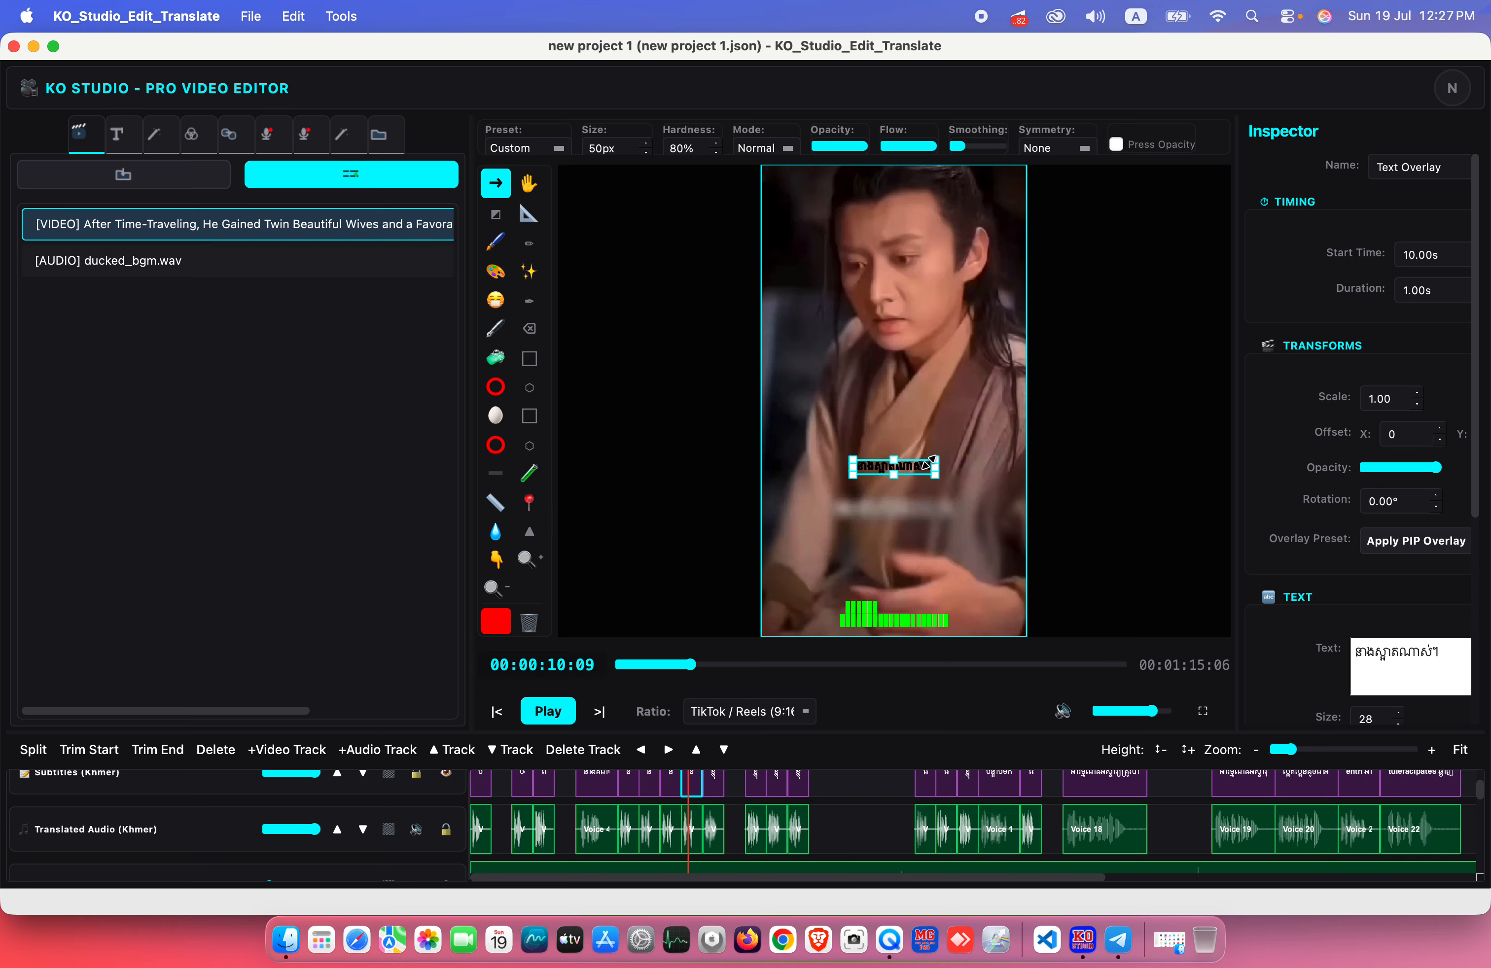
scroll(1342, 613, down, 5)
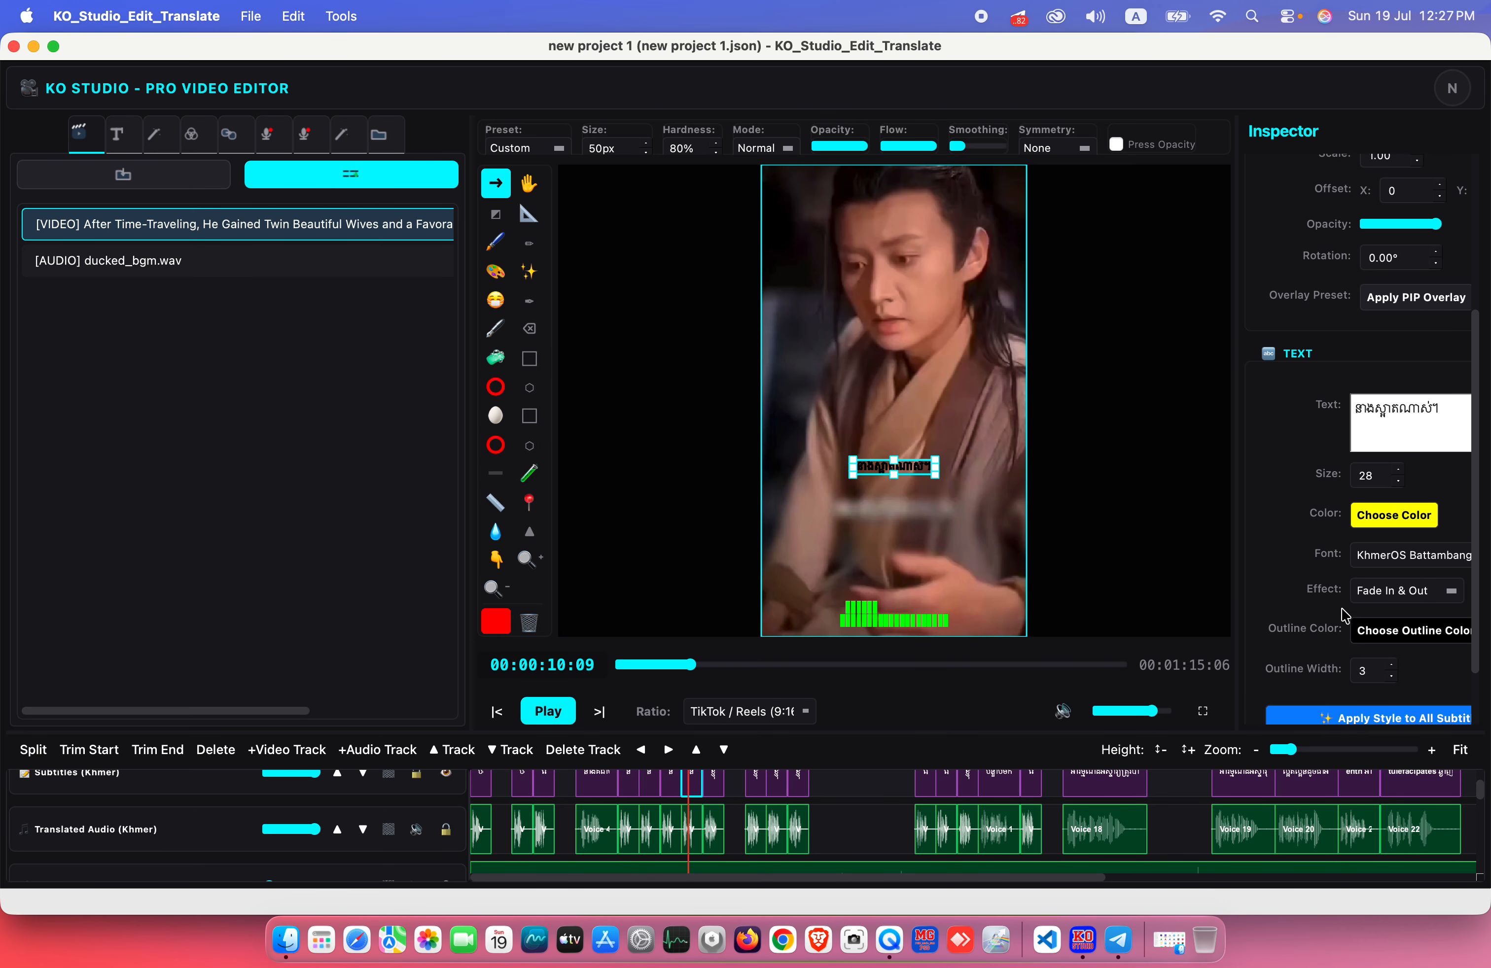
Step: Set the subtitle text and outline colours to Green and apply the style to all subtitles
click(1365, 507)
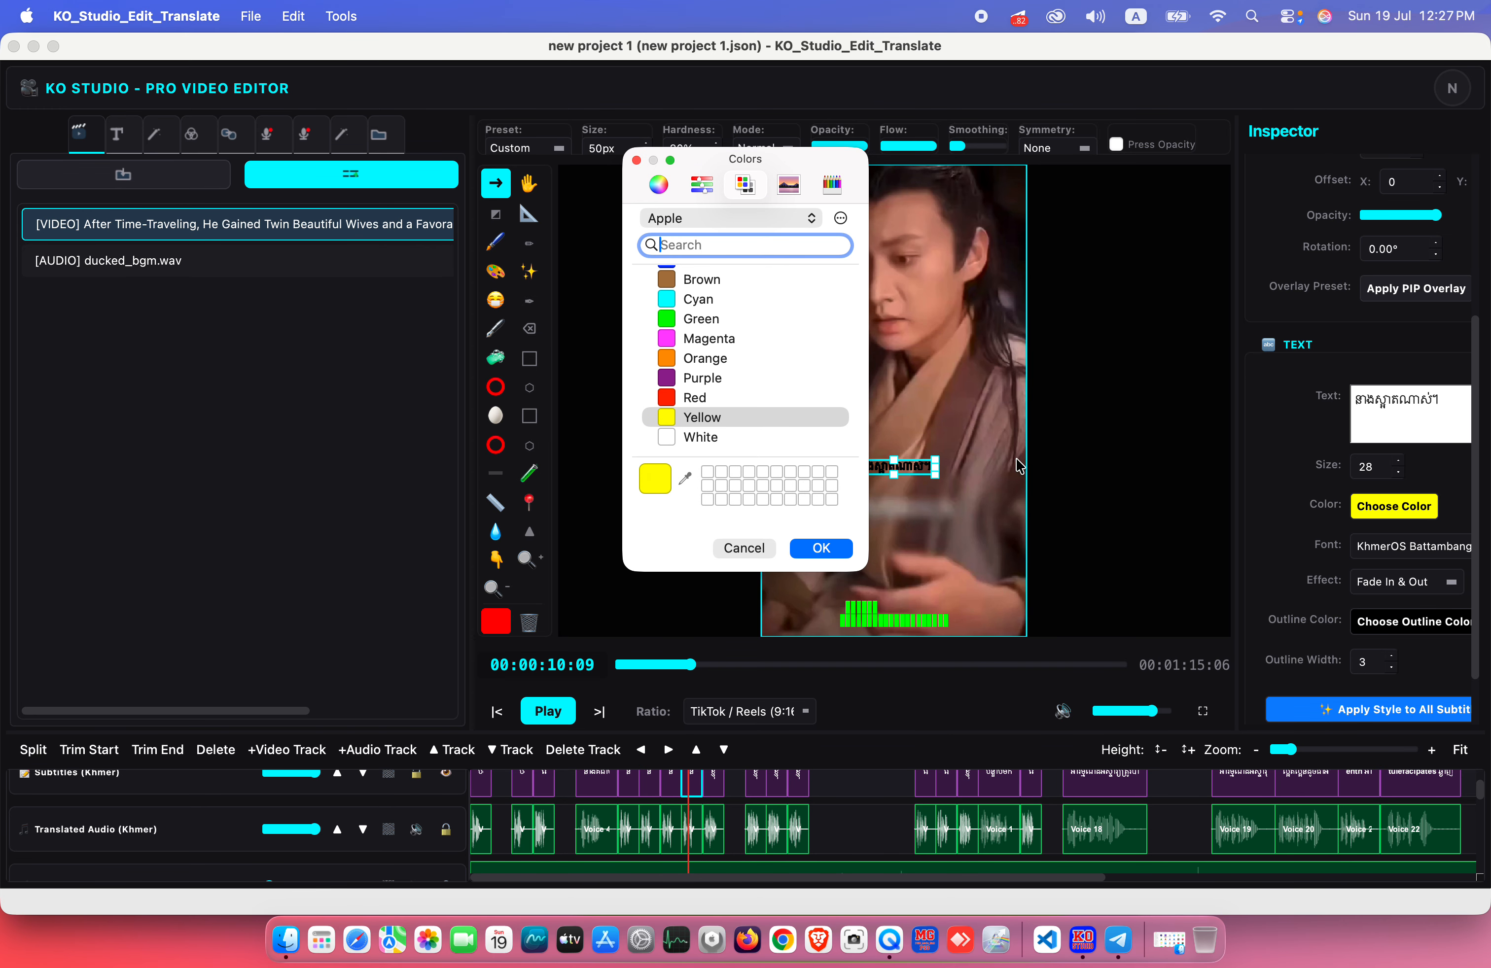
click(701, 320)
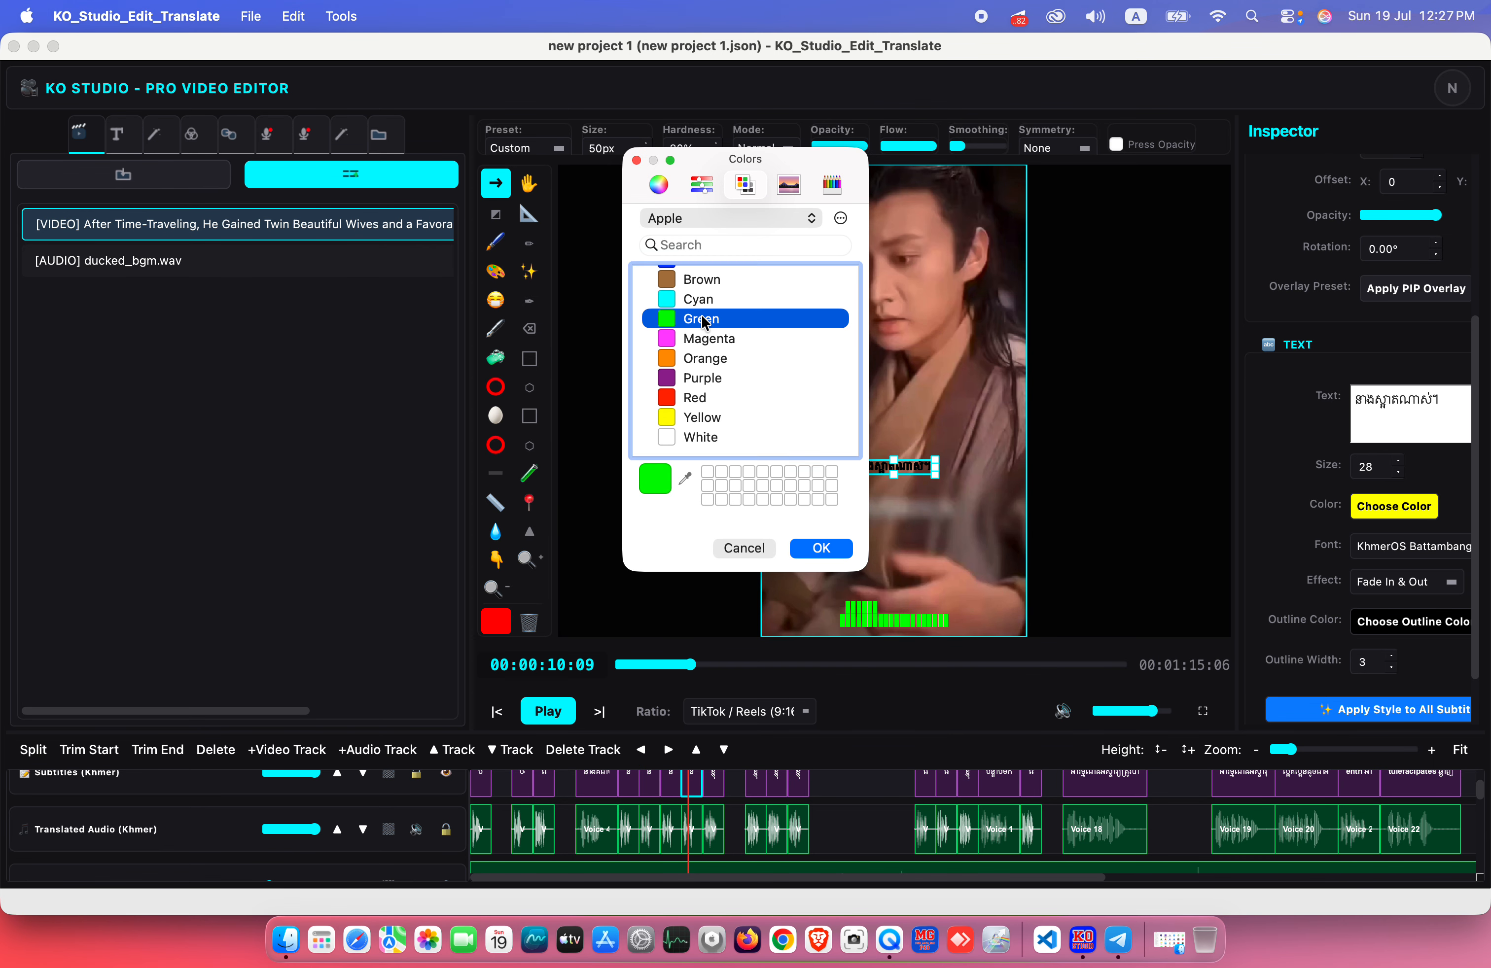
click(820, 547)
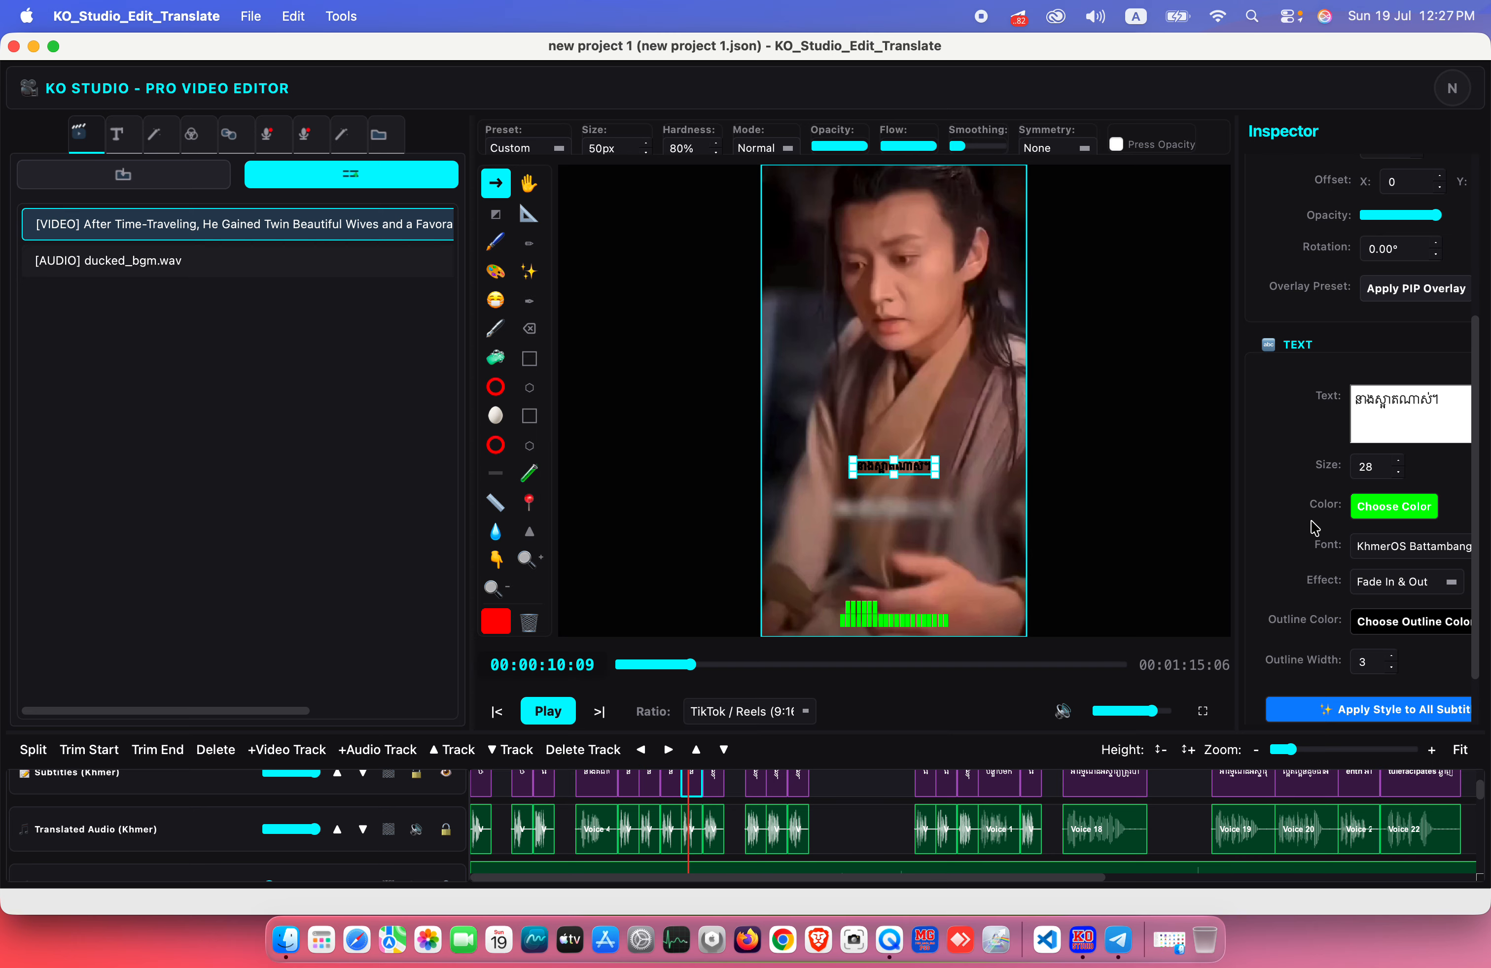
scroll(1374, 516, down, 3)
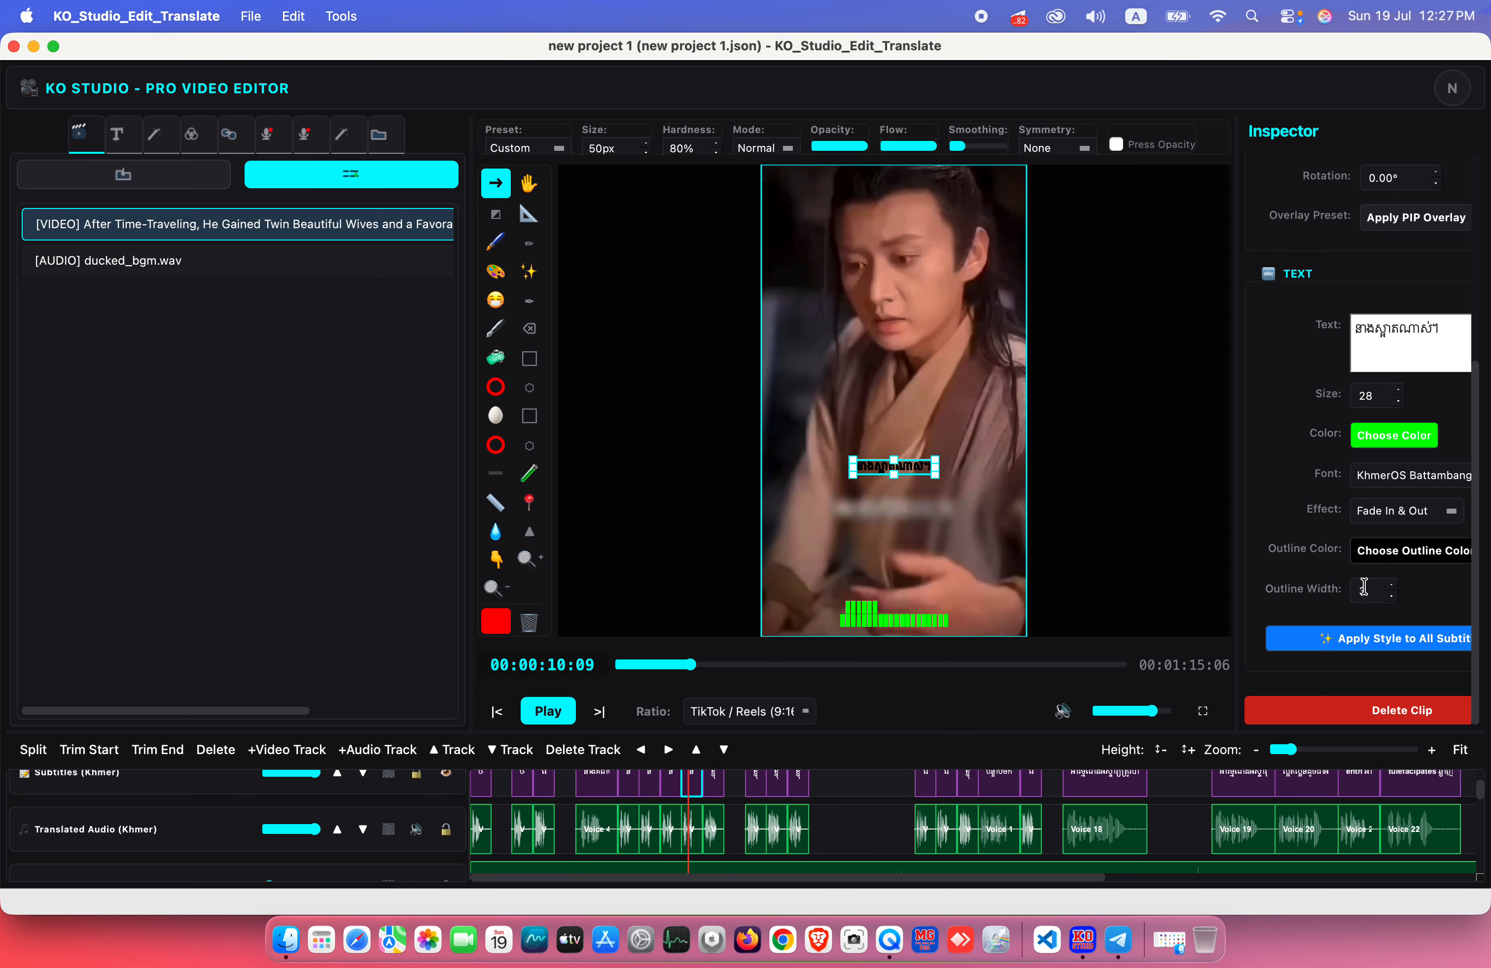
click(1376, 553)
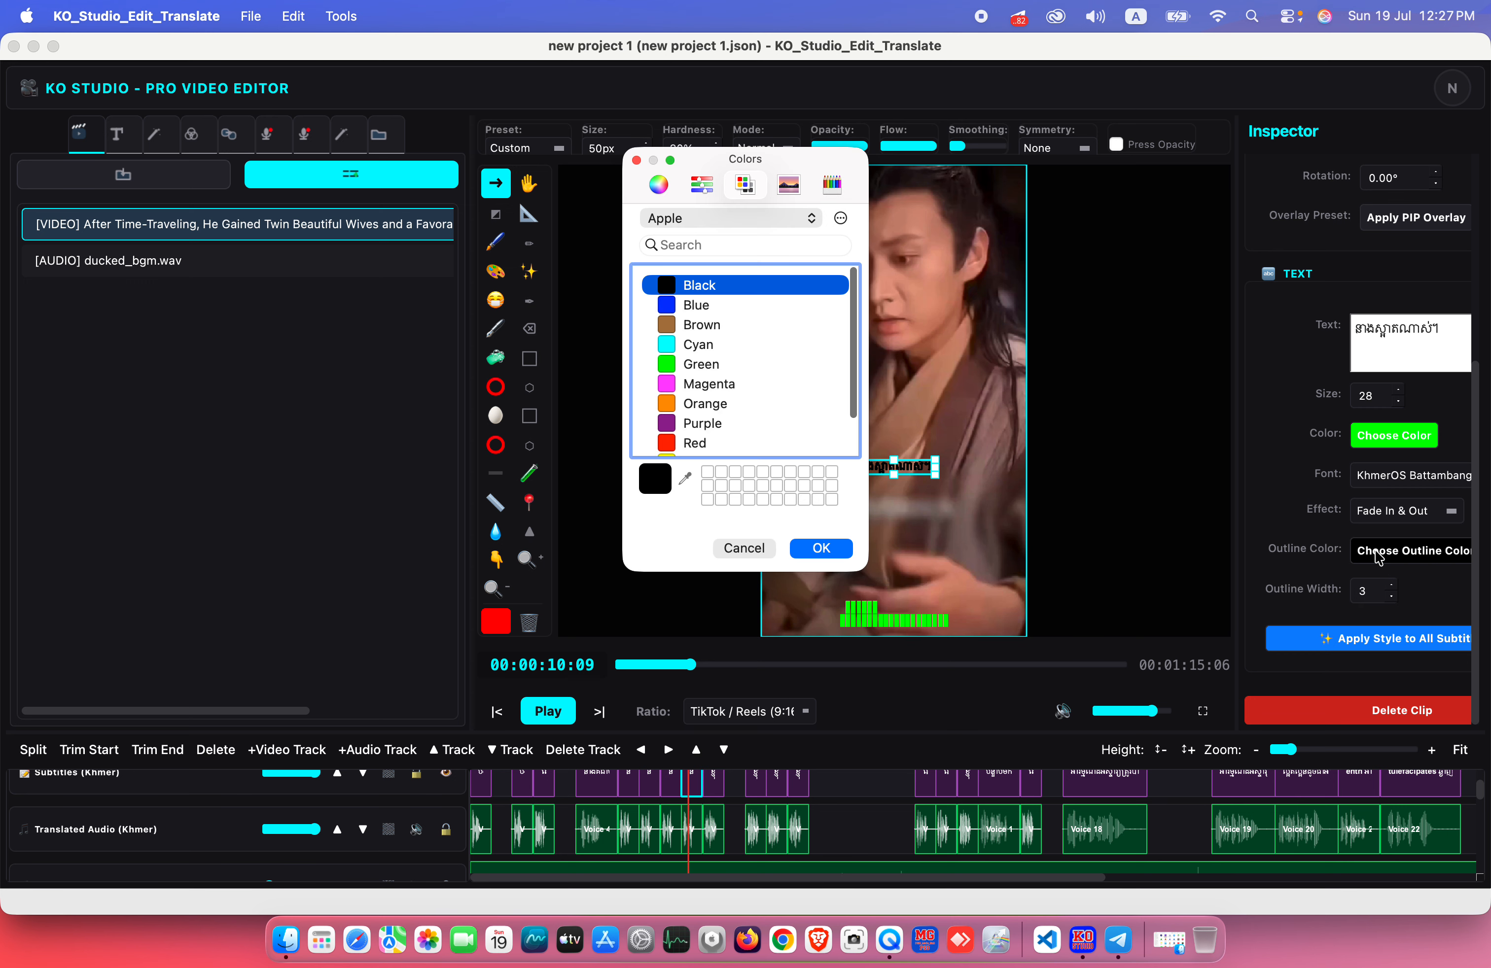
click(697, 363)
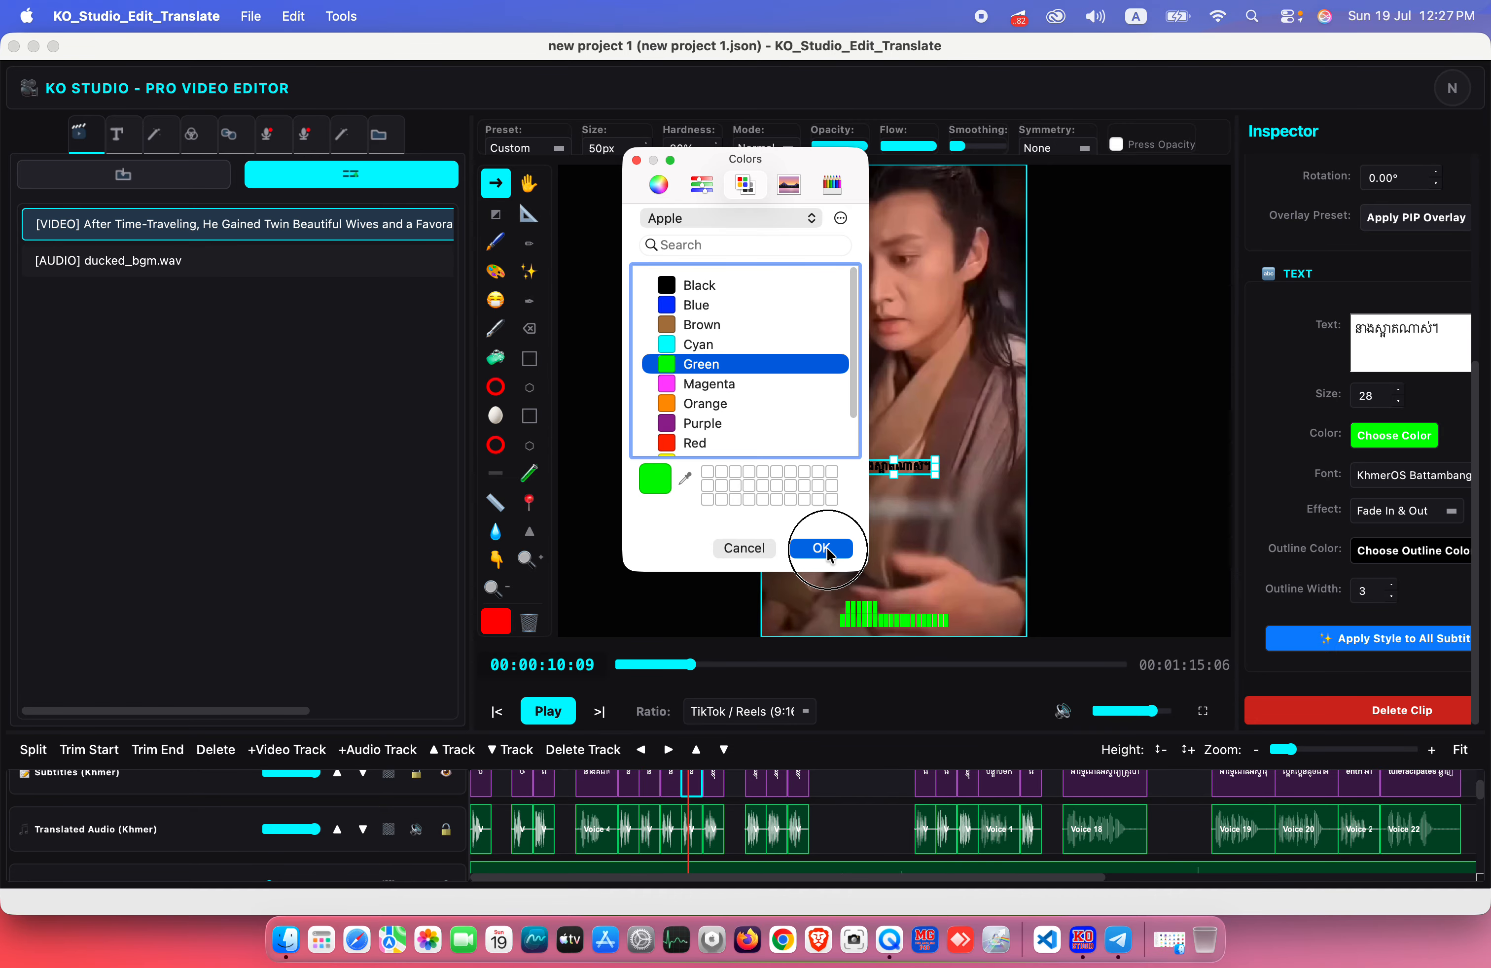
click(821, 548)
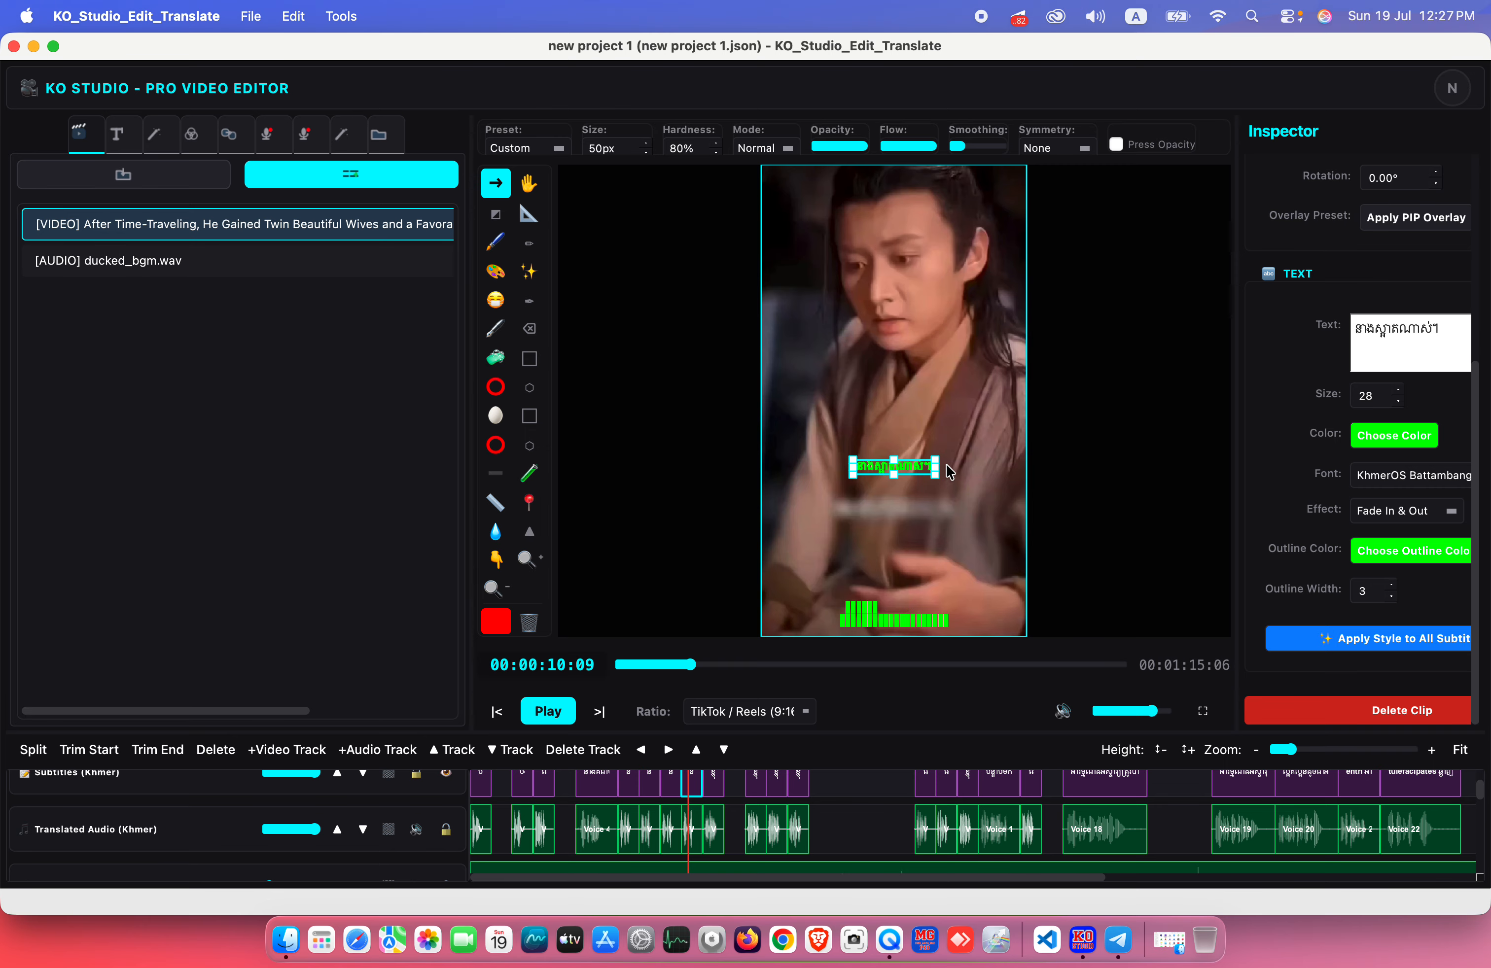
click(1370, 642)
click(887, 506)
Step: View the preview fullscreen, exit, then play and pause at 00:00:16:14 to review subtitles
click(1202, 711)
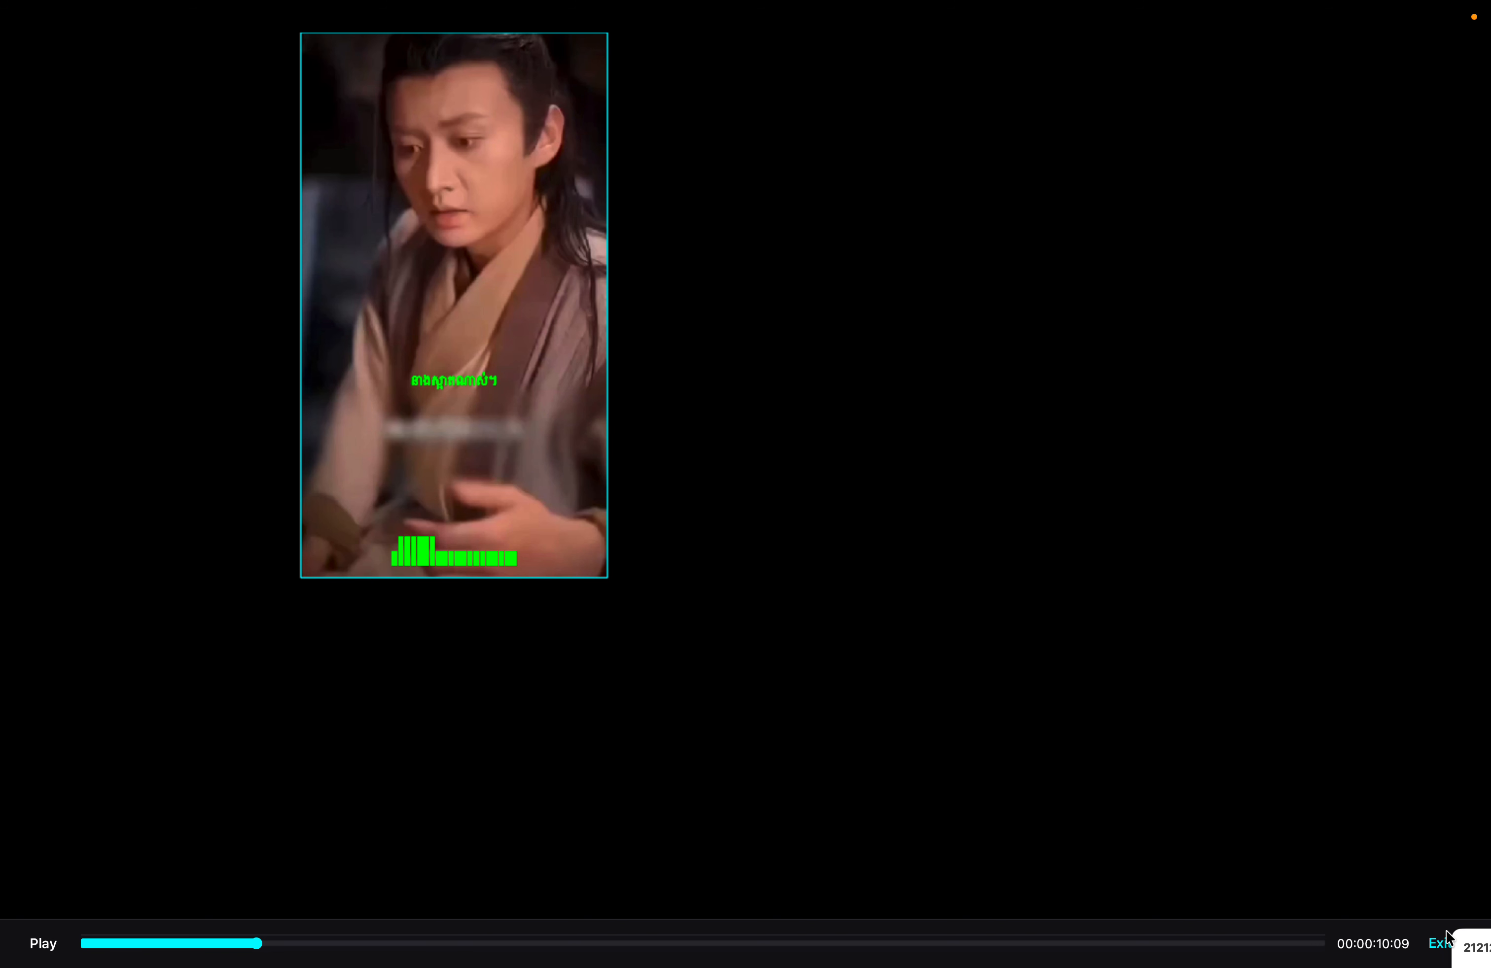
click(1440, 944)
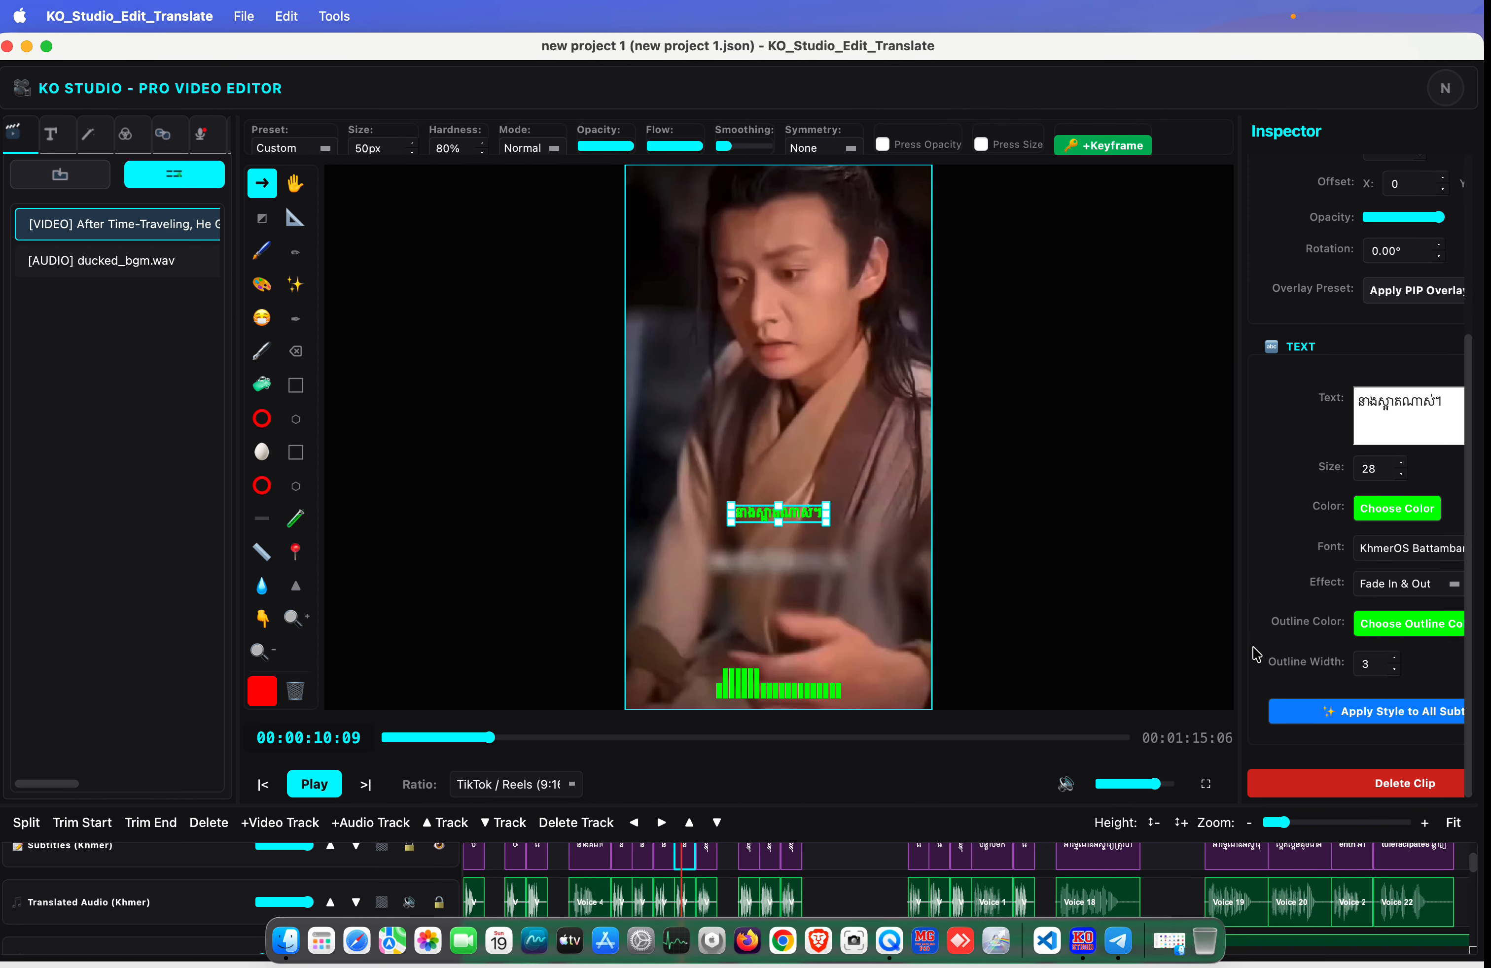
click(321, 786)
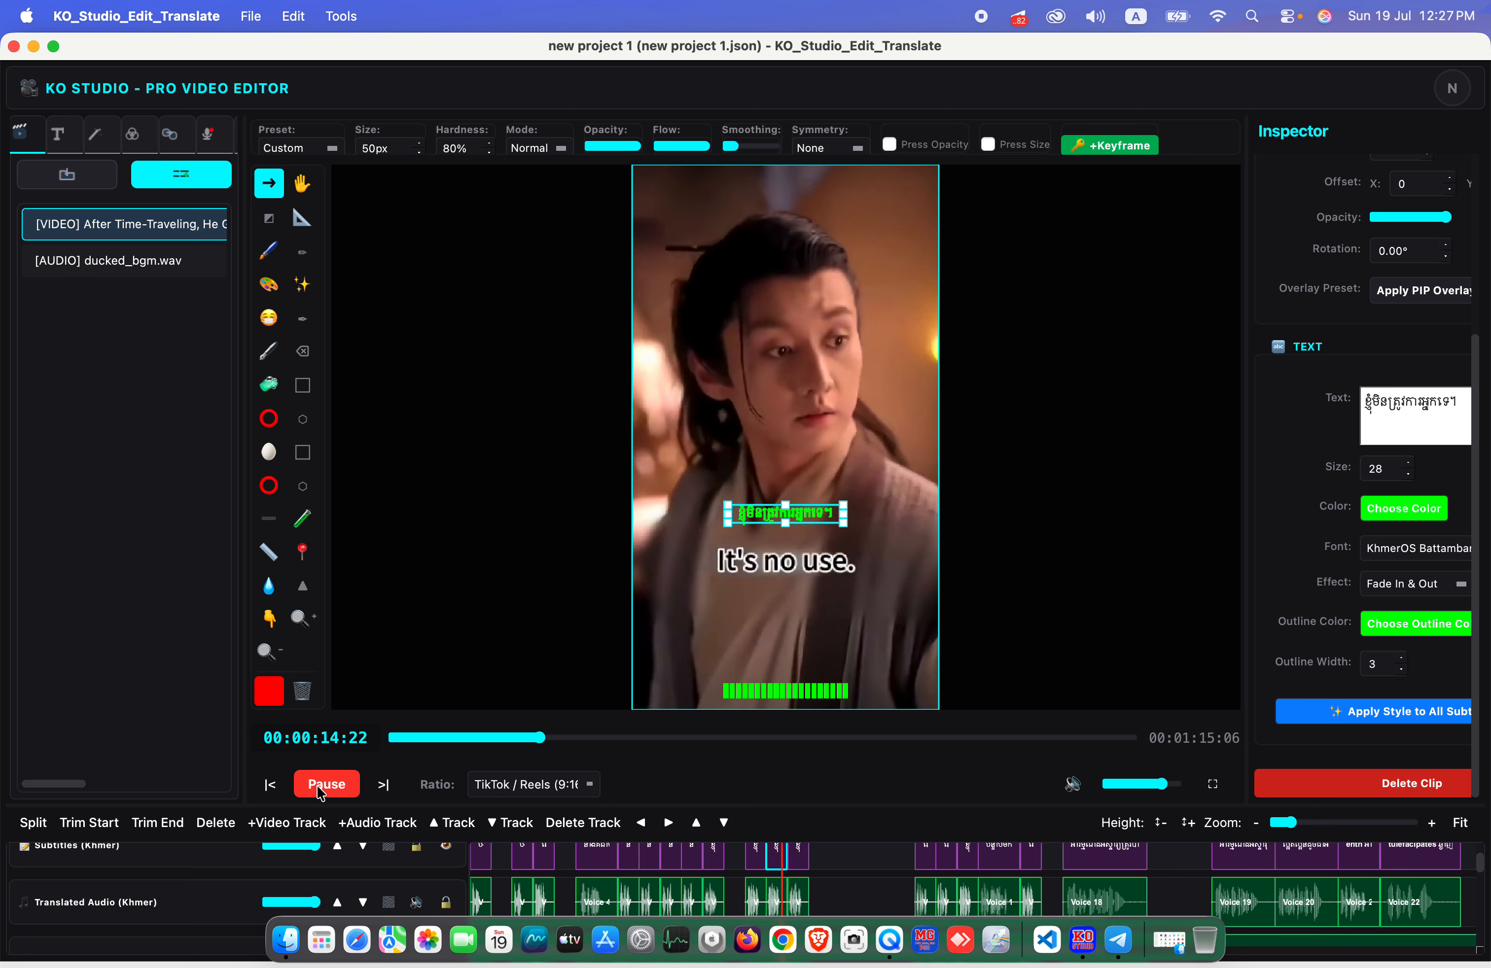
click(321, 786)
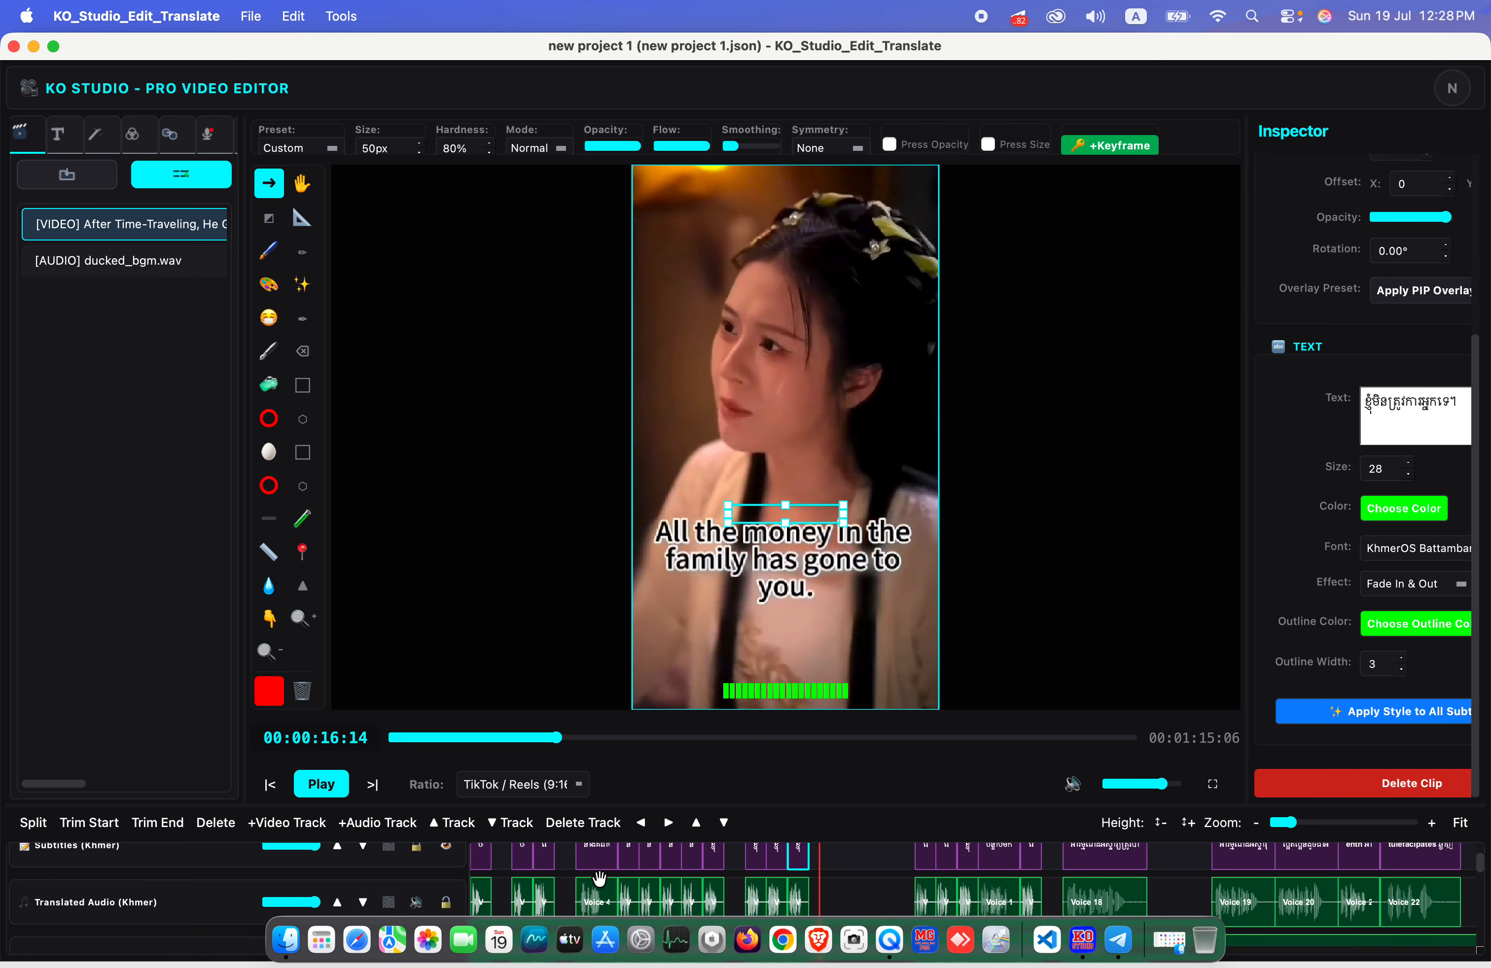
scroll(598, 880, up, 5)
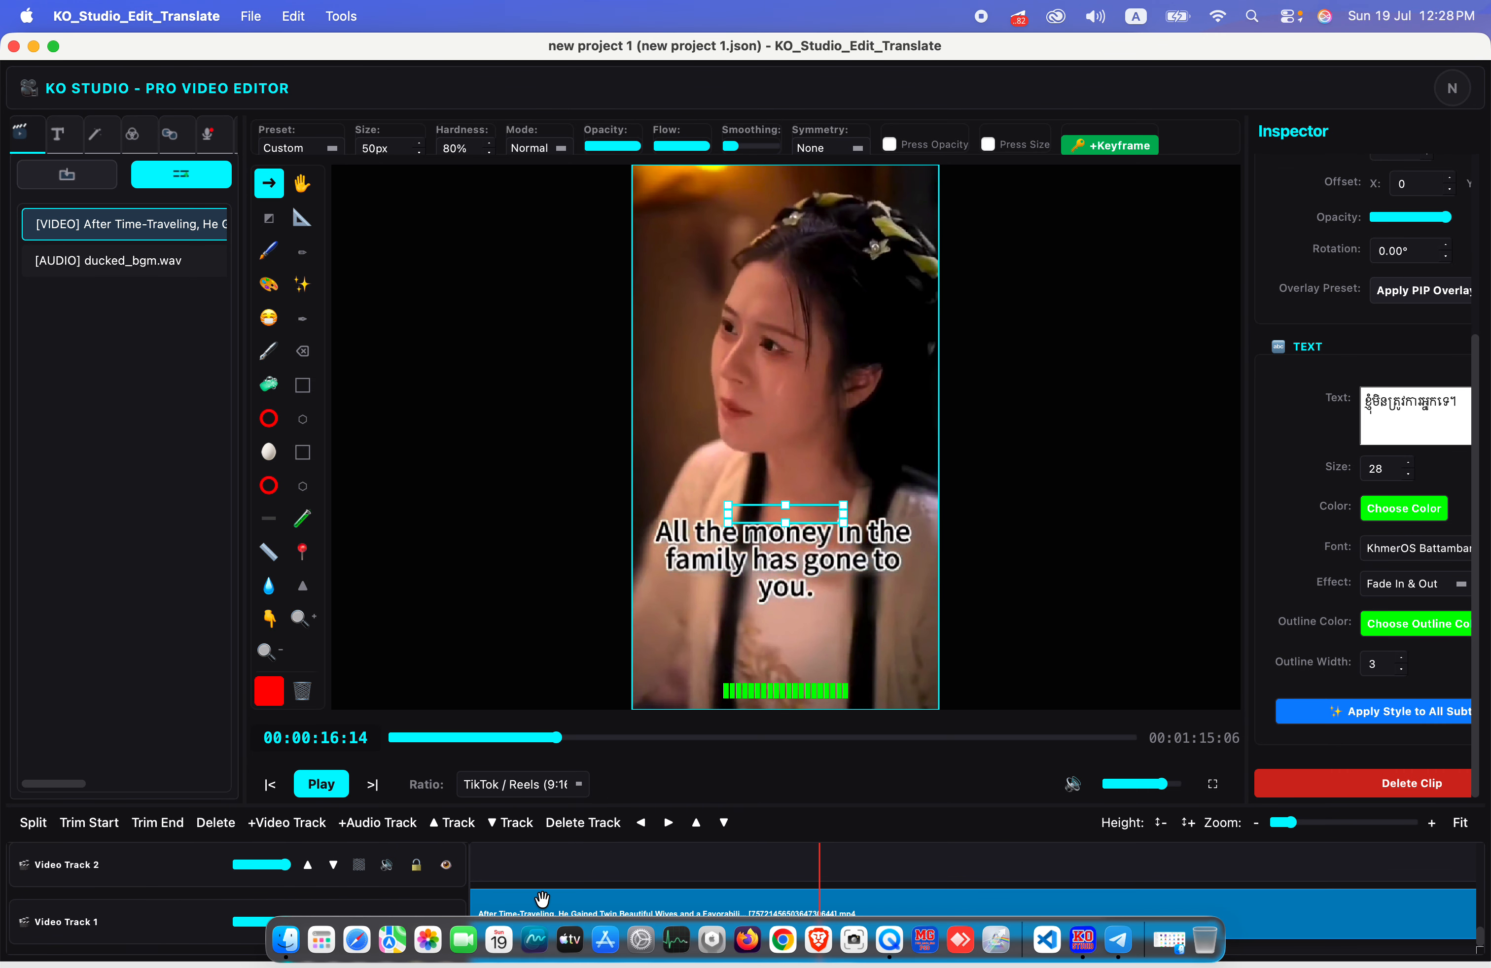
Step: Park the playhead at 00:00:07:21 and pick the Brush Tool
click(520, 905)
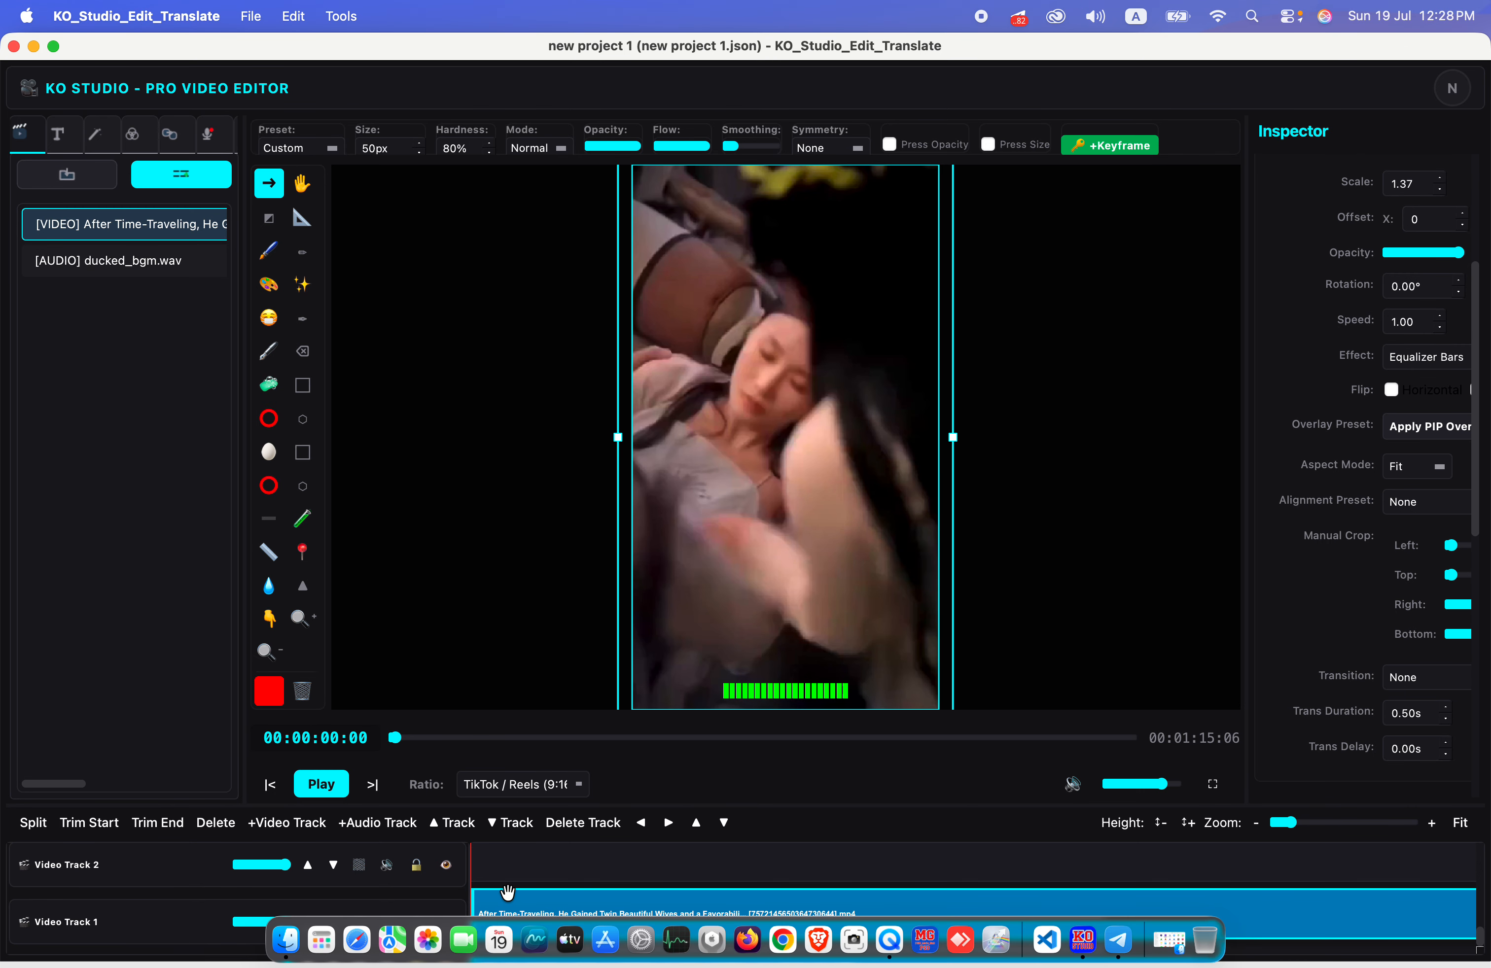
click(183, 911)
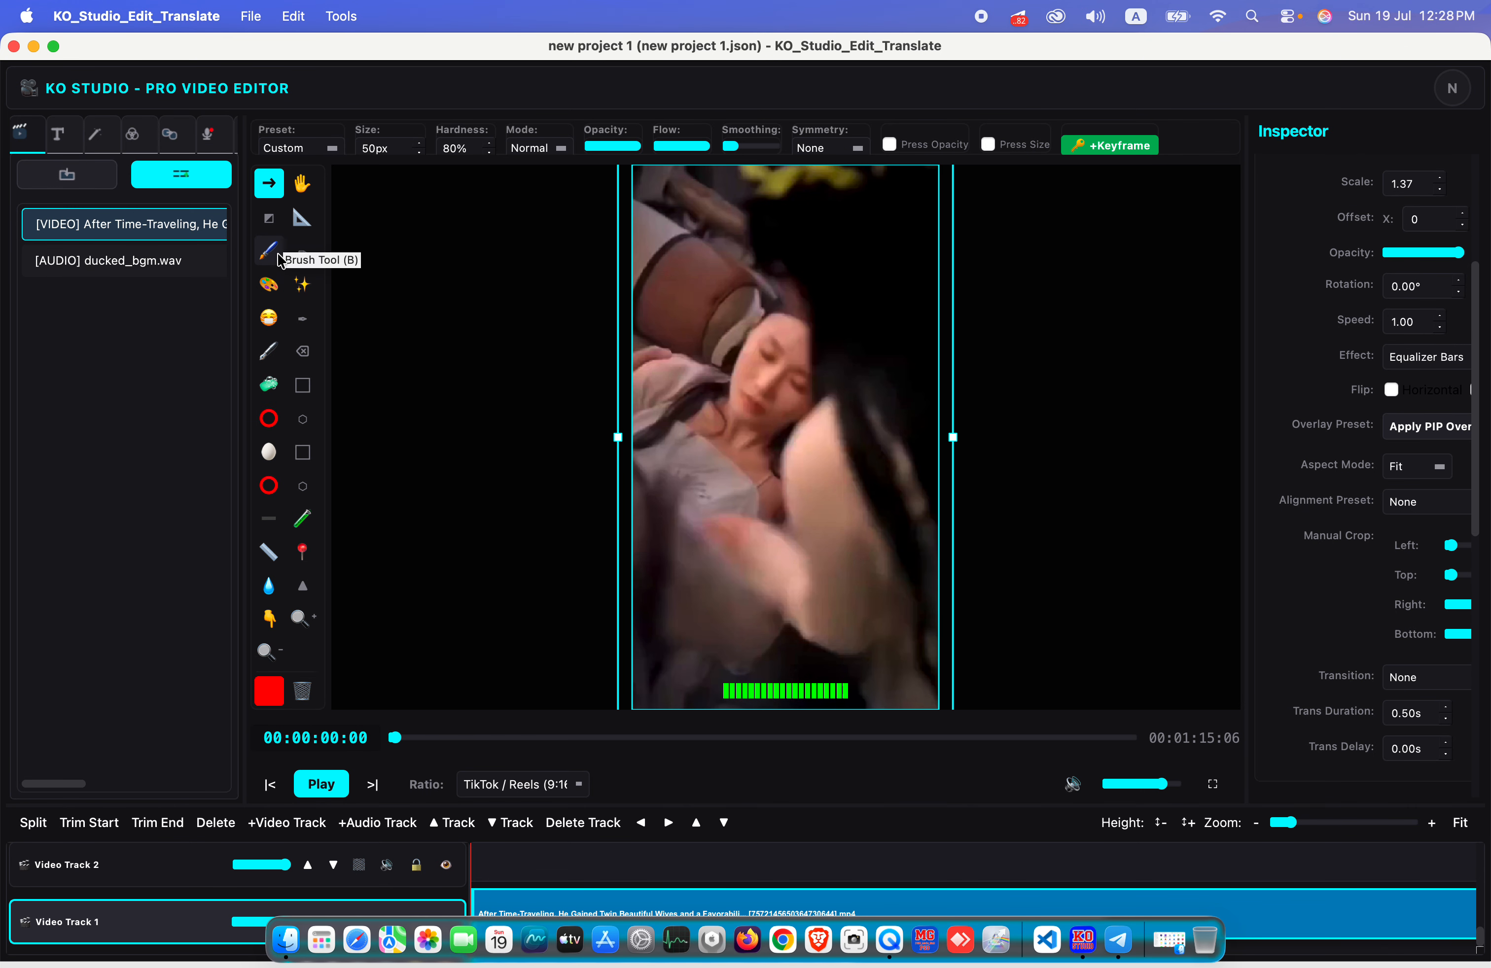
click(548, 877)
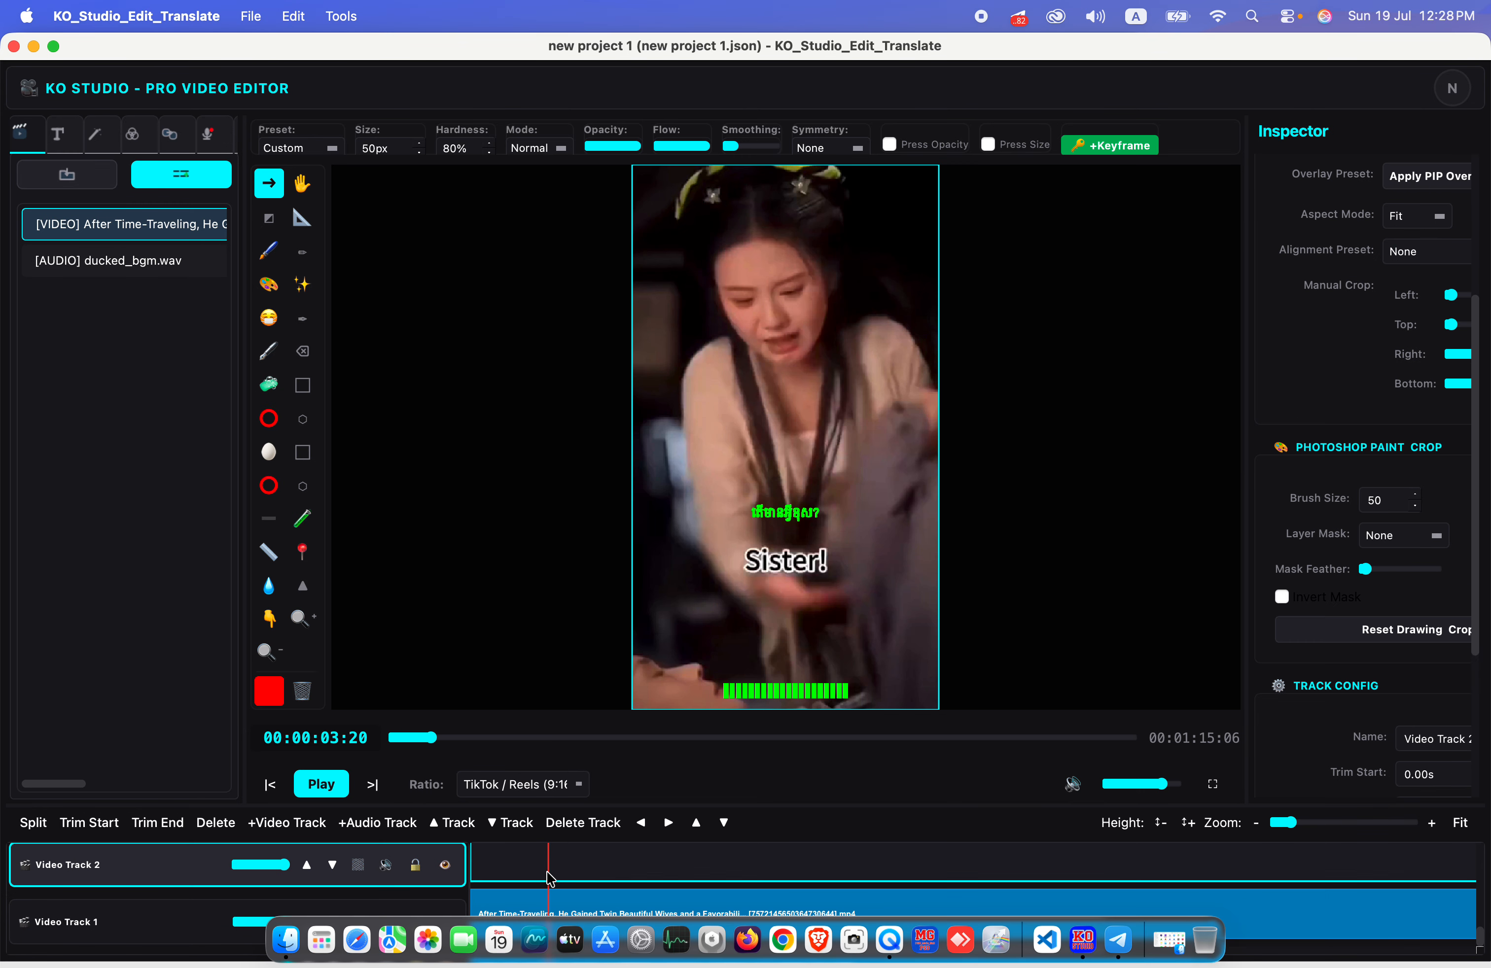
click(634, 863)
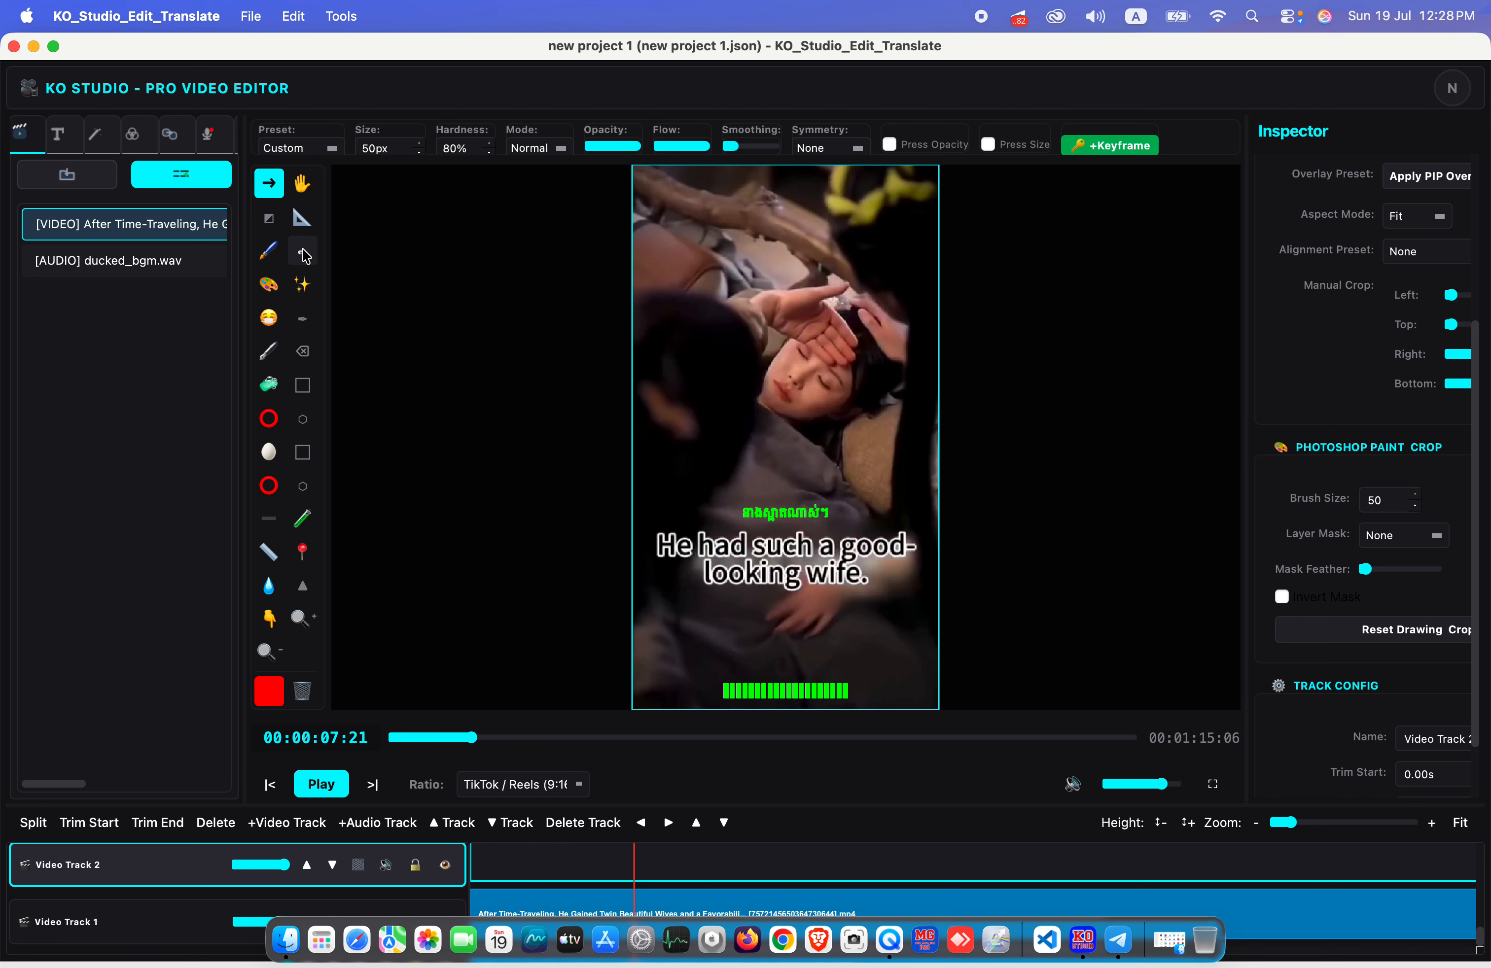
click(268, 250)
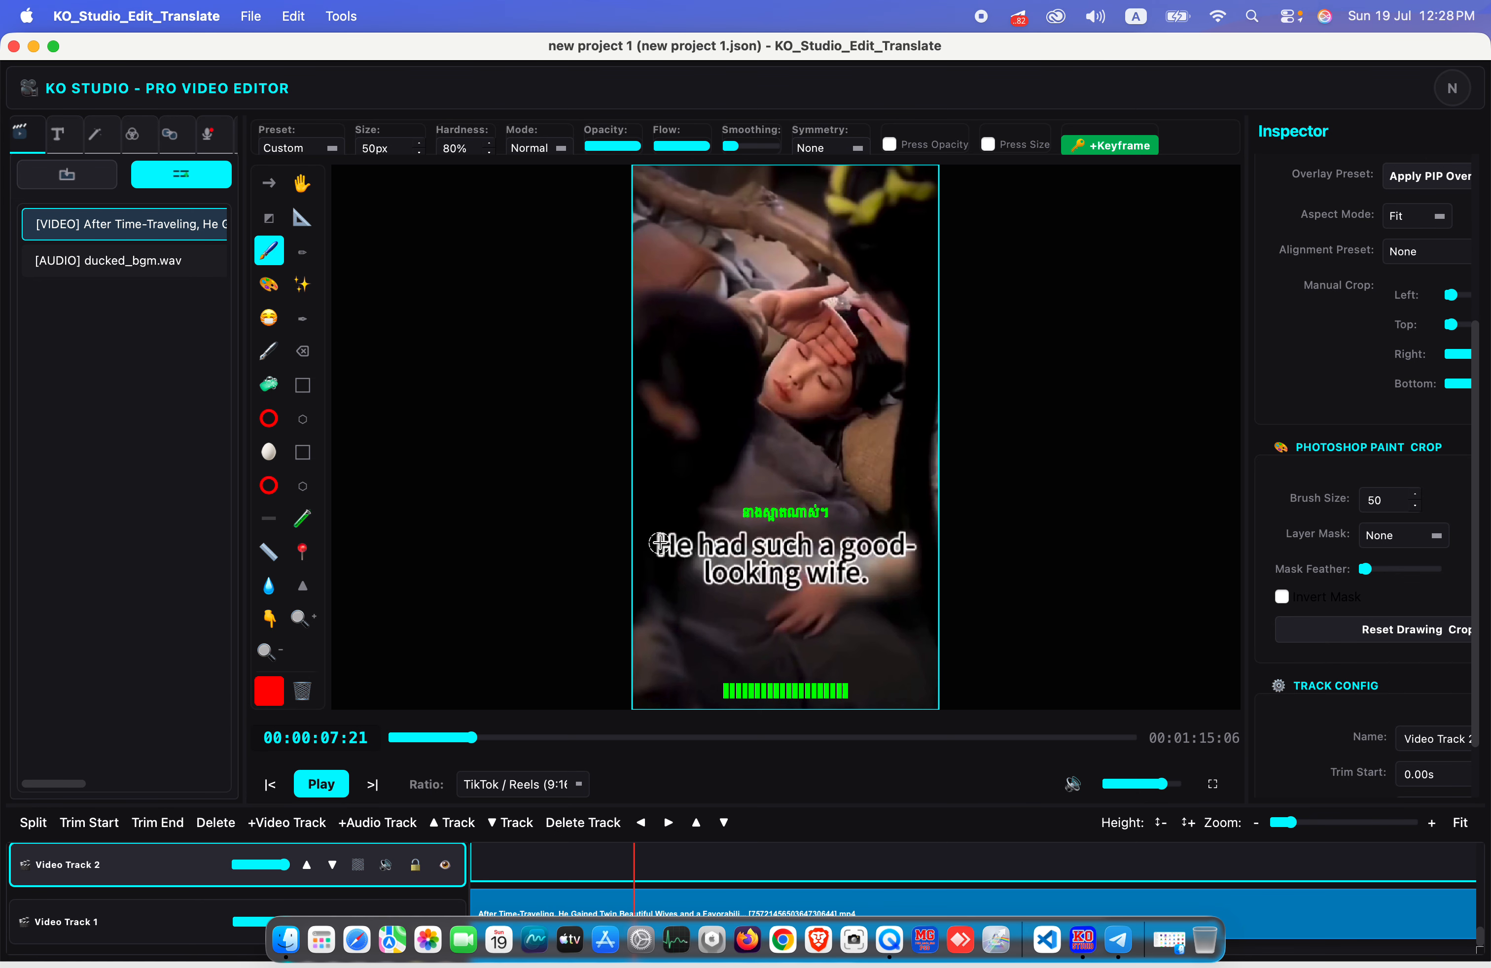
Step: Set the brush size to 168px with lower opacity, then undo a trial red stroke
key(bracketright)
key(bracketright)
key(bracketright)
key(bracketright)
key(bracketright)
key(bracketright)
key(bracketright)
key(bracketright)
key(bracketright)
key(bracketright)
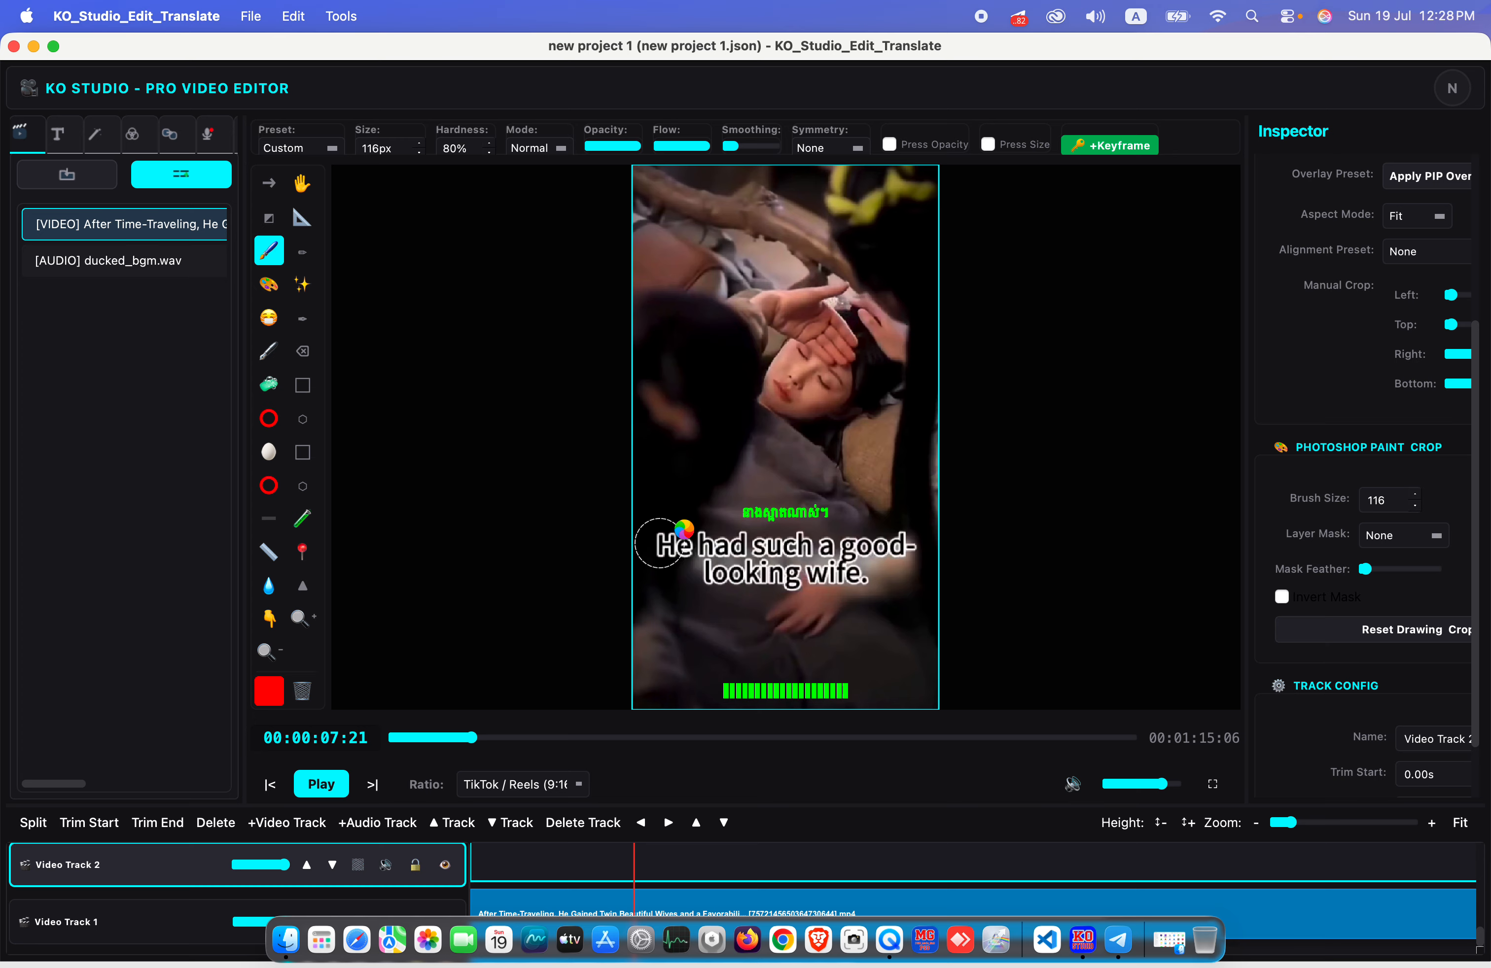
key(bracketright)
key(bracketright)
key(bracketright)
key(bracketright)
key(bracketright)
key(bracketright)
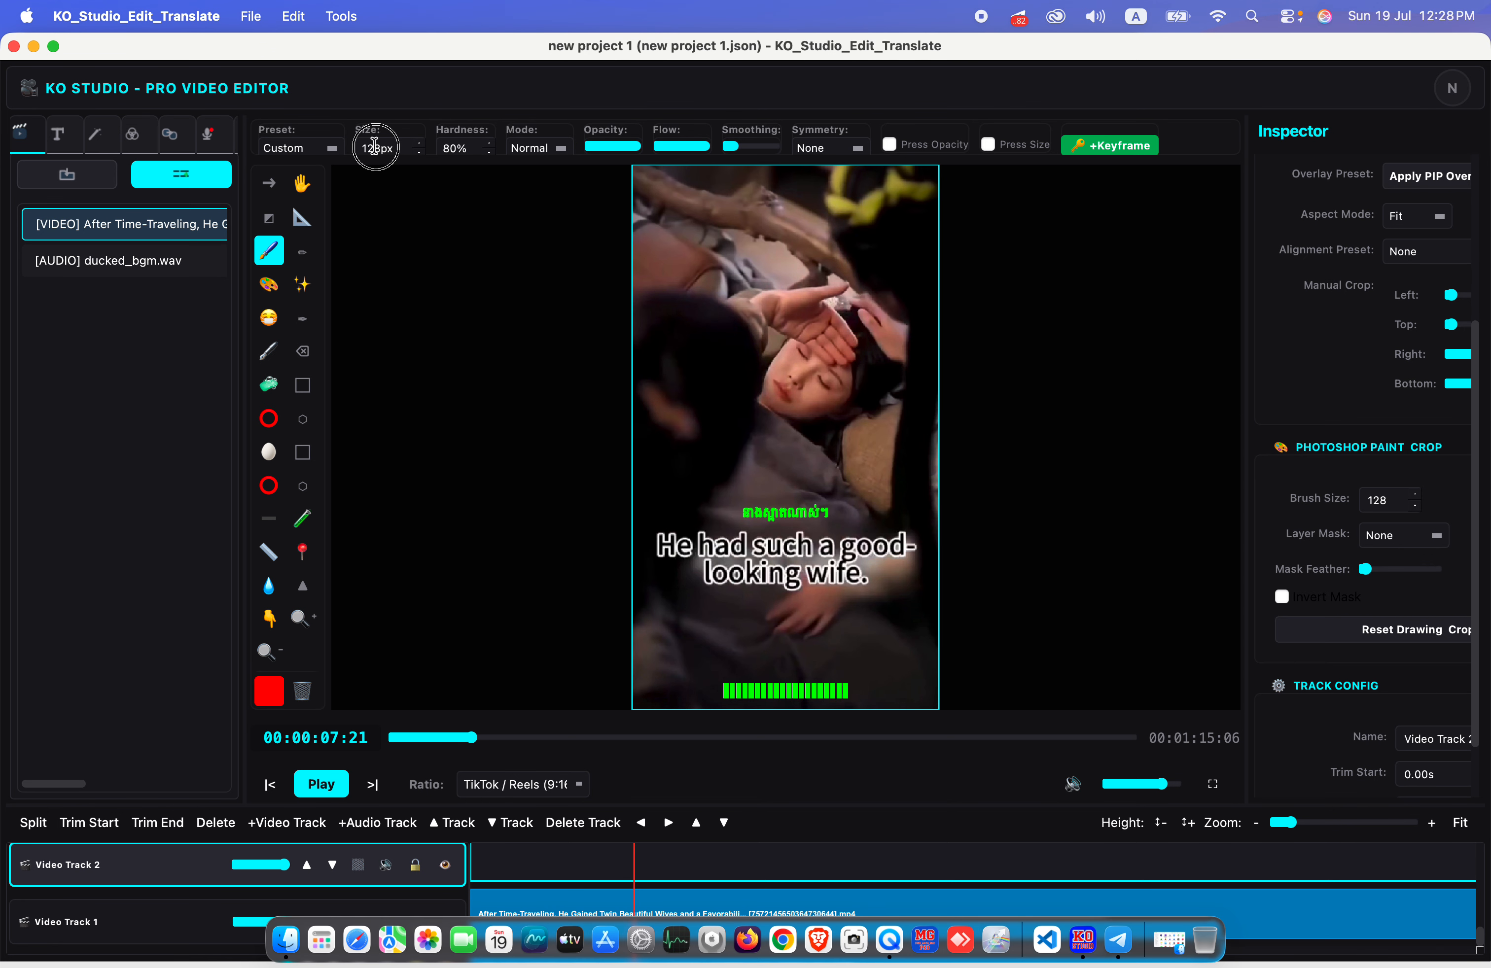
drag(376, 146, 369, 147)
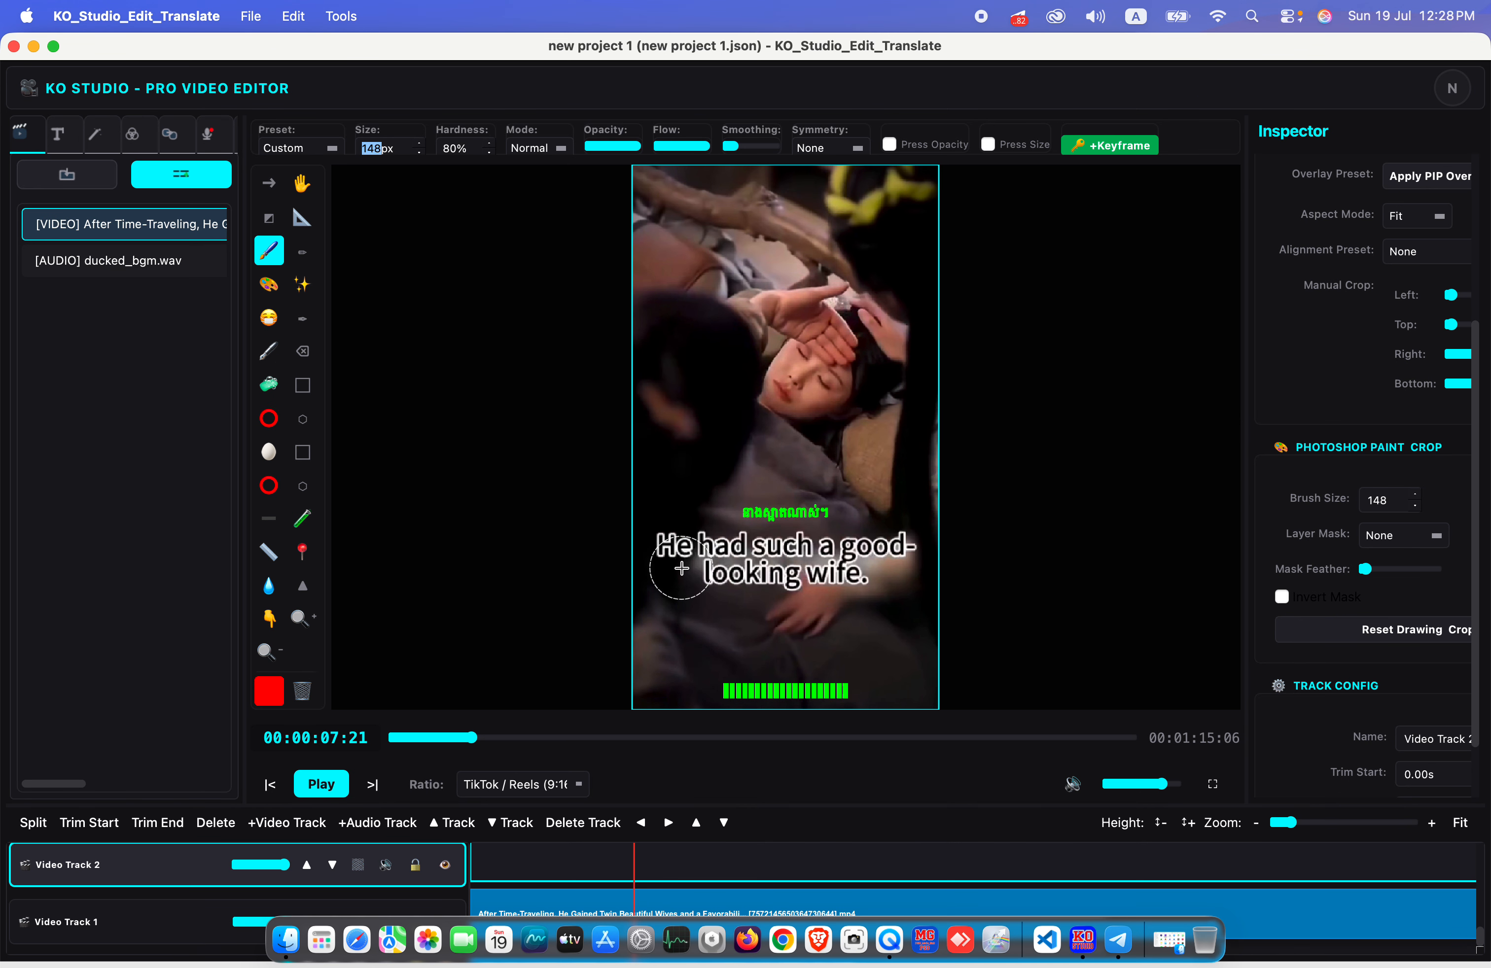
click(371, 150)
key(BackSpace)
text(6)
click(616, 147)
click(612, 147)
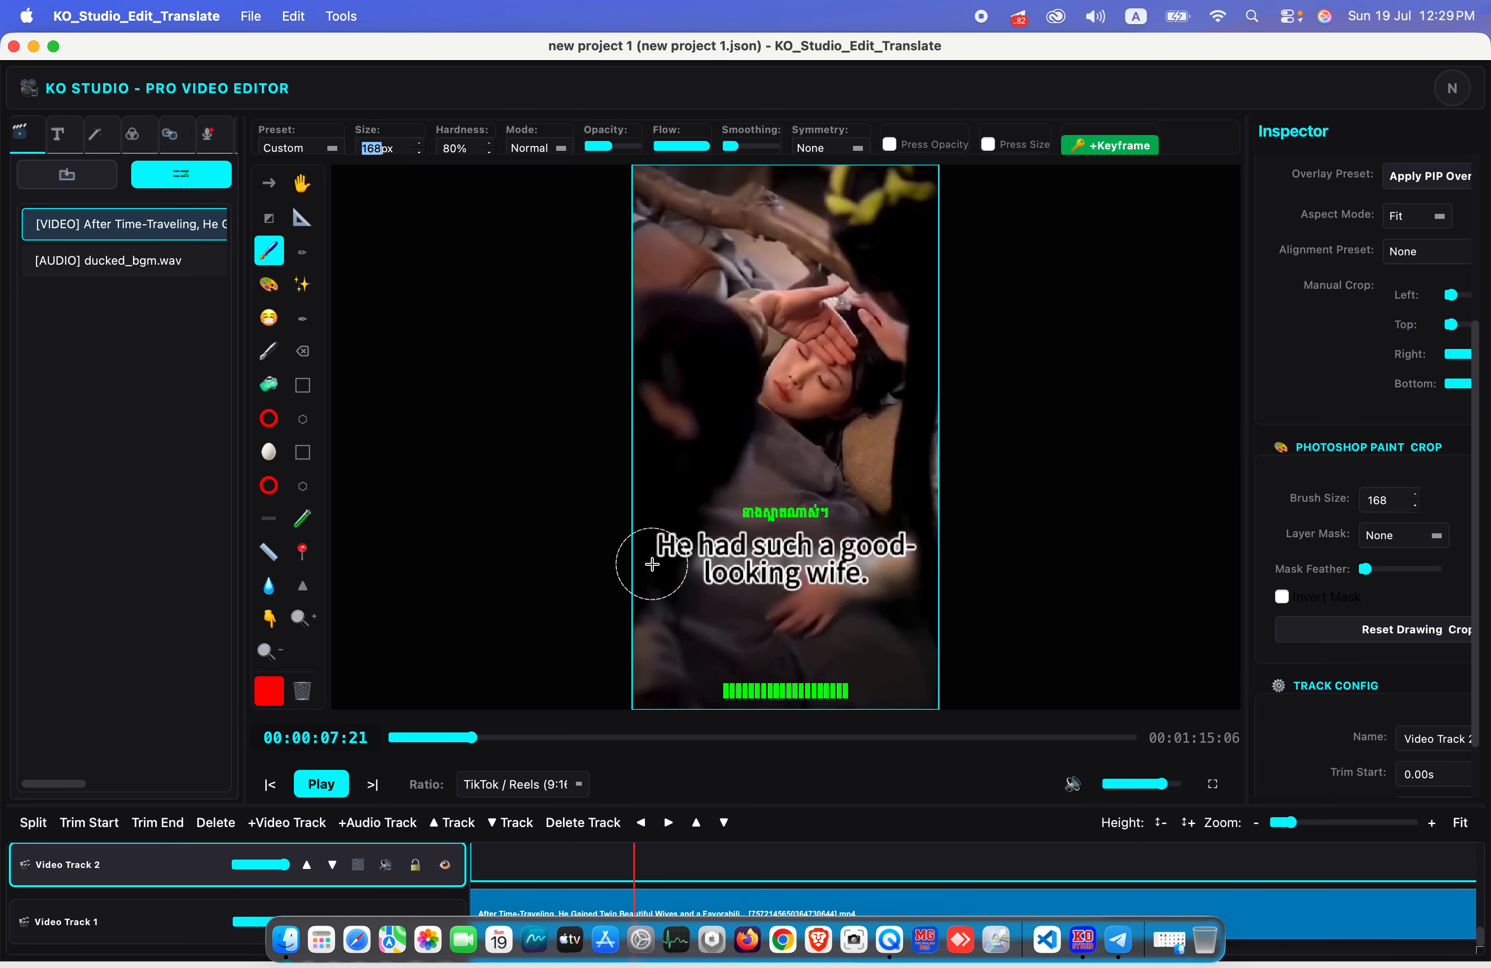
click(950, 562)
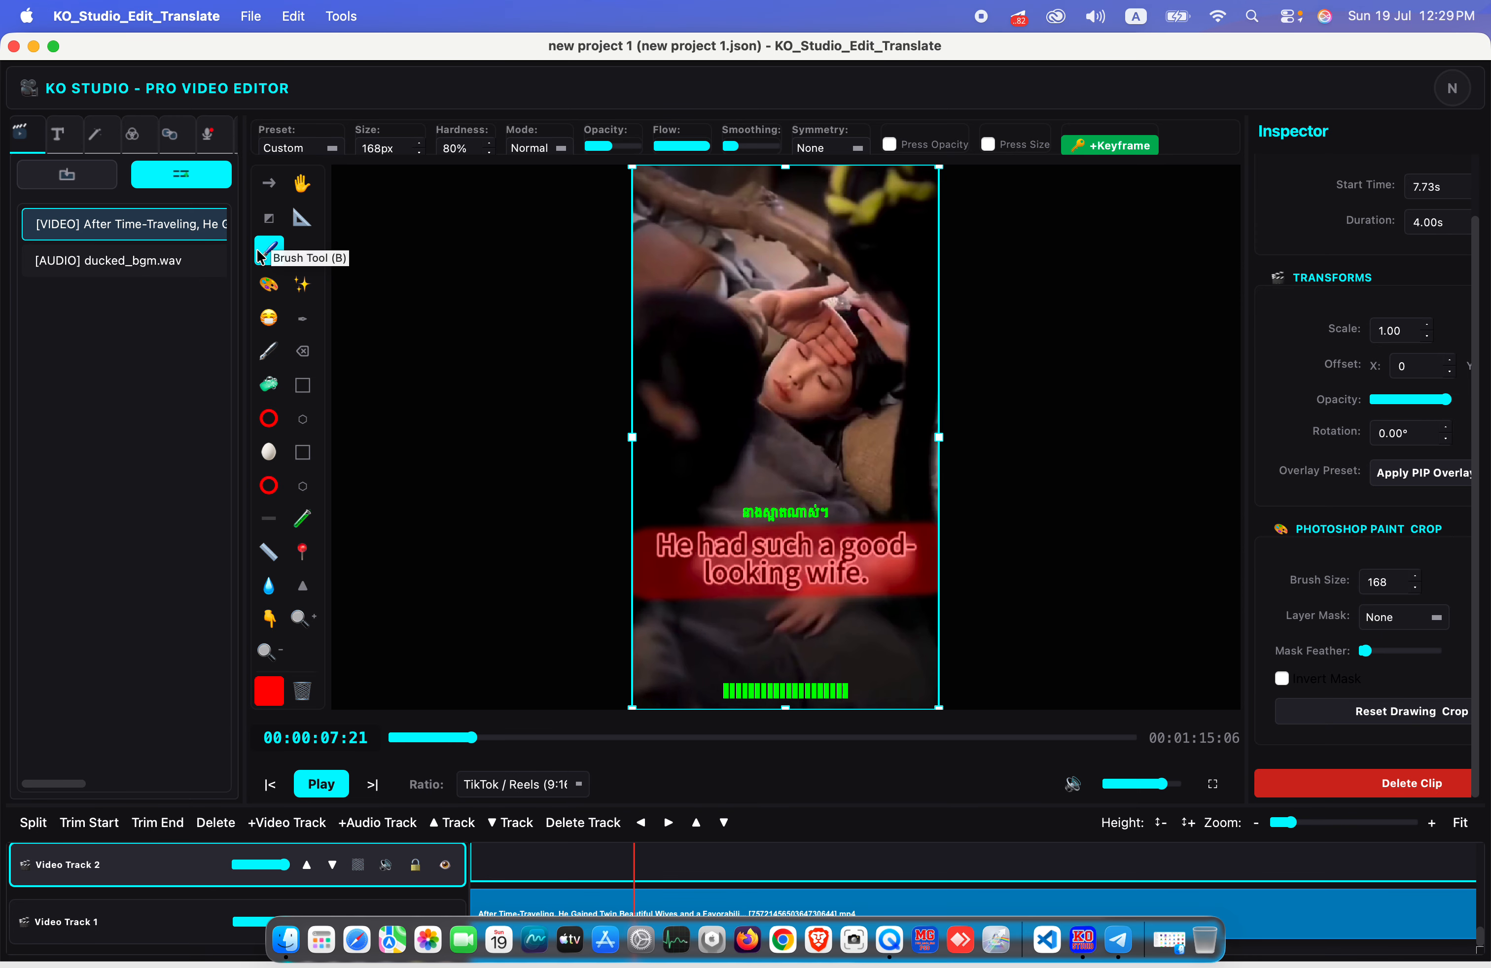
key(super+z)
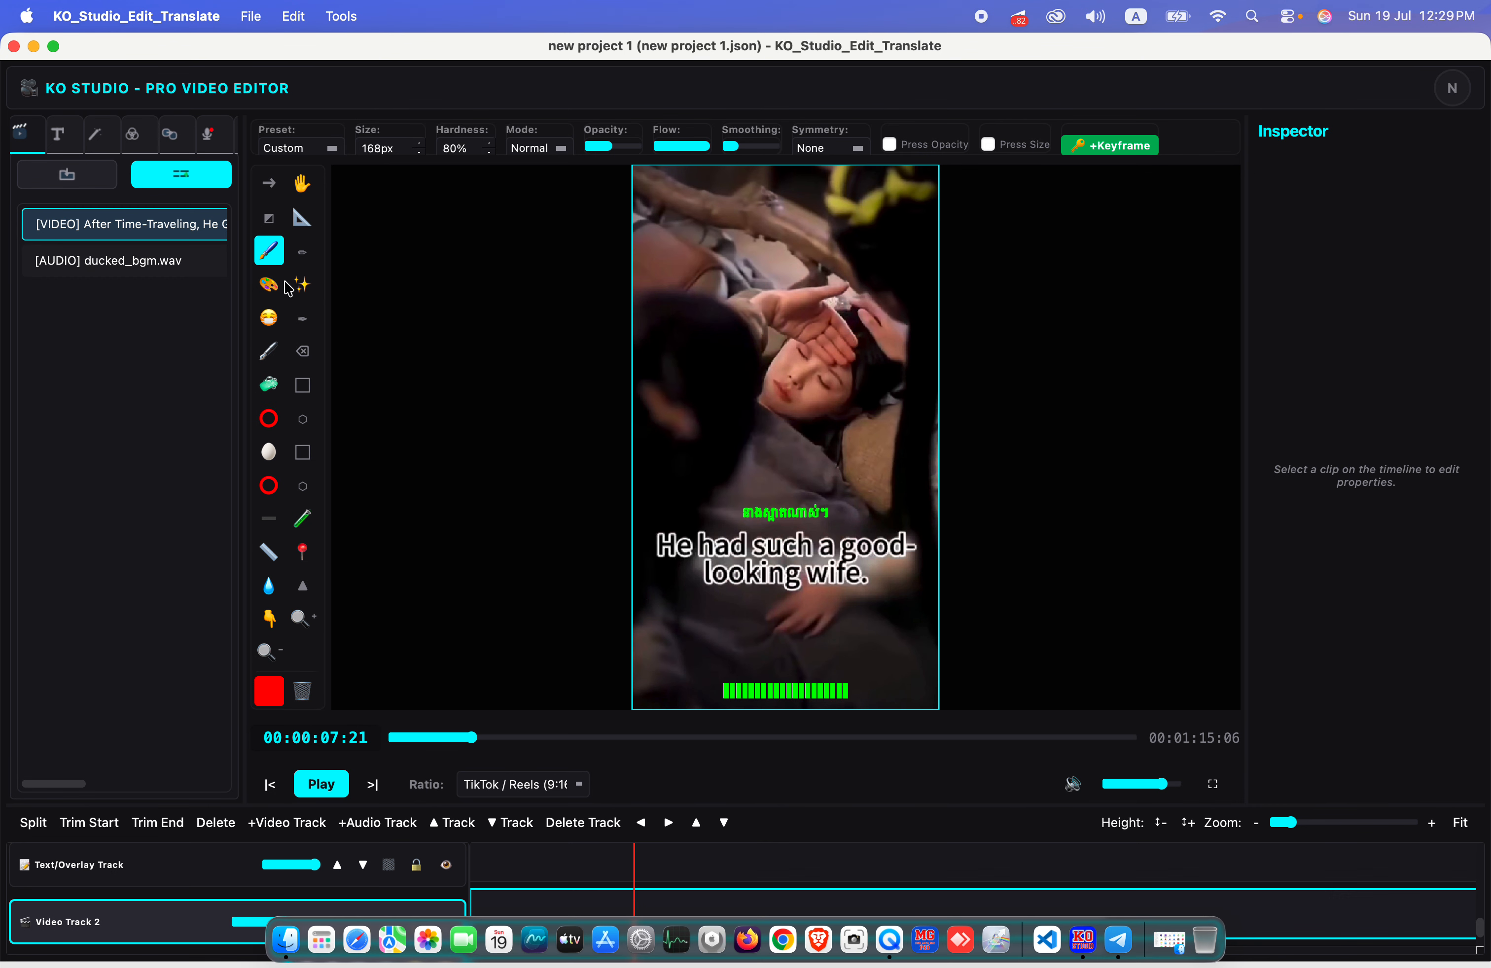
Step: Switch to the Blur Tool at maximum brush opacity and undo the empty drawing layer
click(269, 594)
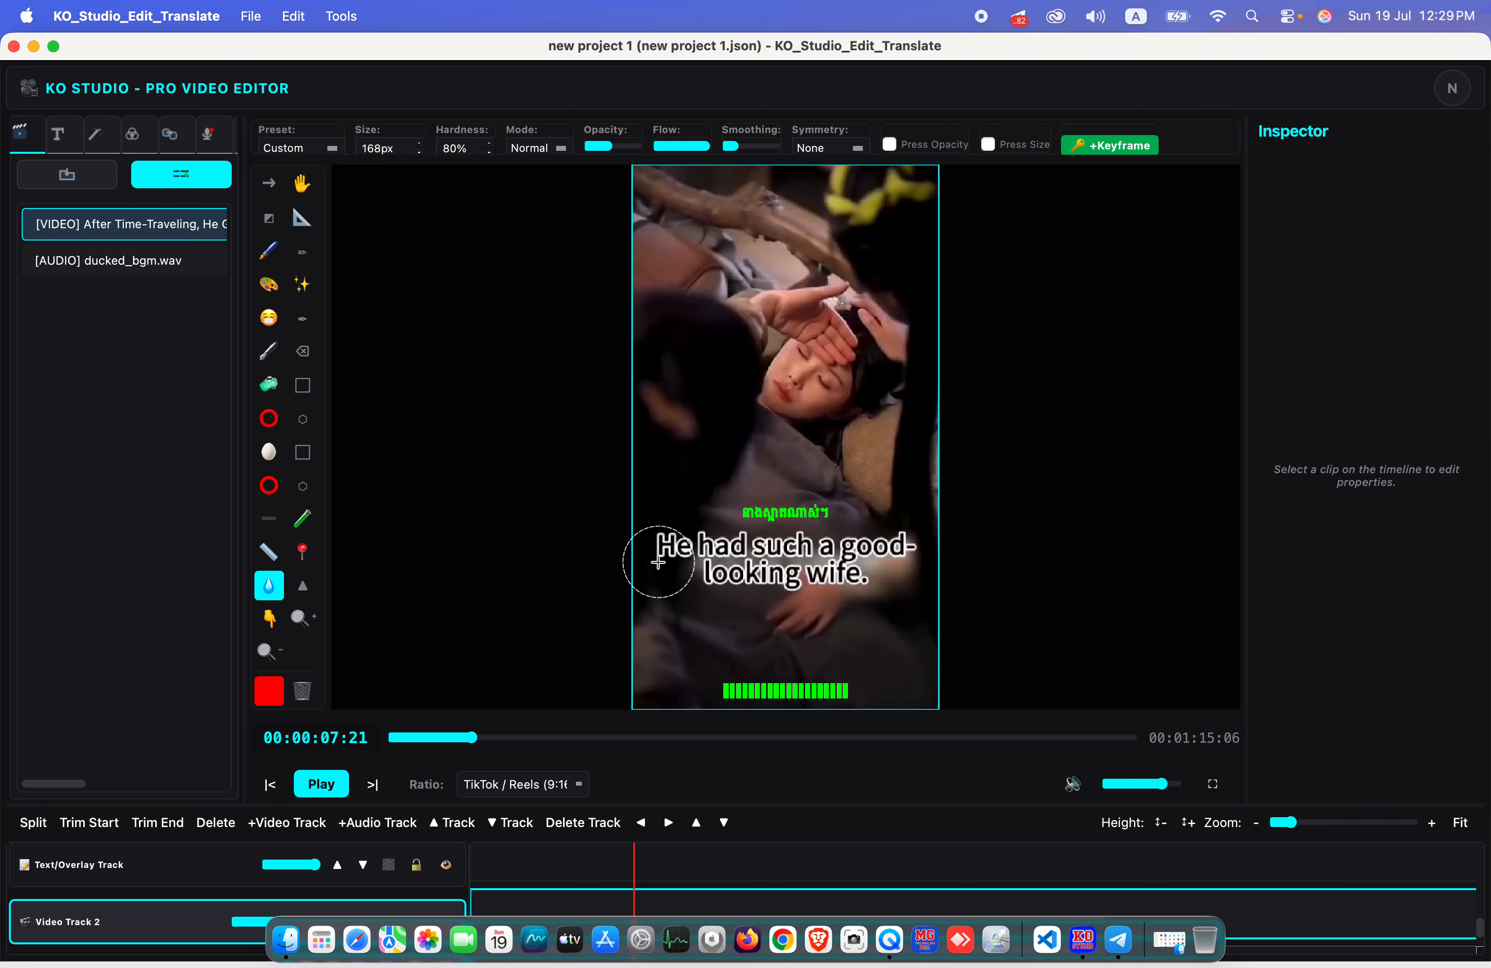
click(970, 554)
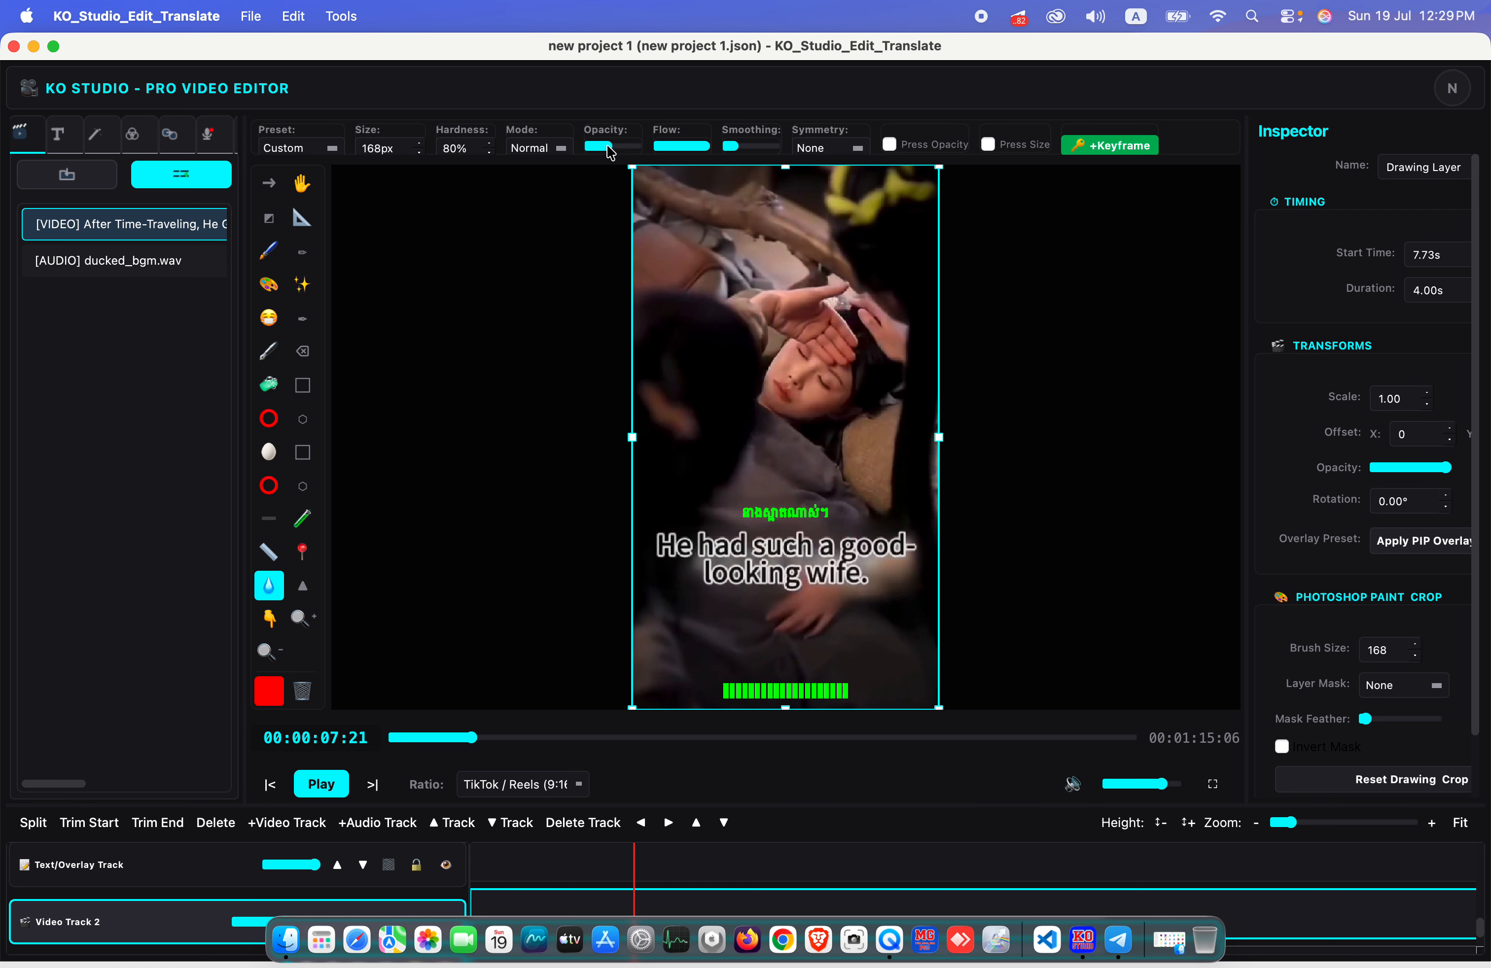
drag(608, 151, 648, 155)
key(super+z)
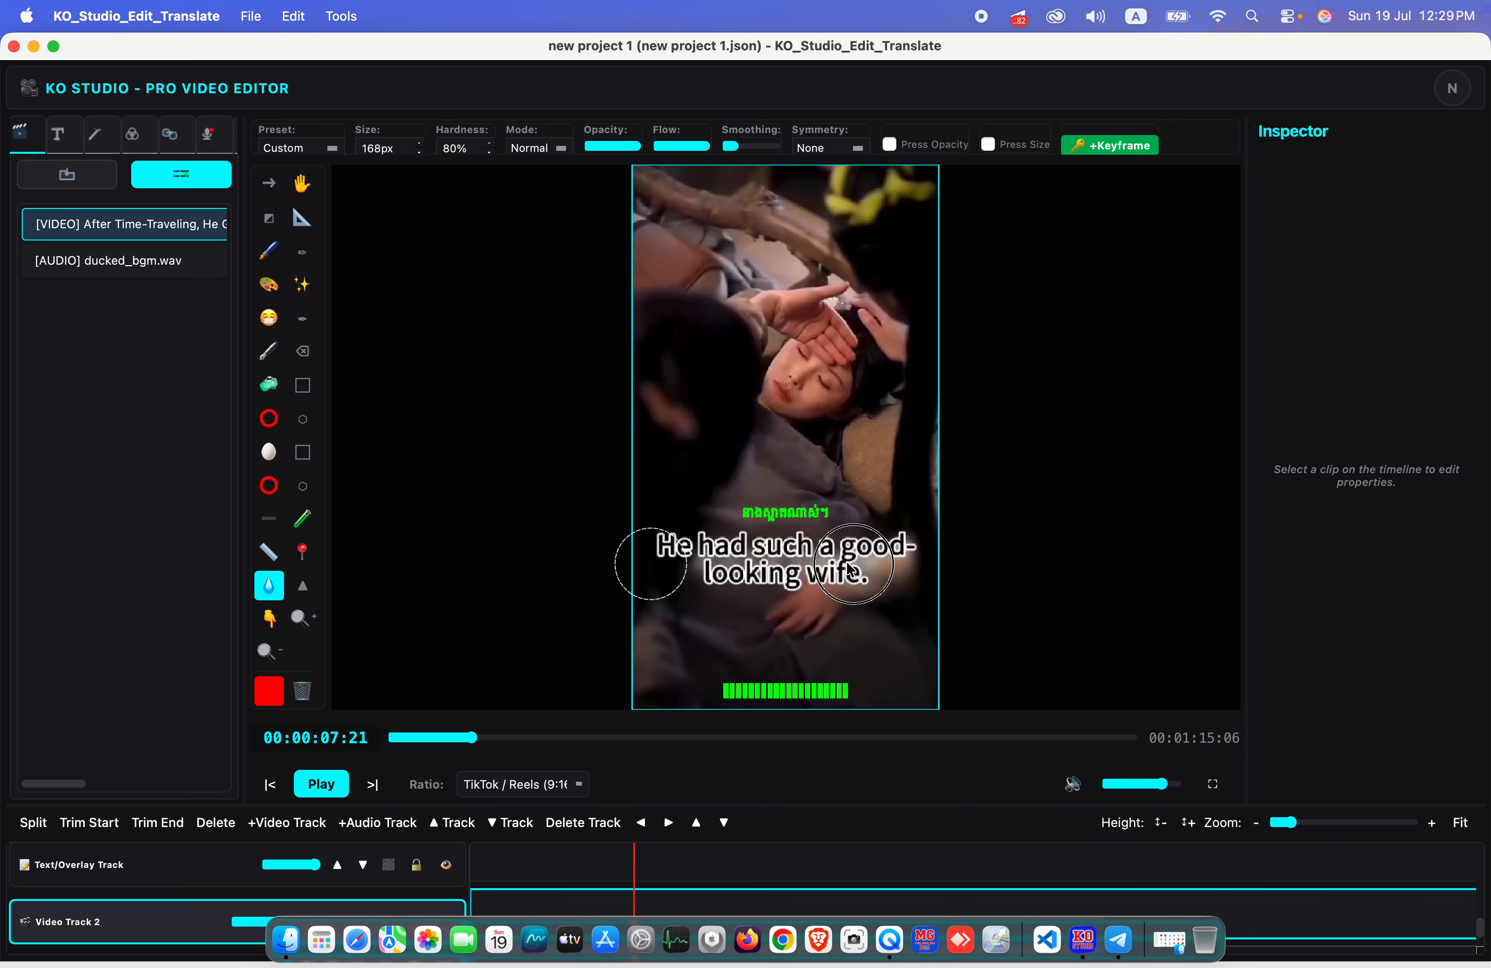
Step: Blur the English caption under the Khmer subtitle, set layer opacity to full, and preview it
drag(650, 564, 955, 569)
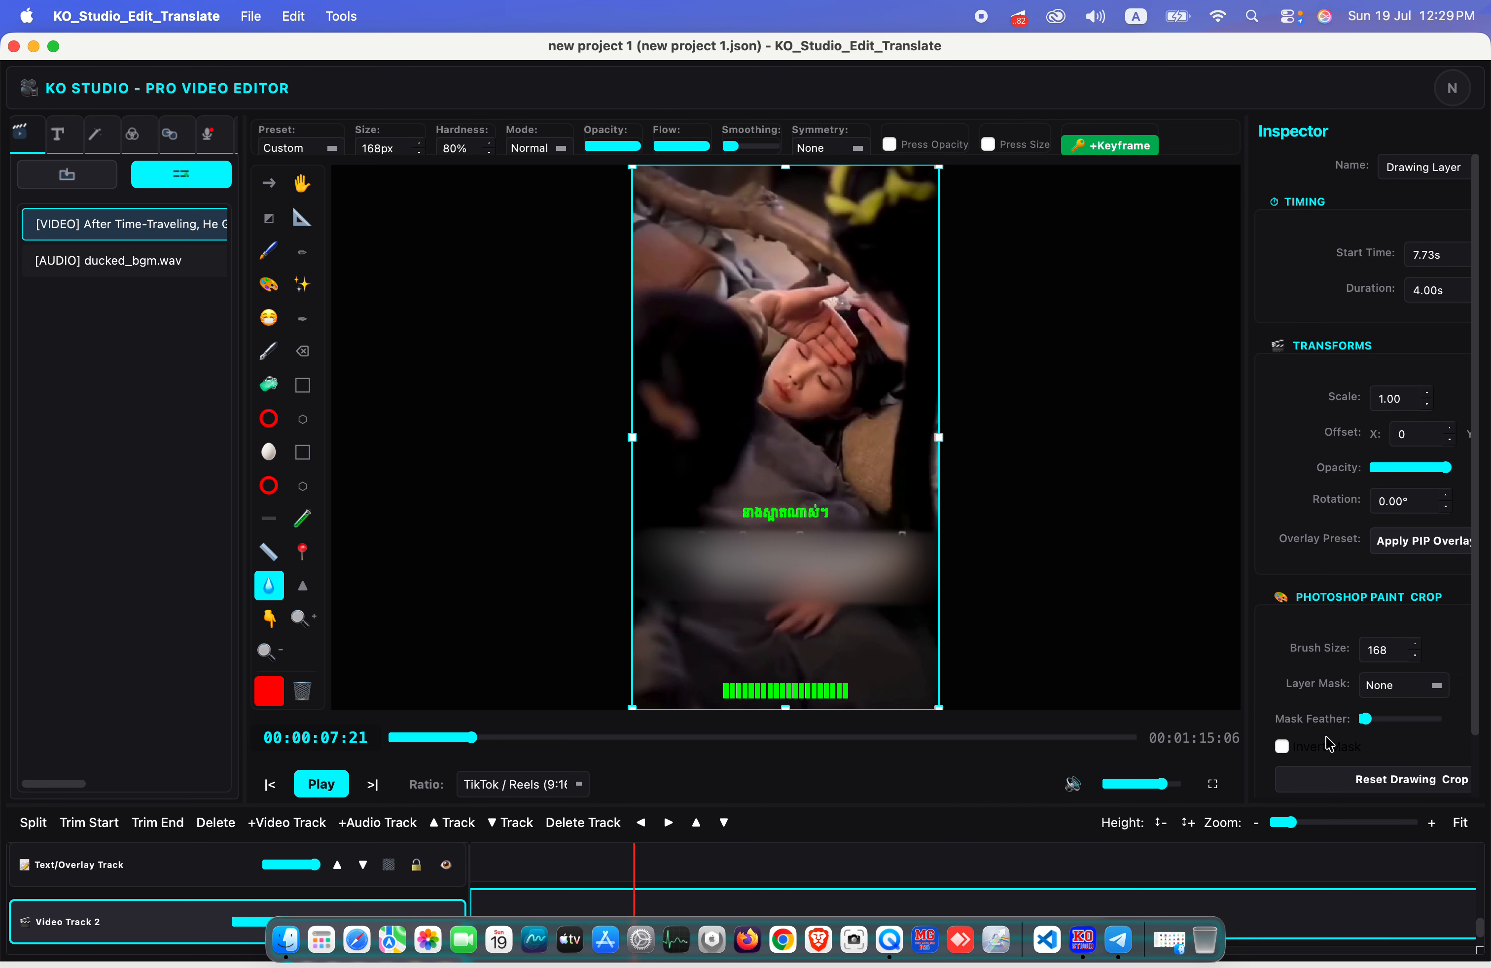
scroll(1432, 632, down, 2)
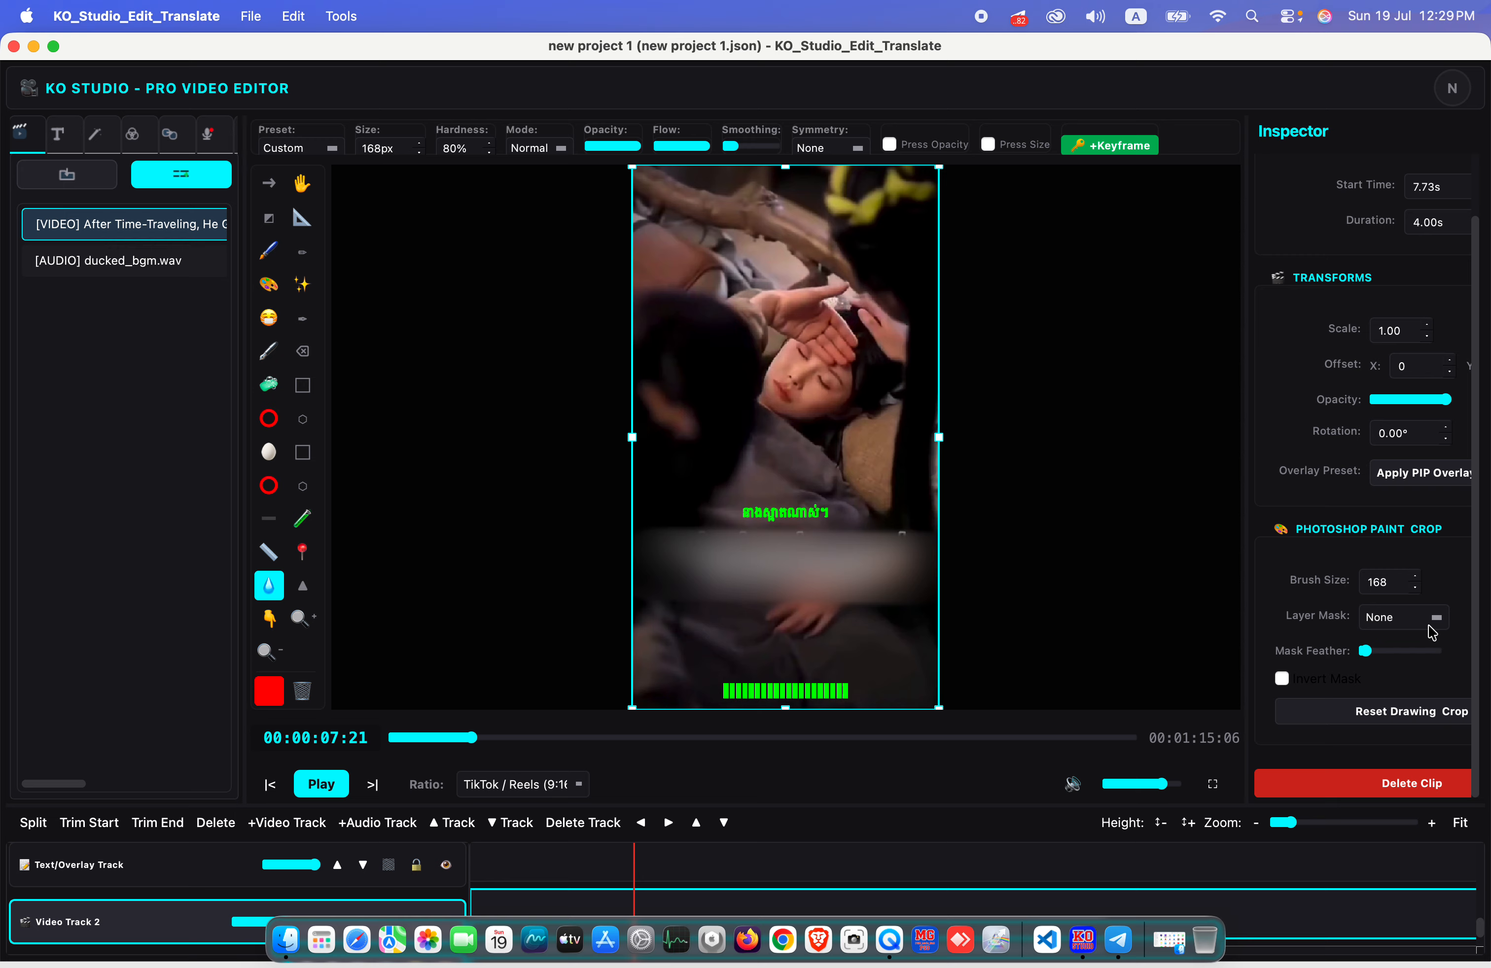
click(1404, 401)
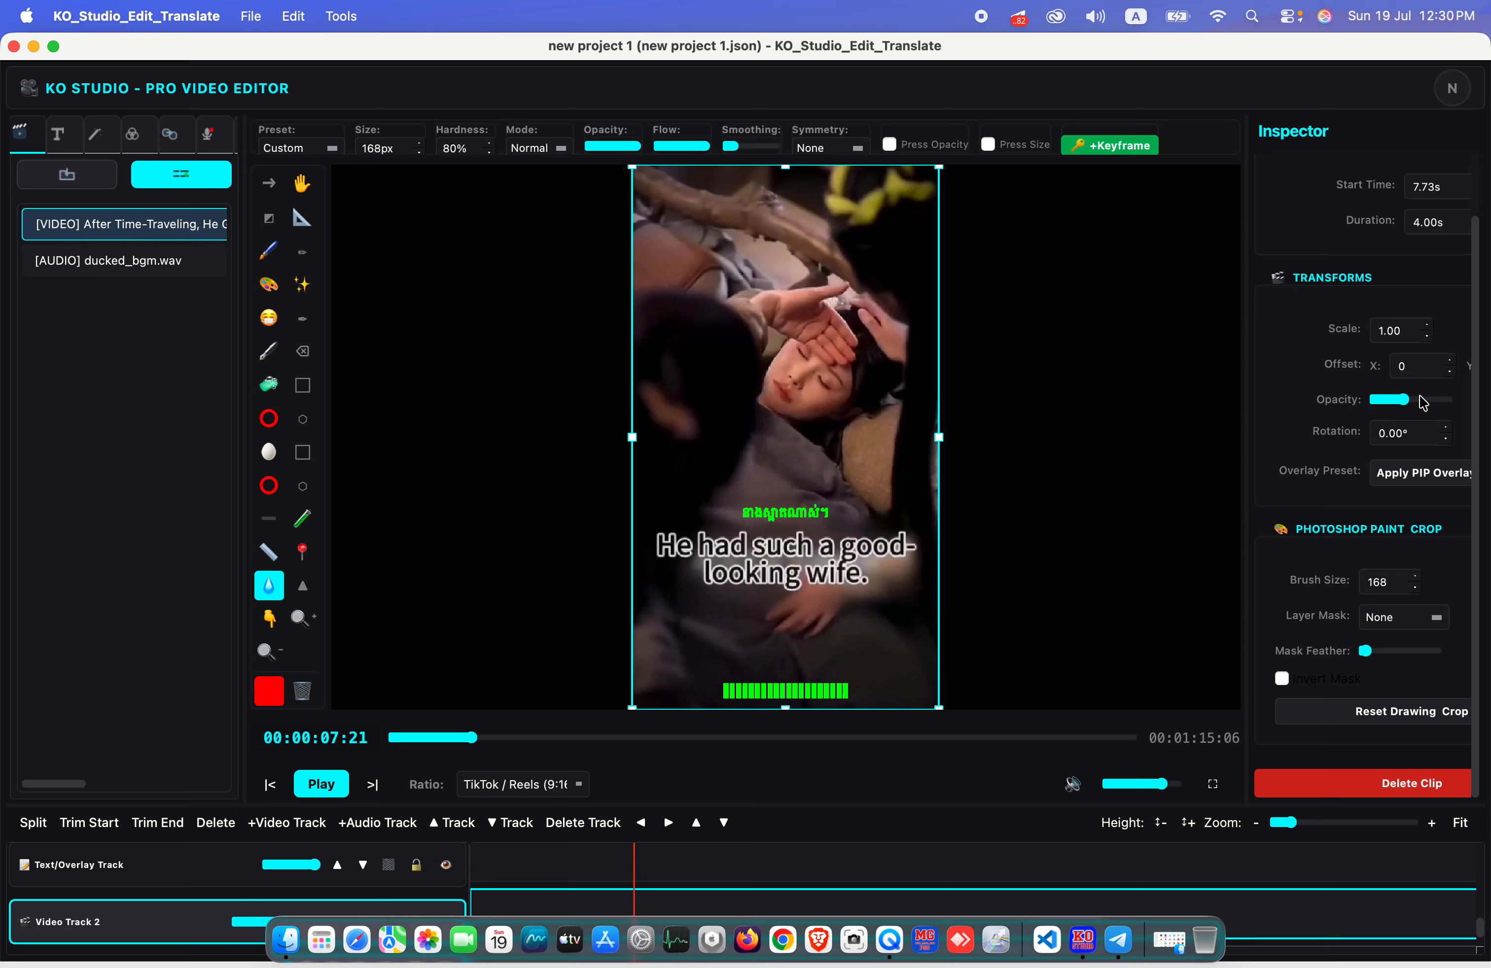
click(1422, 400)
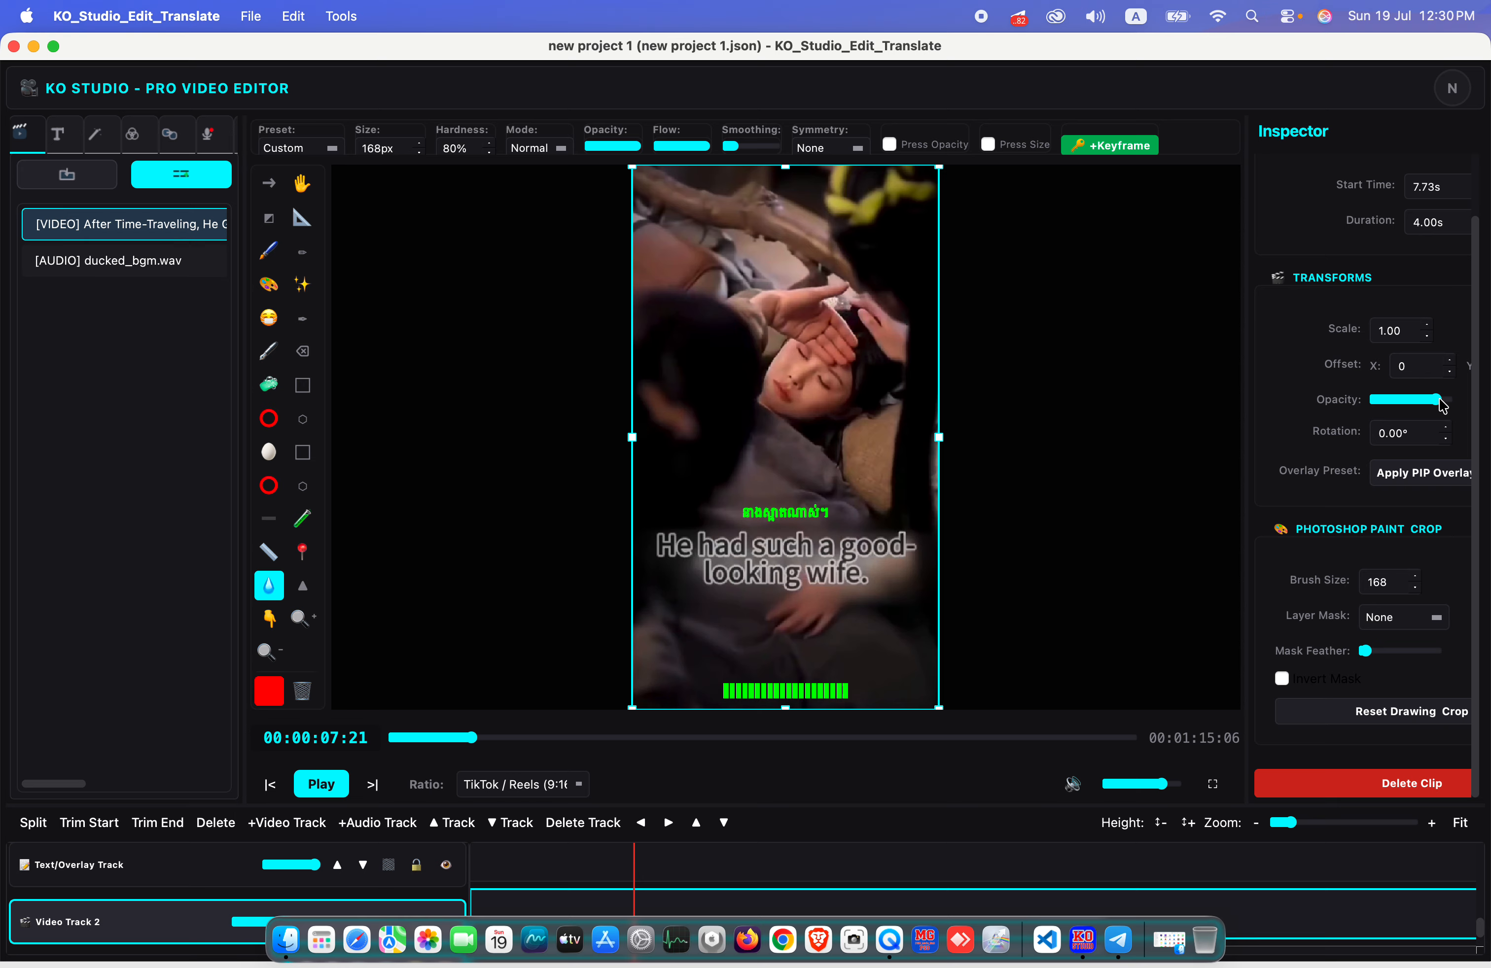
click(1445, 400)
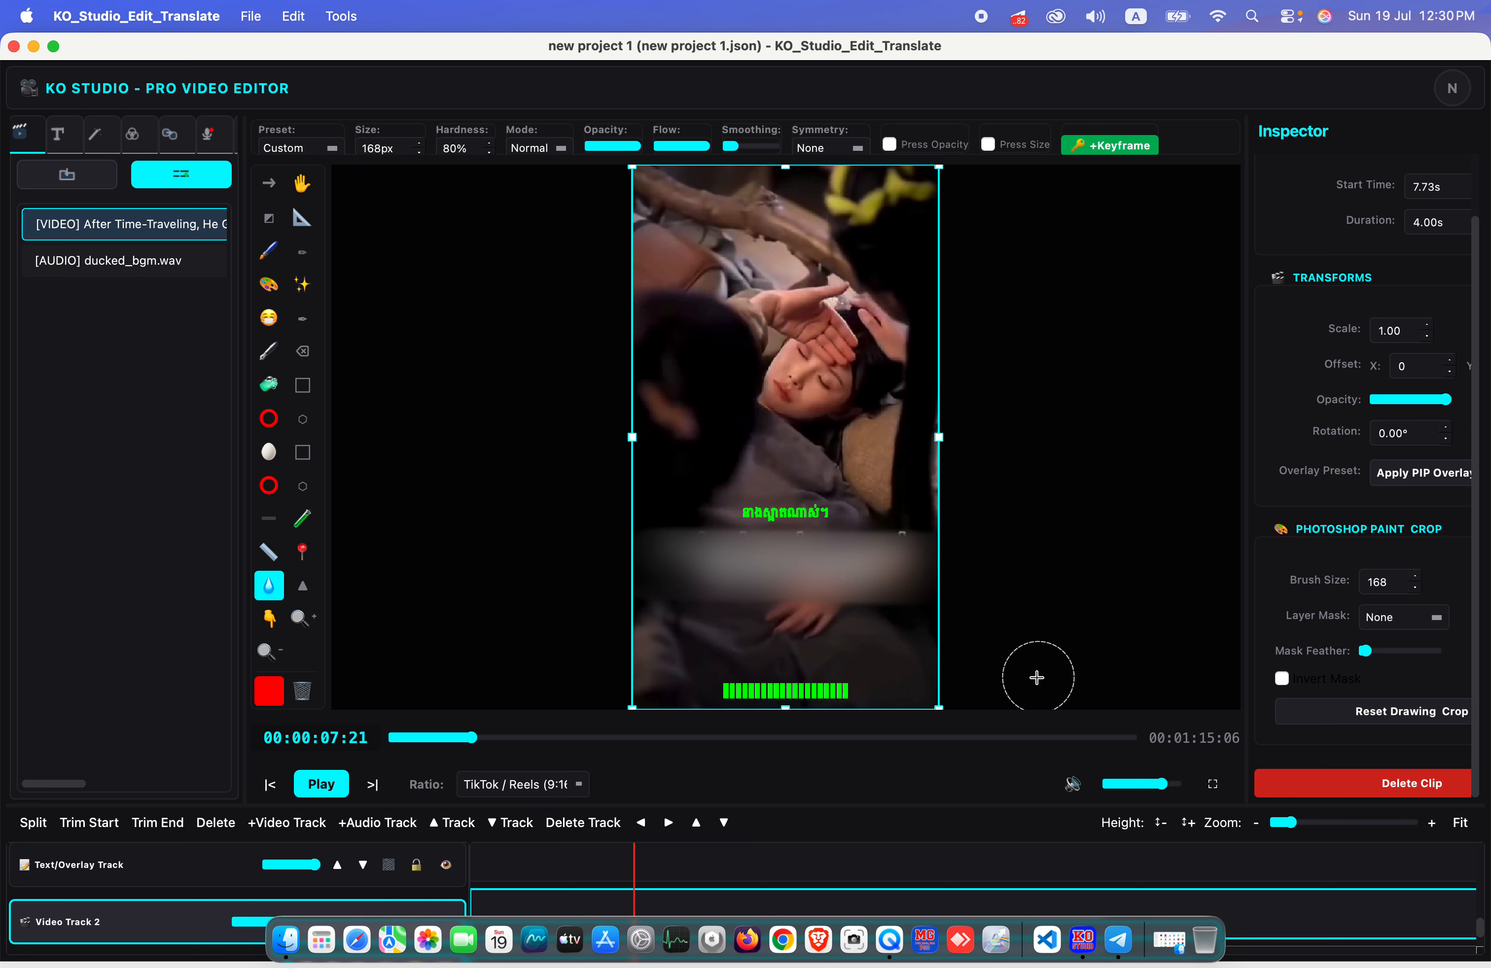
click(321, 785)
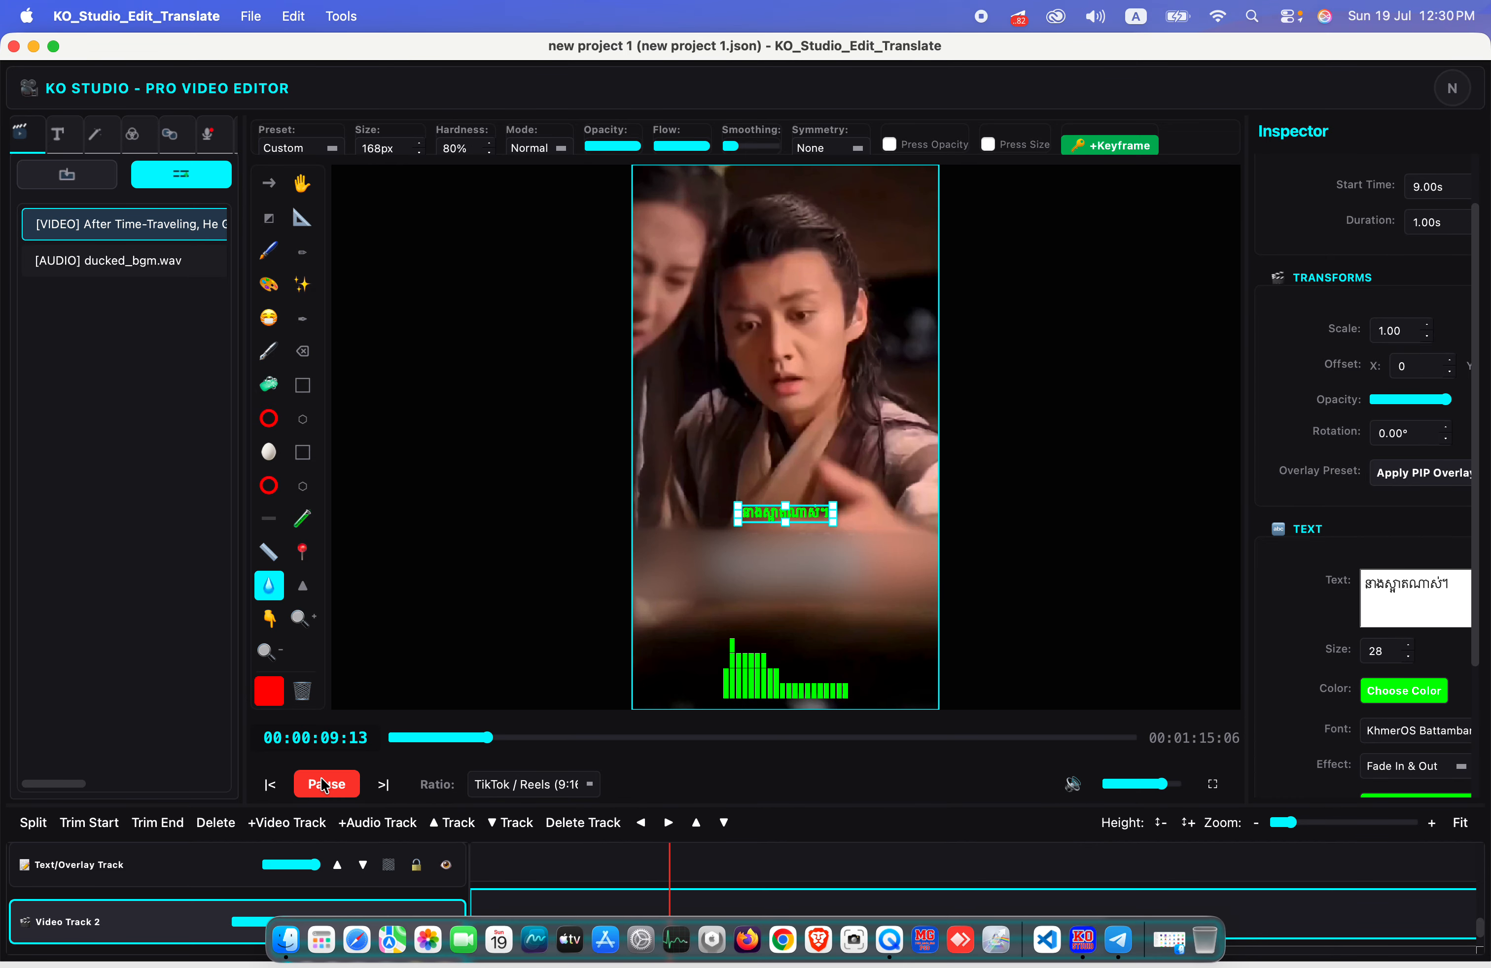
click(321, 785)
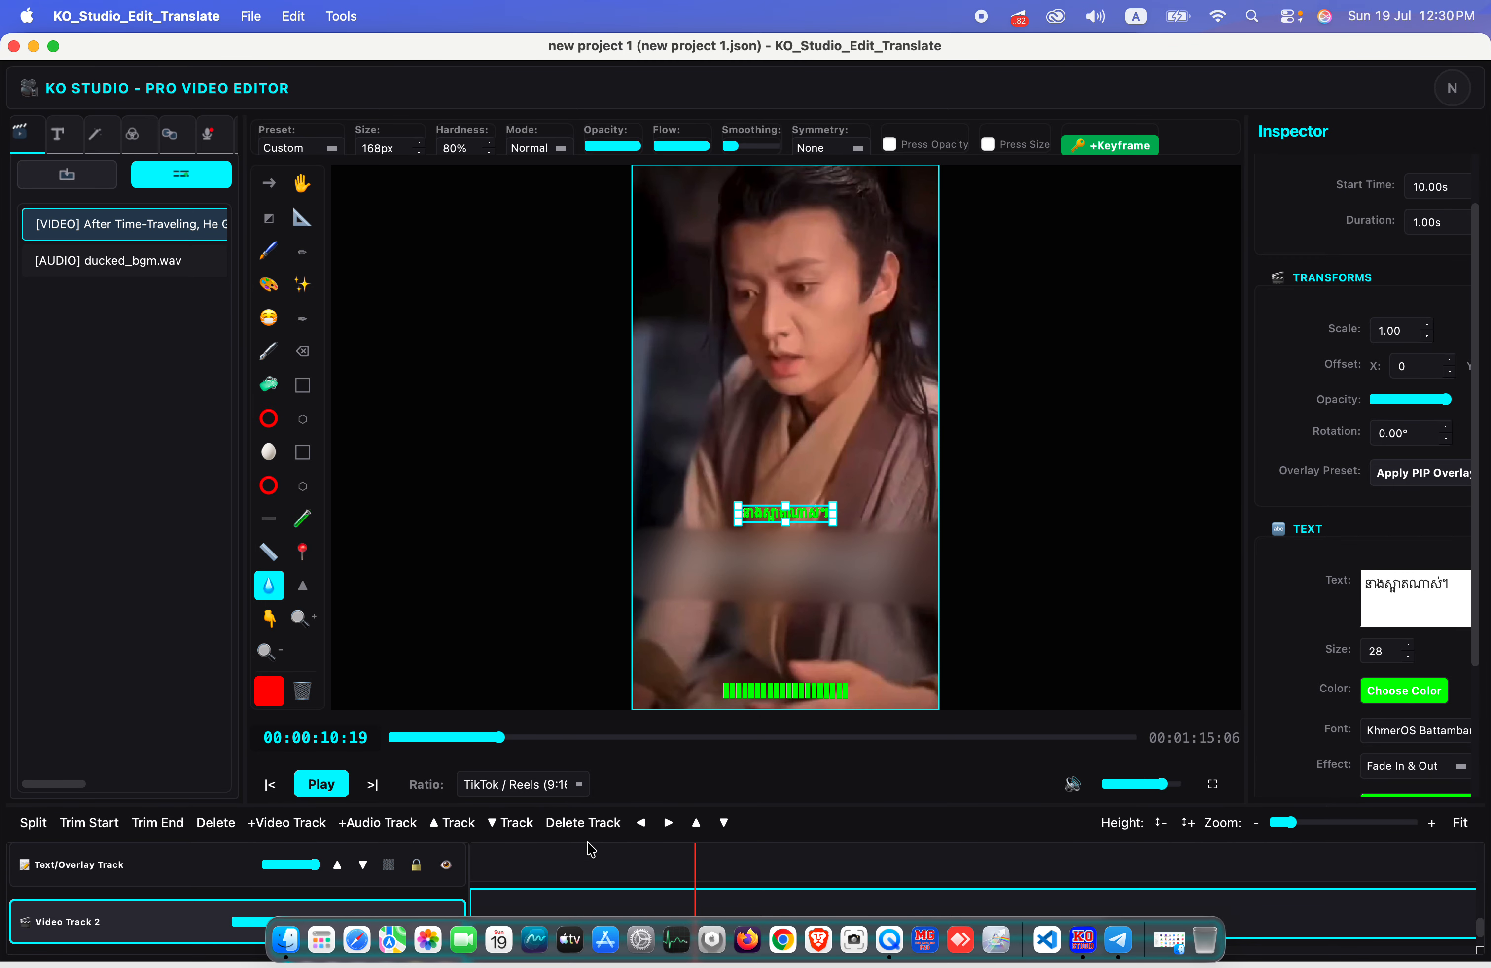
Step: Restore the editor window and open the media import browser on the VDO folder
scroll(157, 905, down, 1)
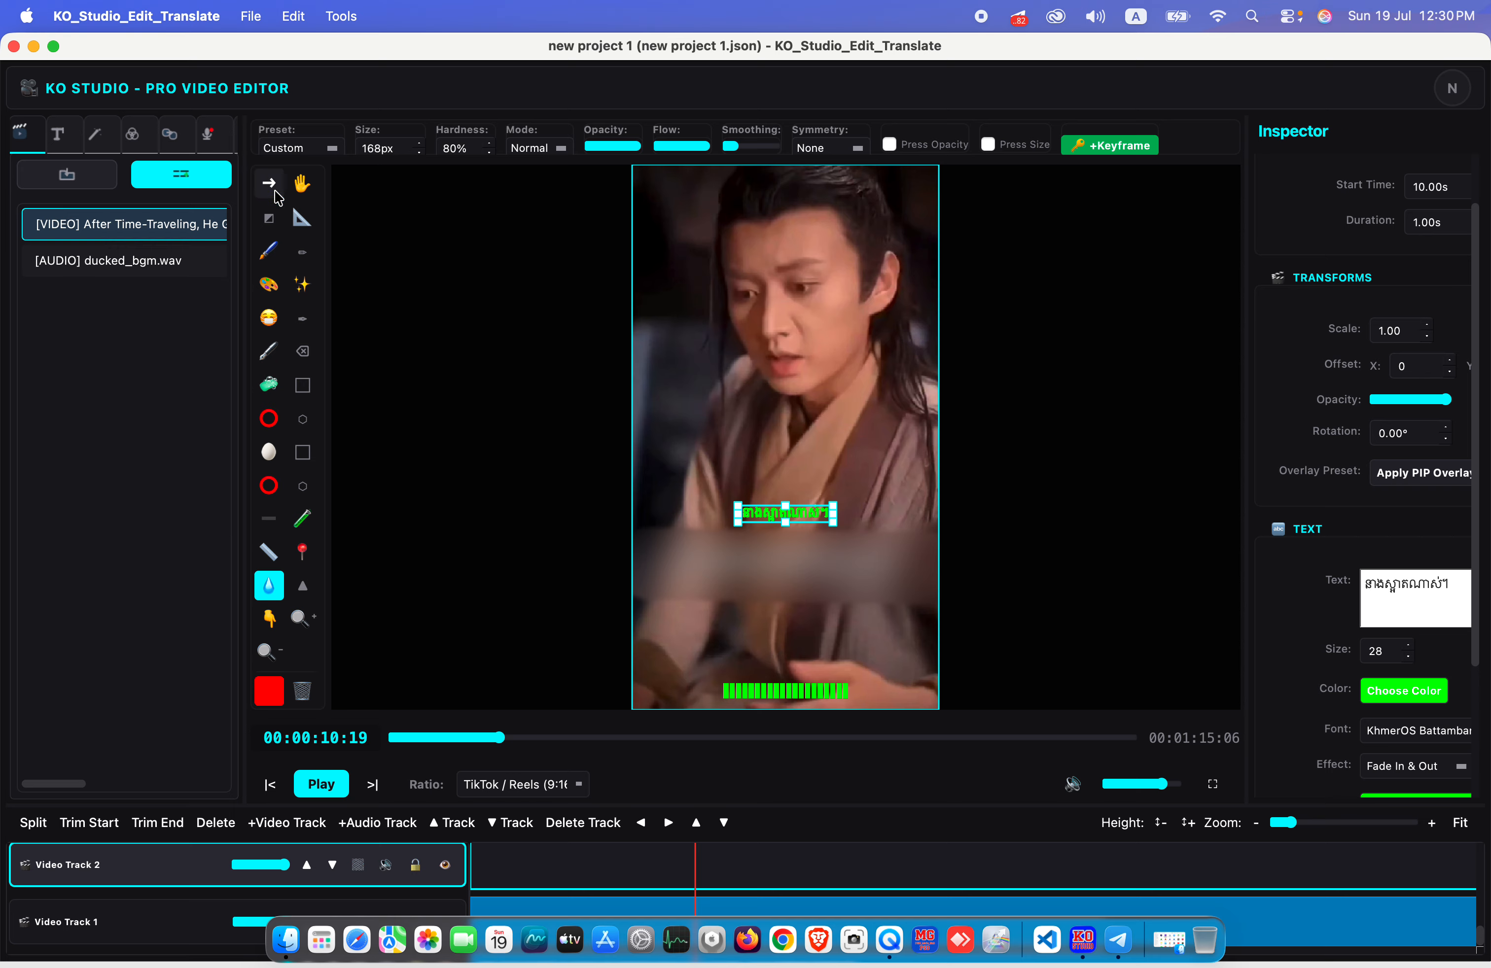
double_click(288, 54)
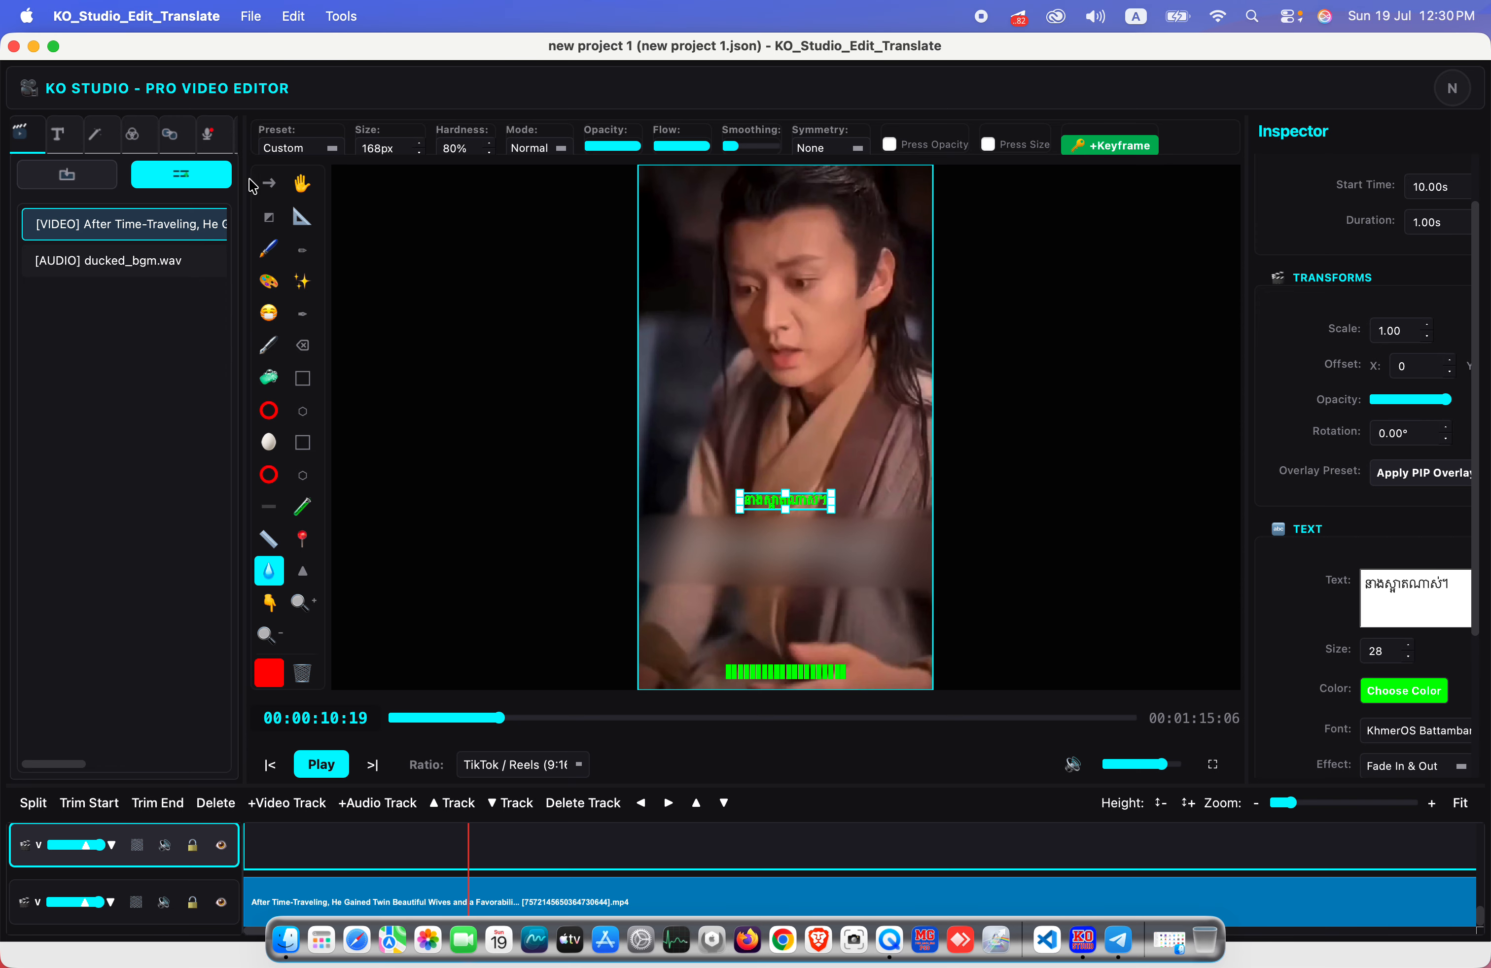
double_click(229, 54)
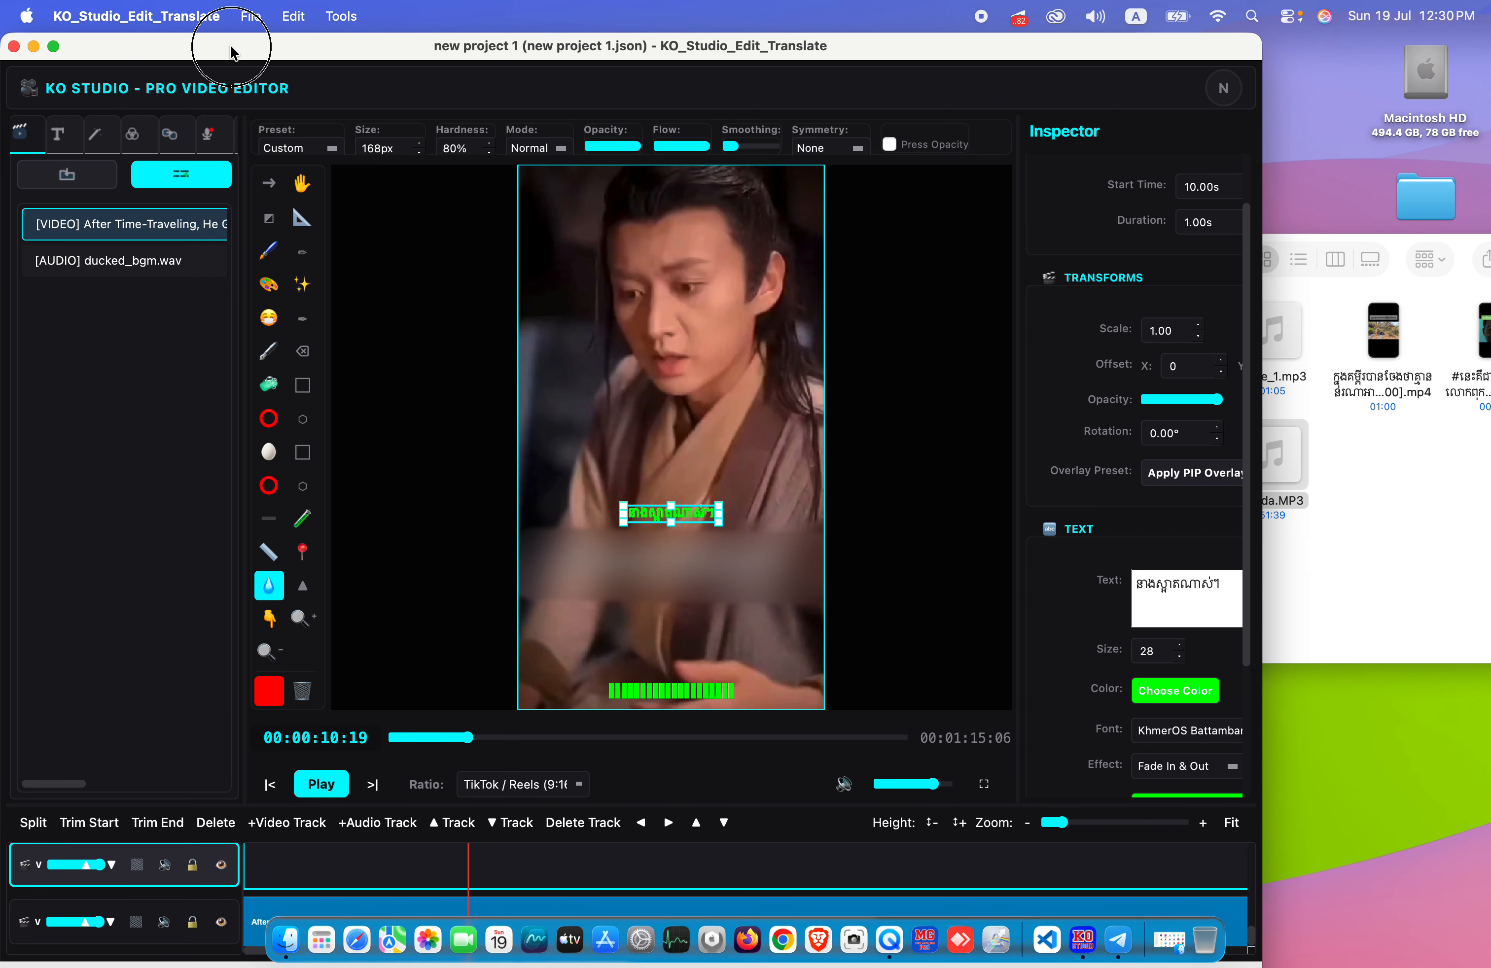
double_click(233, 46)
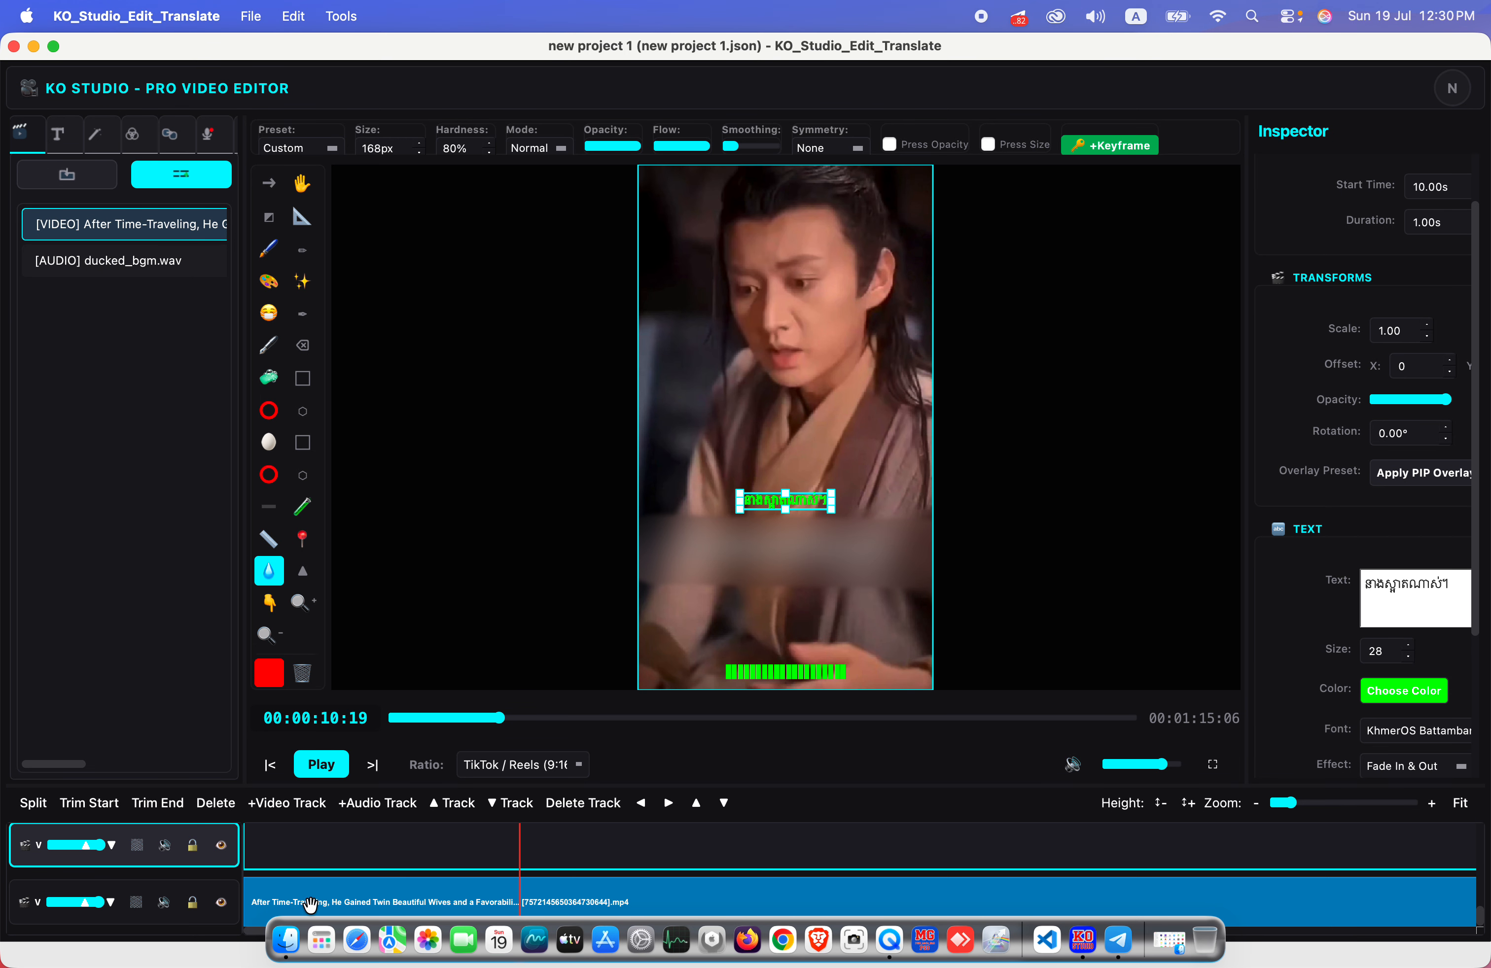
scroll(310, 905, down, 1)
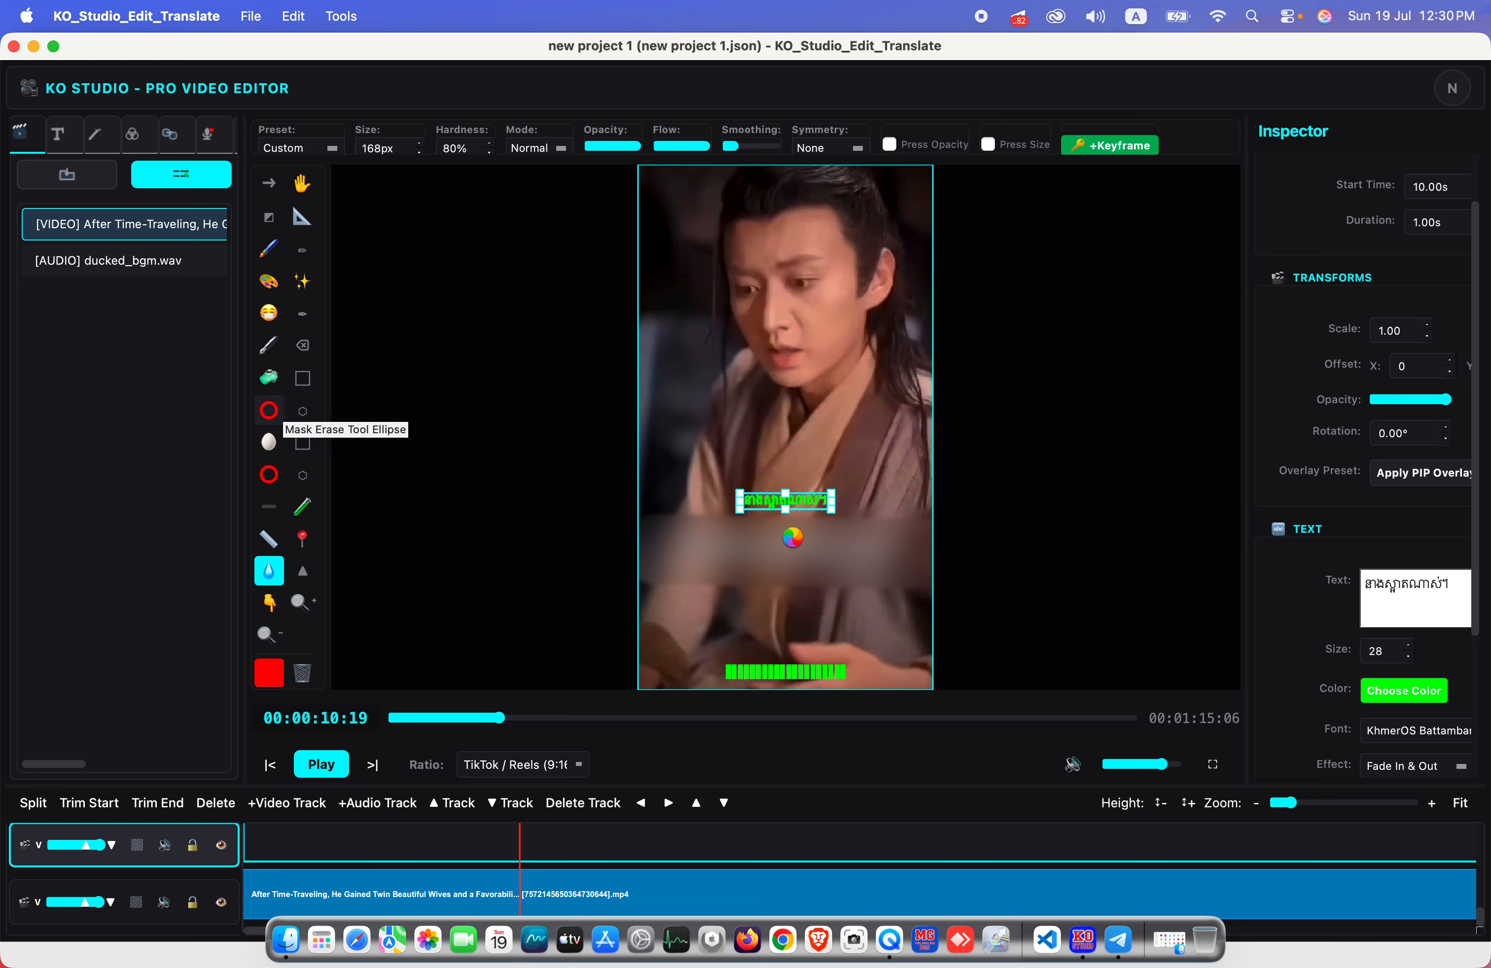
double_click(124, 331)
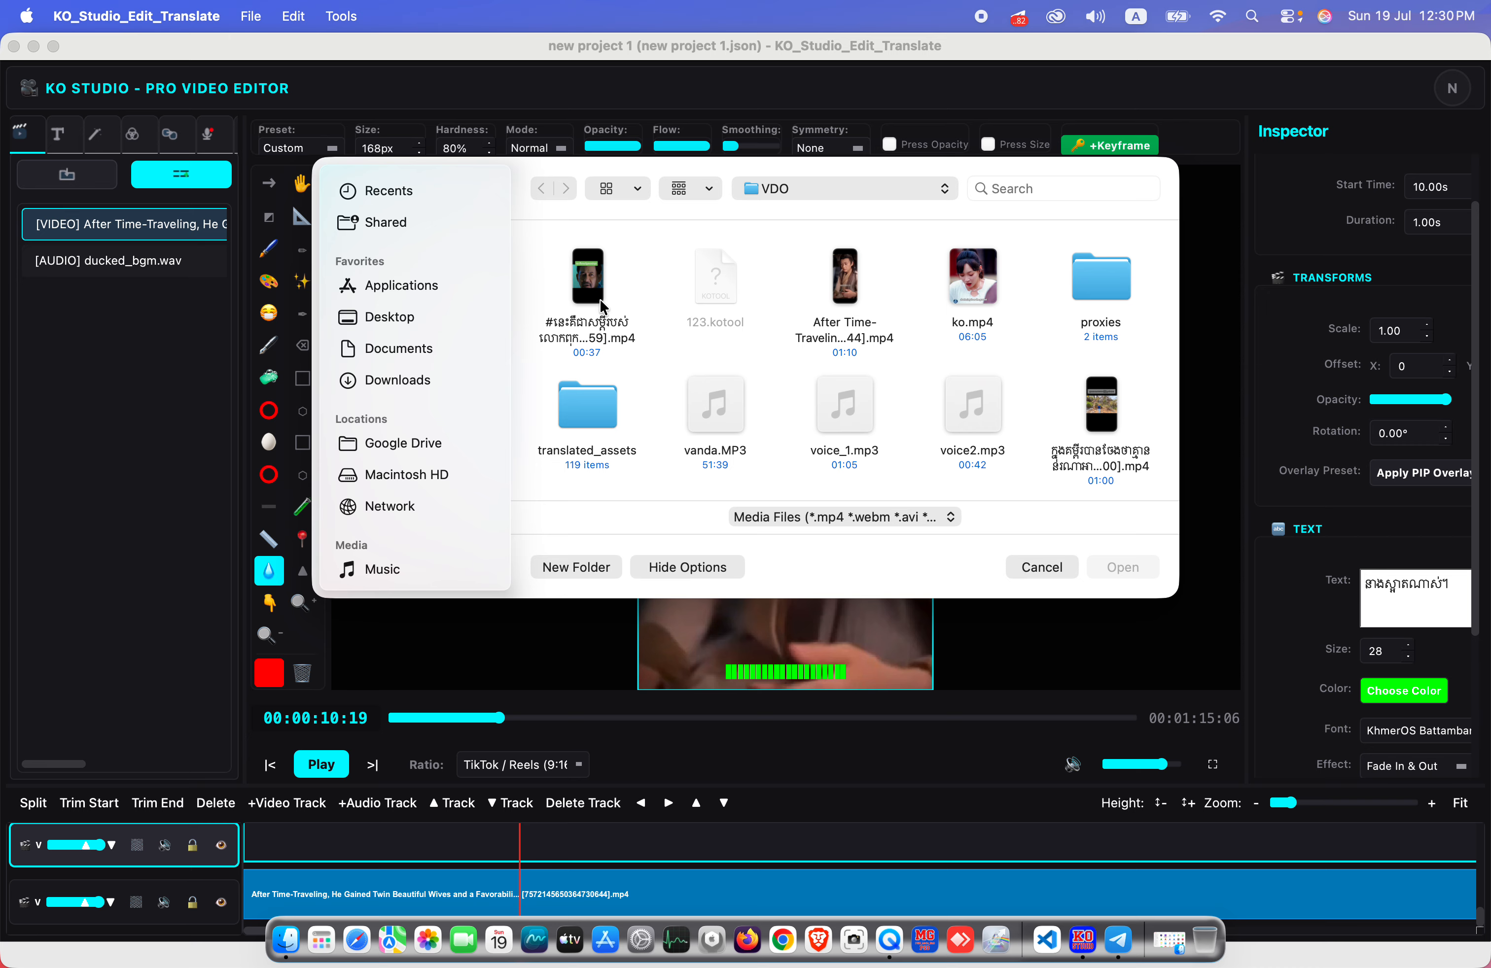
Step: Import the Khmer-titled 37-second .mp4 from VDO and select its new [VIDEO] item
click(586, 284)
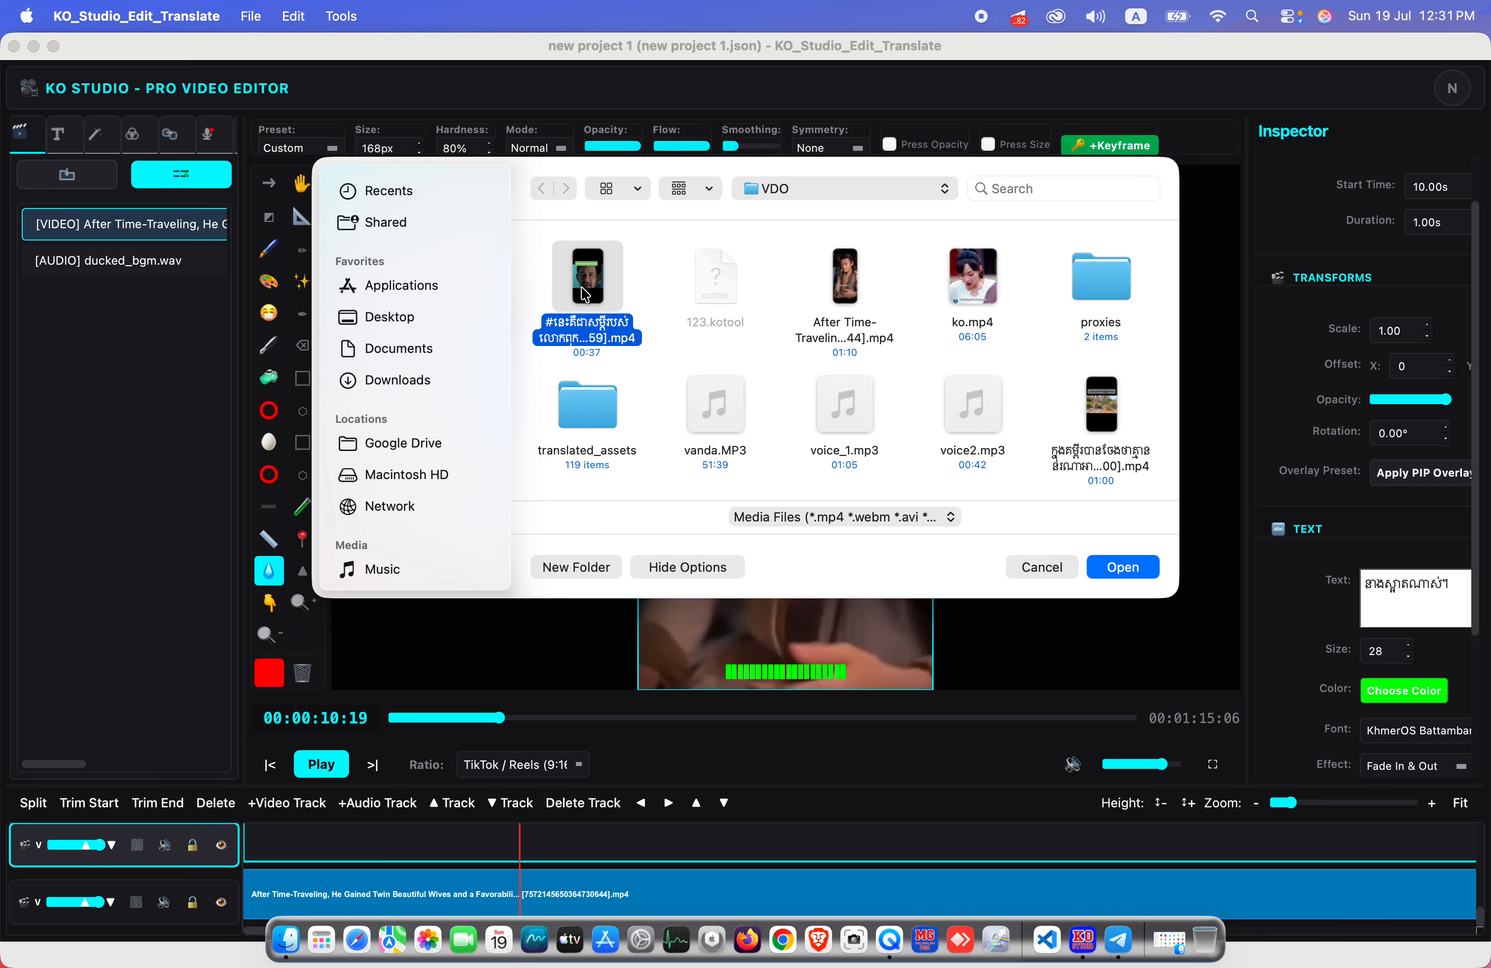
click(1107, 568)
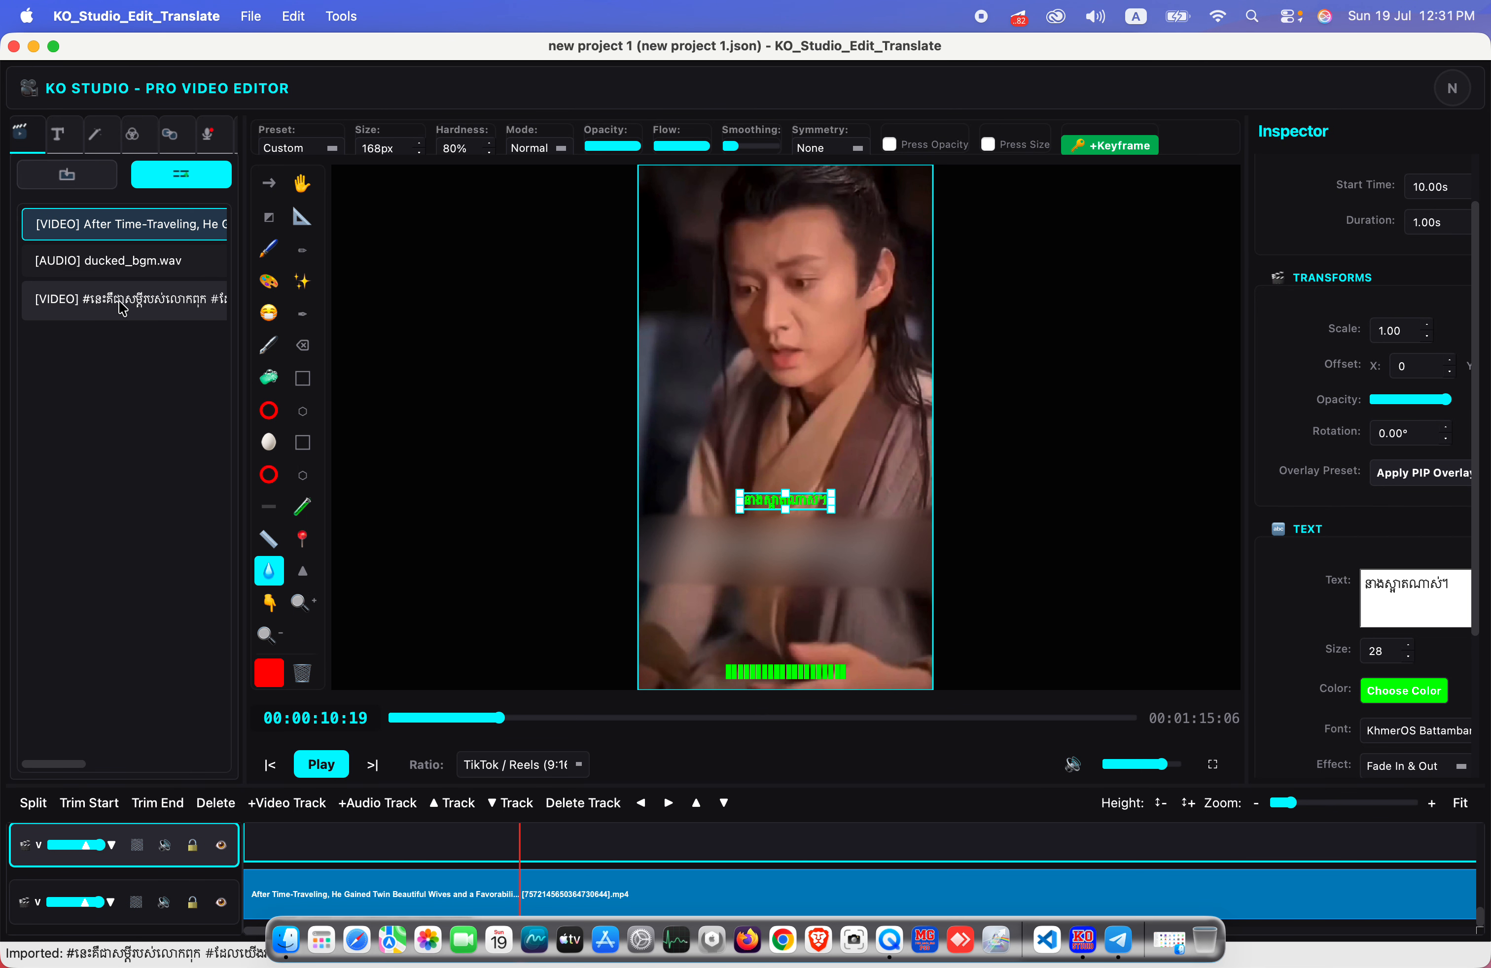
click(124, 307)
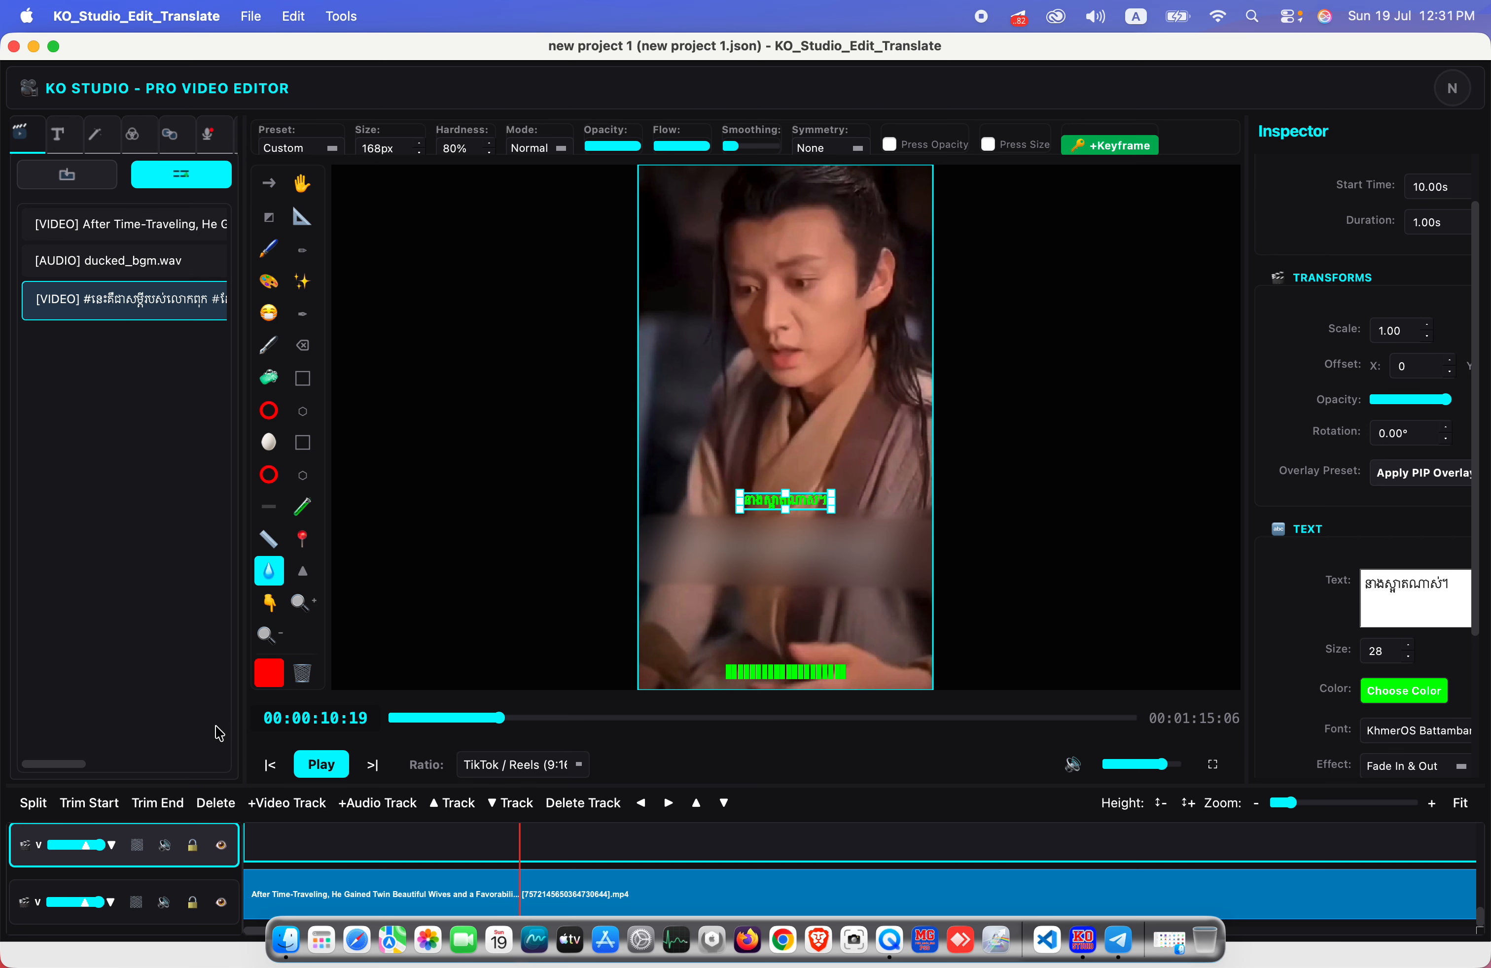
scroll(333, 856, up, 10)
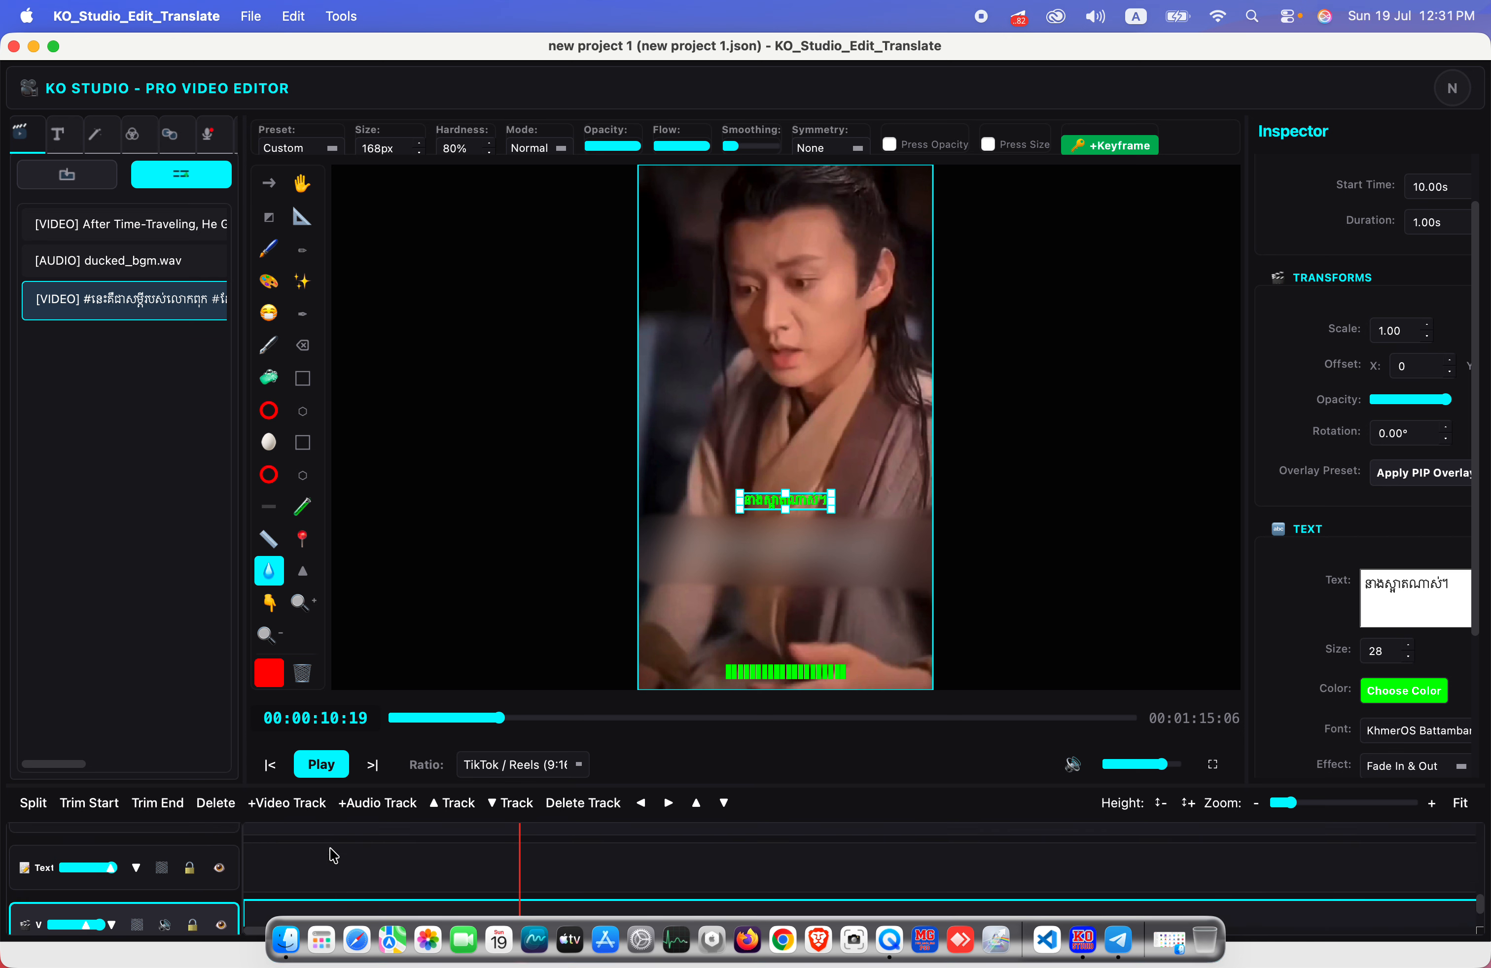
scroll(333, 856, down, 5)
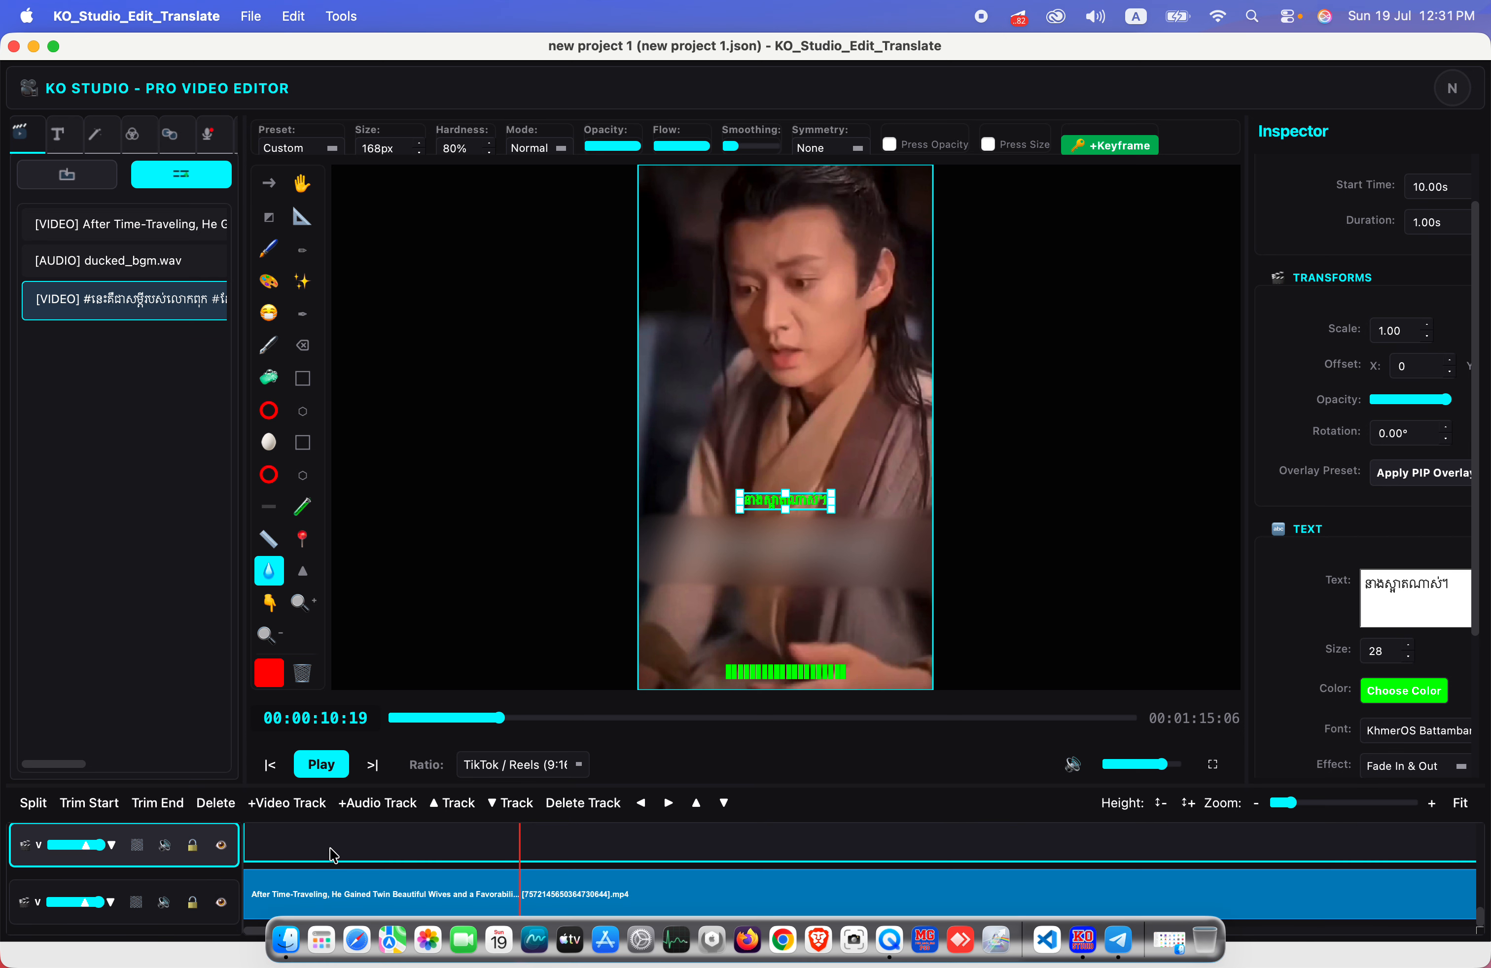
scroll(333, 856, up, 5)
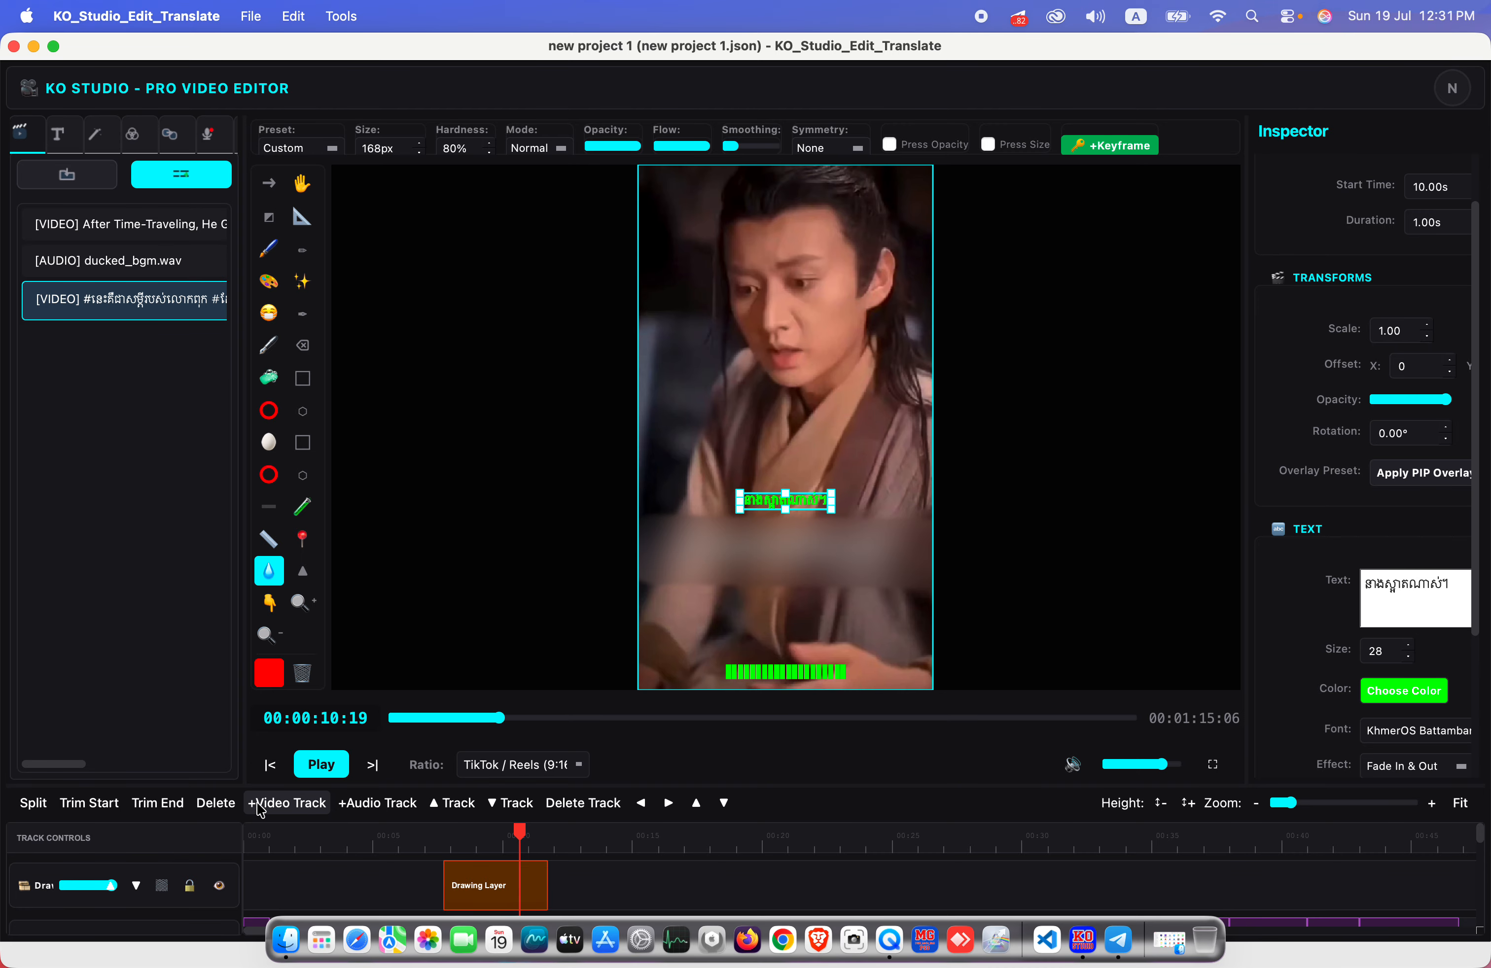
Step: Add a new video track and place the Khmer-titled clip on it at the timeline start
click(267, 808)
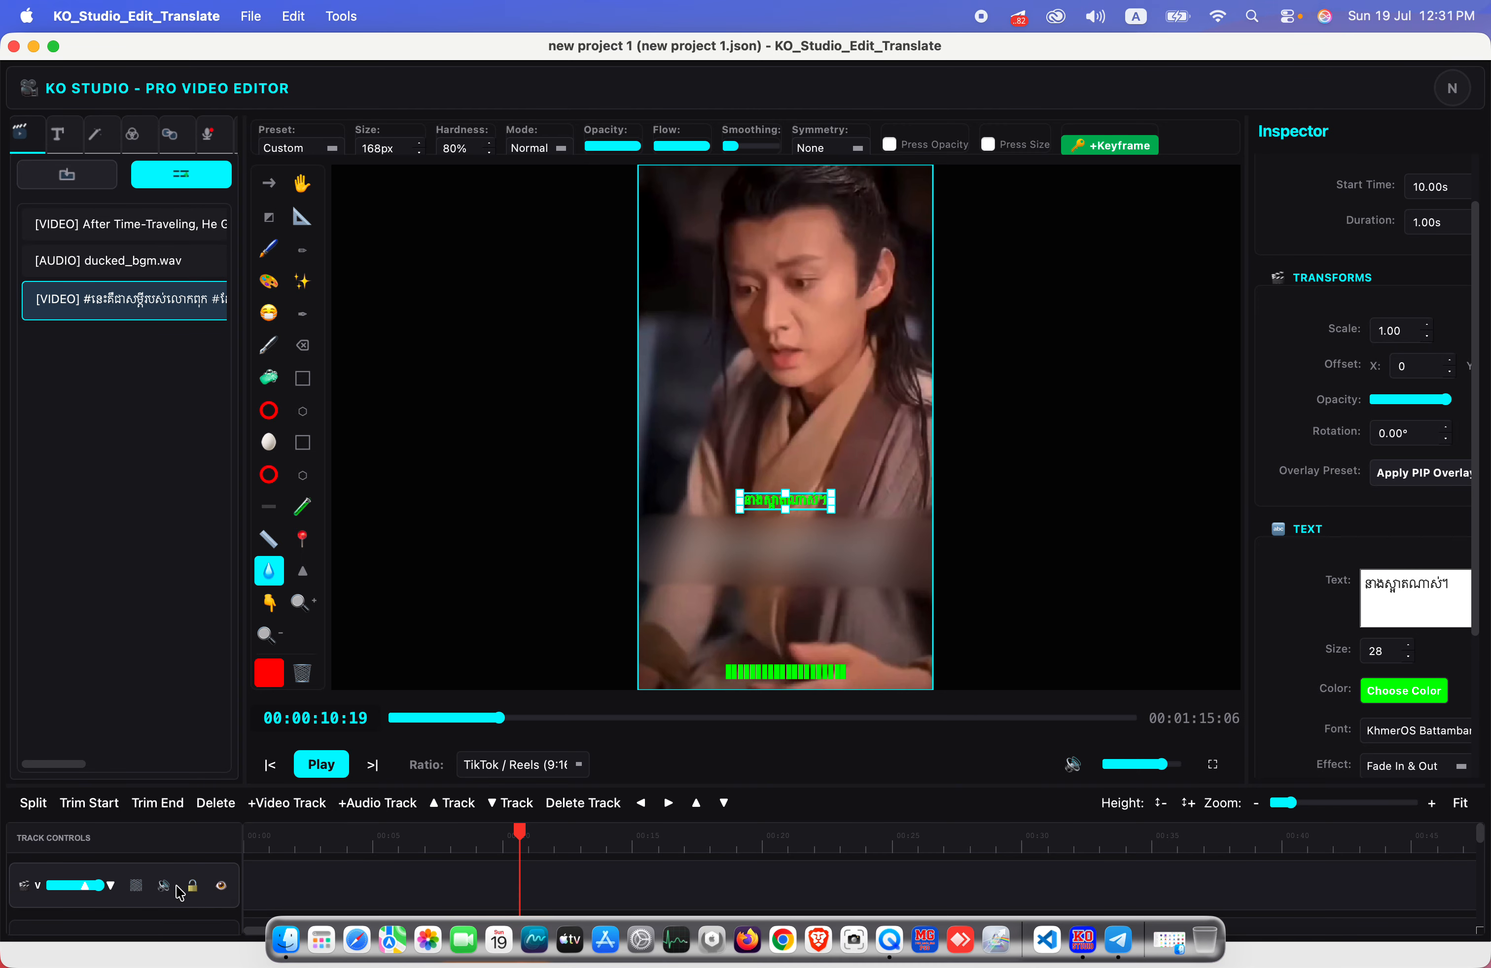
click(274, 875)
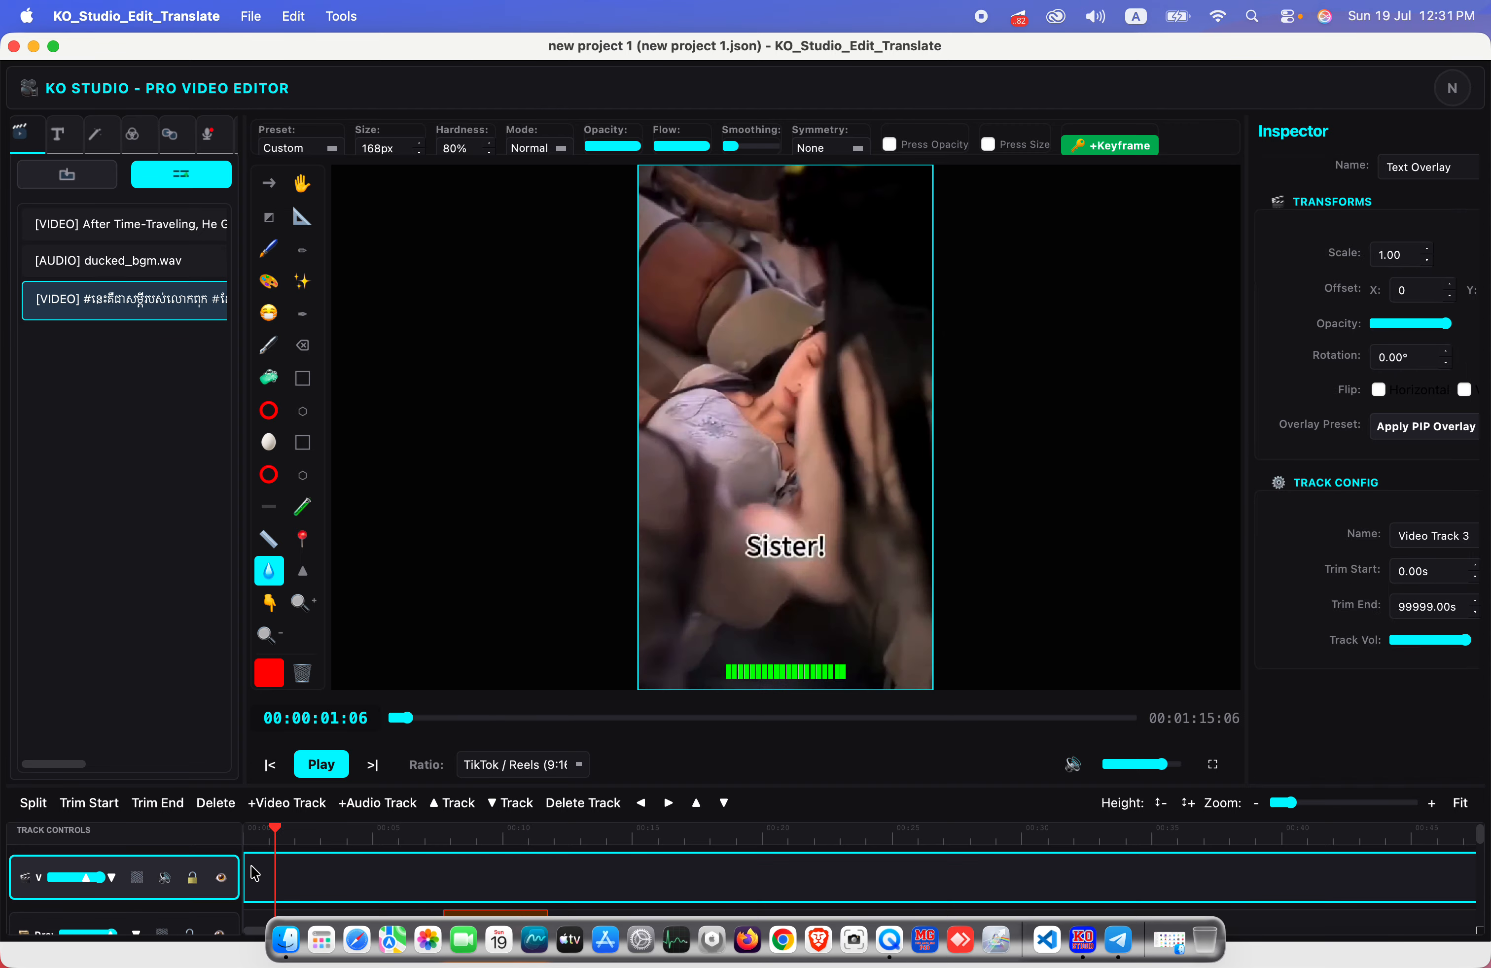
click(249, 838)
right_click(100, 301)
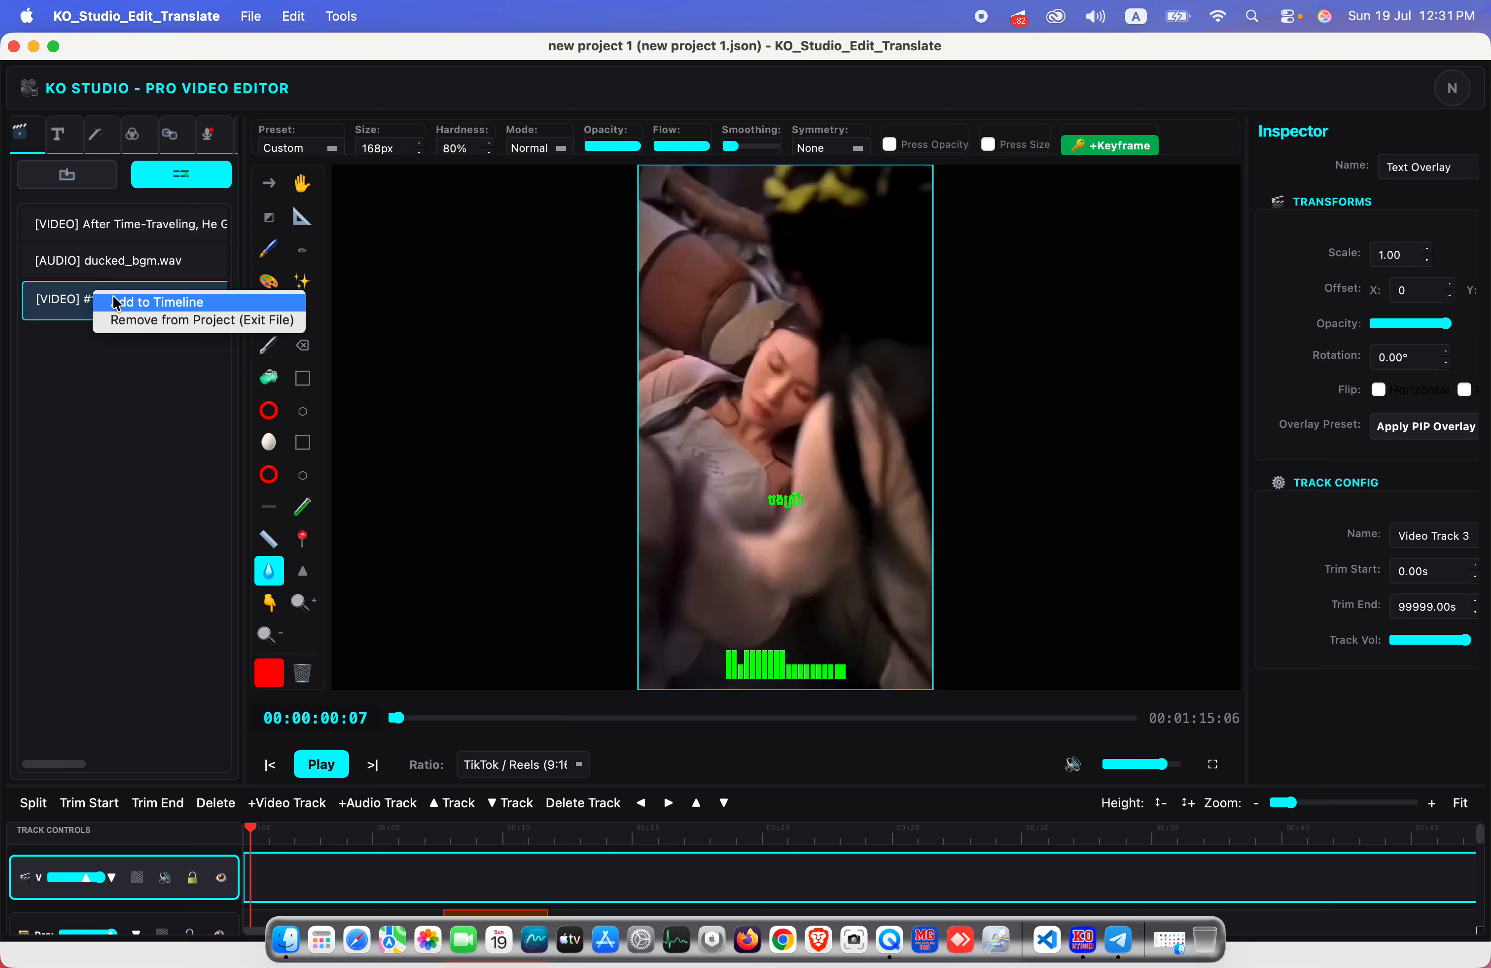
click(157, 303)
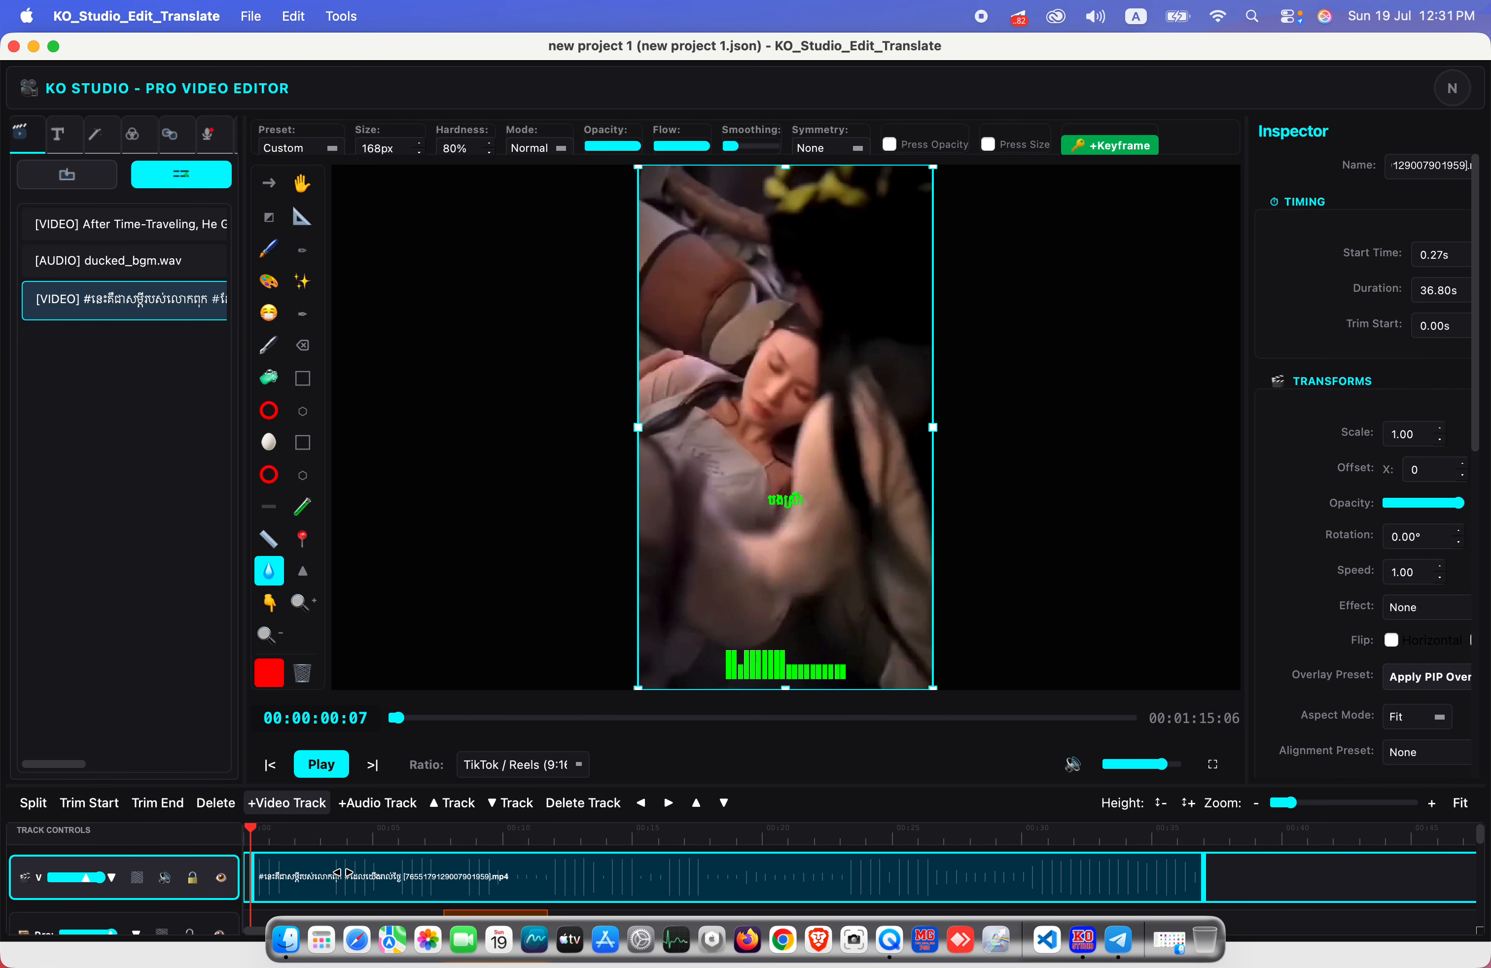
scroll(343, 874, down, 2)
click(343, 874)
scroll(393, 892, up, 2)
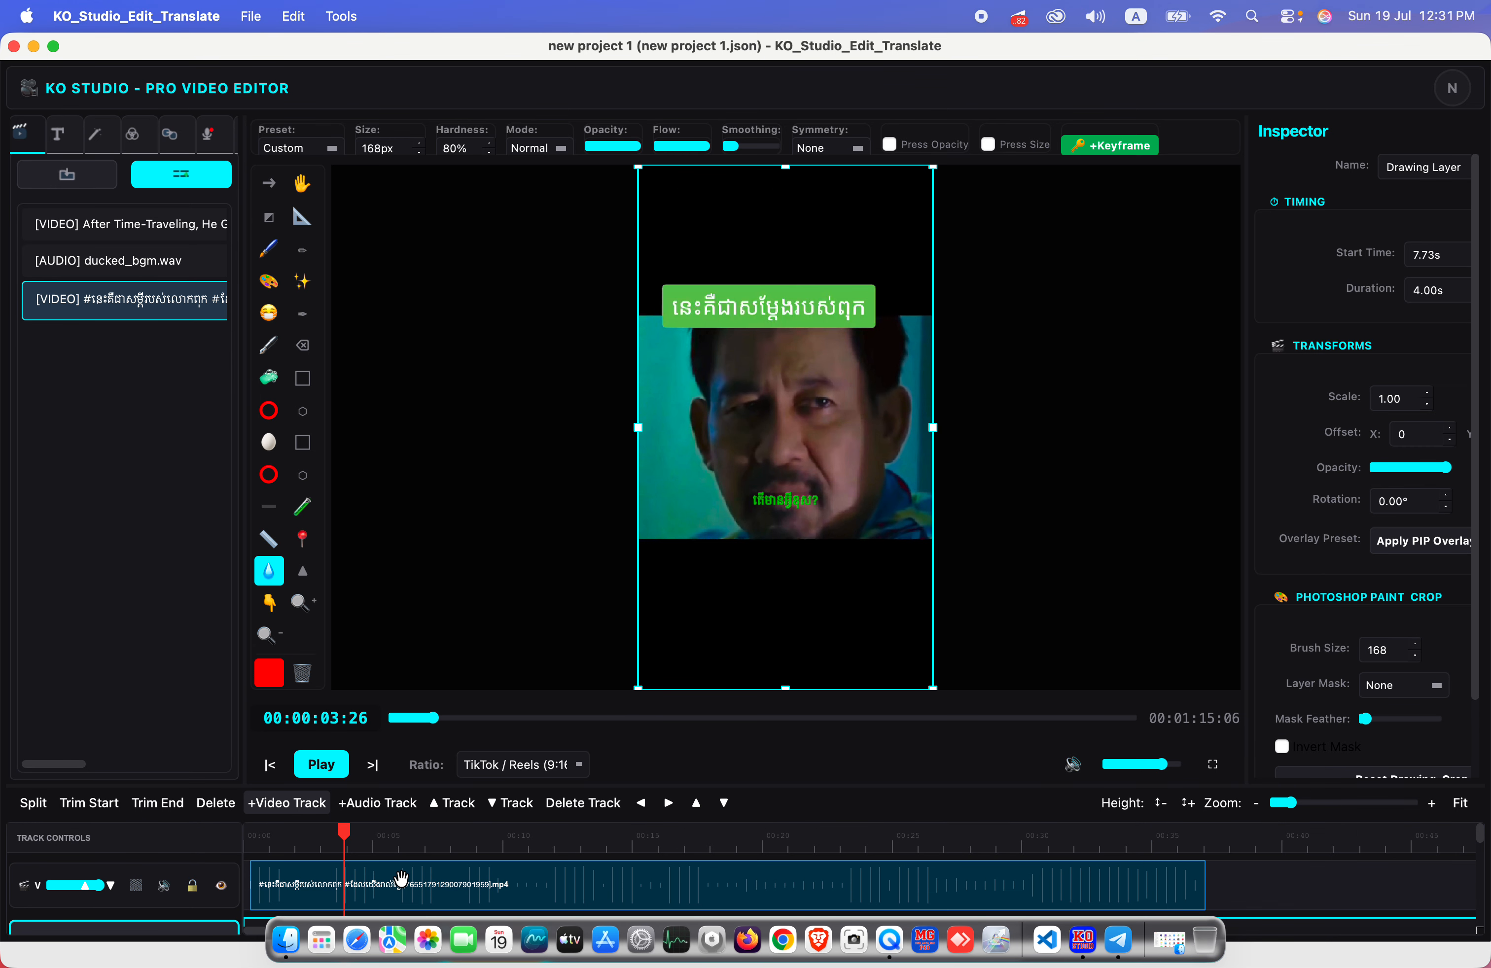
drag(401, 881, 352, 884)
click(330, 846)
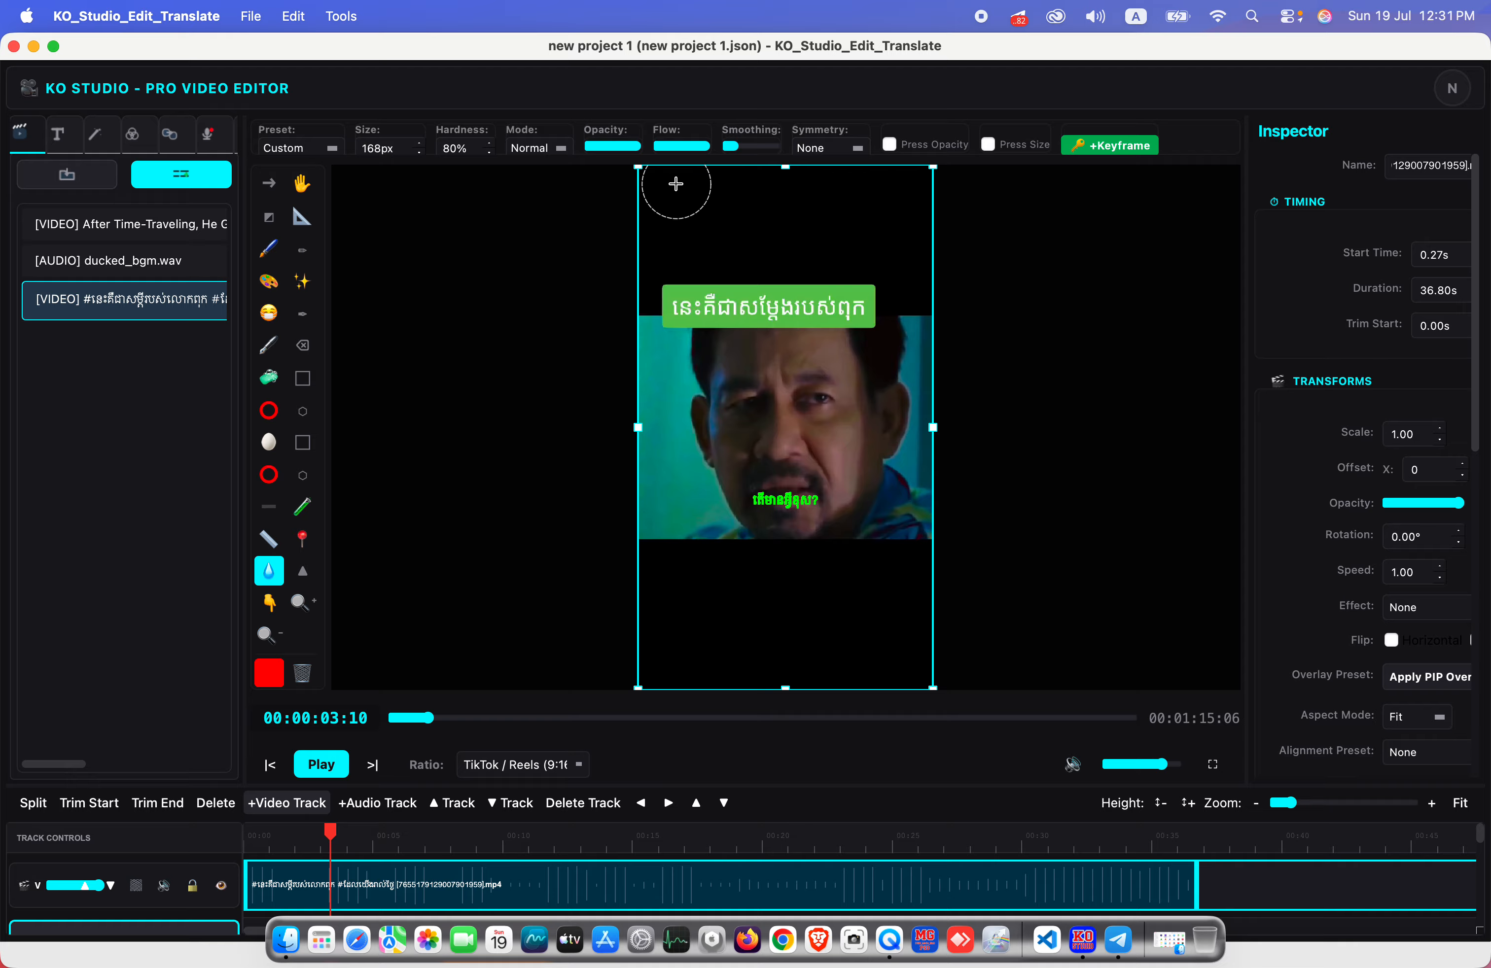
Step: Try resizing the overlay clip with the selection tool, then undo the resize
click(270, 185)
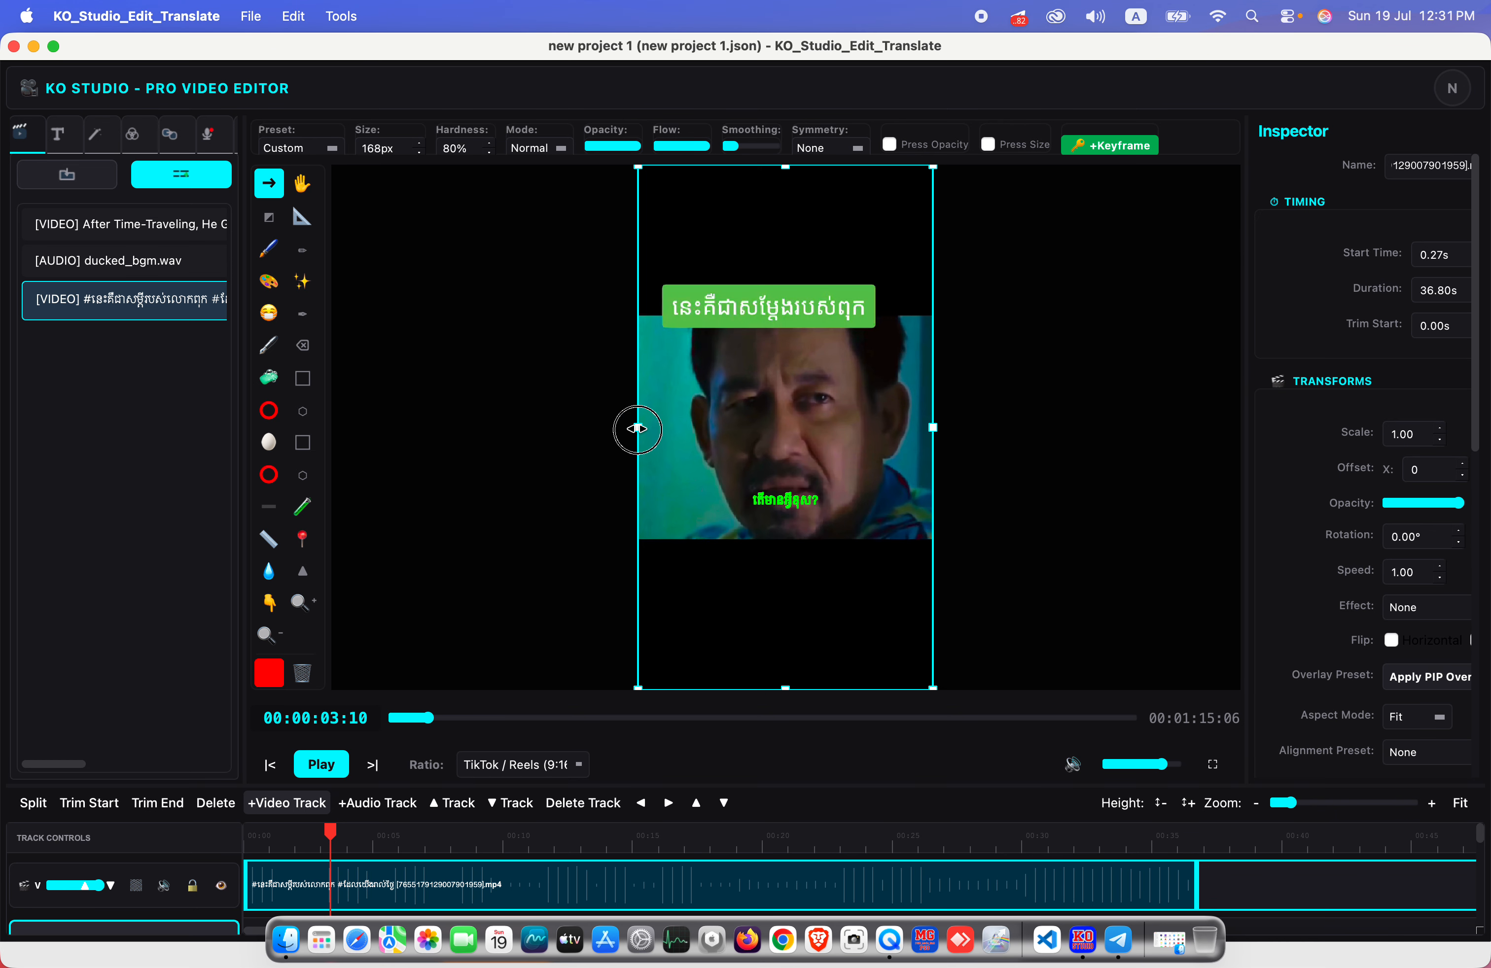
drag(633, 427, 804, 559)
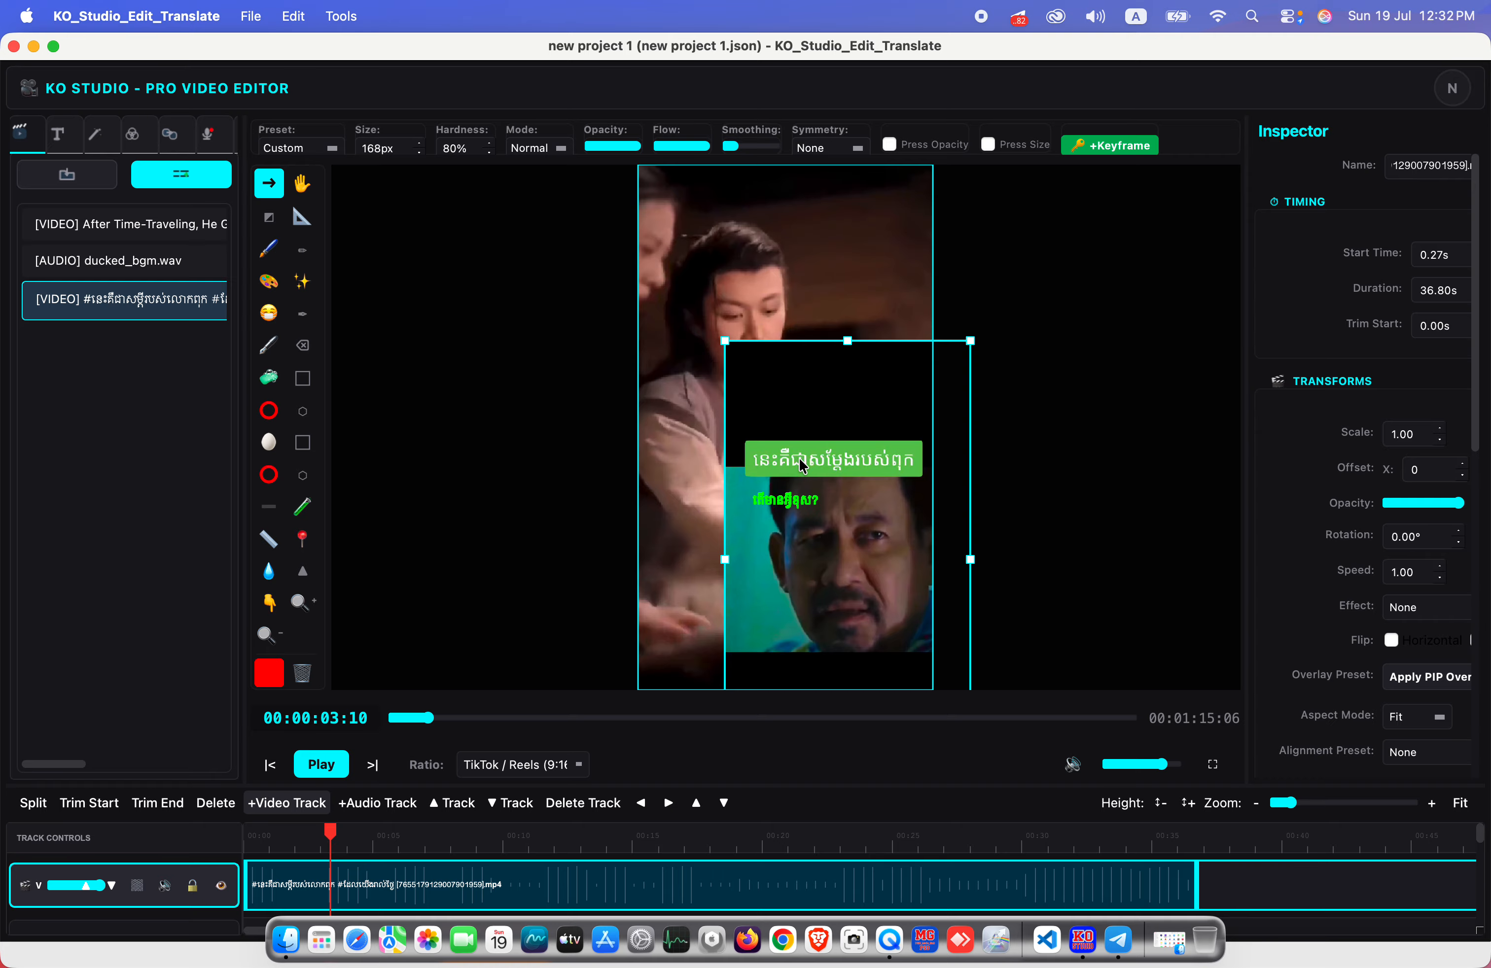
key(super+z)
key(super+z)
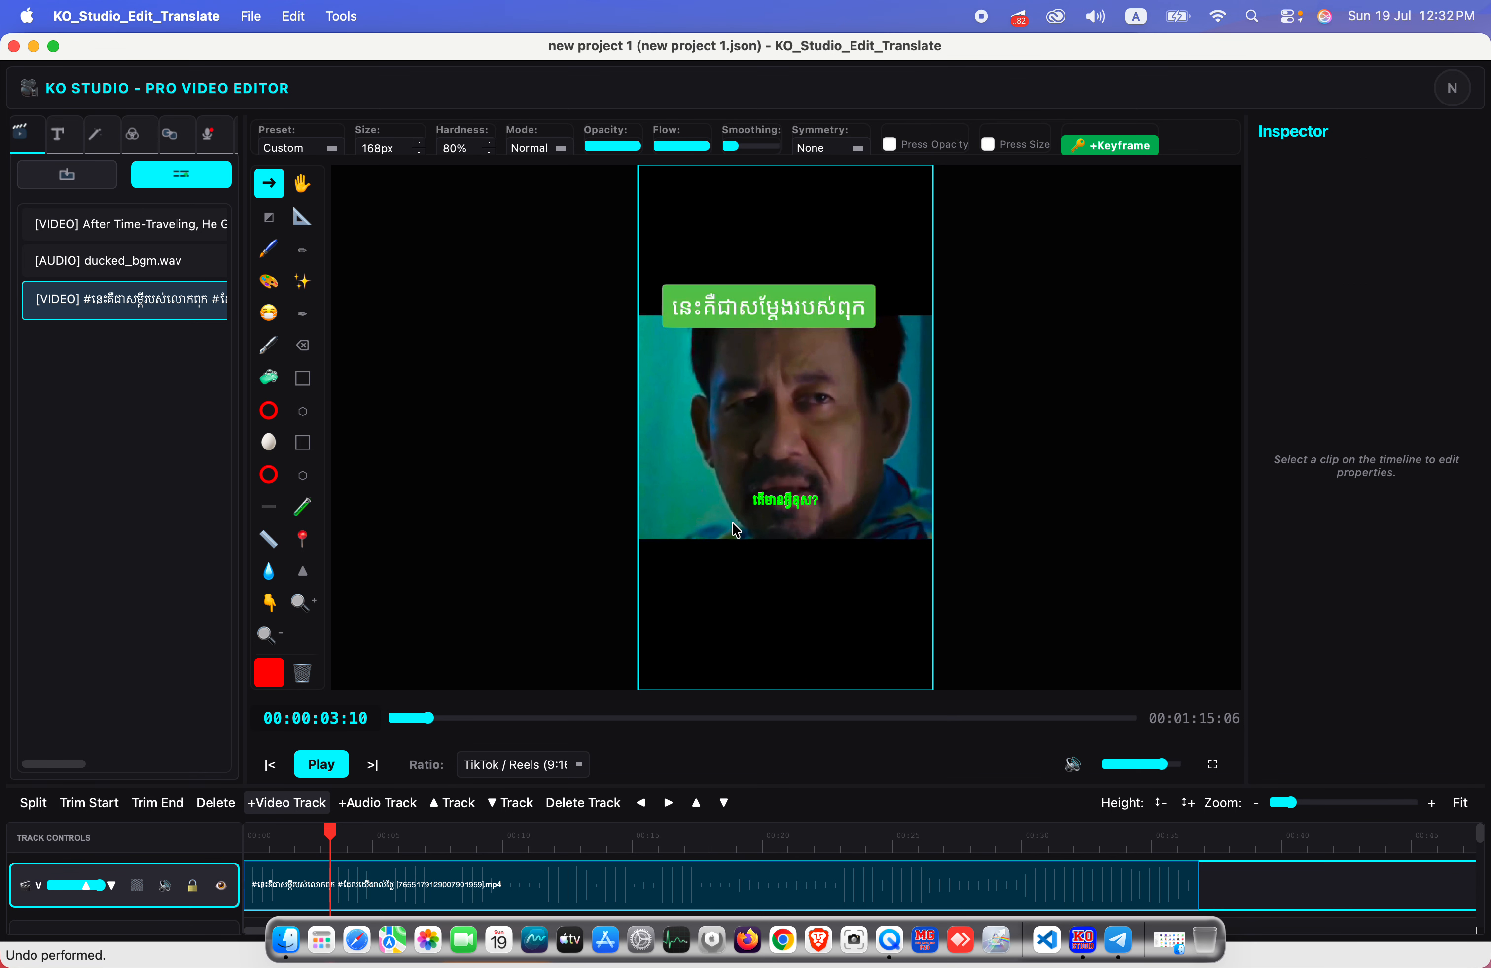
Step: Set the overlay clip's Layer Mask to Circle under Photoshop Paint Crop in the Inspector
click(432, 891)
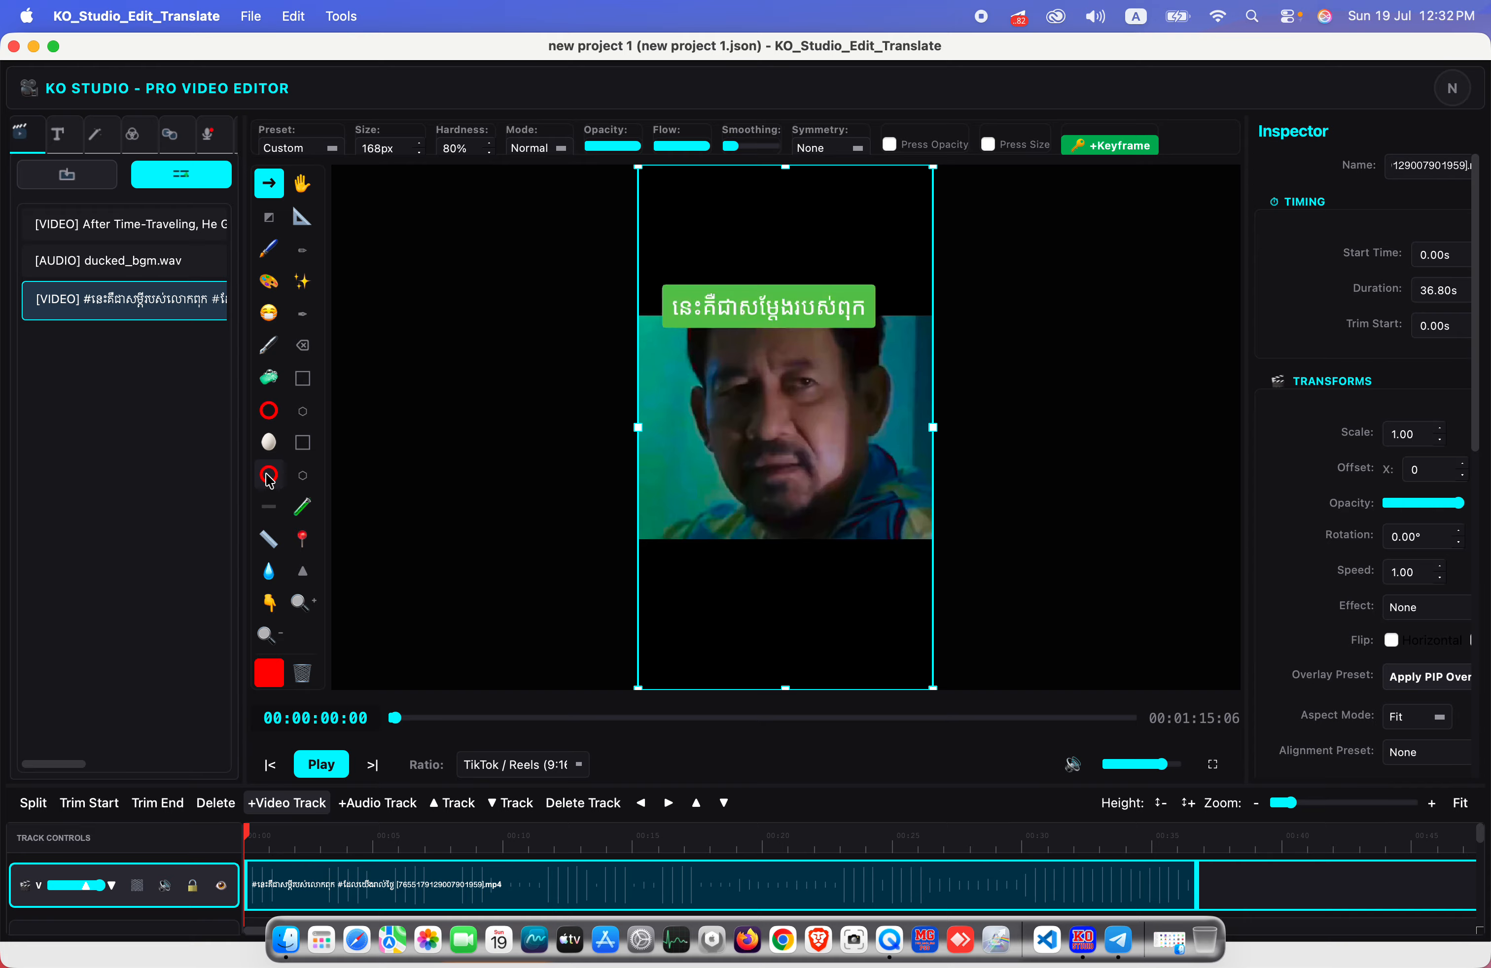
scroll(1374, 695, down, 3)
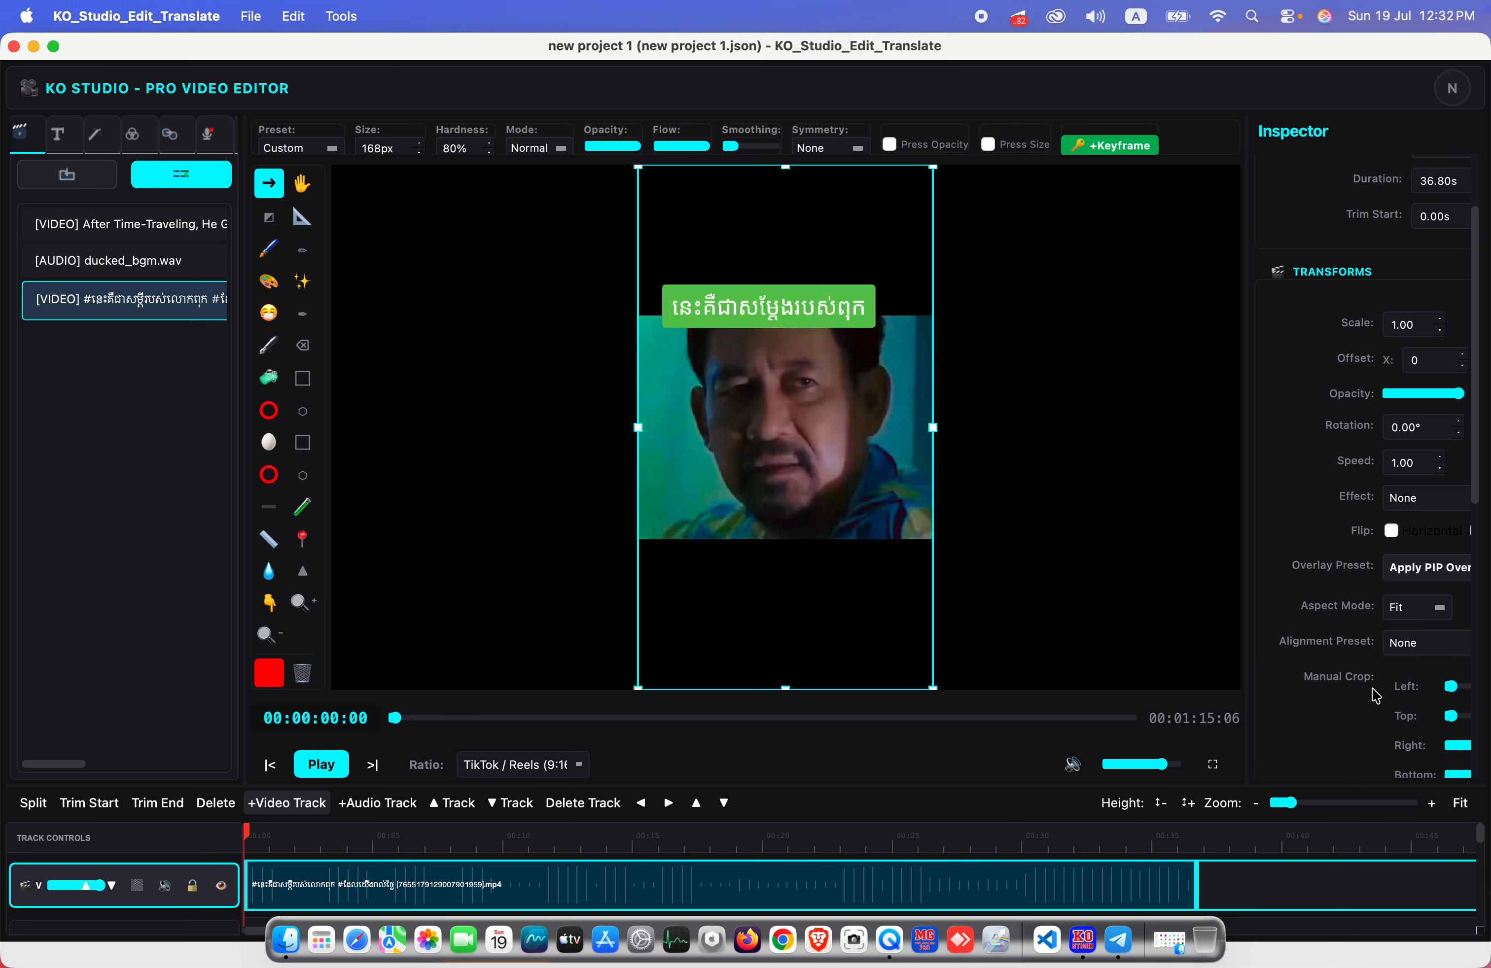
scroll(1373, 695, down, 10)
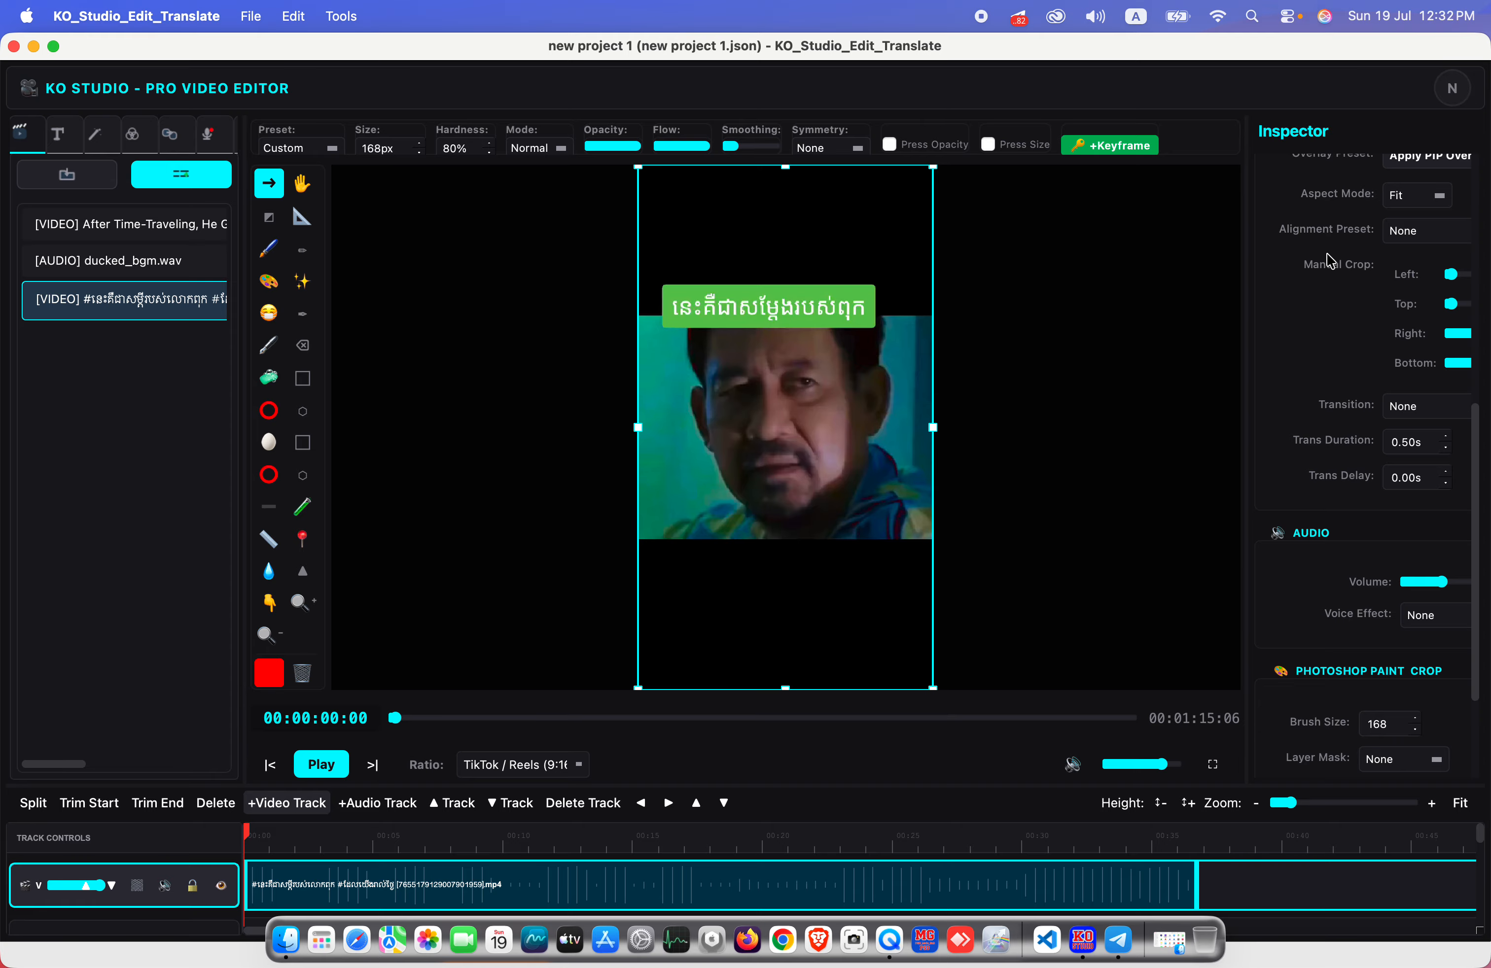
scroll(1278, 667, down, 5)
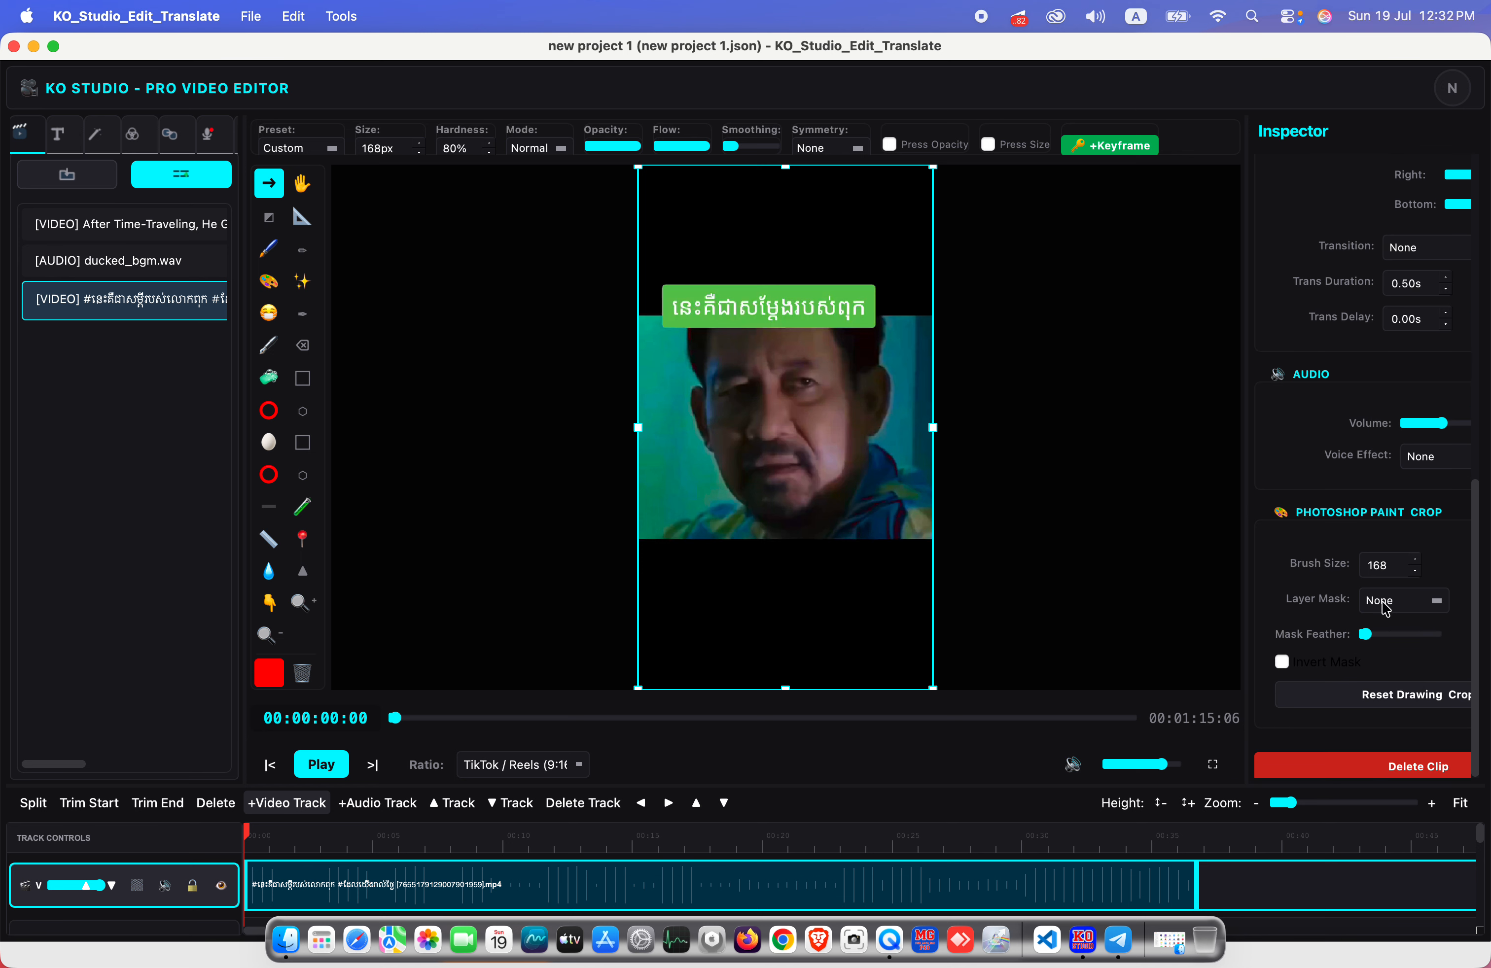
click(1404, 605)
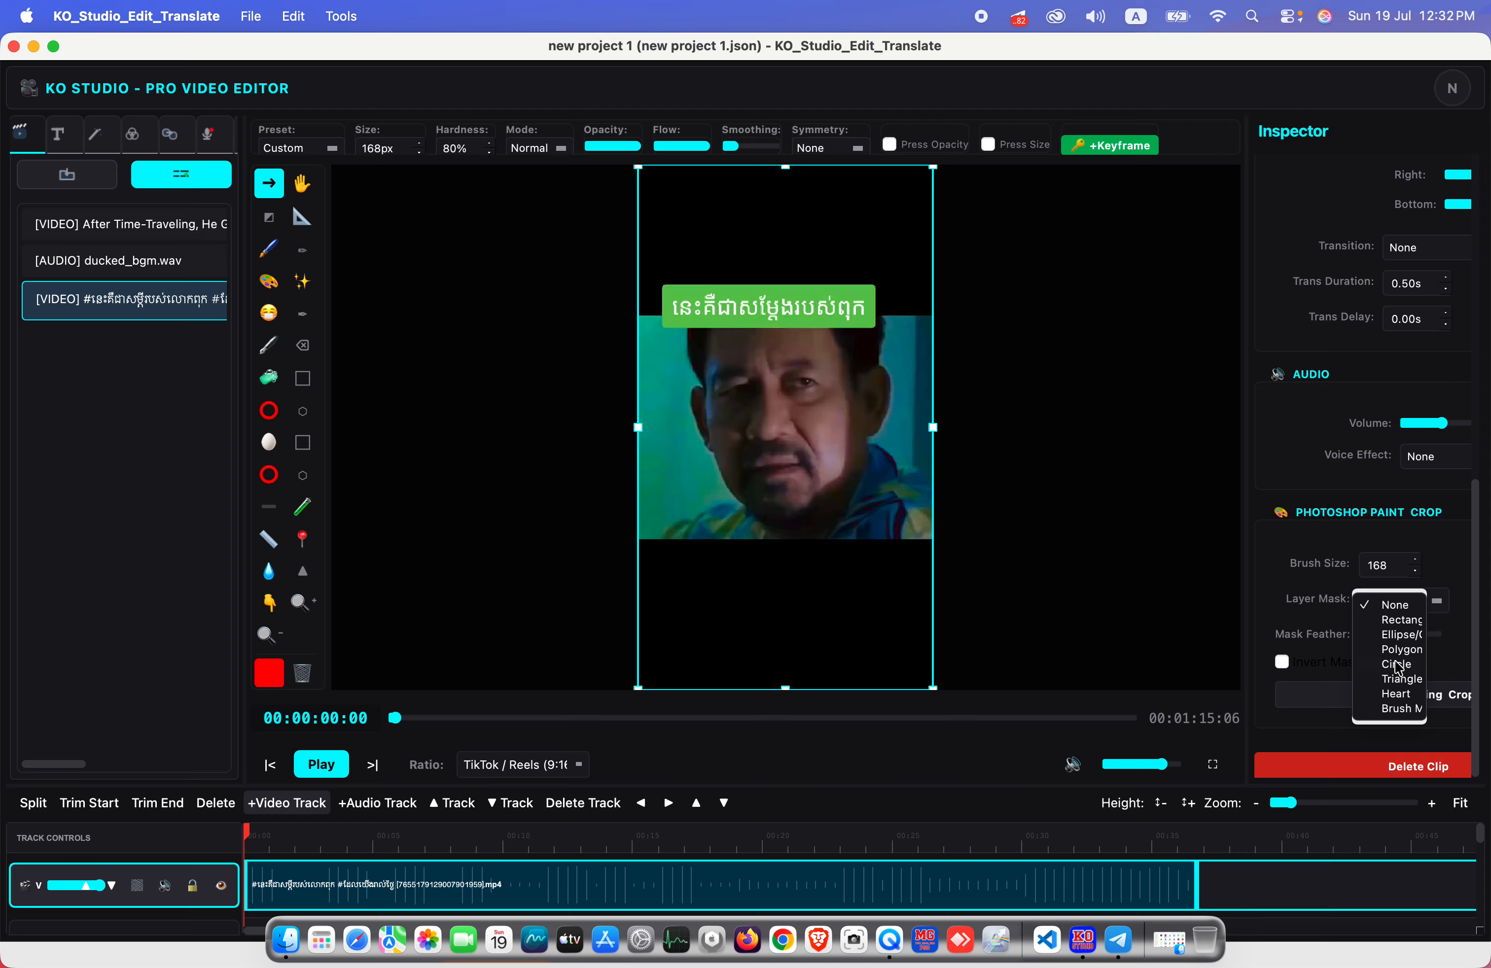
click(1396, 665)
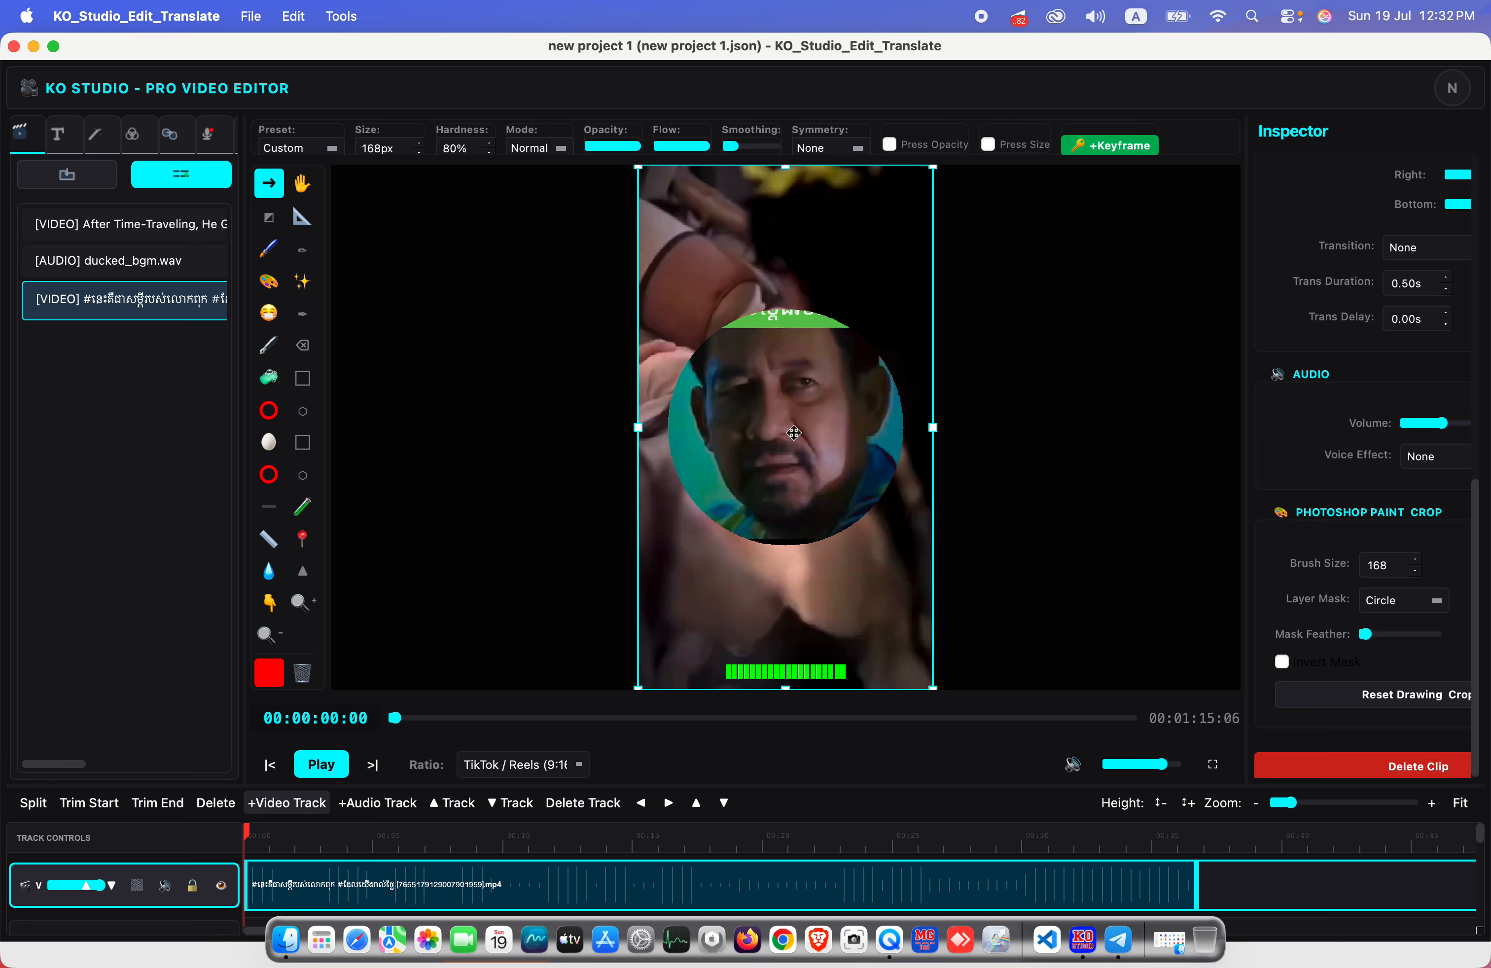
click(268, 412)
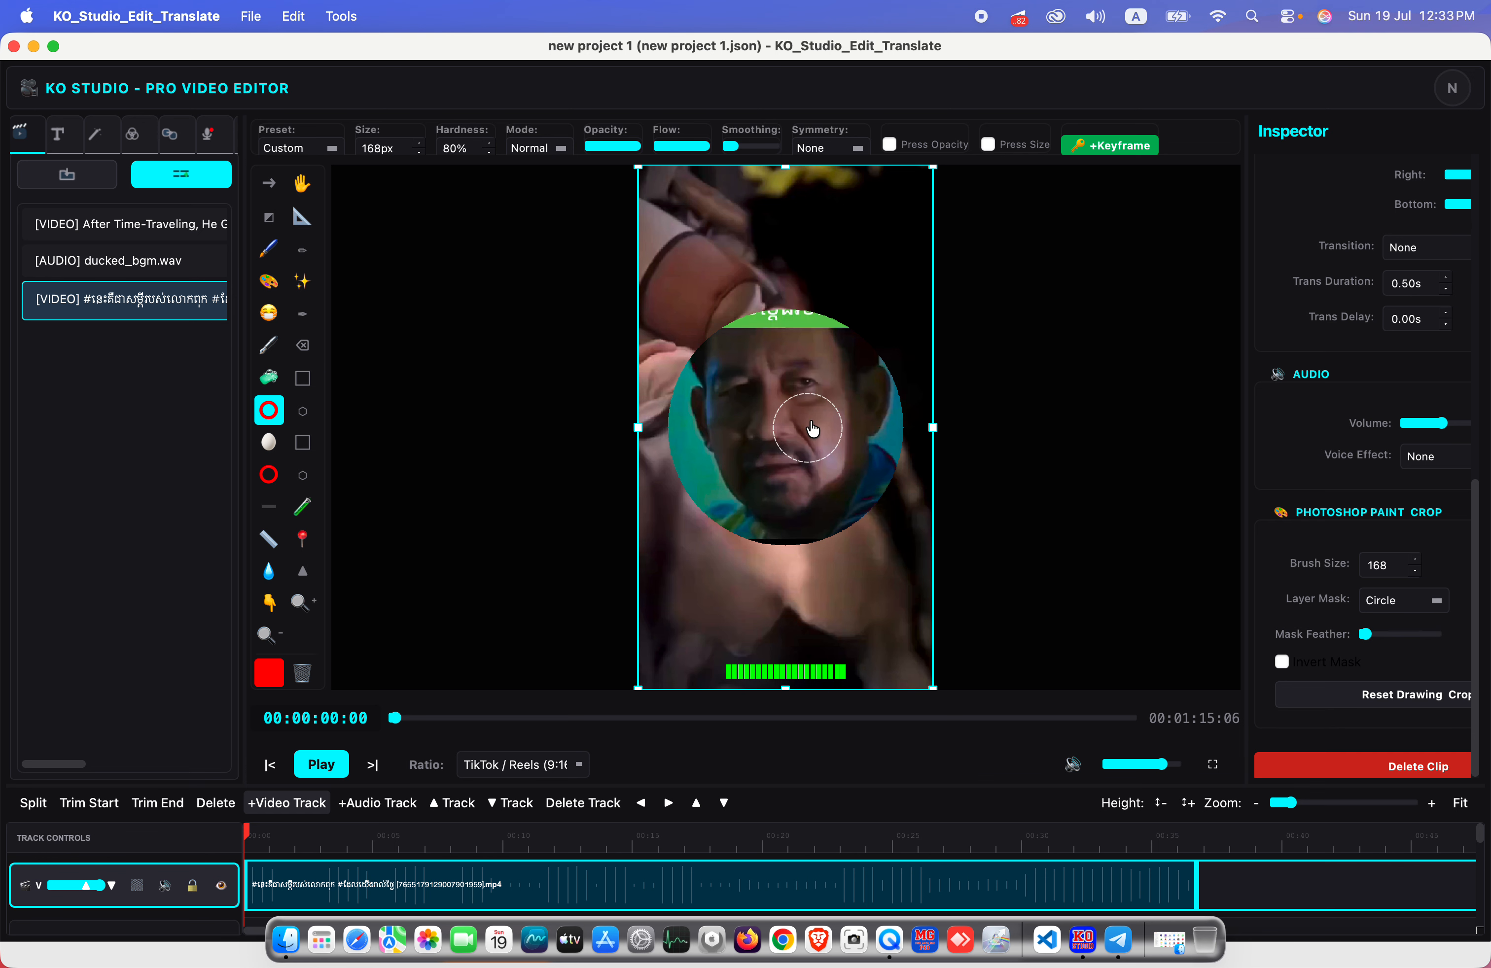
click(1282, 664)
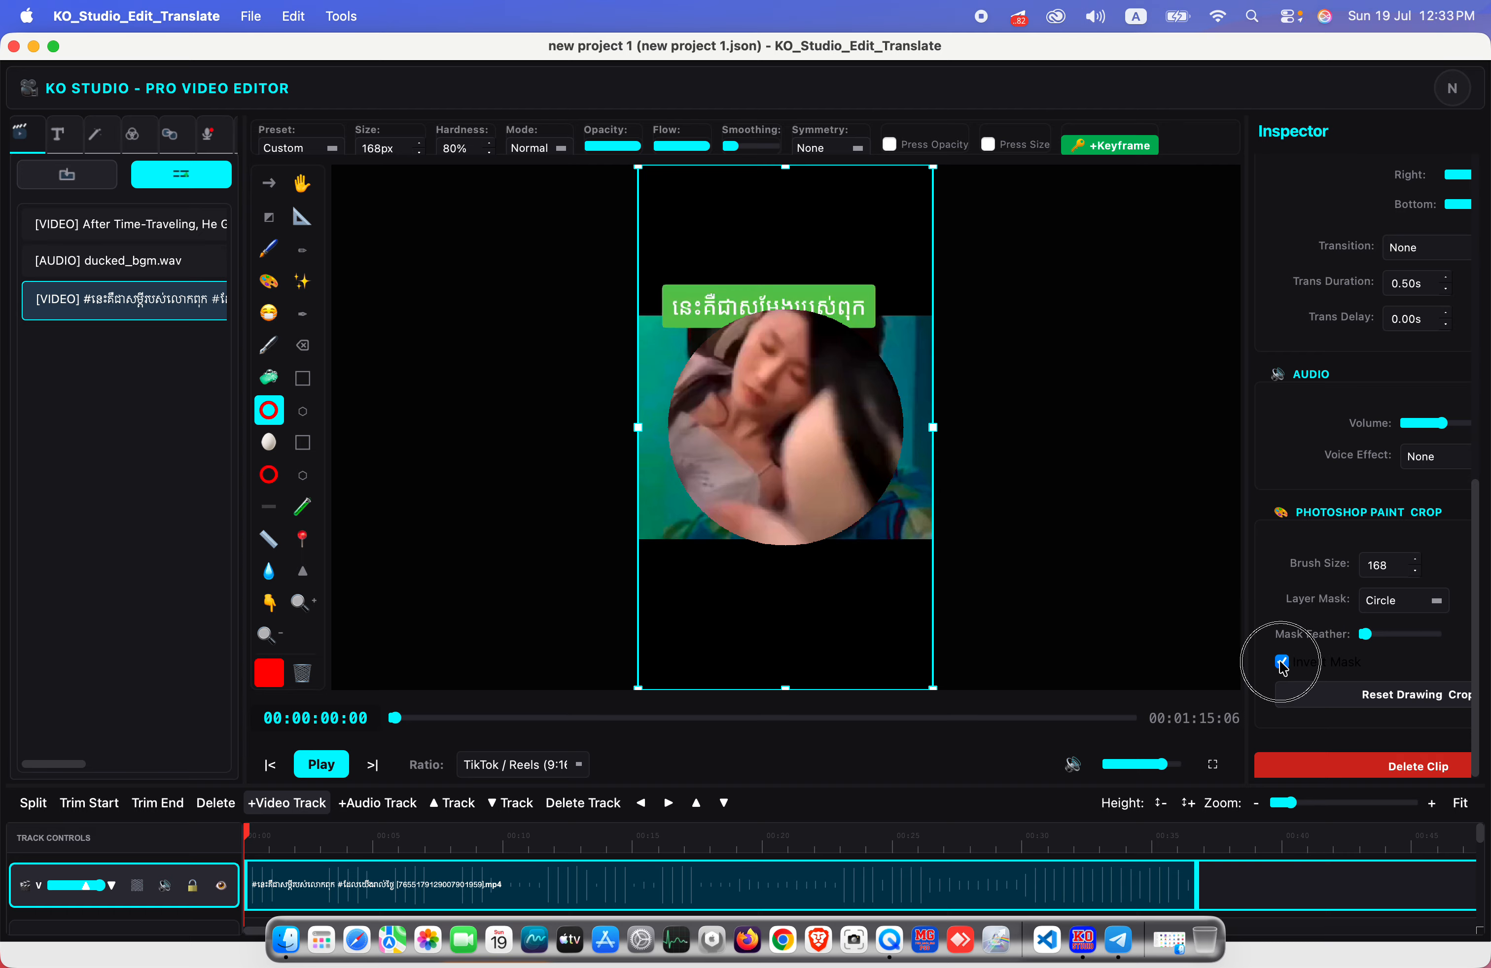
click(1282, 664)
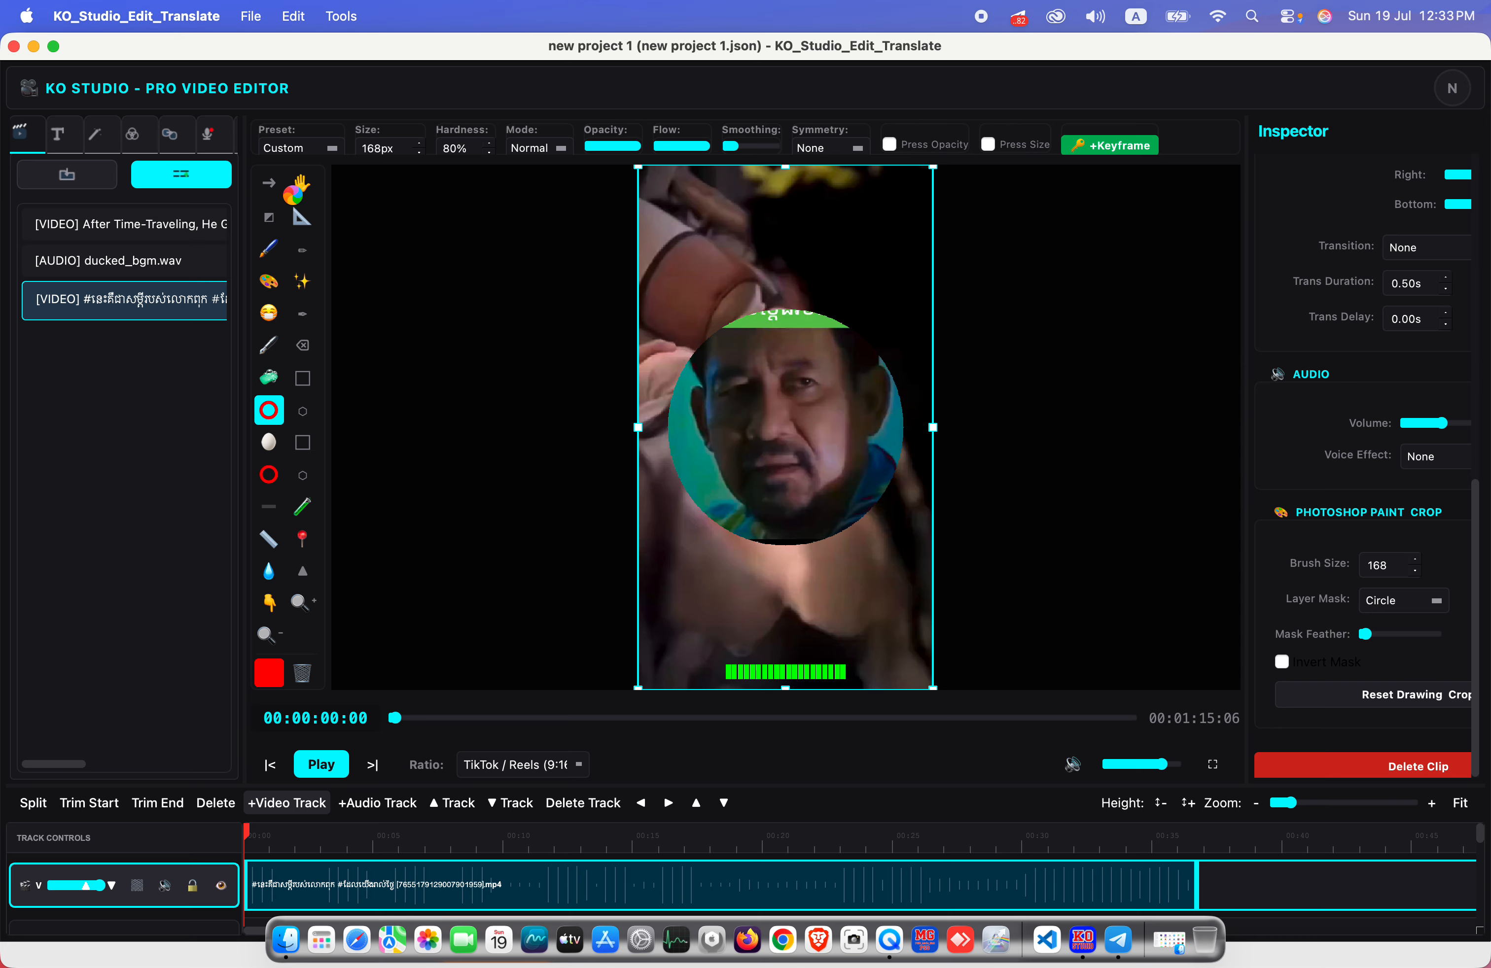
click(266, 190)
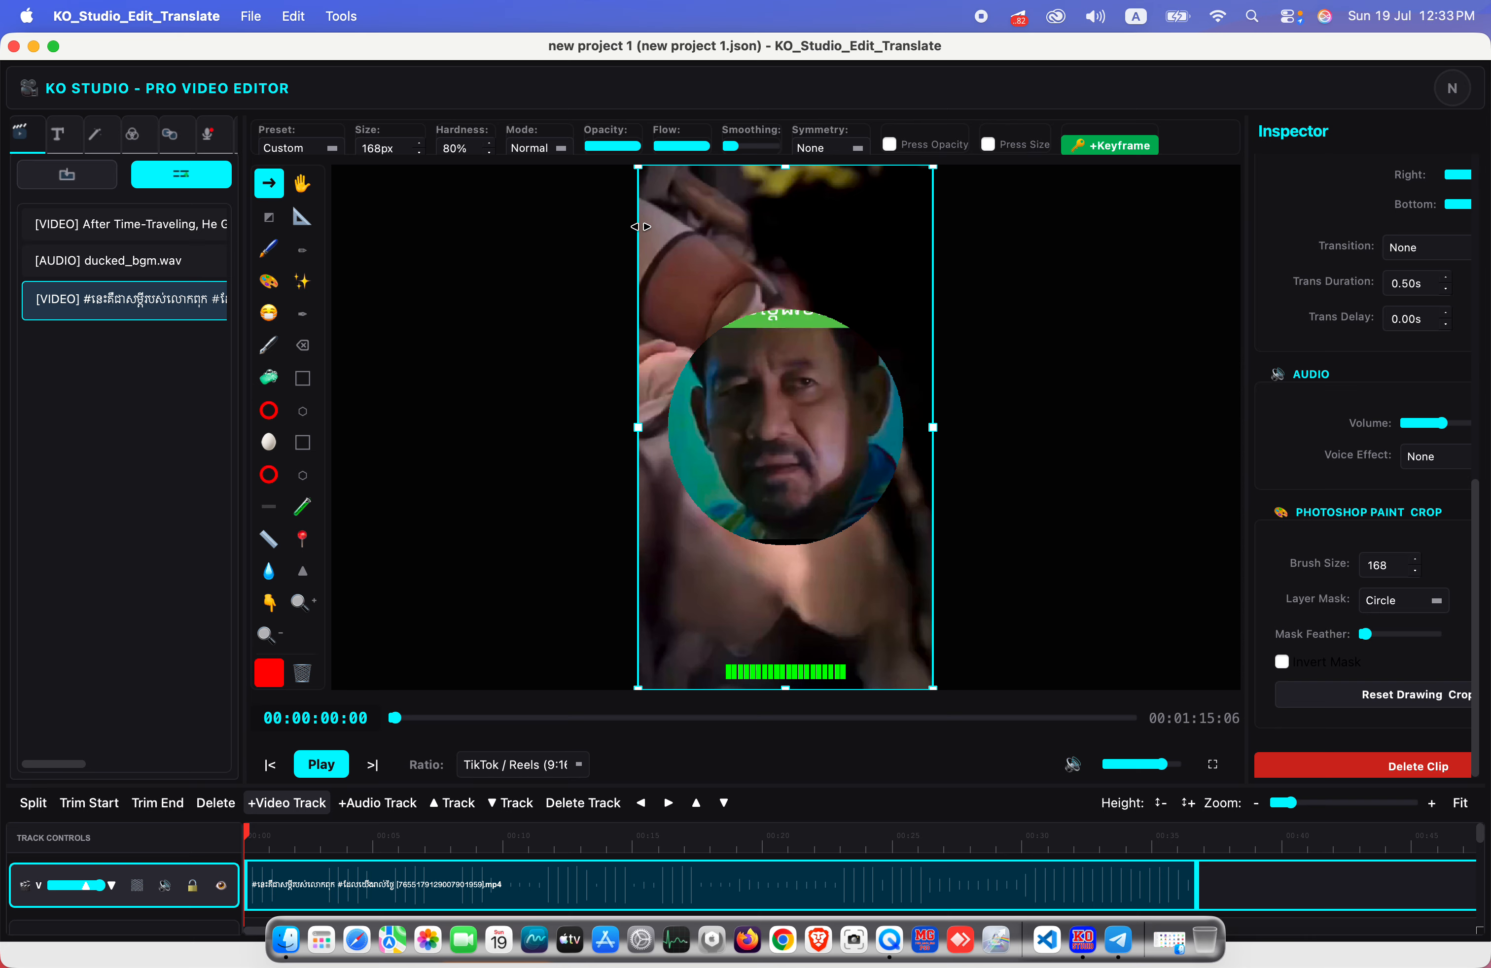
drag(638, 429, 688, 435)
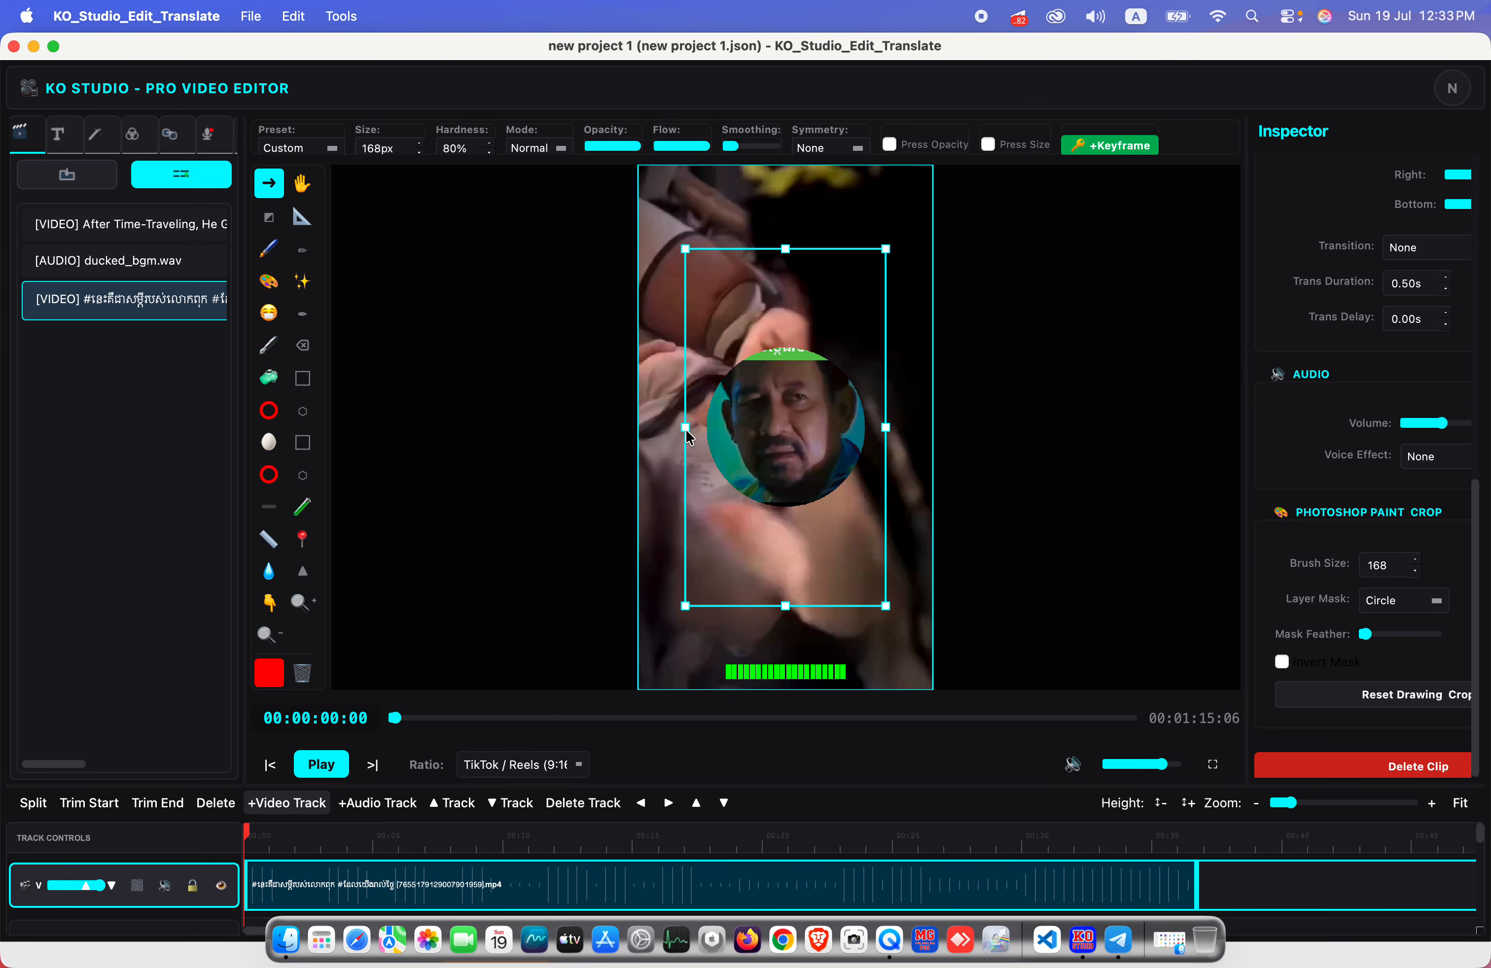
drag(797, 432, 858, 591)
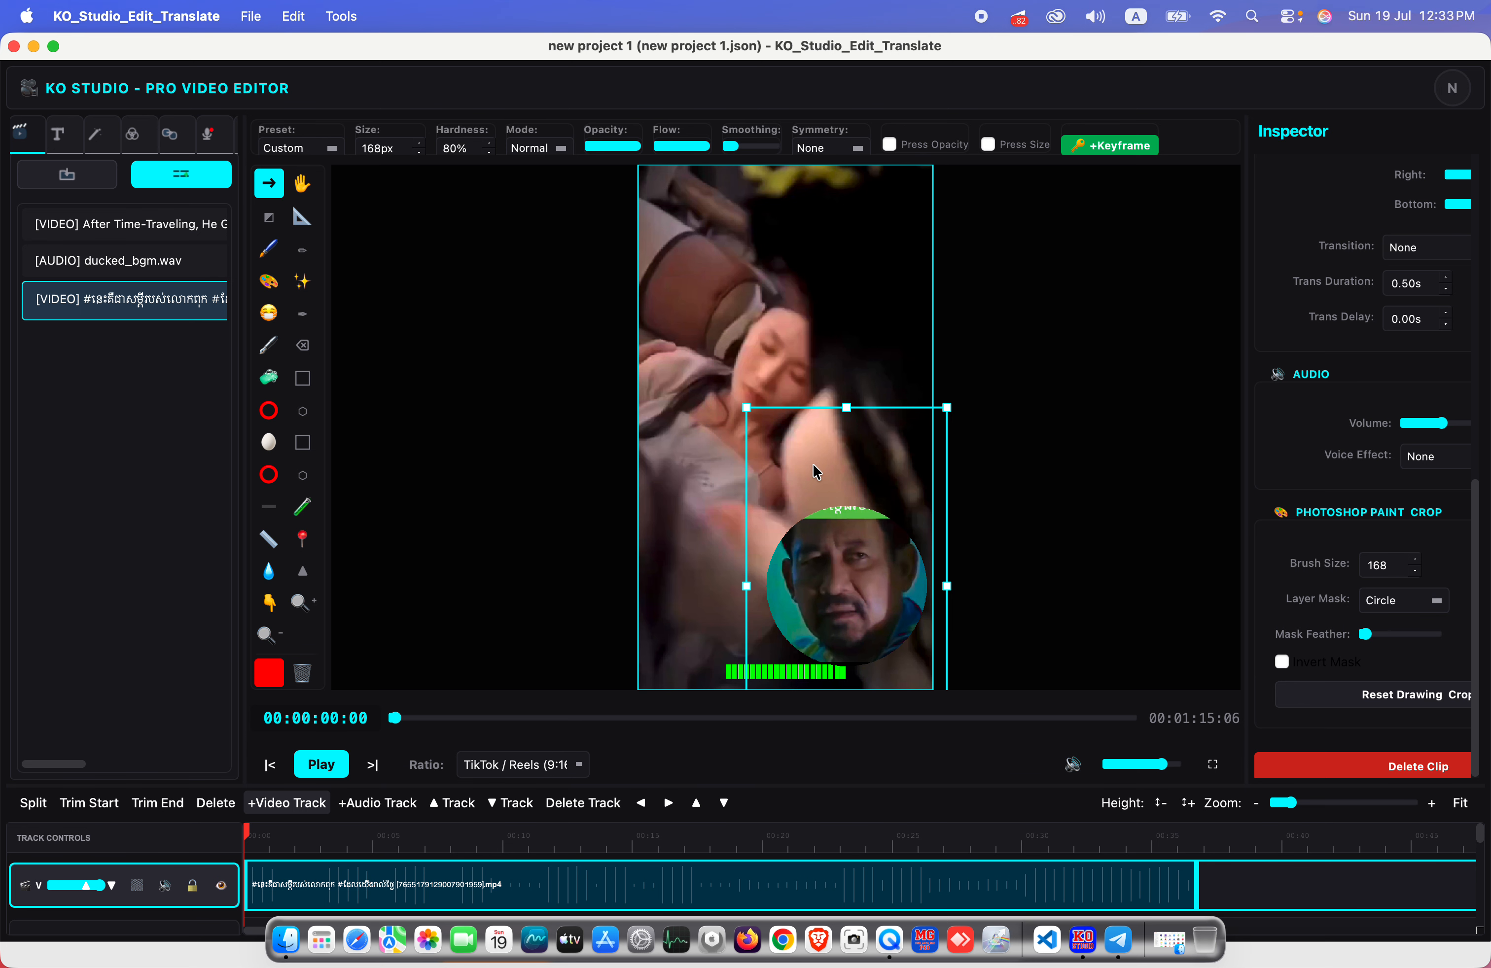
drag(847, 409, 846, 480)
drag(853, 591, 832, 640)
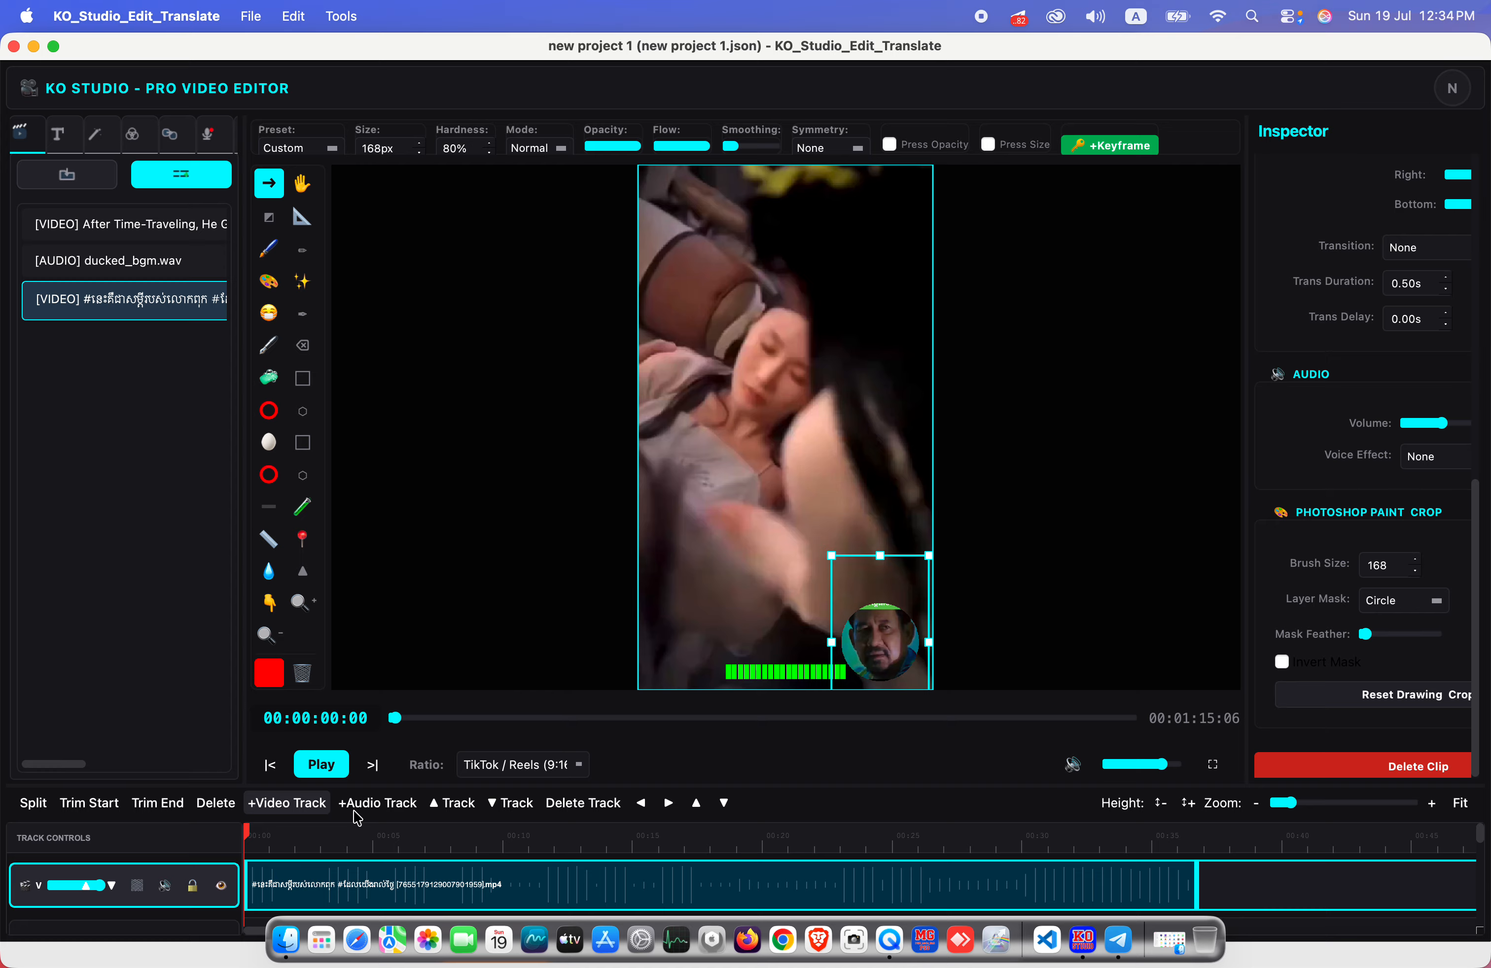
Step: Toggle the track's mute on and off twice, previewing the edit between toggles
click(164, 886)
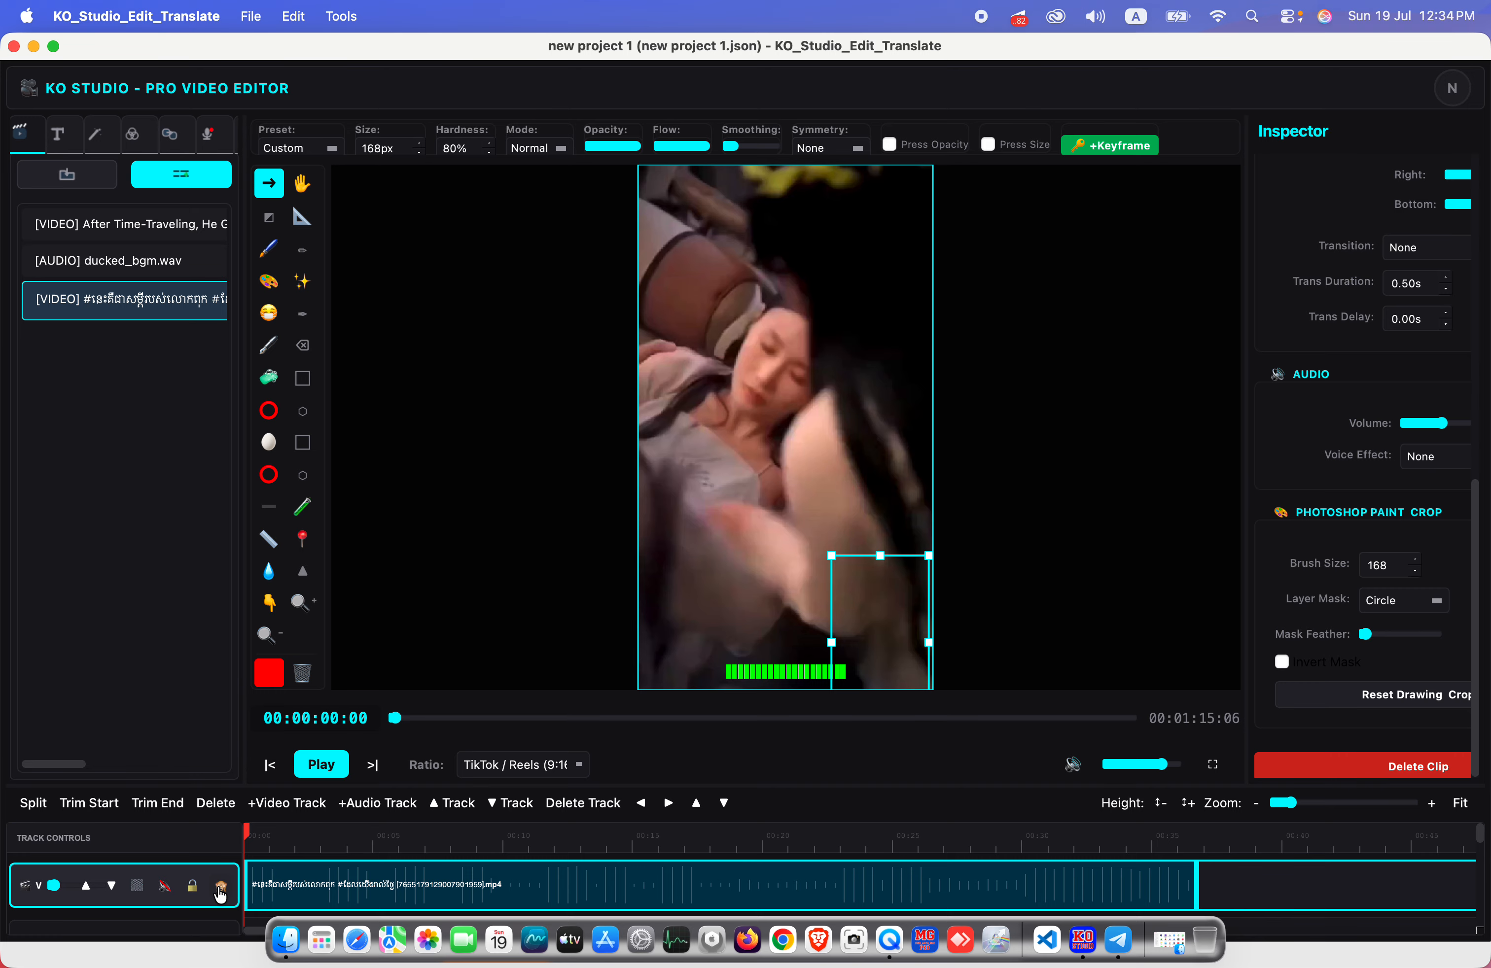
click(220, 890)
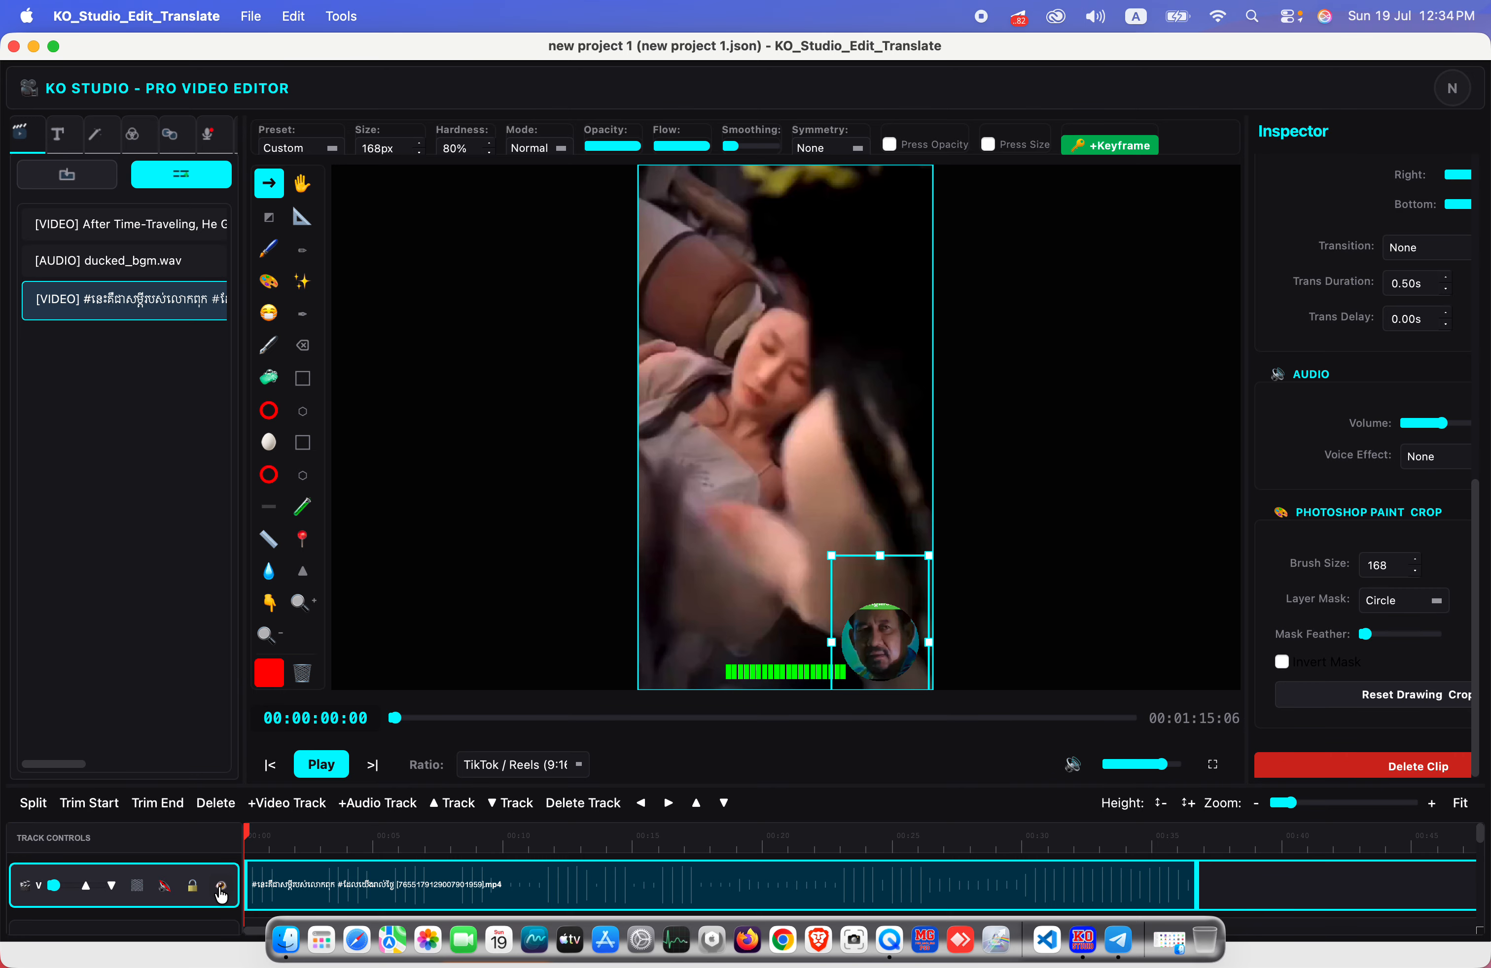
click(320, 765)
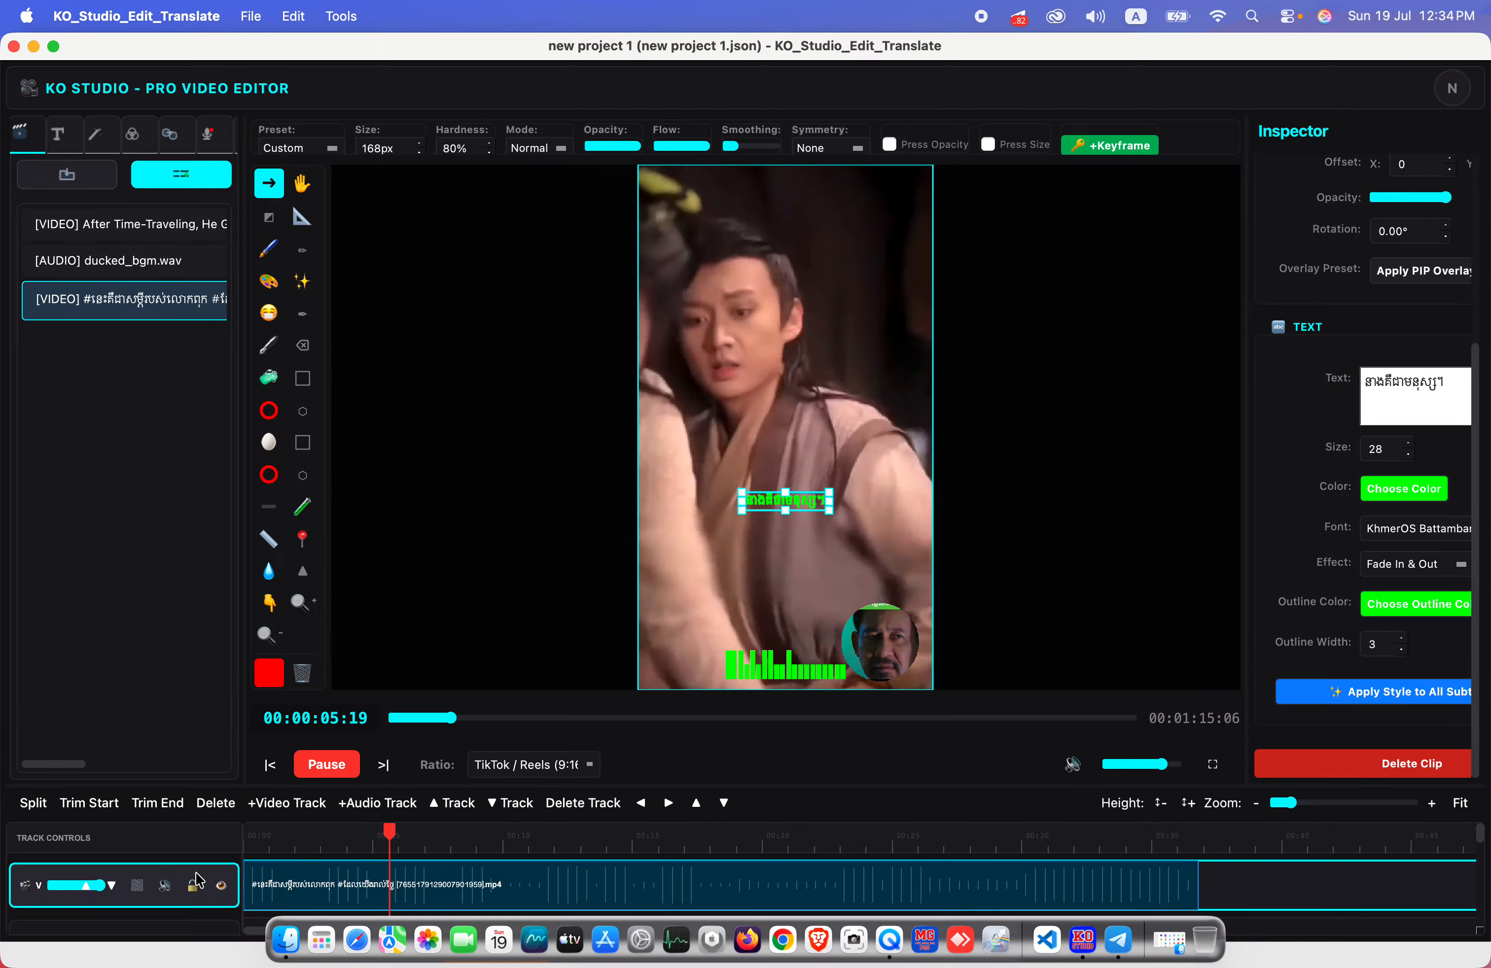
click(322, 767)
click(164, 889)
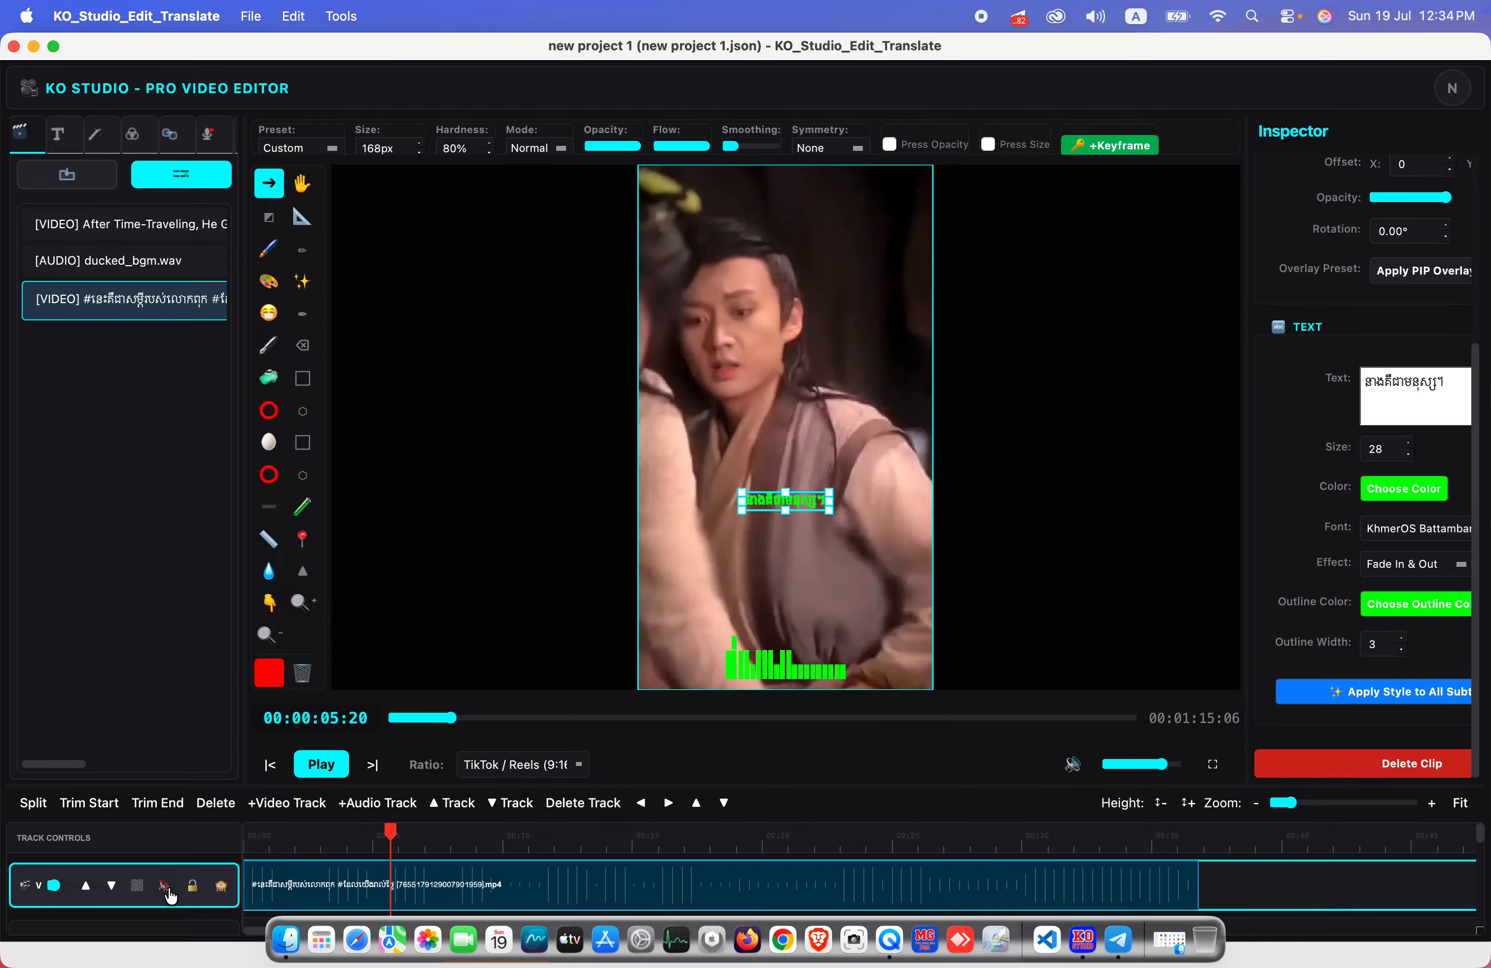
click(220, 885)
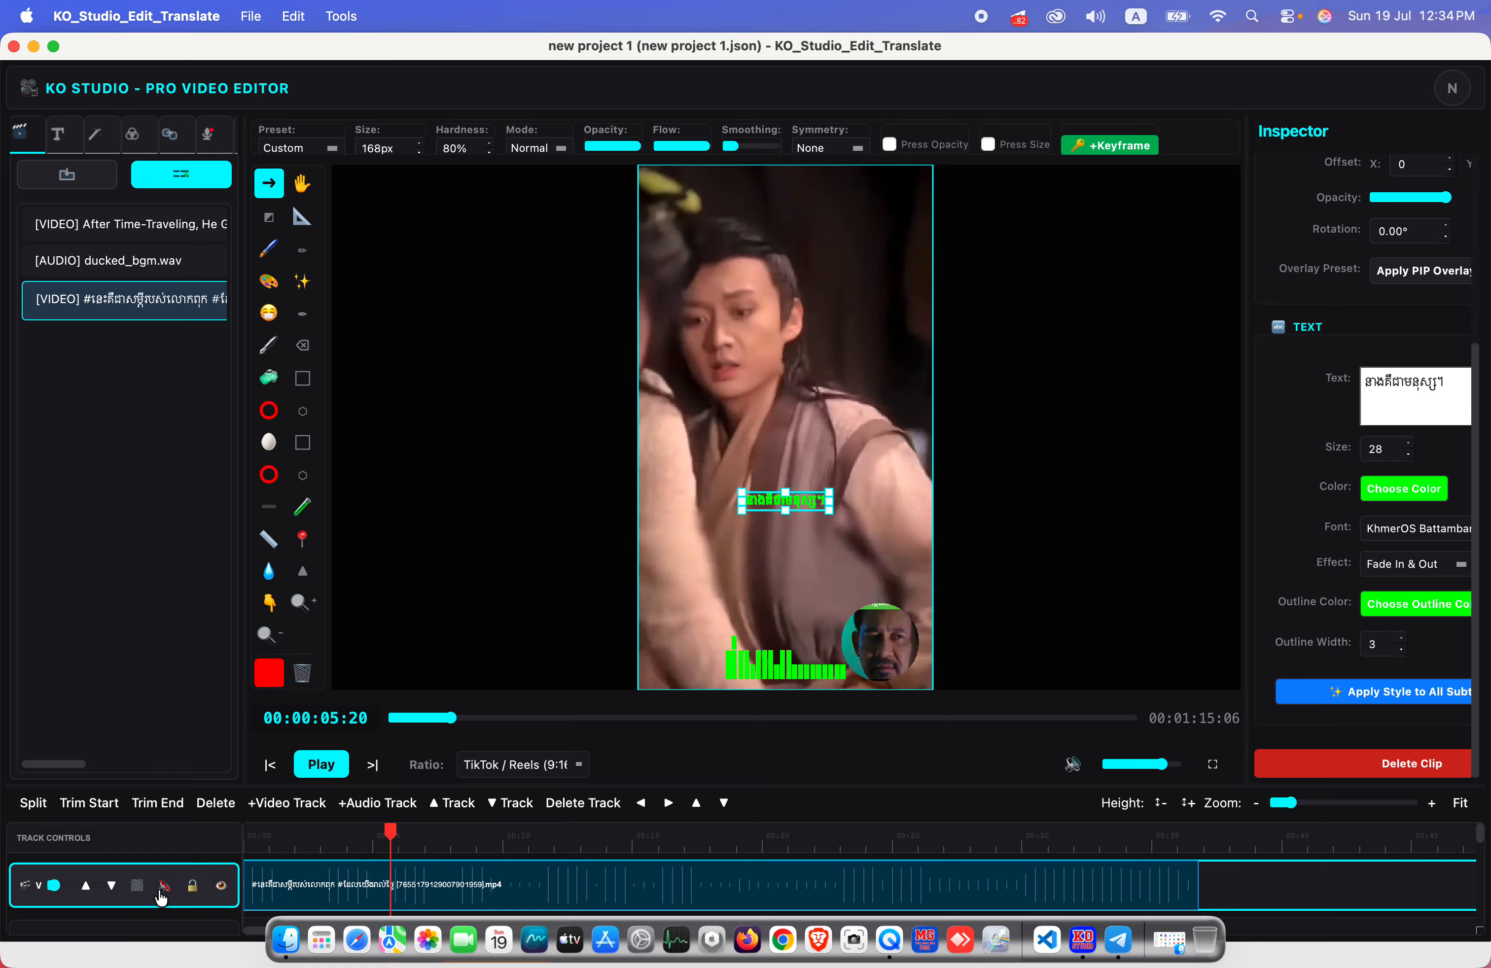
click(320, 766)
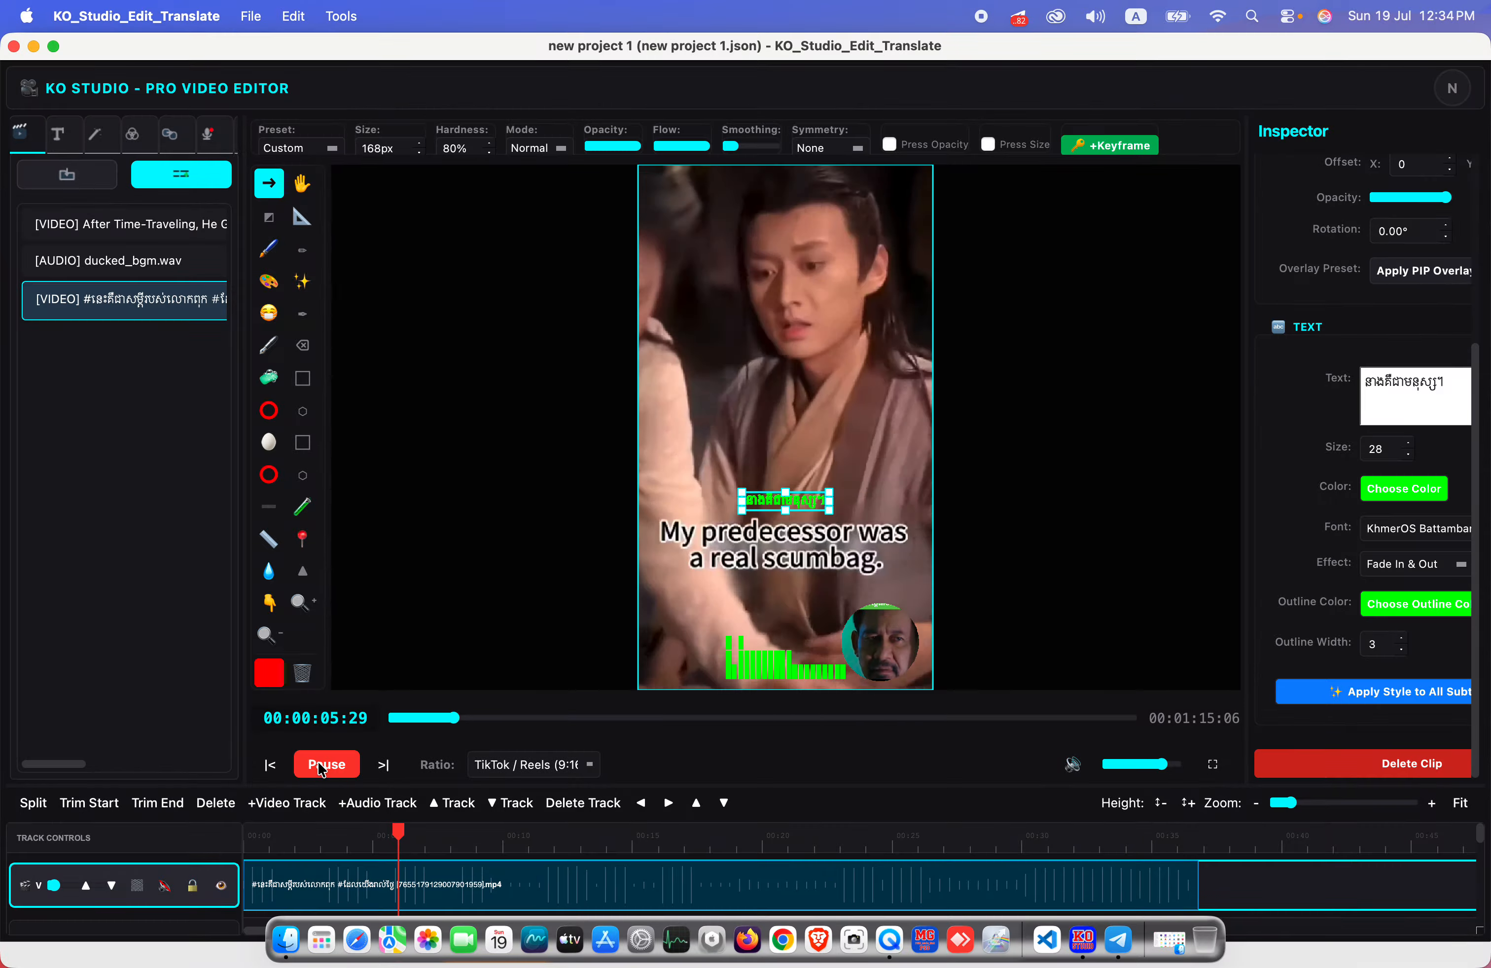
click(320, 765)
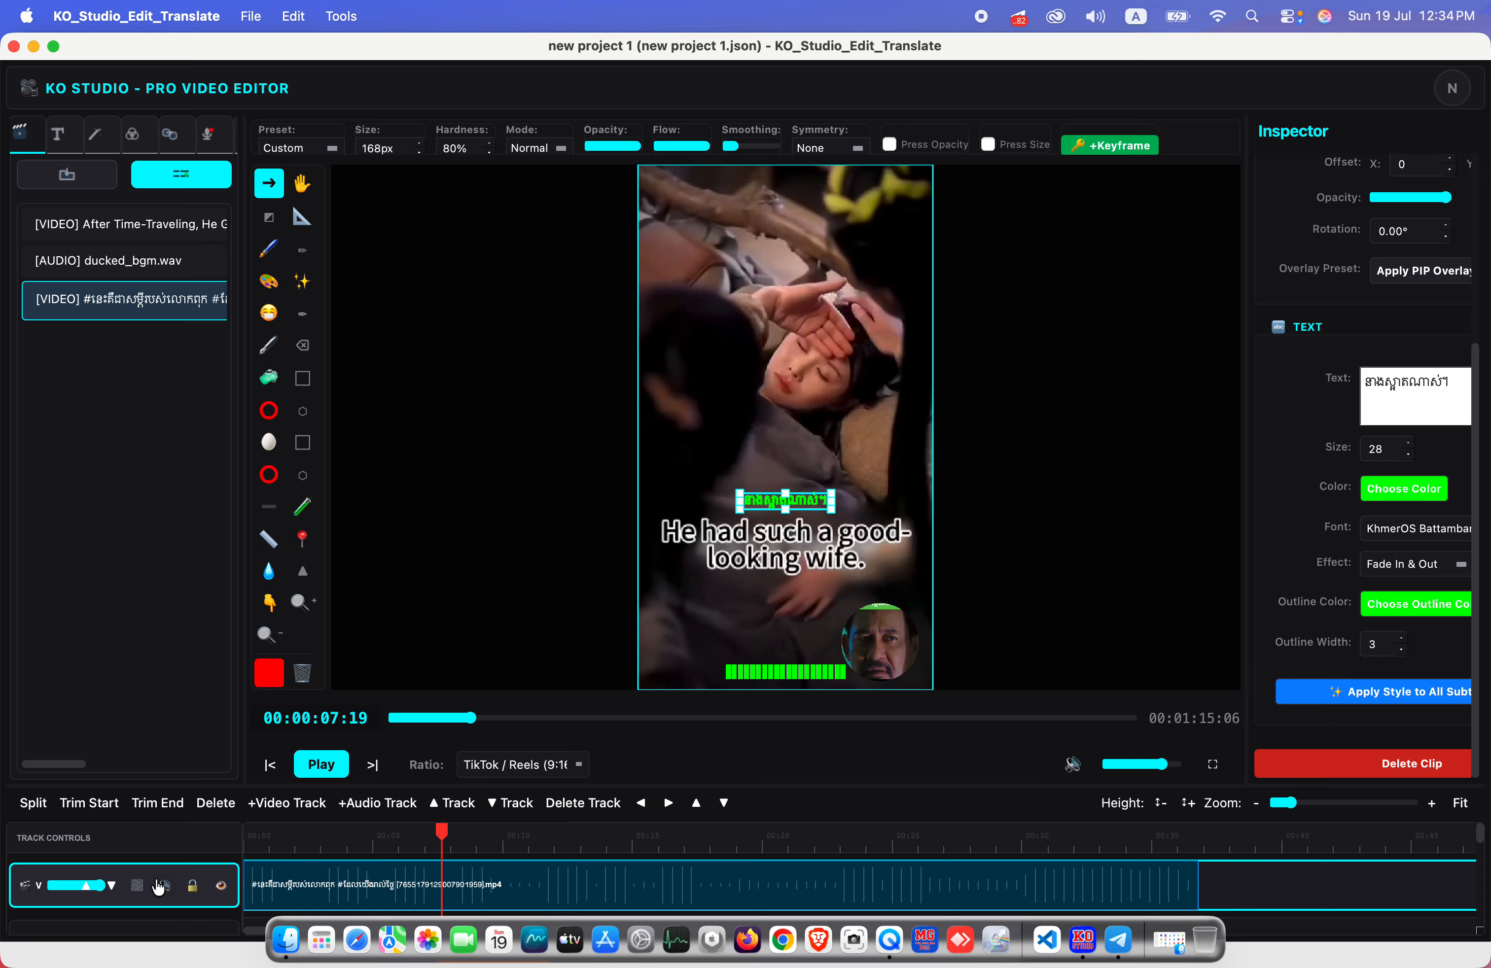
Step: Lower the track volume, preview playback, then raise the volume back to maximum
drag(100, 891, 53, 893)
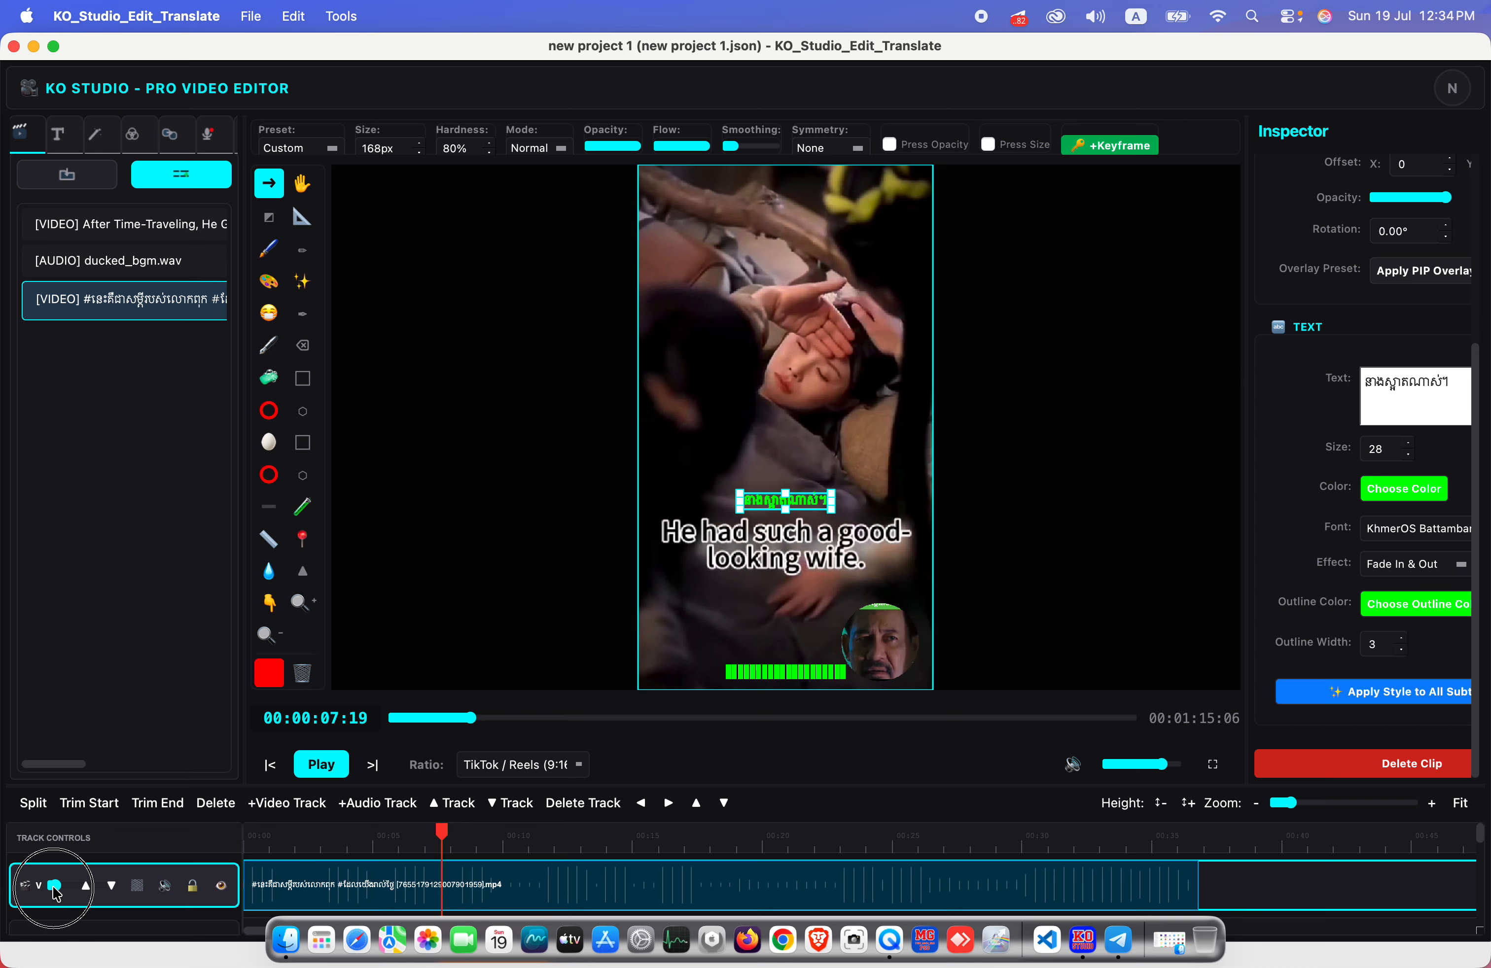
click(317, 768)
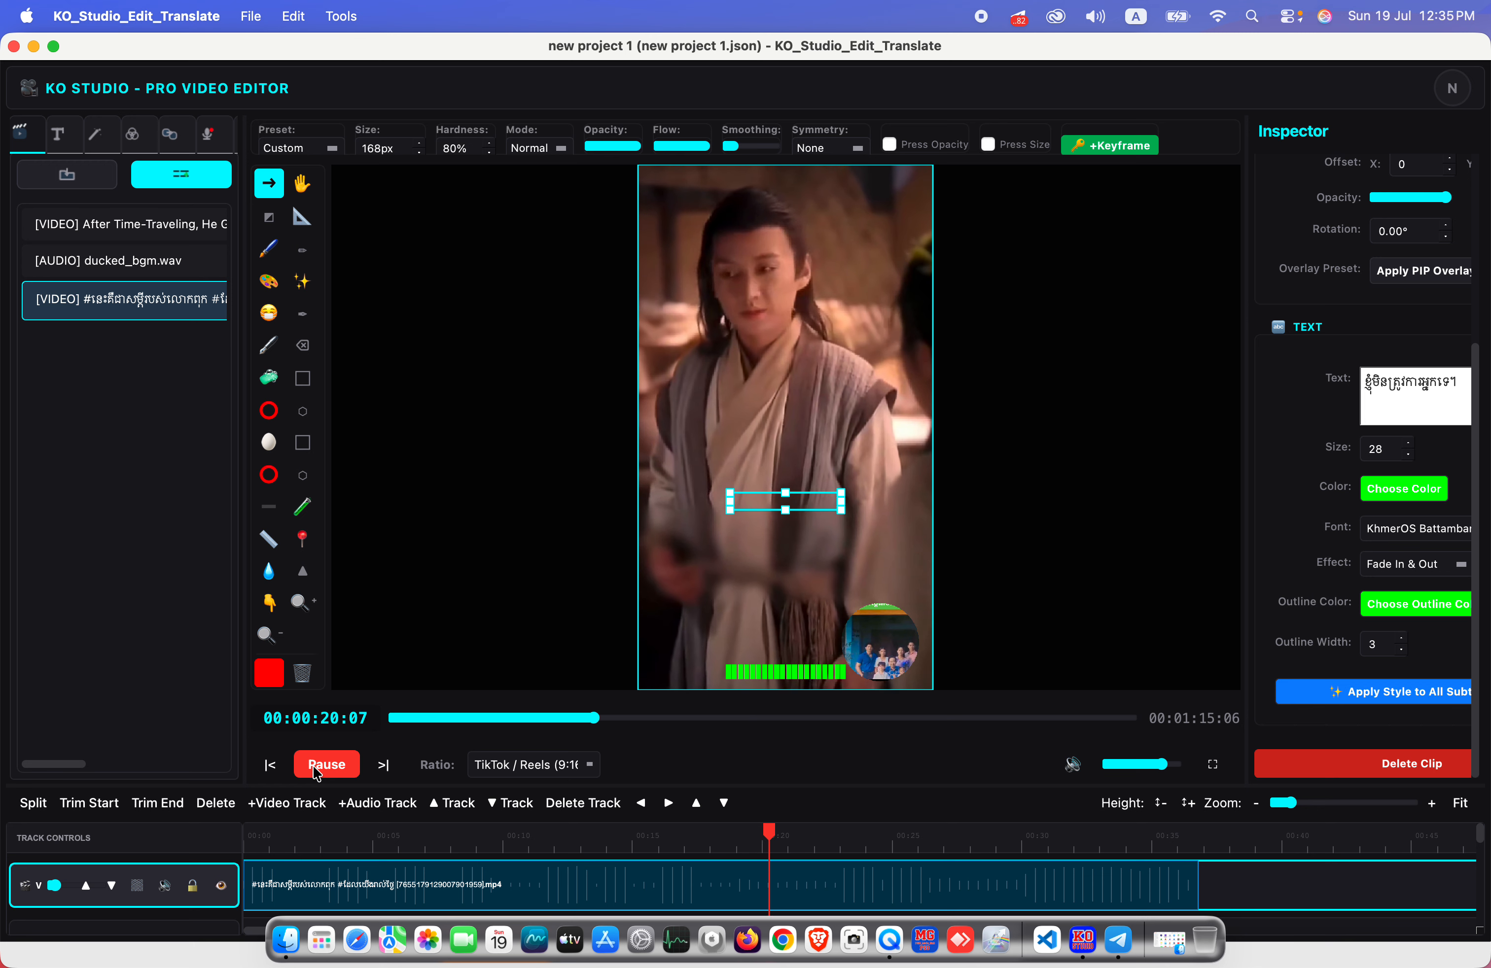
key(space)
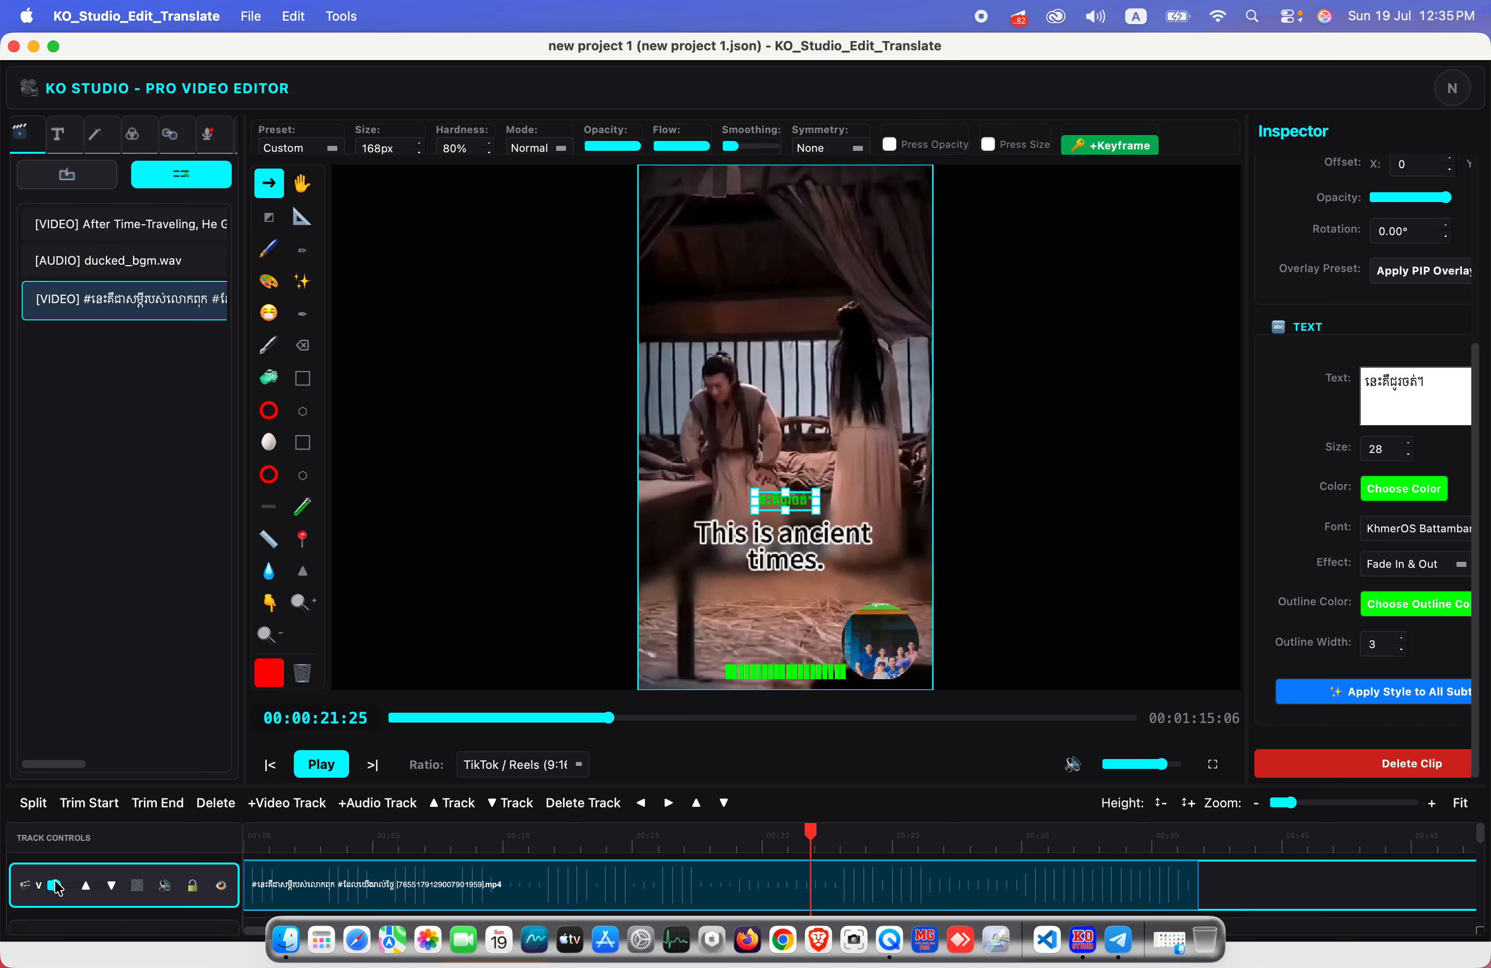
click(82, 887)
drag(81, 886, 146, 888)
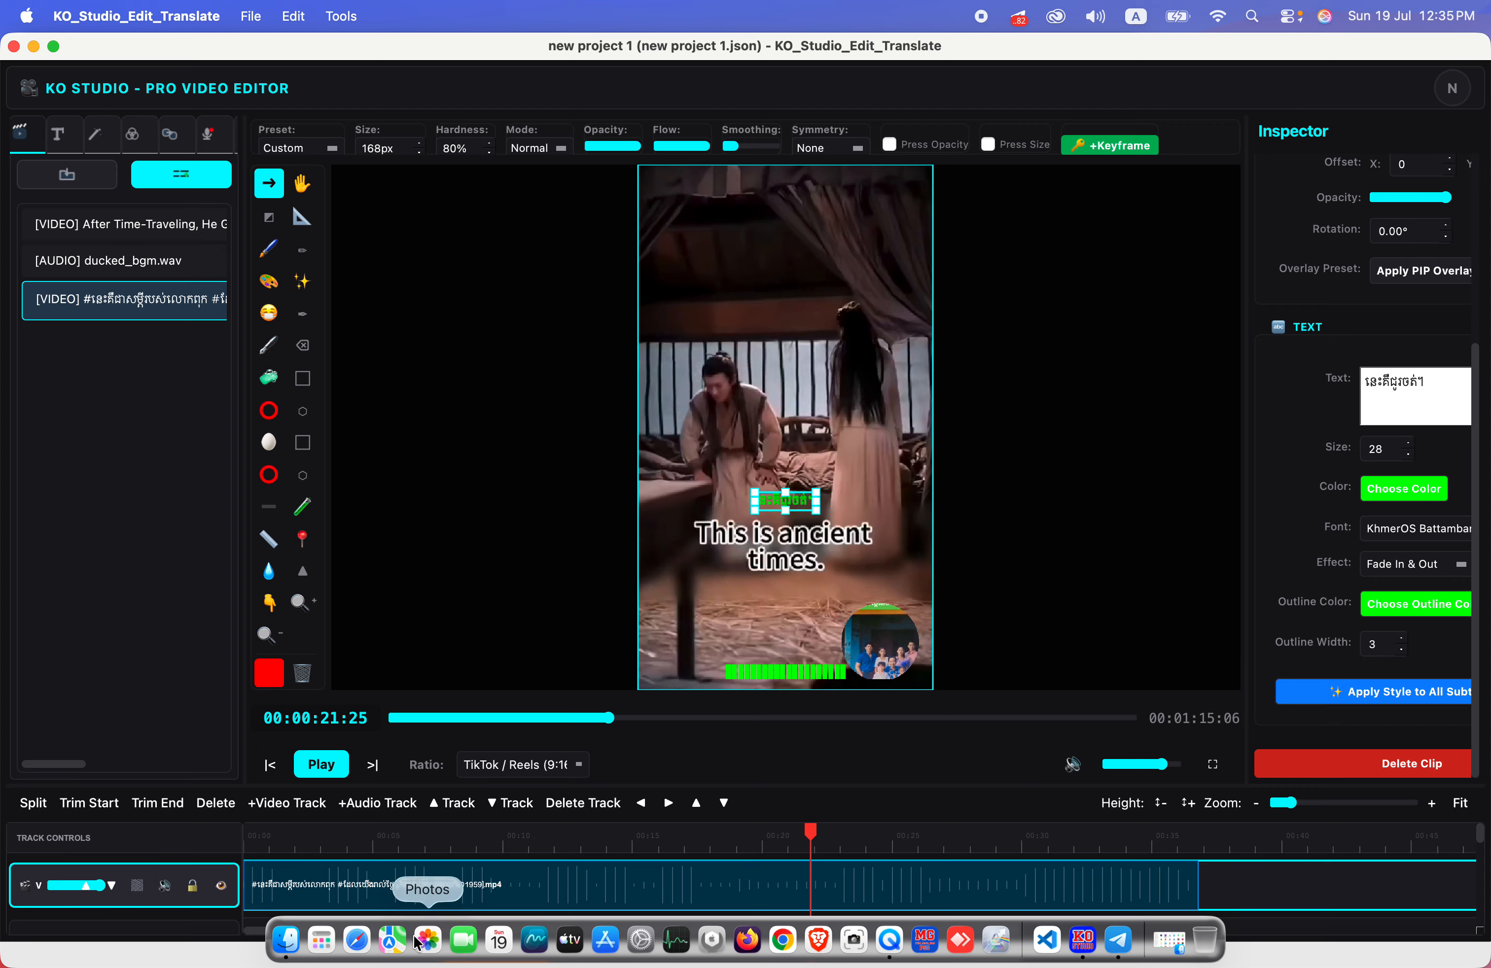
Step: Apply Mute Clip Audio to the main clip and preview to confirm
right_click(405, 899)
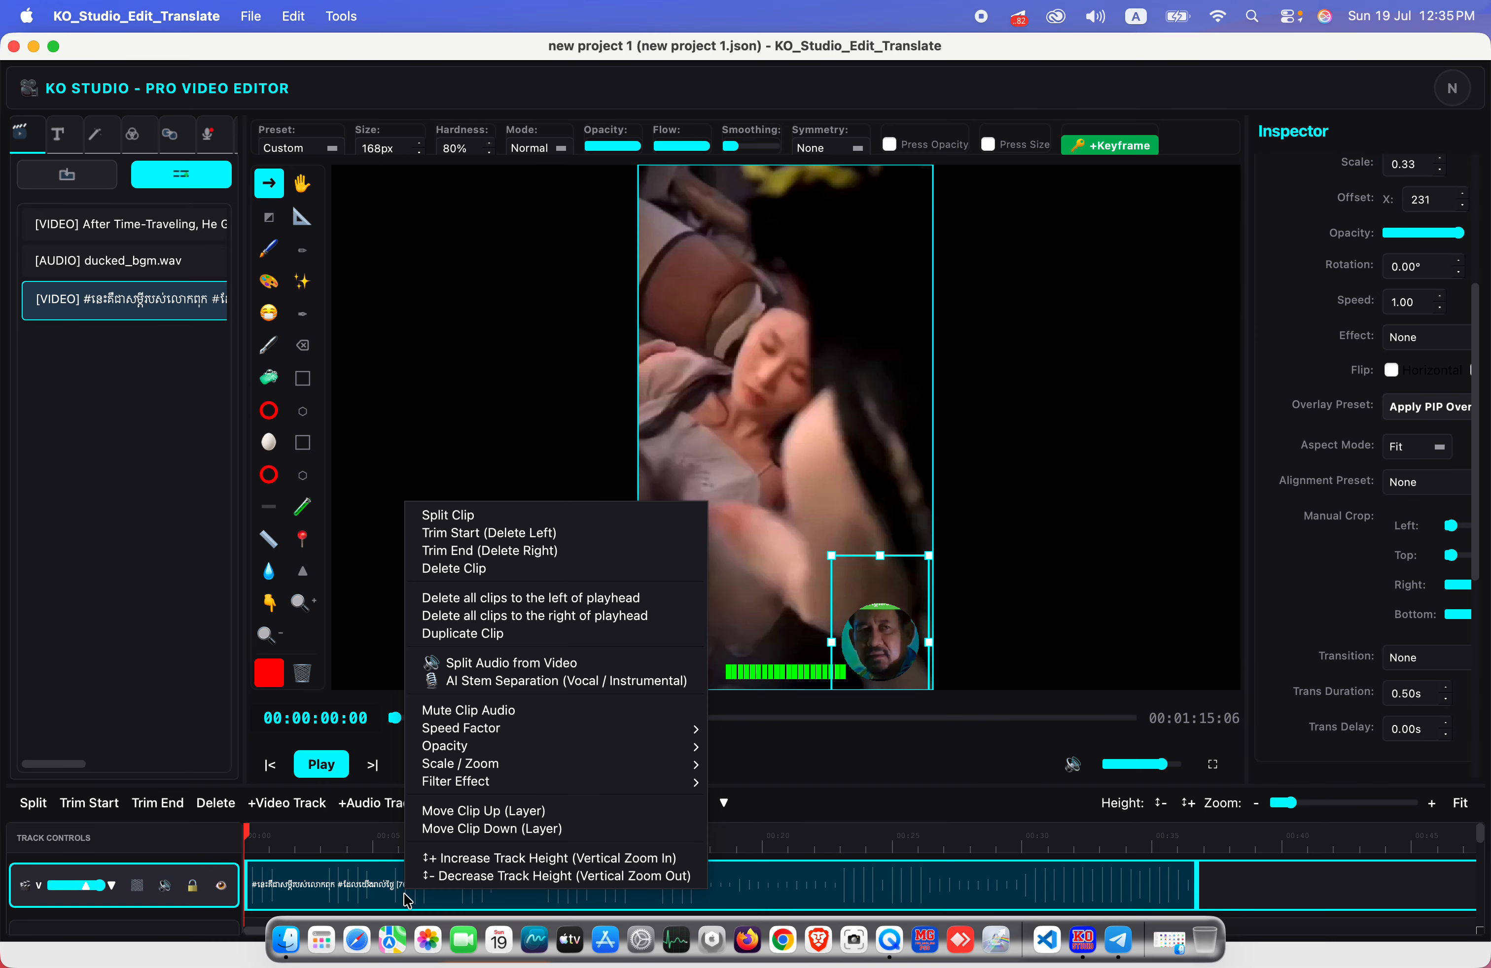
mouse_move(457, 734)
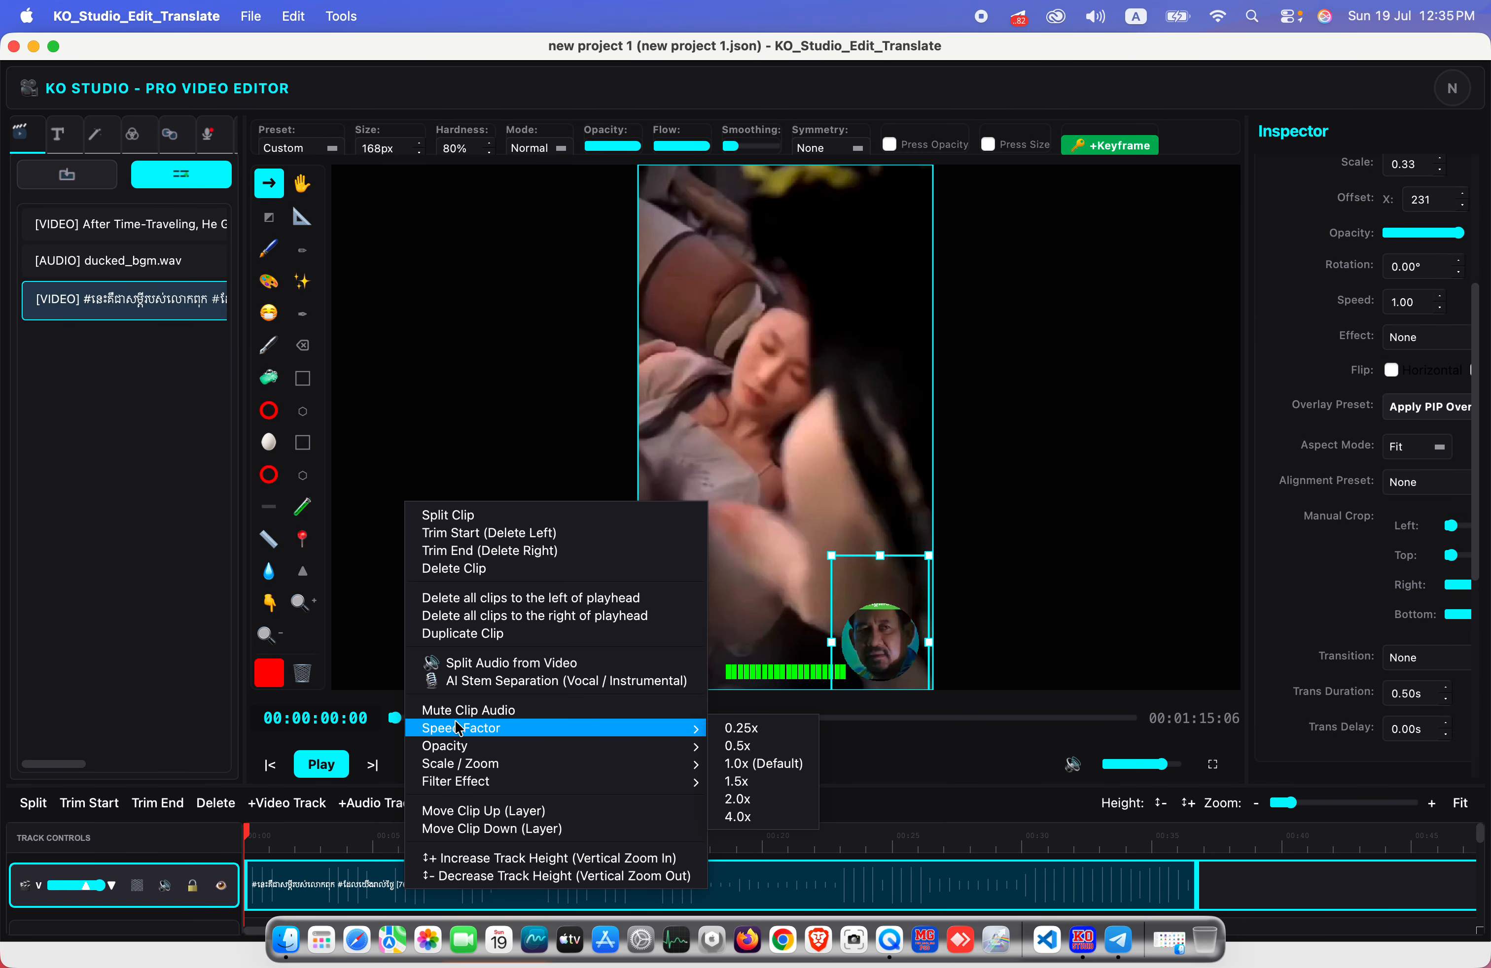
click(458, 713)
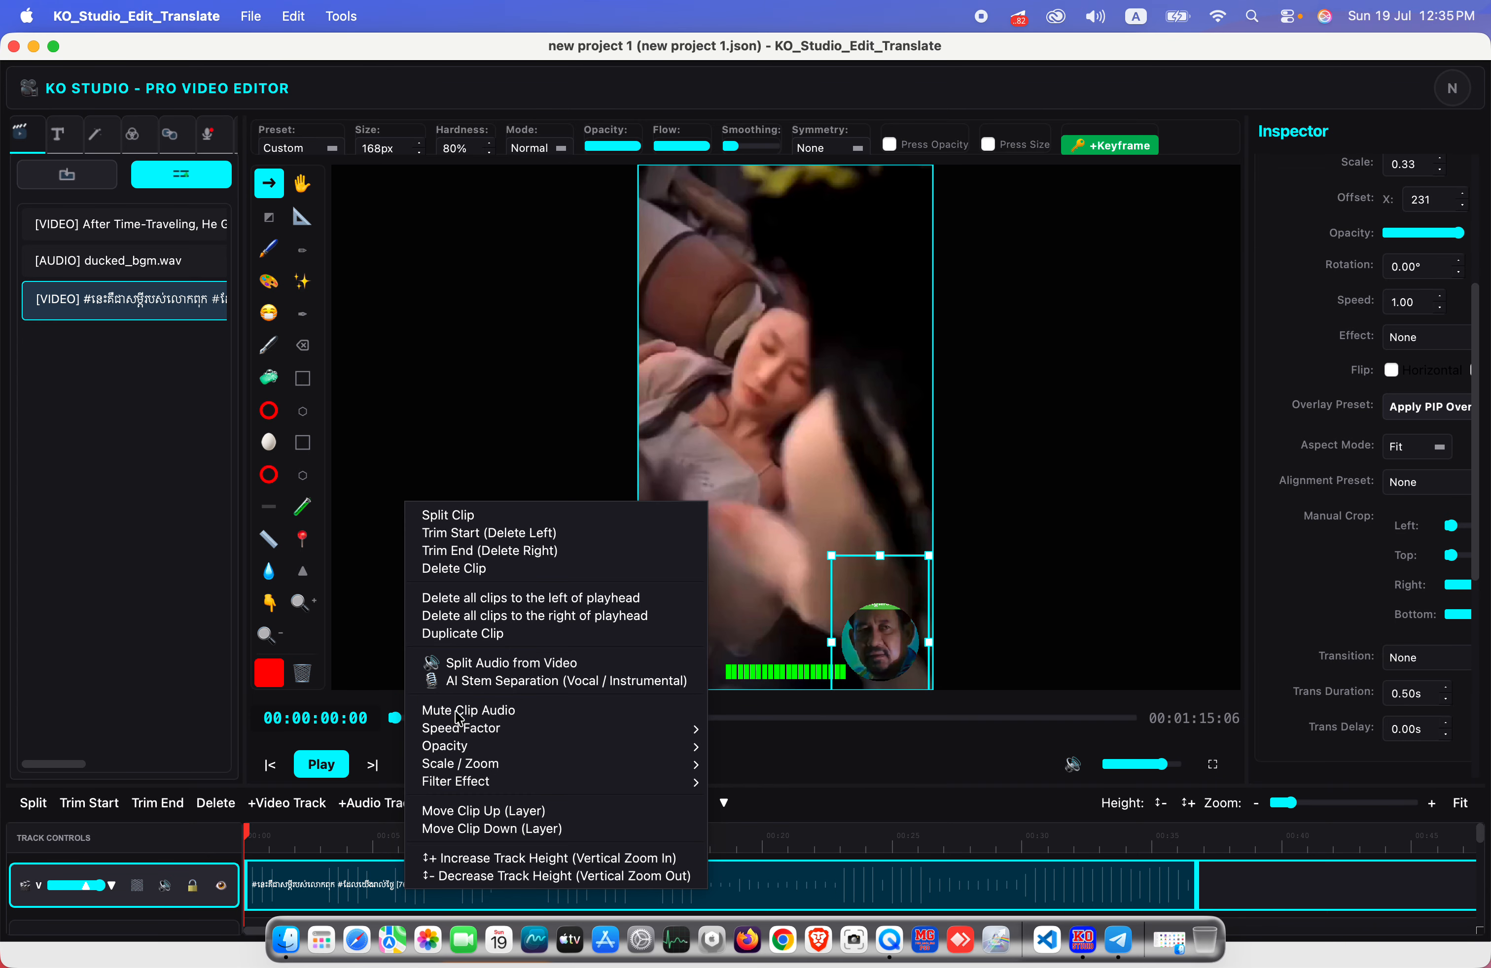
click(335, 765)
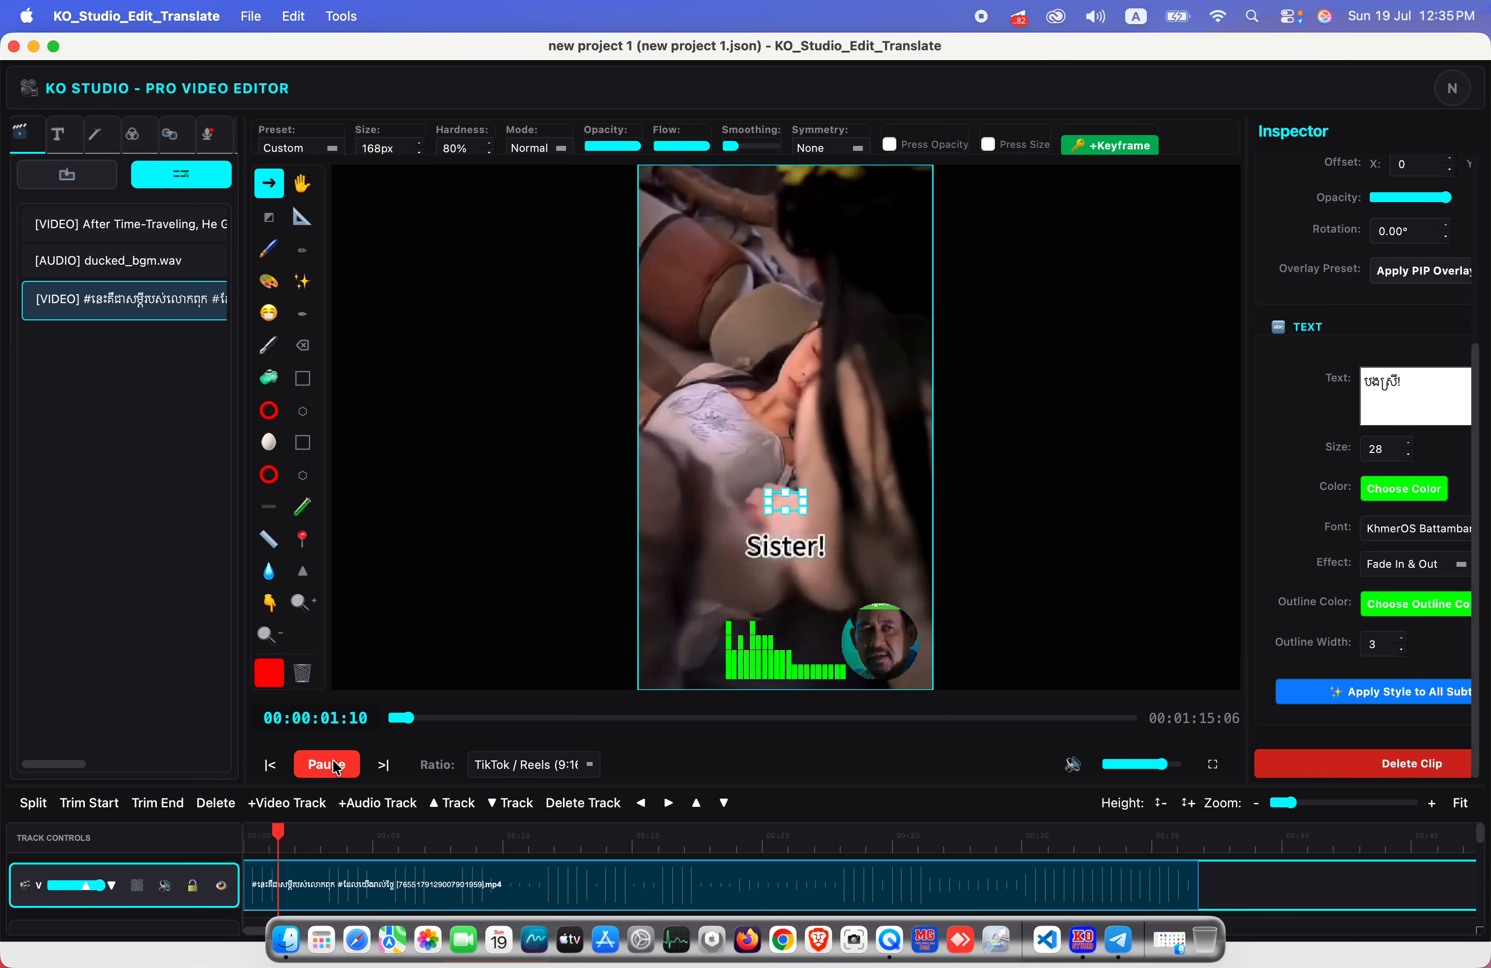
click(333, 764)
Step: Browse the clip's Speed Factor and Filter Effect submenus, then close without applying
right_click(327, 869)
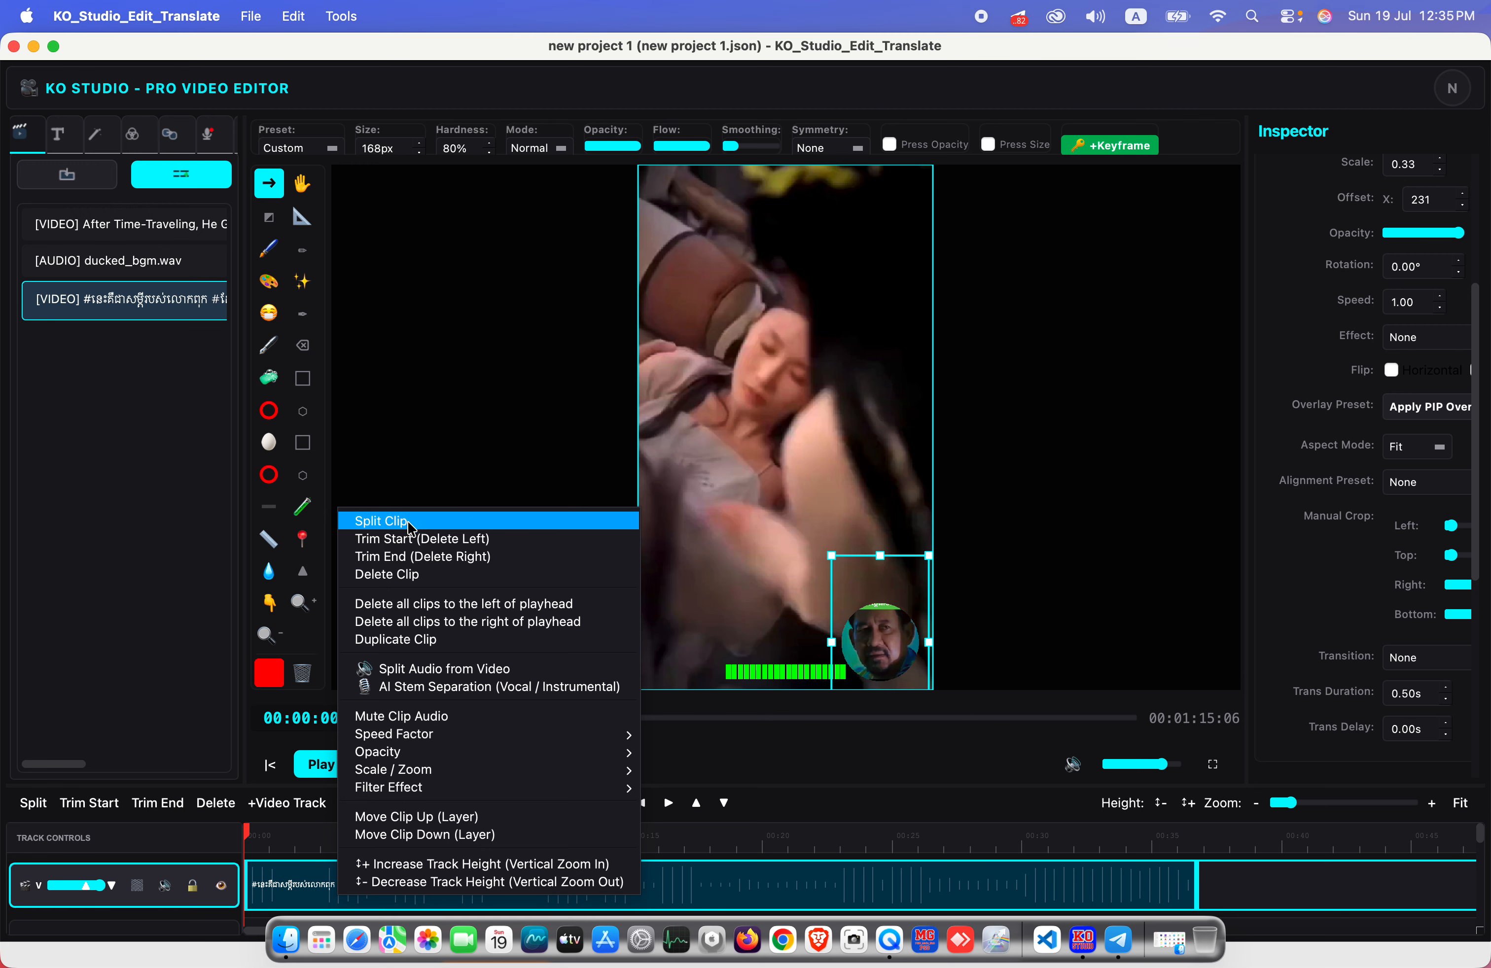
mouse_move(410, 732)
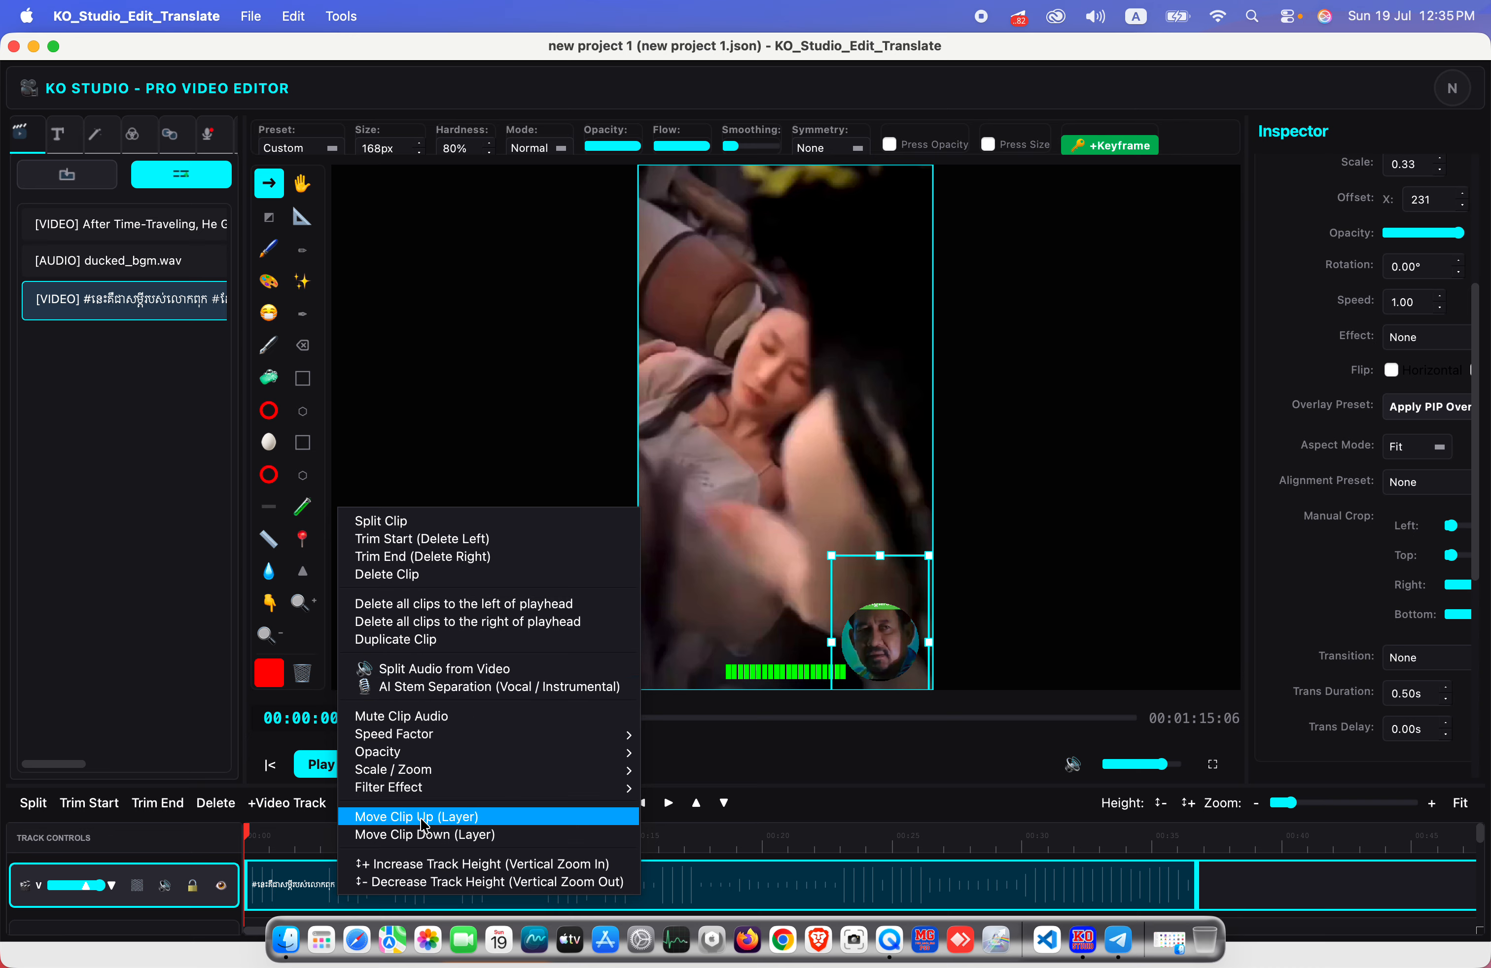
mouse_move(429, 793)
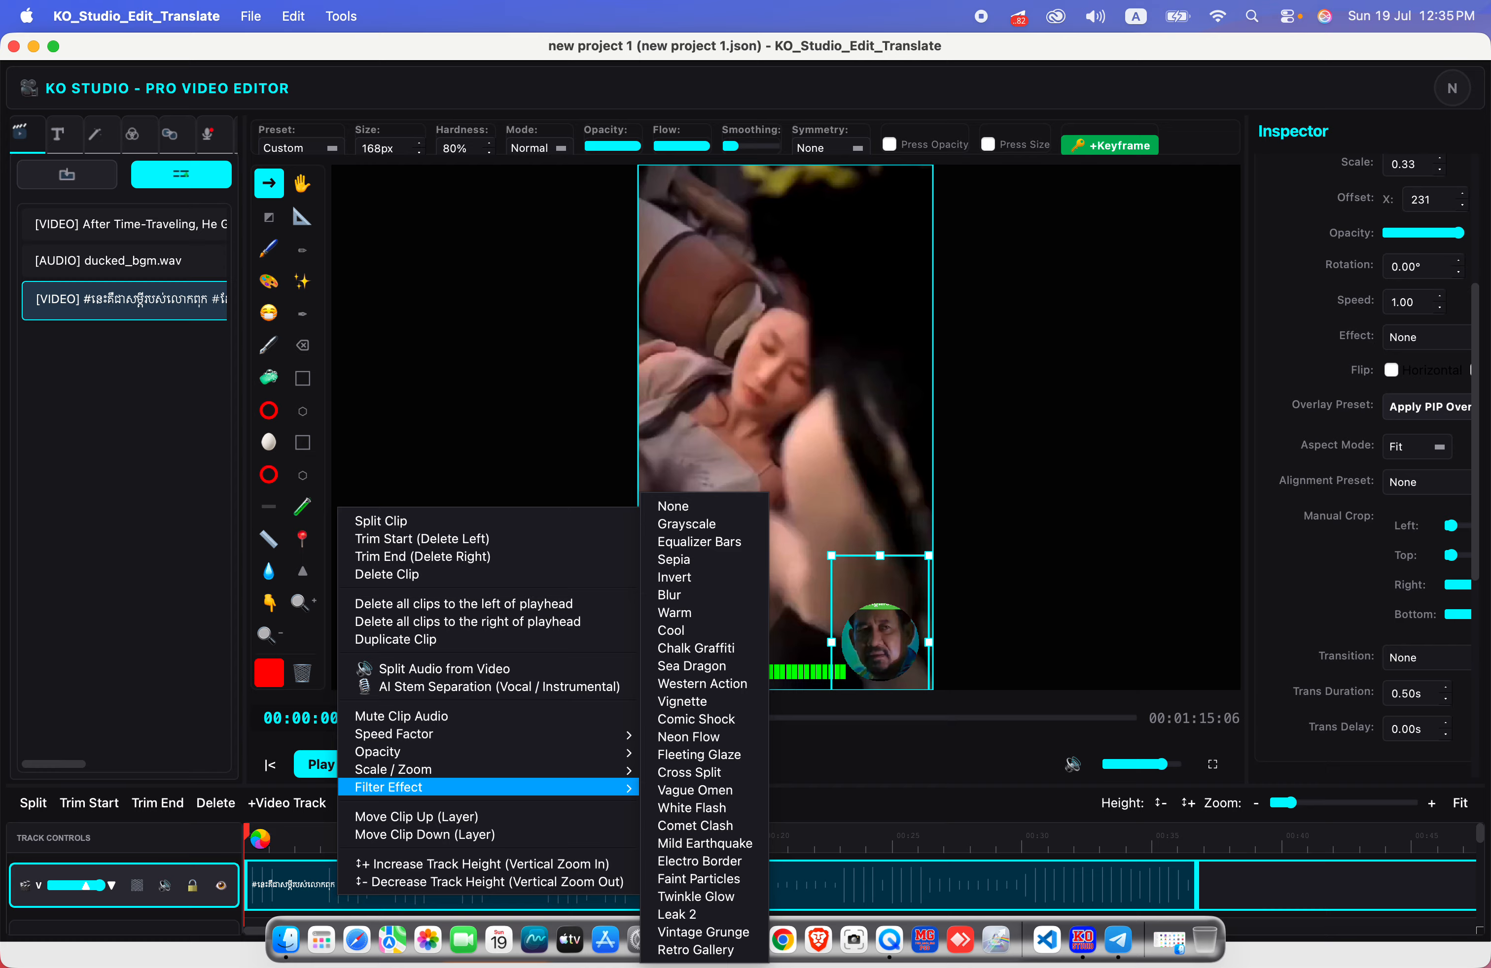
click(58, 892)
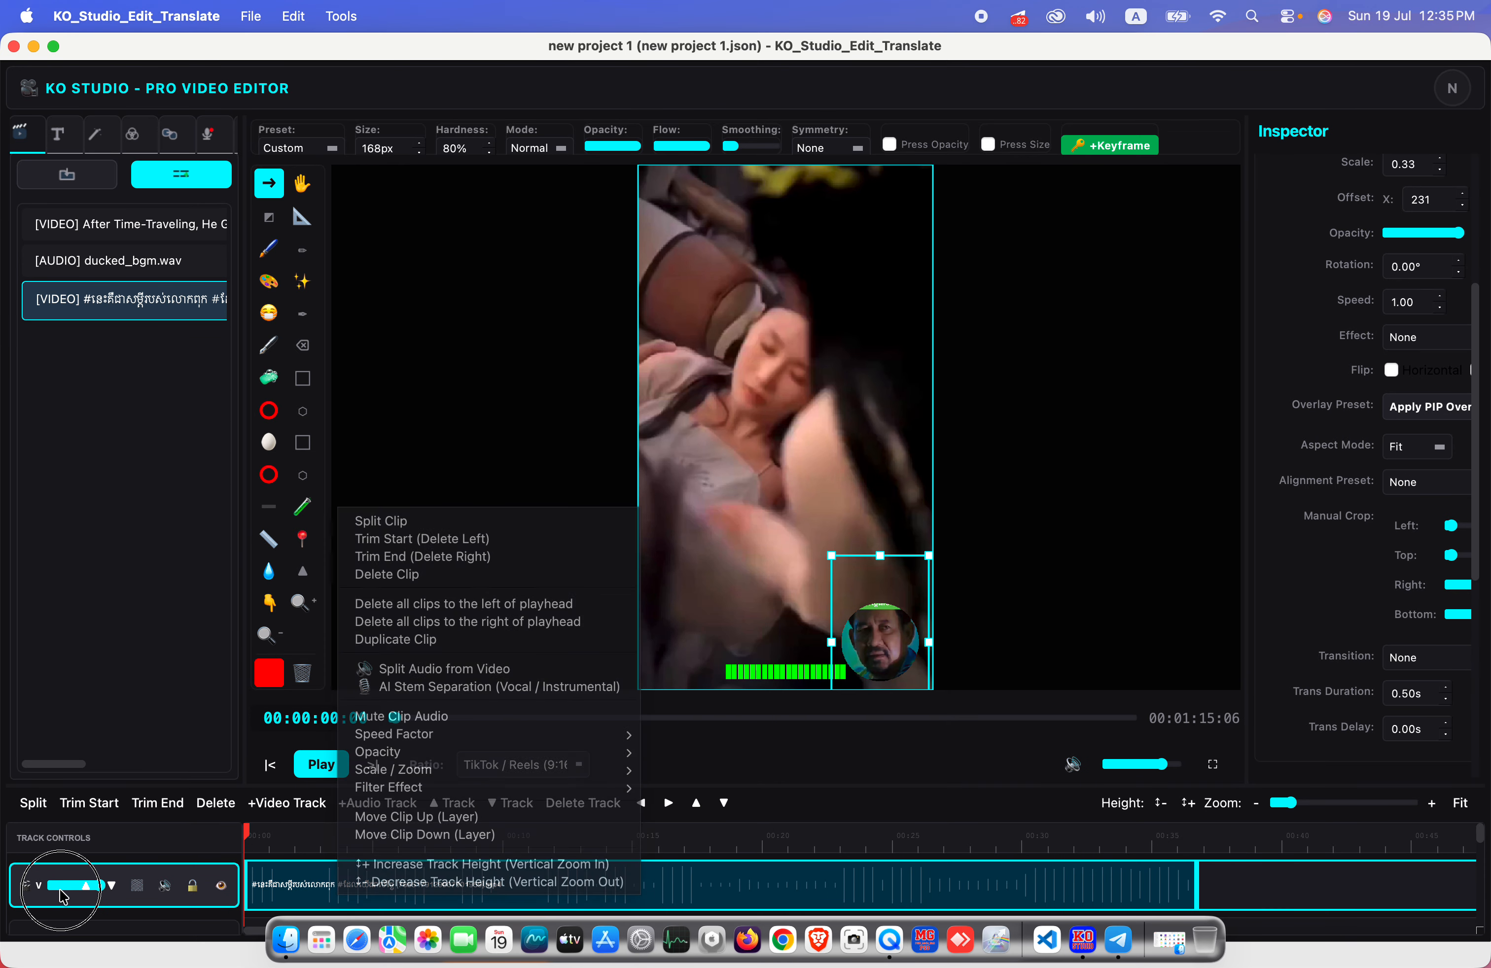
mouse_move(58, 895)
mouse_down()
mouse_move(35, 891)
mouse_move(56, 895)
mouse_up()
click(51, 889)
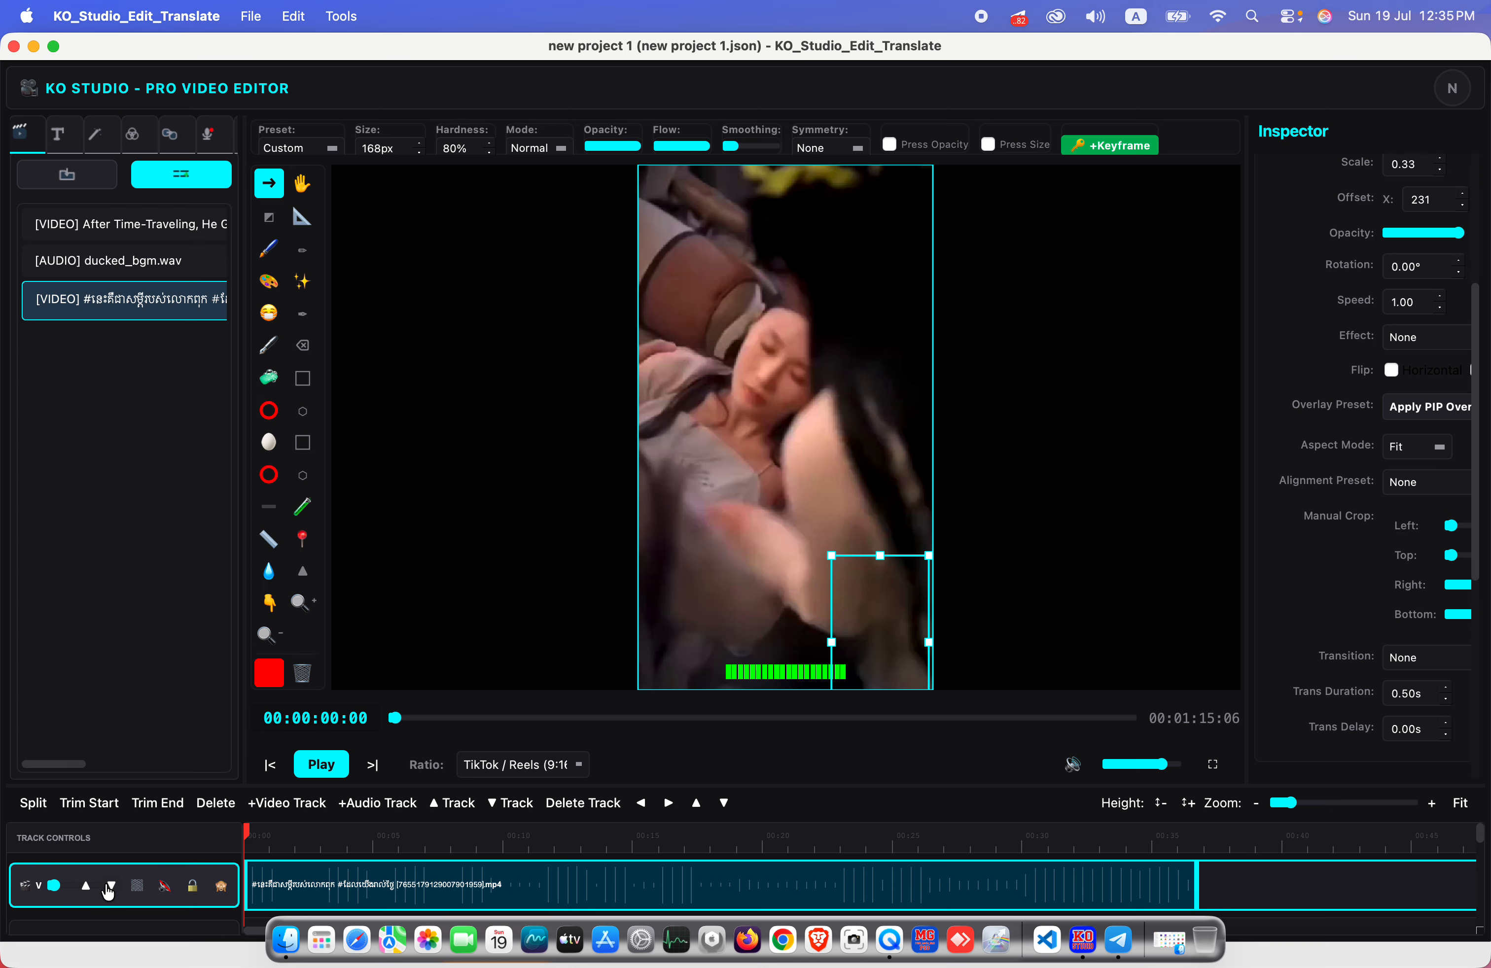
click(57, 889)
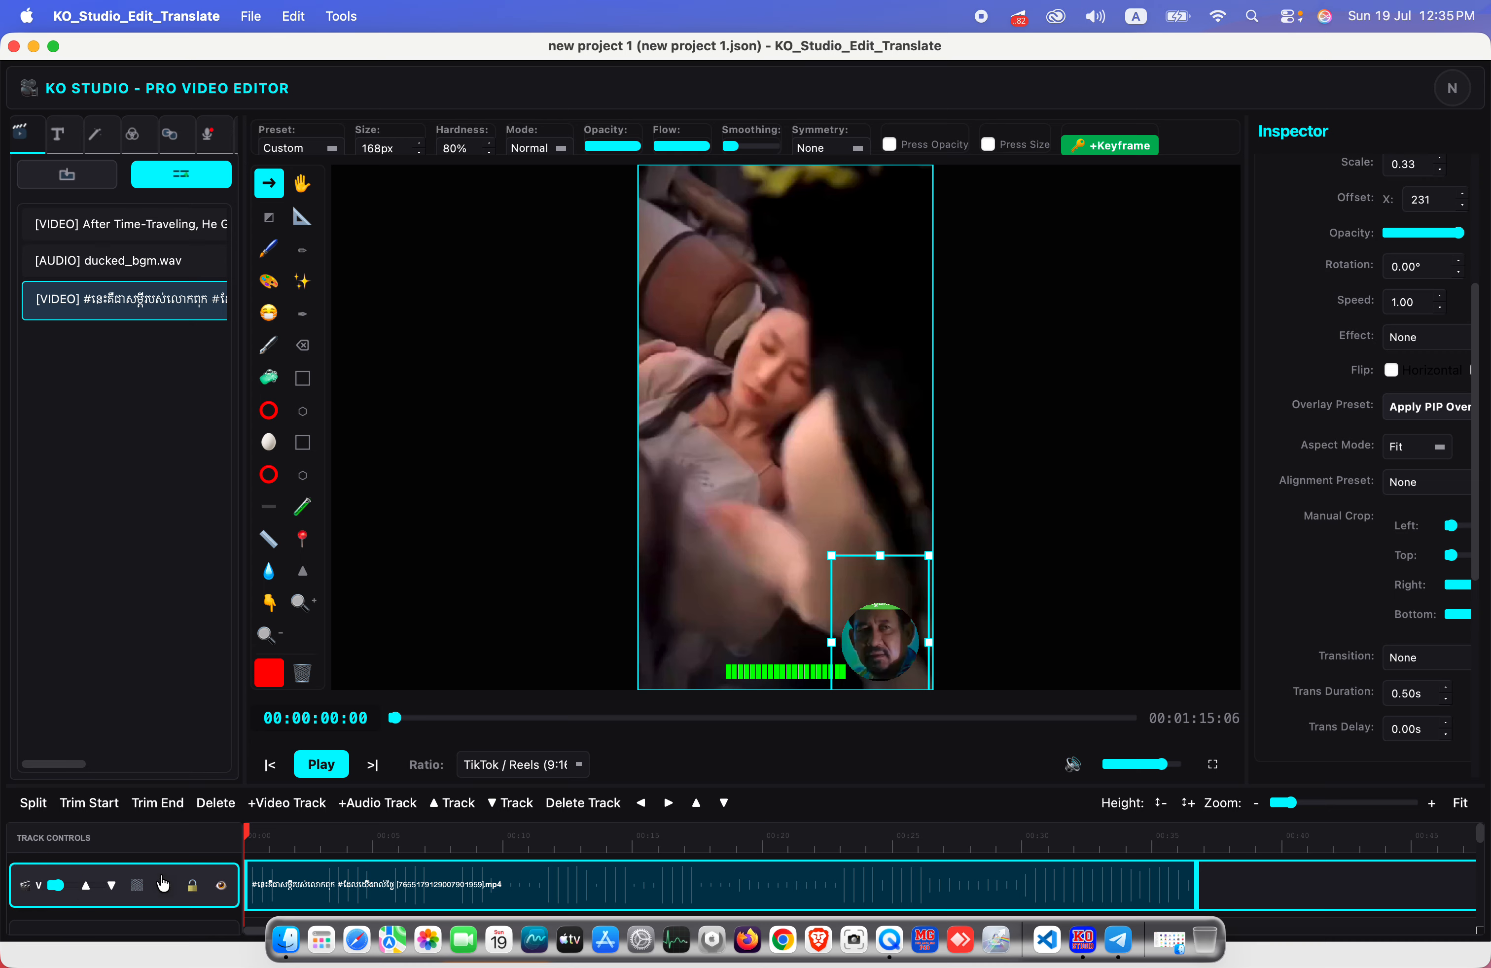
click(324, 762)
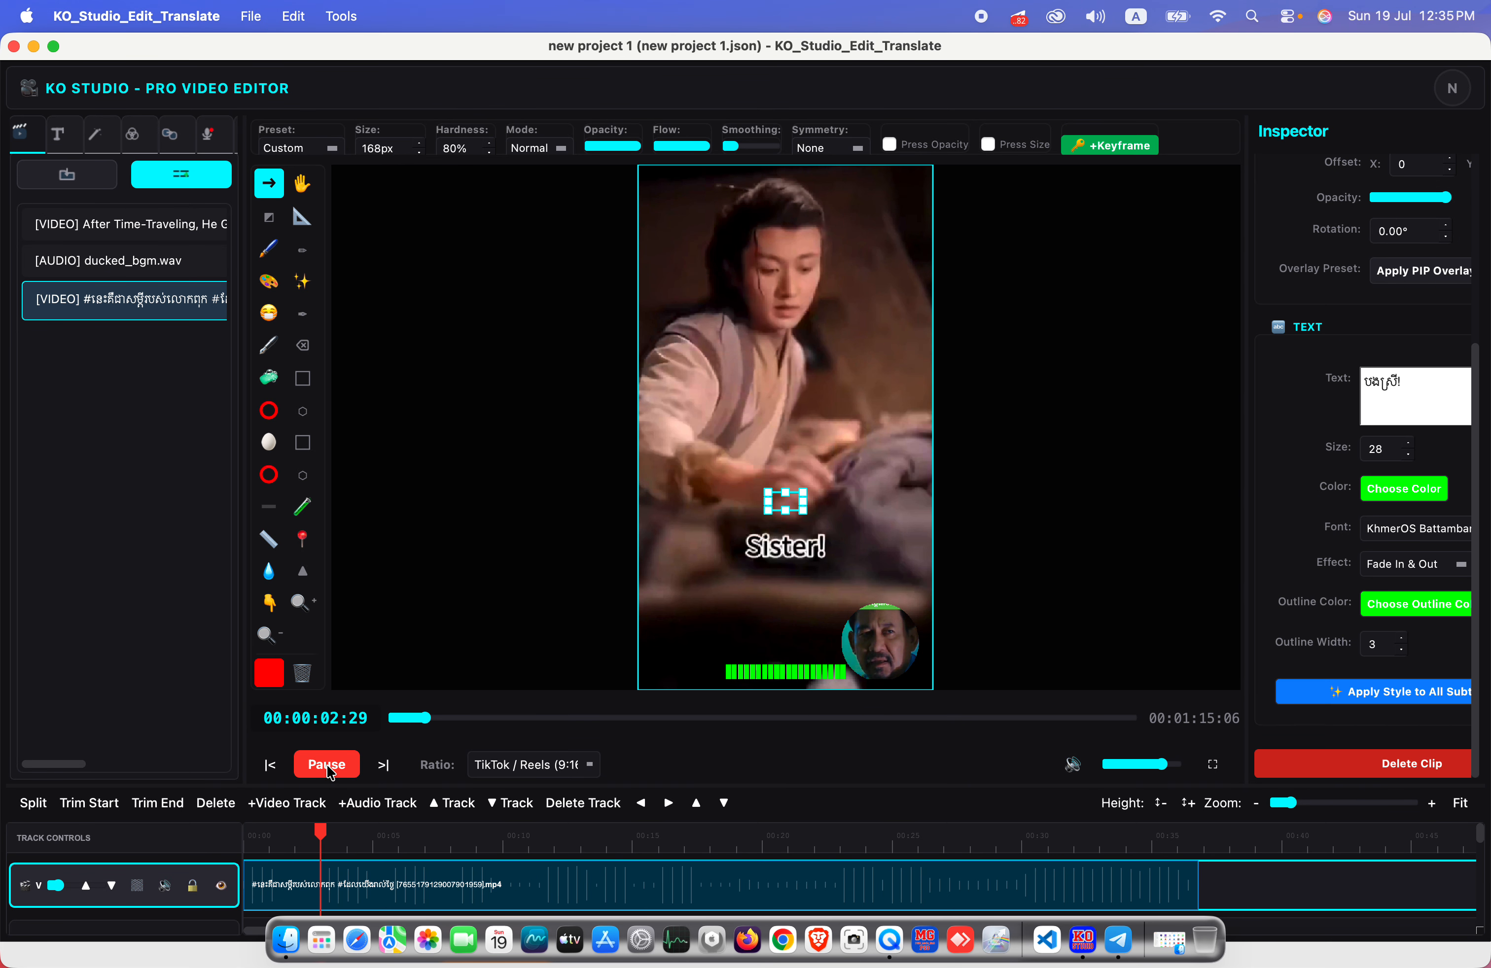
click(327, 765)
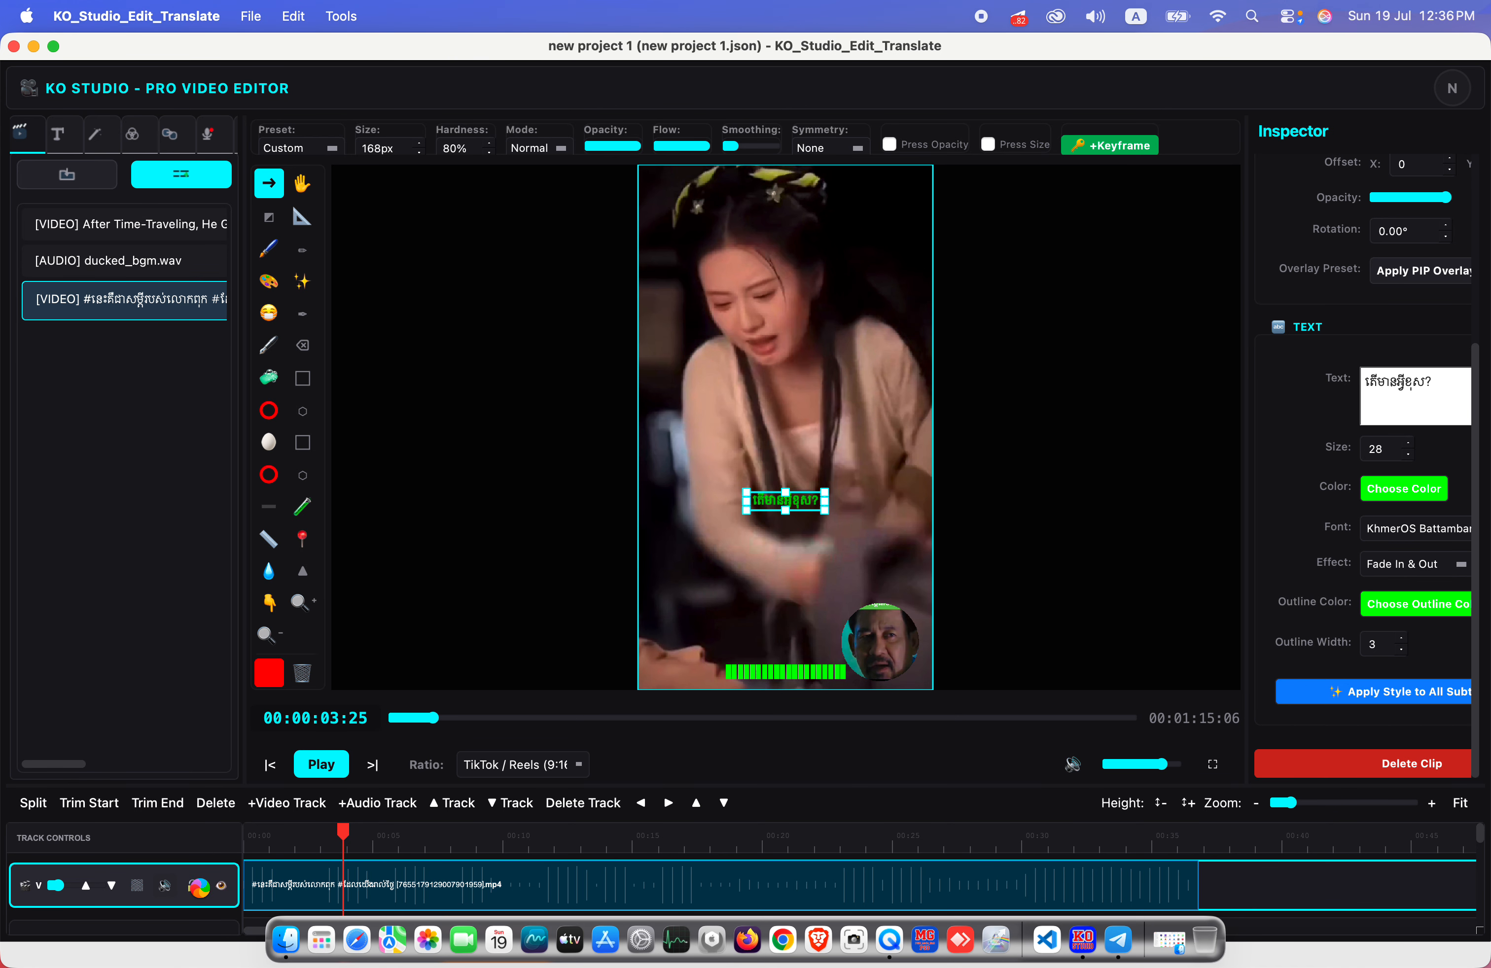
click(218, 887)
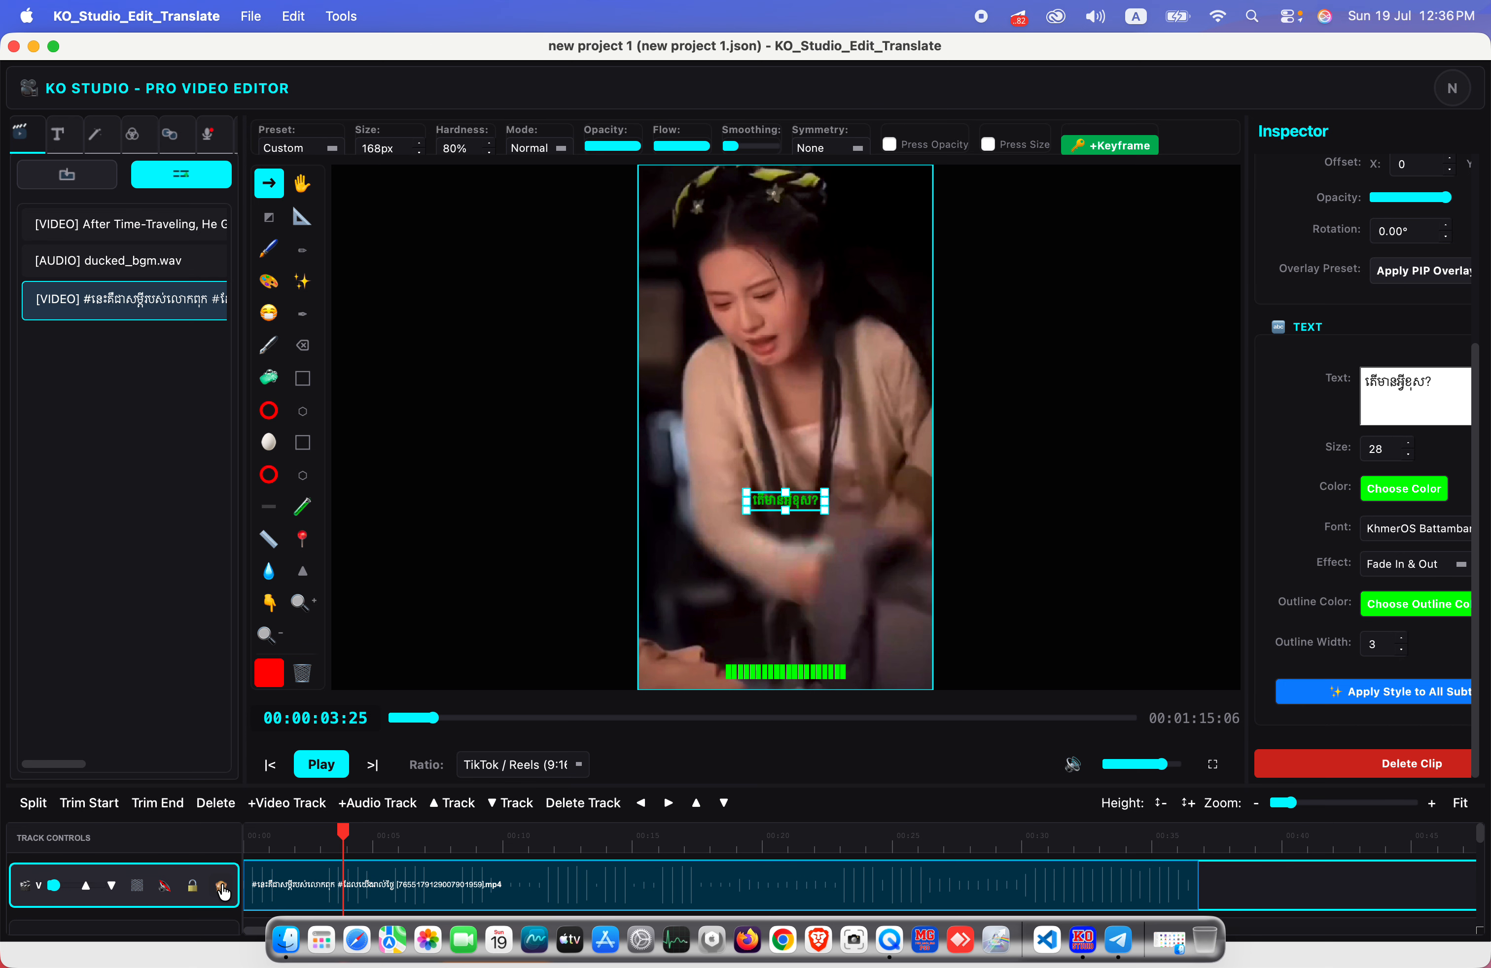
click(222, 887)
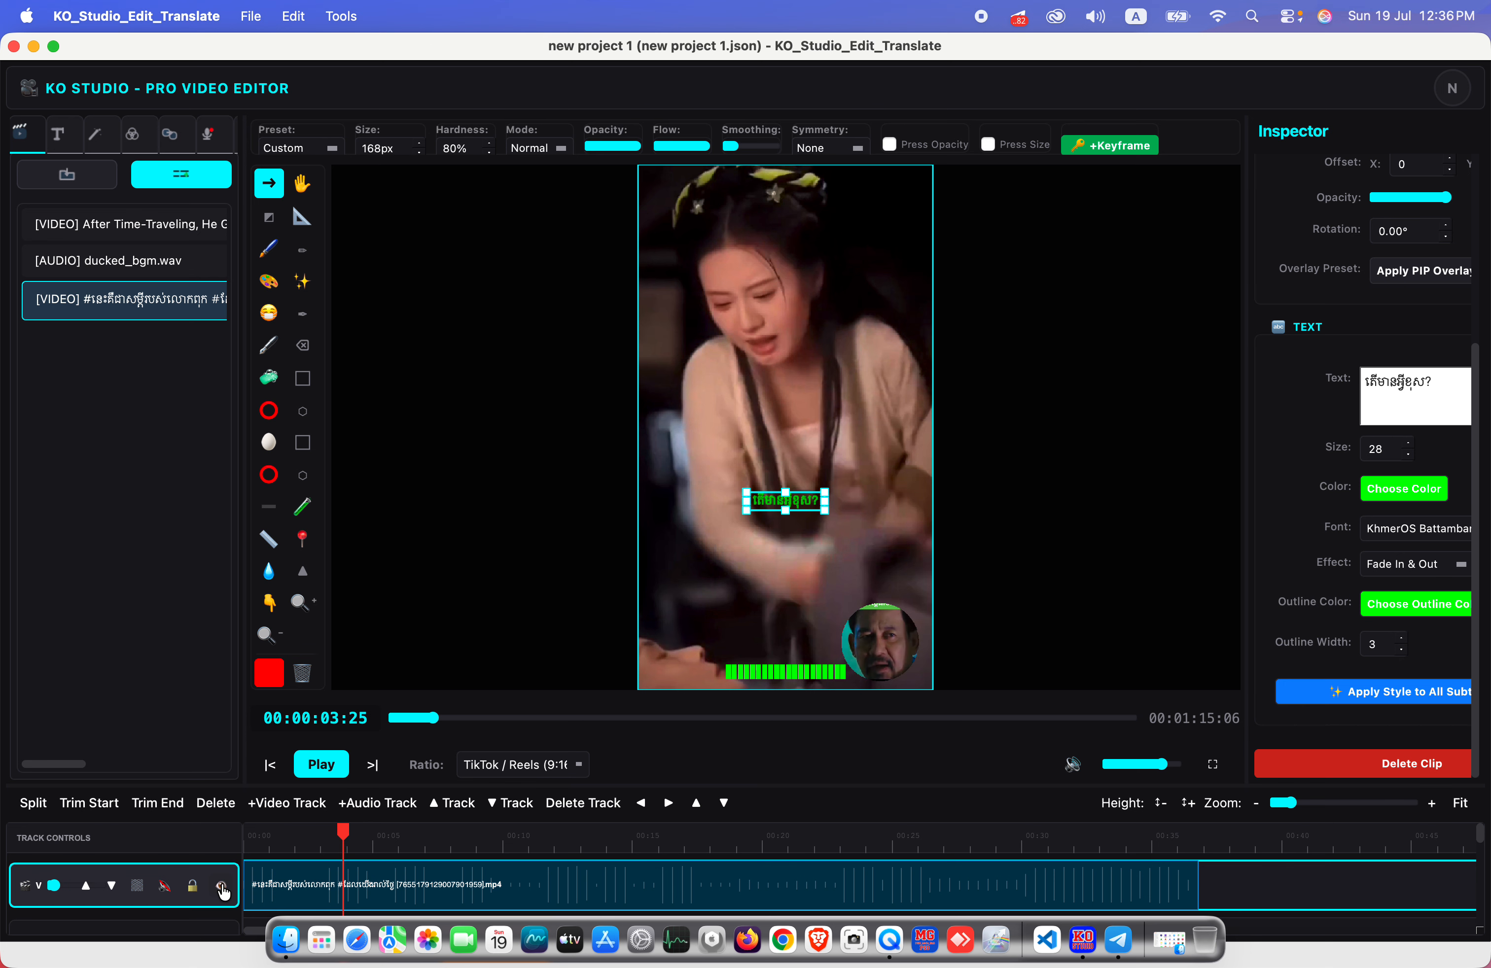
click(317, 765)
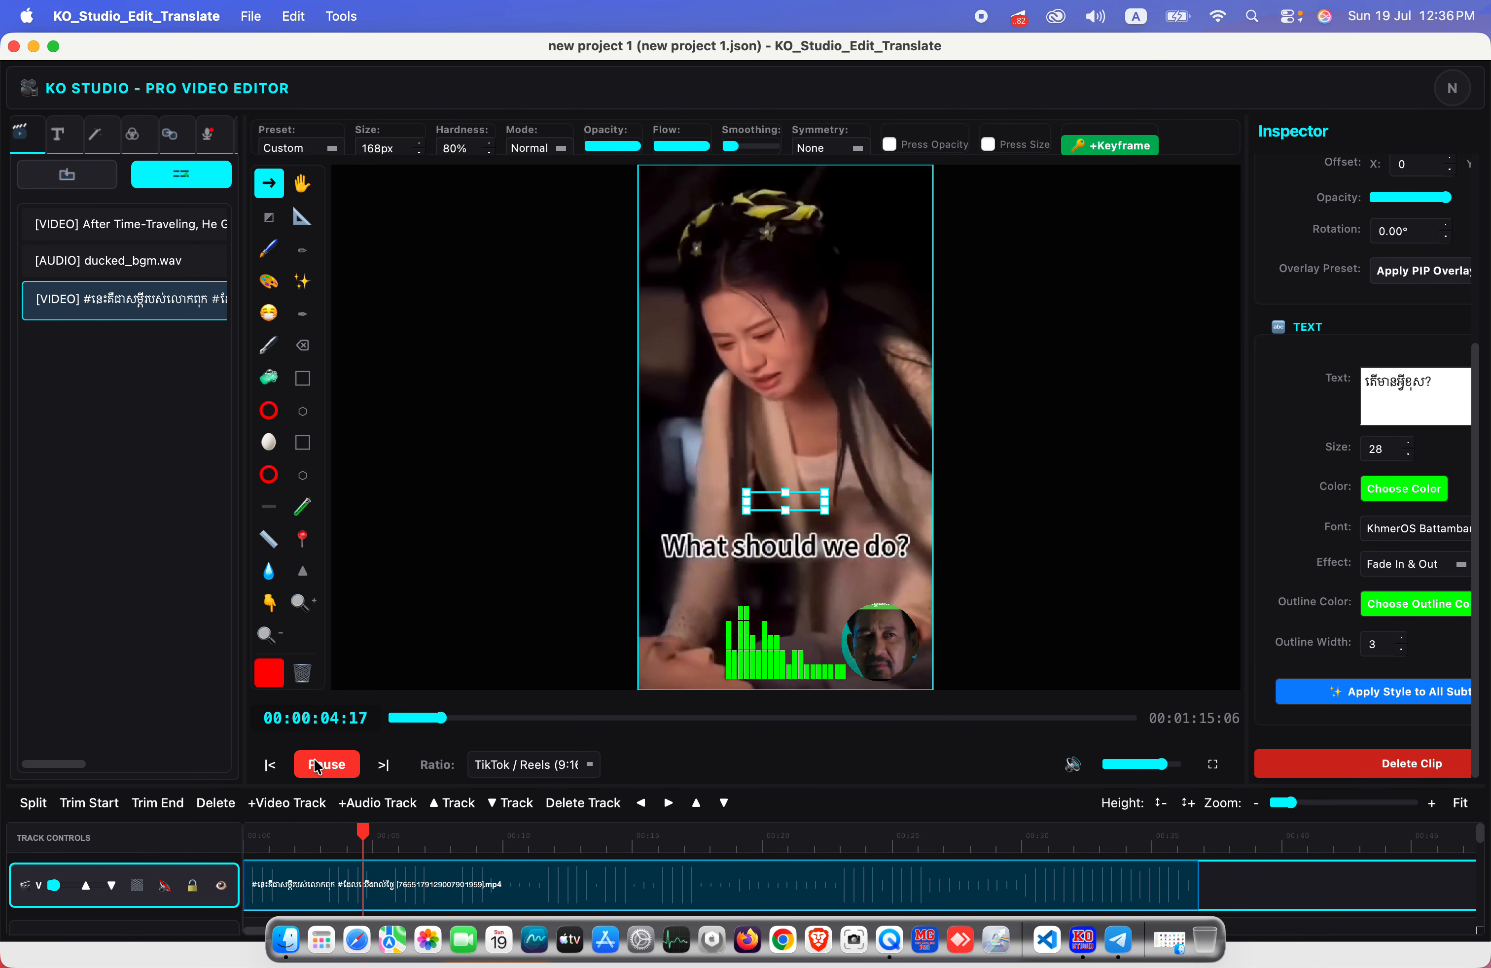
click(318, 765)
click(259, 842)
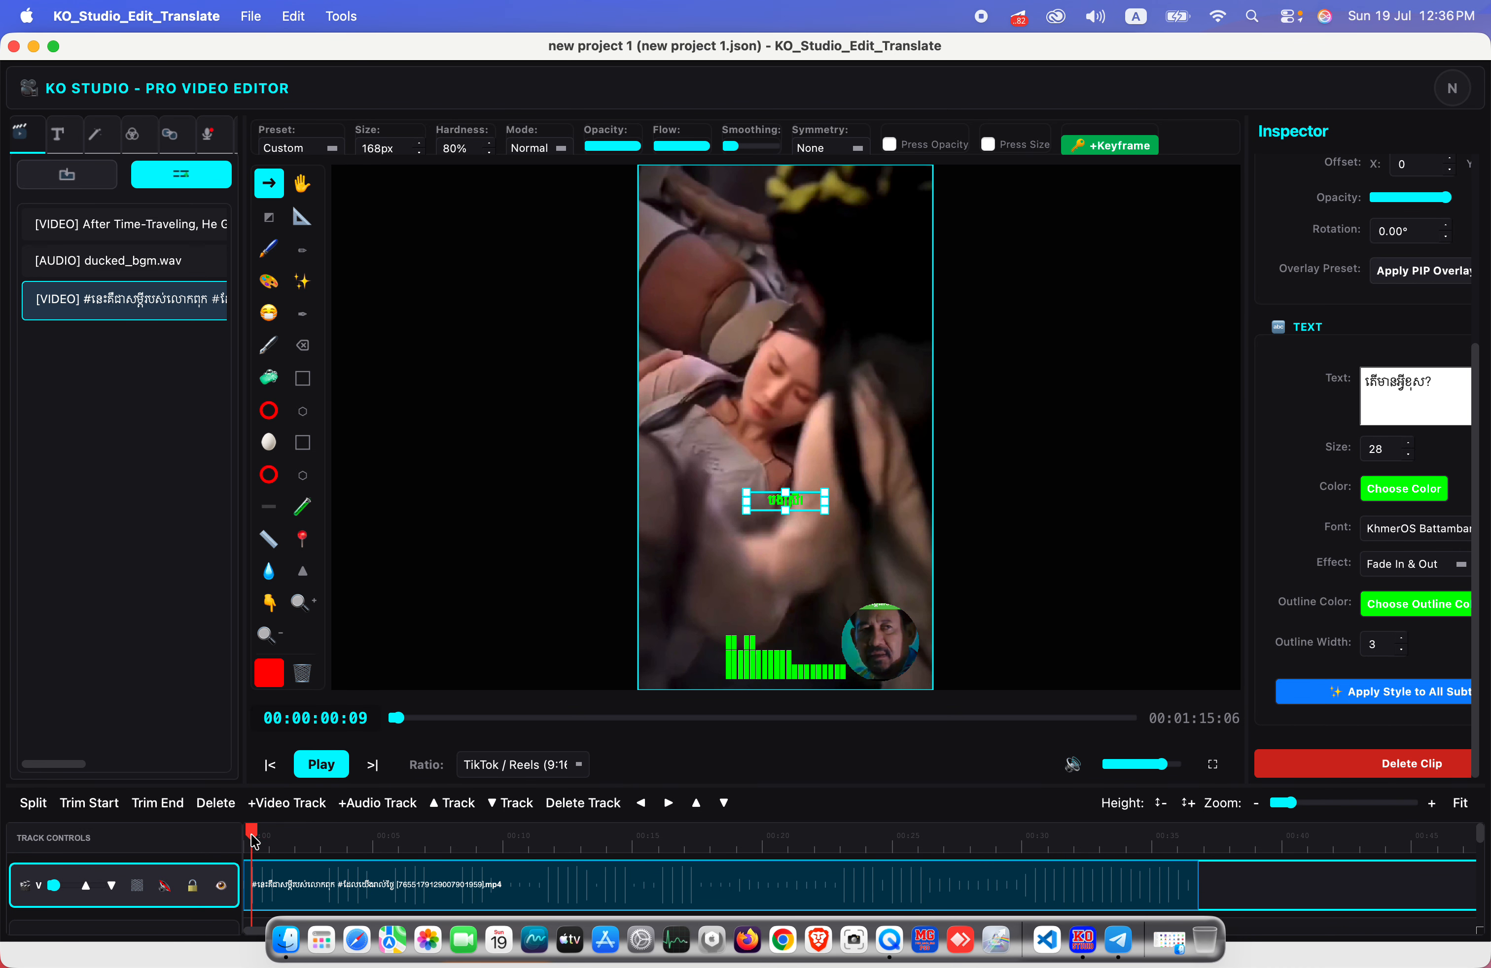
click(325, 764)
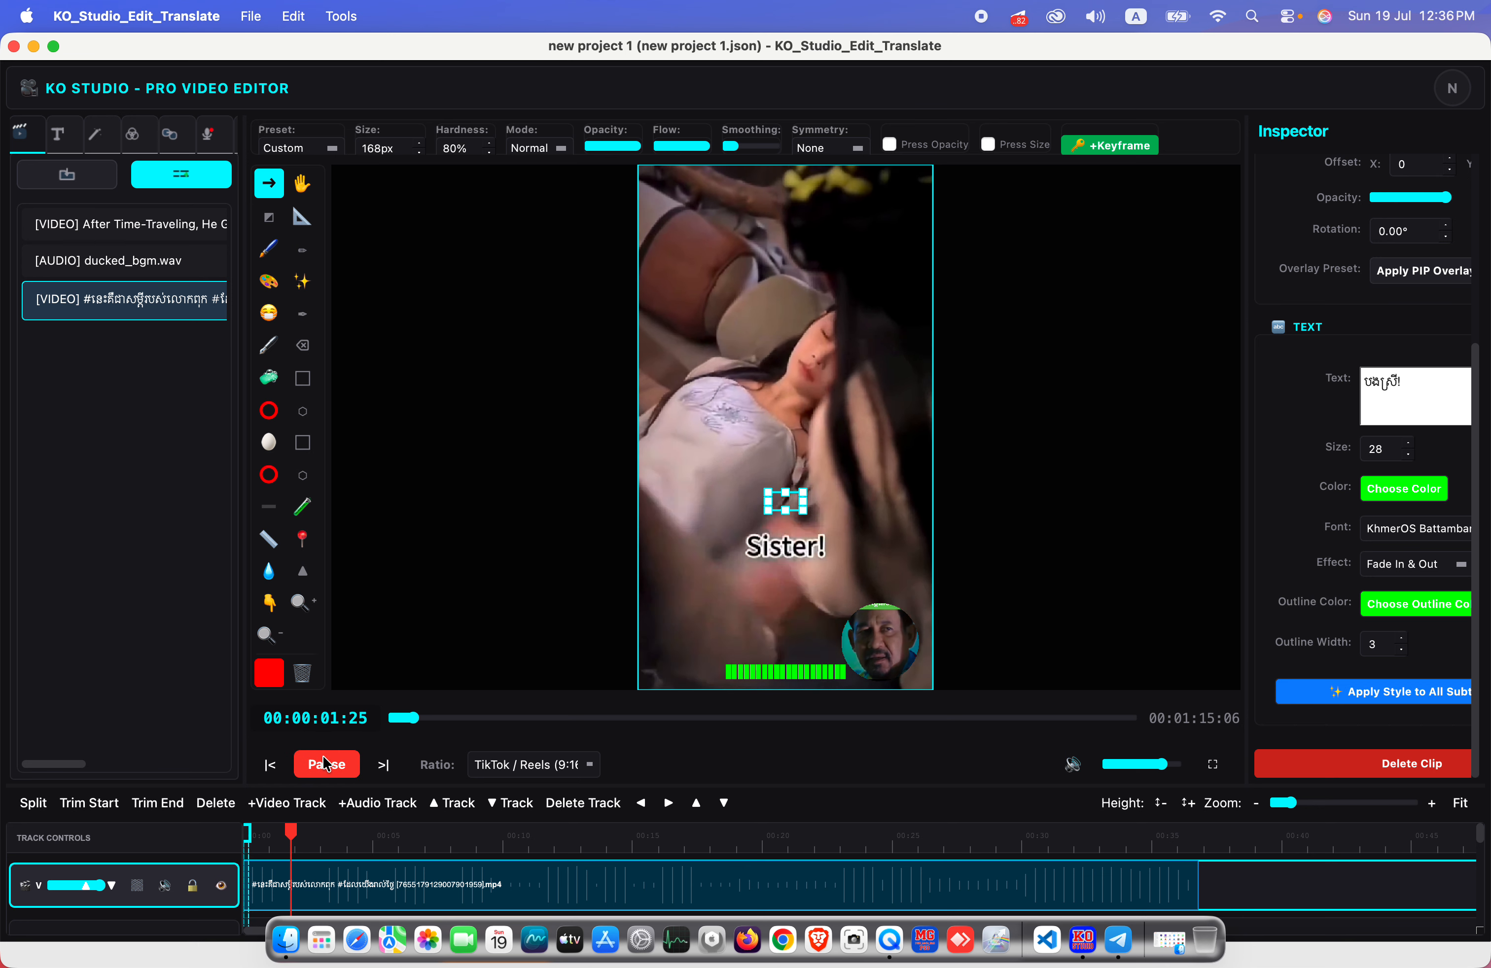
click(325, 764)
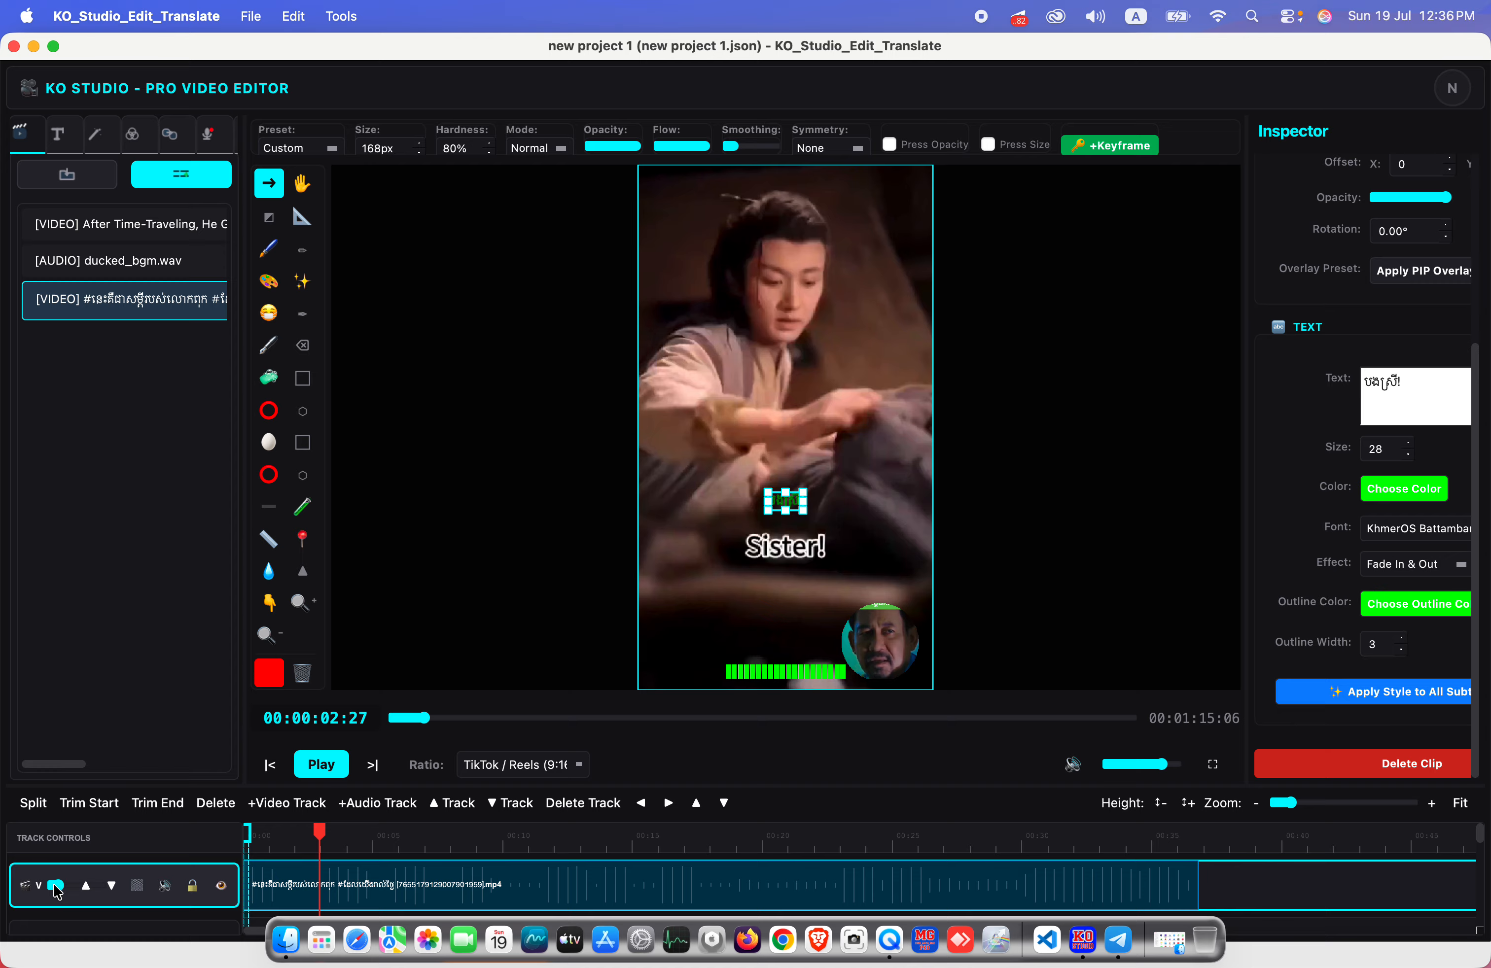
click(54, 887)
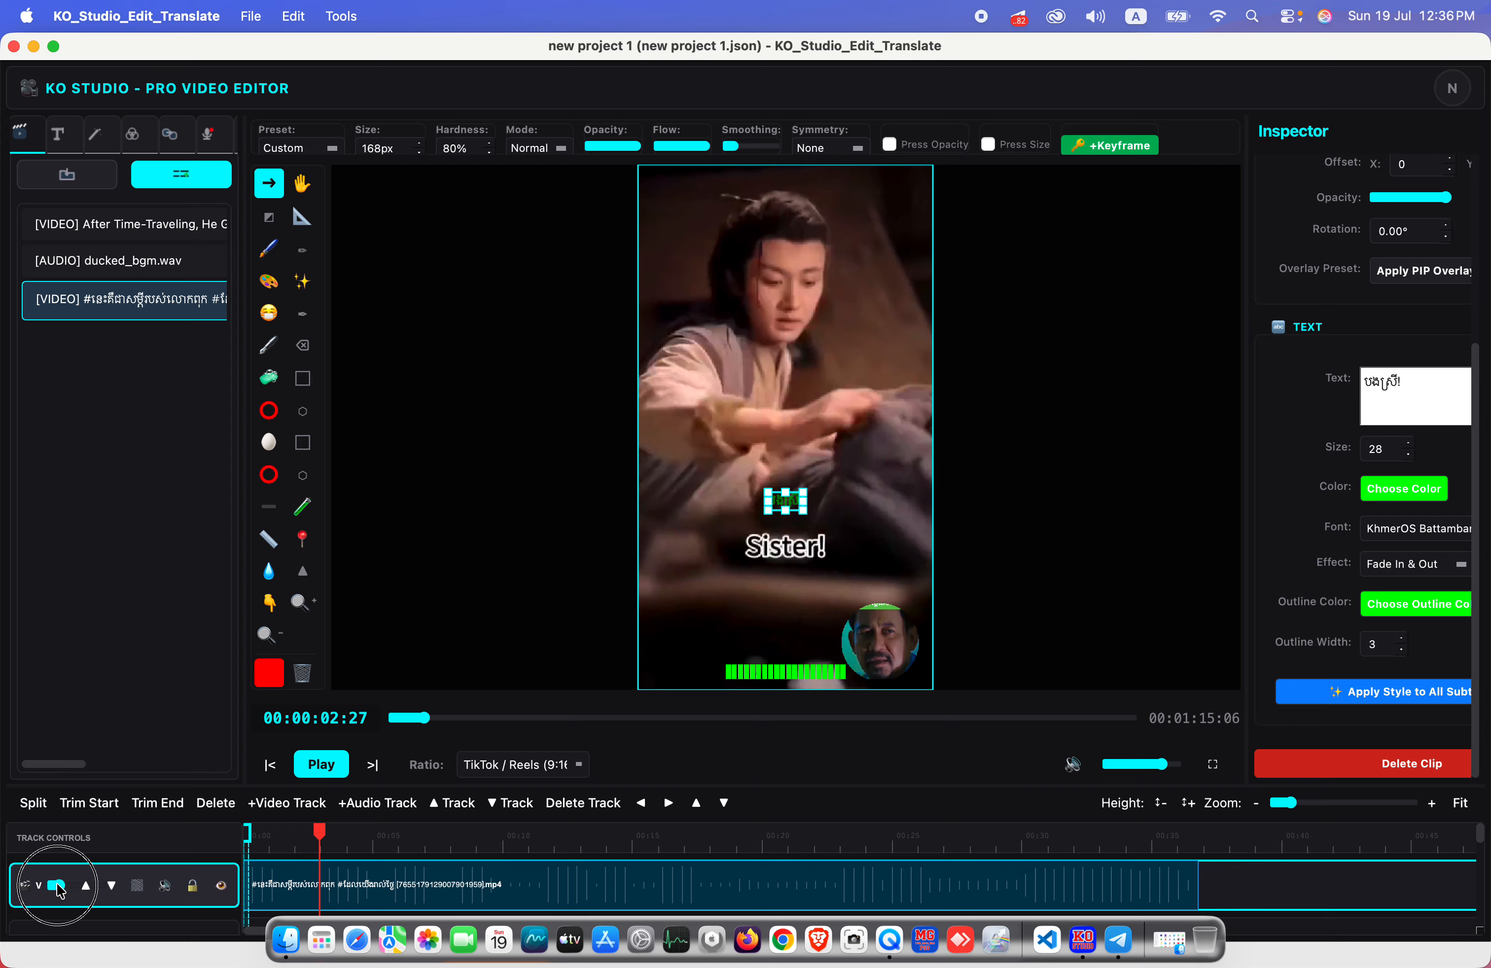
click(220, 885)
drag(319, 835, 234, 845)
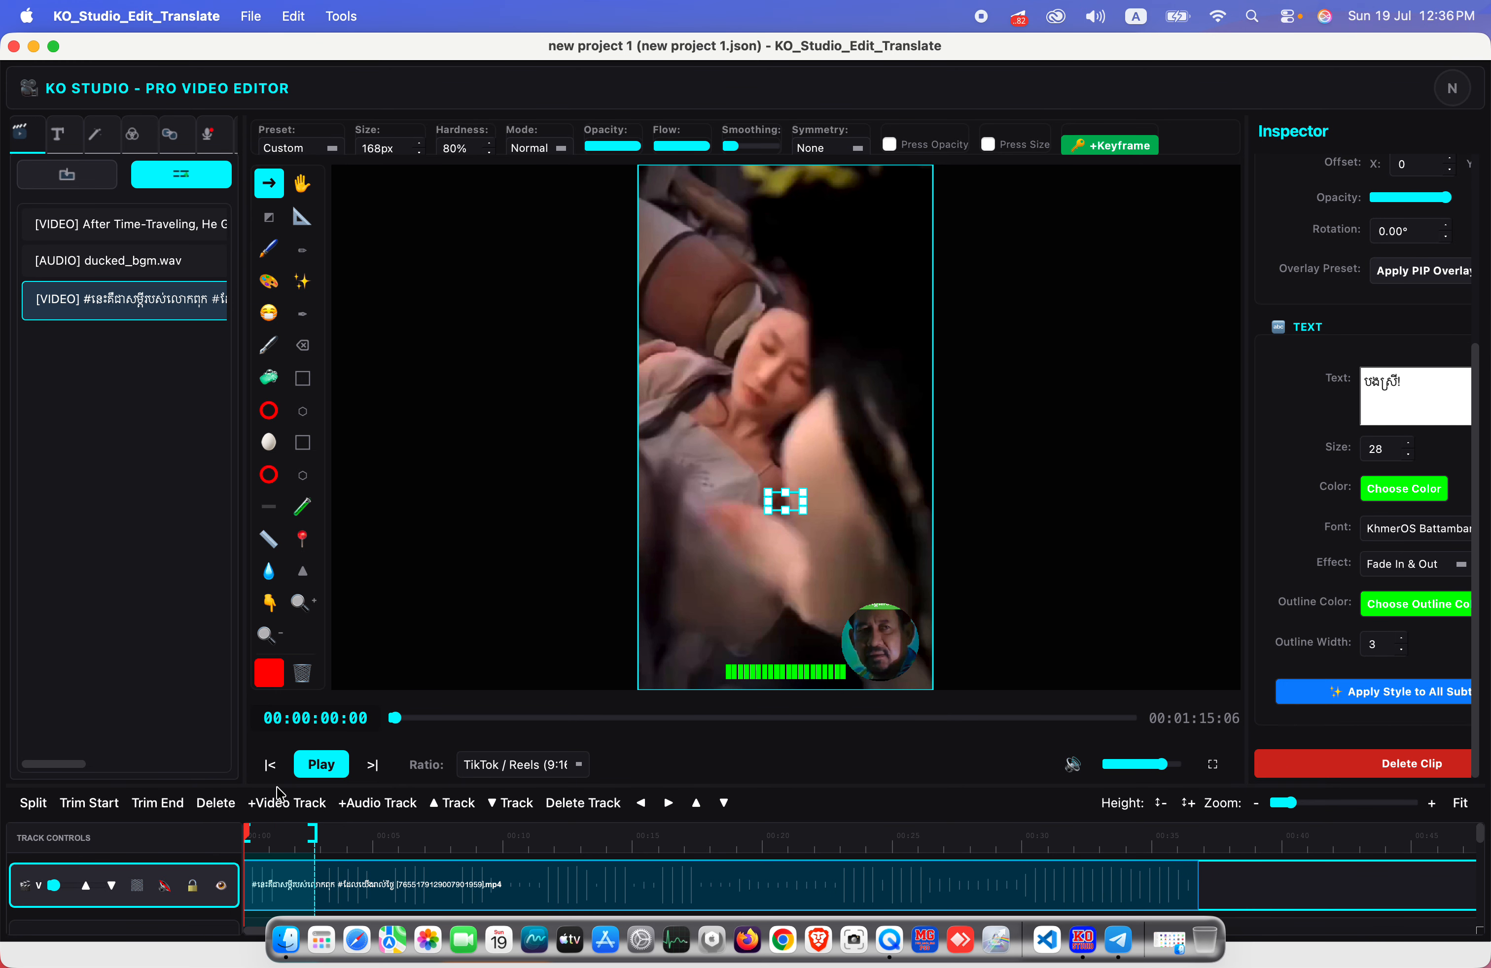
click(322, 769)
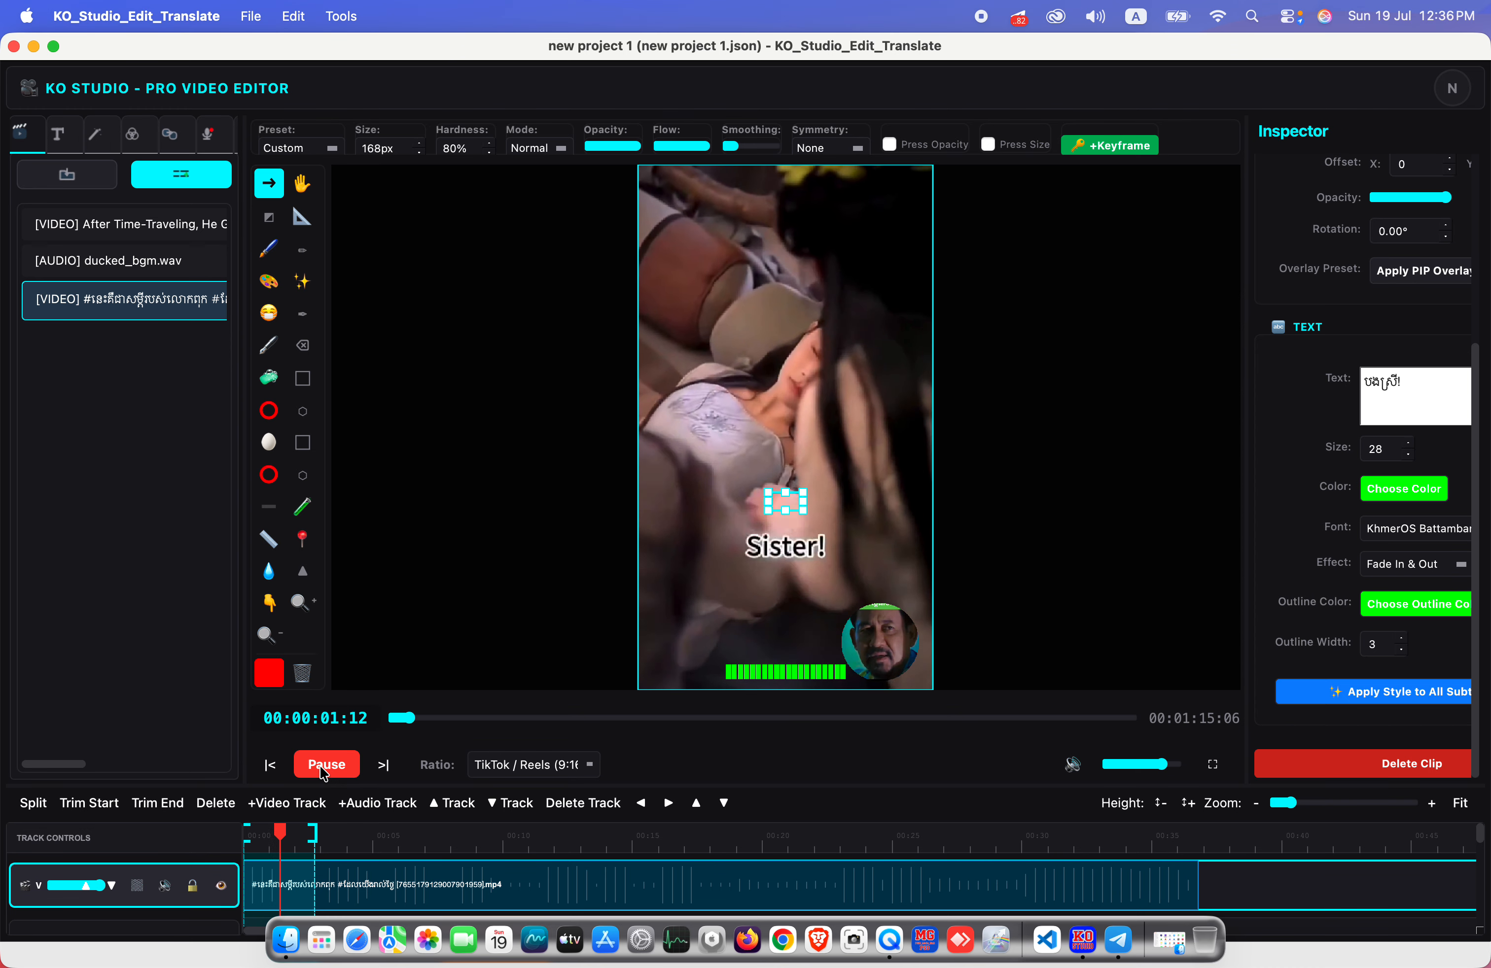
click(322, 767)
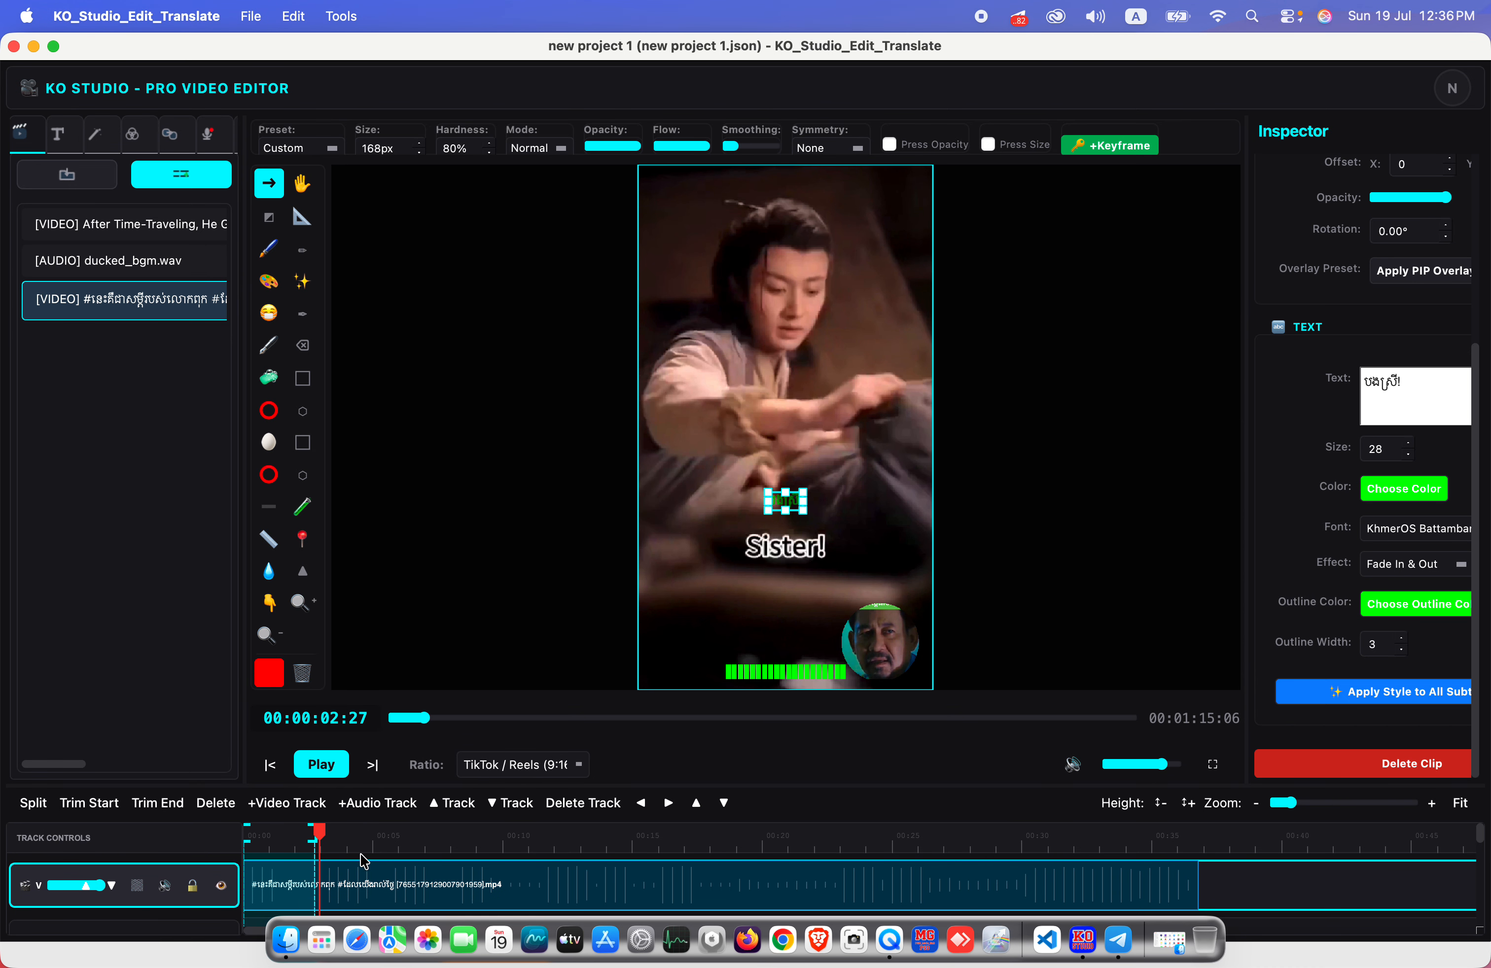
Step: Split the clip's audio from the video, confirming the Extracted Audio 13 message
right_click(388, 888)
mouse_move(450, 719)
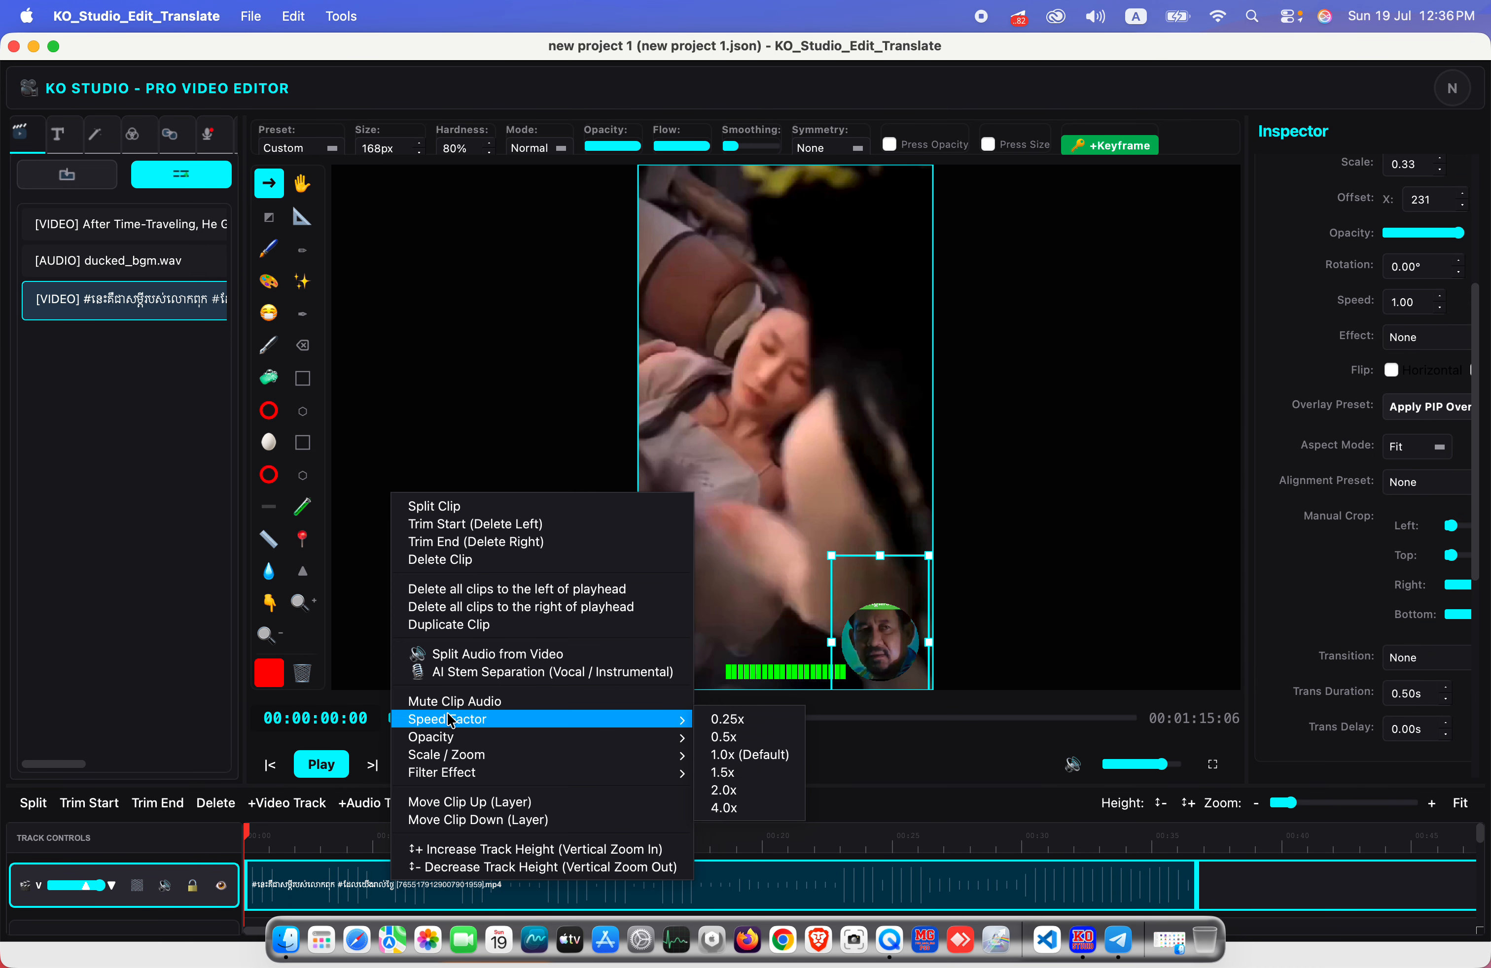
click(464, 660)
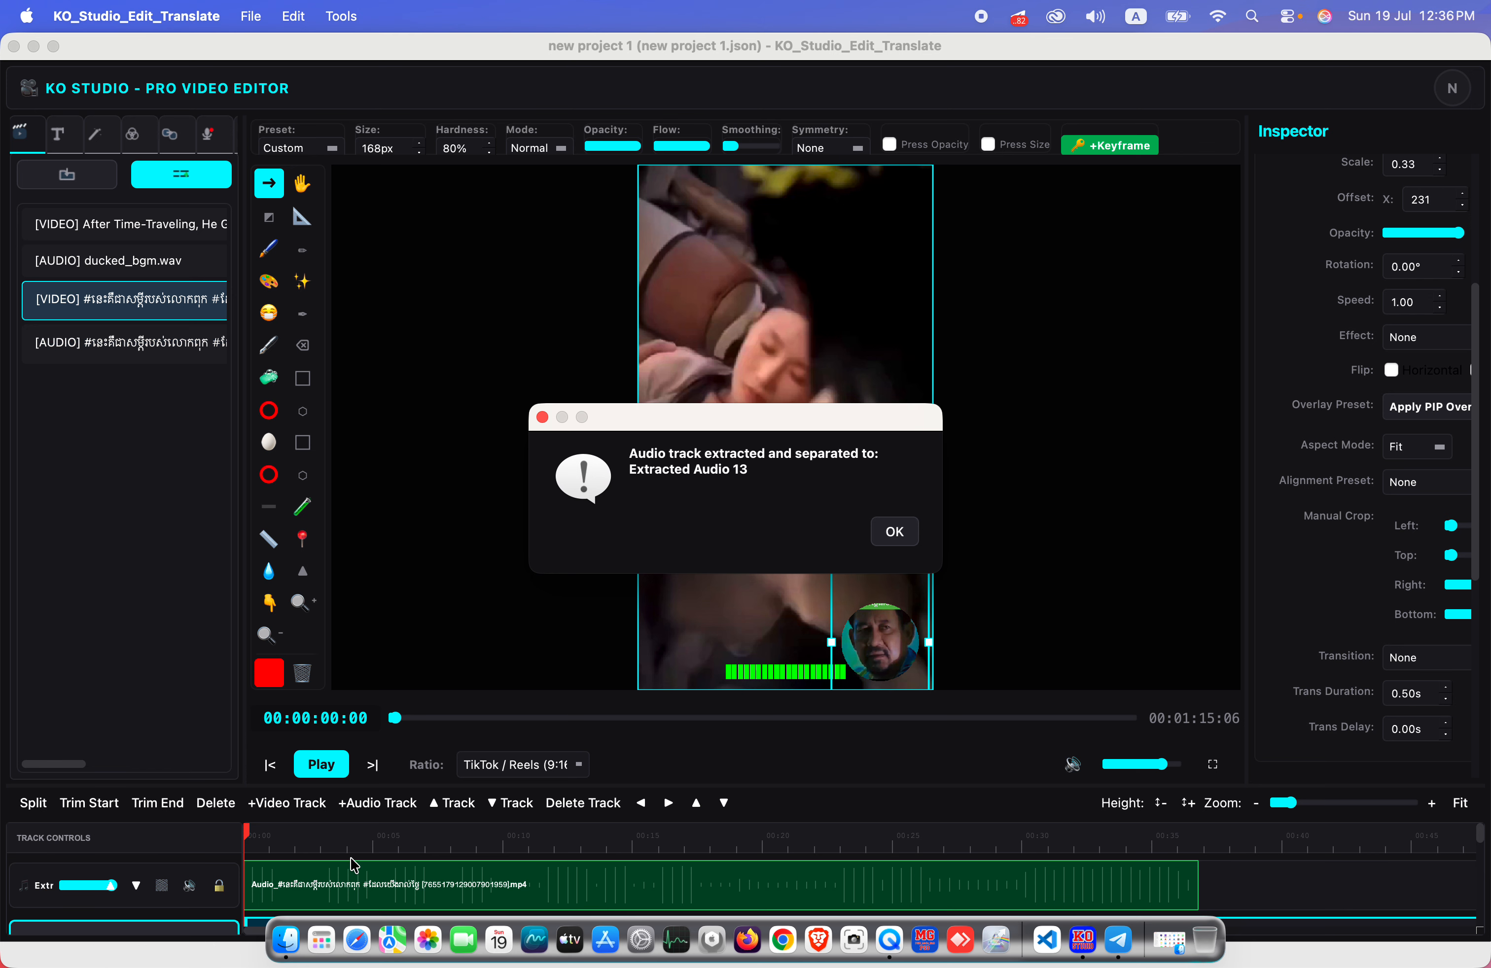
click(905, 533)
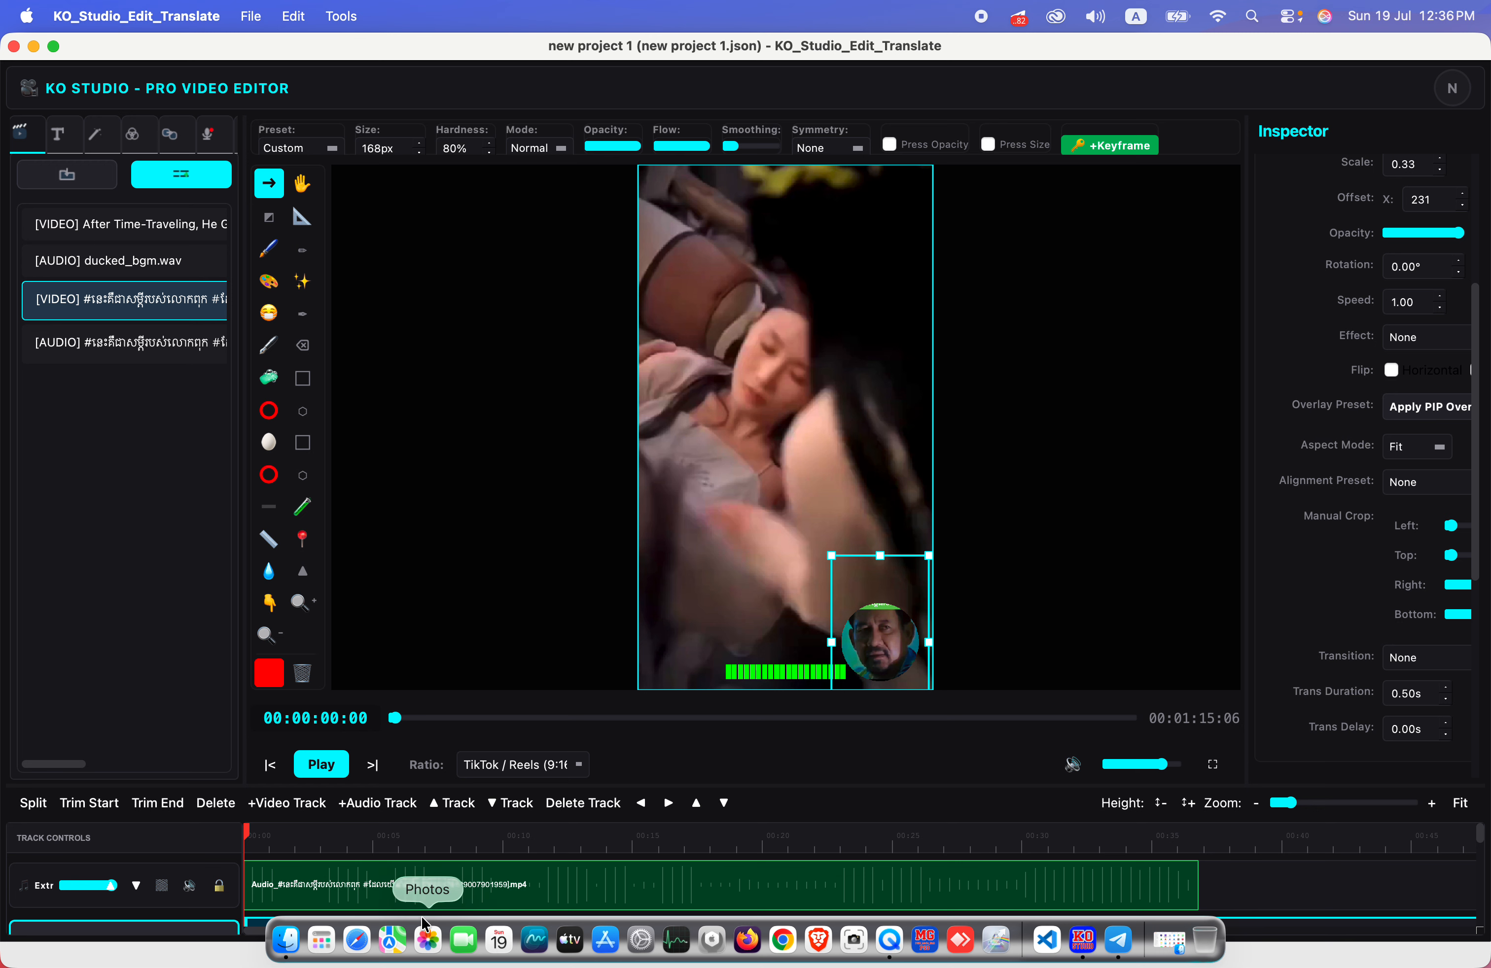
Step: Delete the extracted audio clip from the timeline
right_click(292, 896)
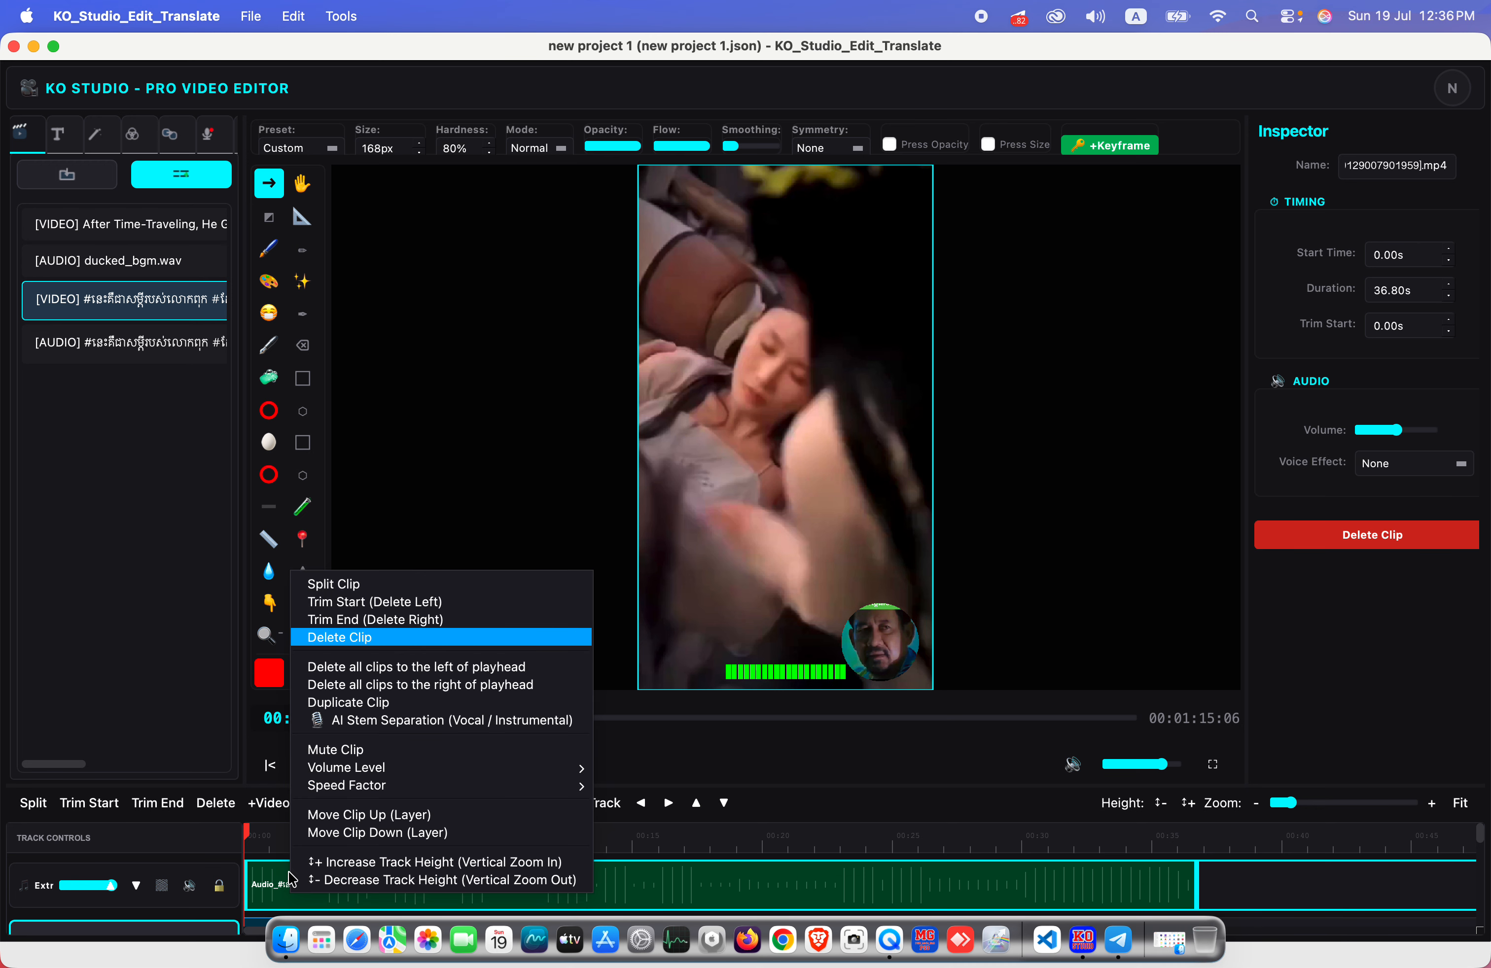
click(352, 638)
scroll(277, 874, down, 4)
scroll(278, 873, up, 2)
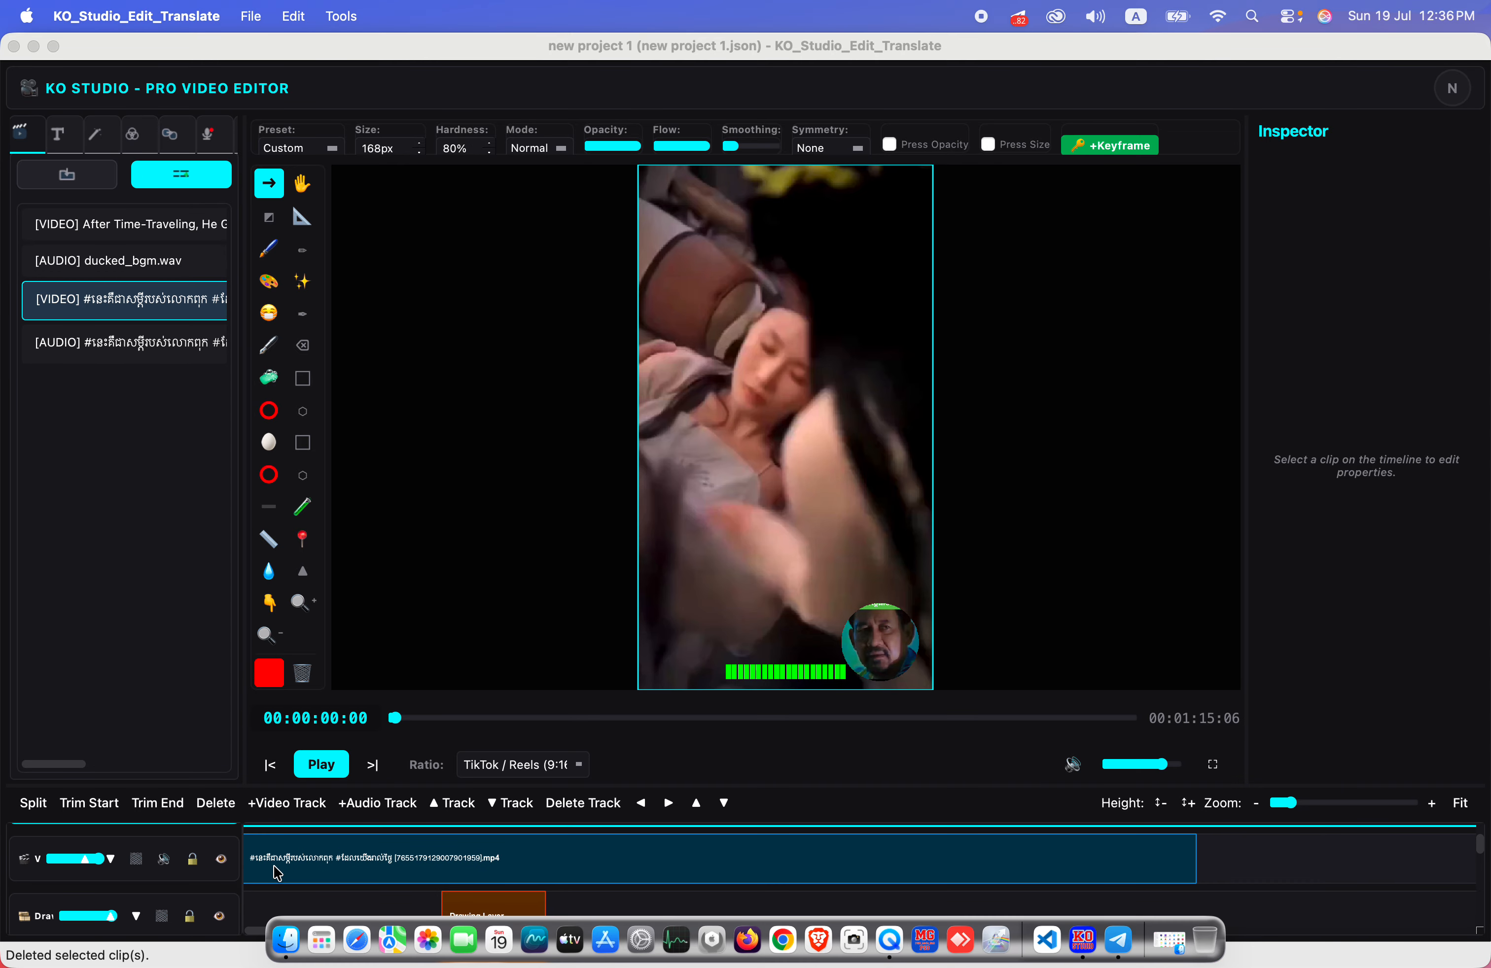
click(321, 765)
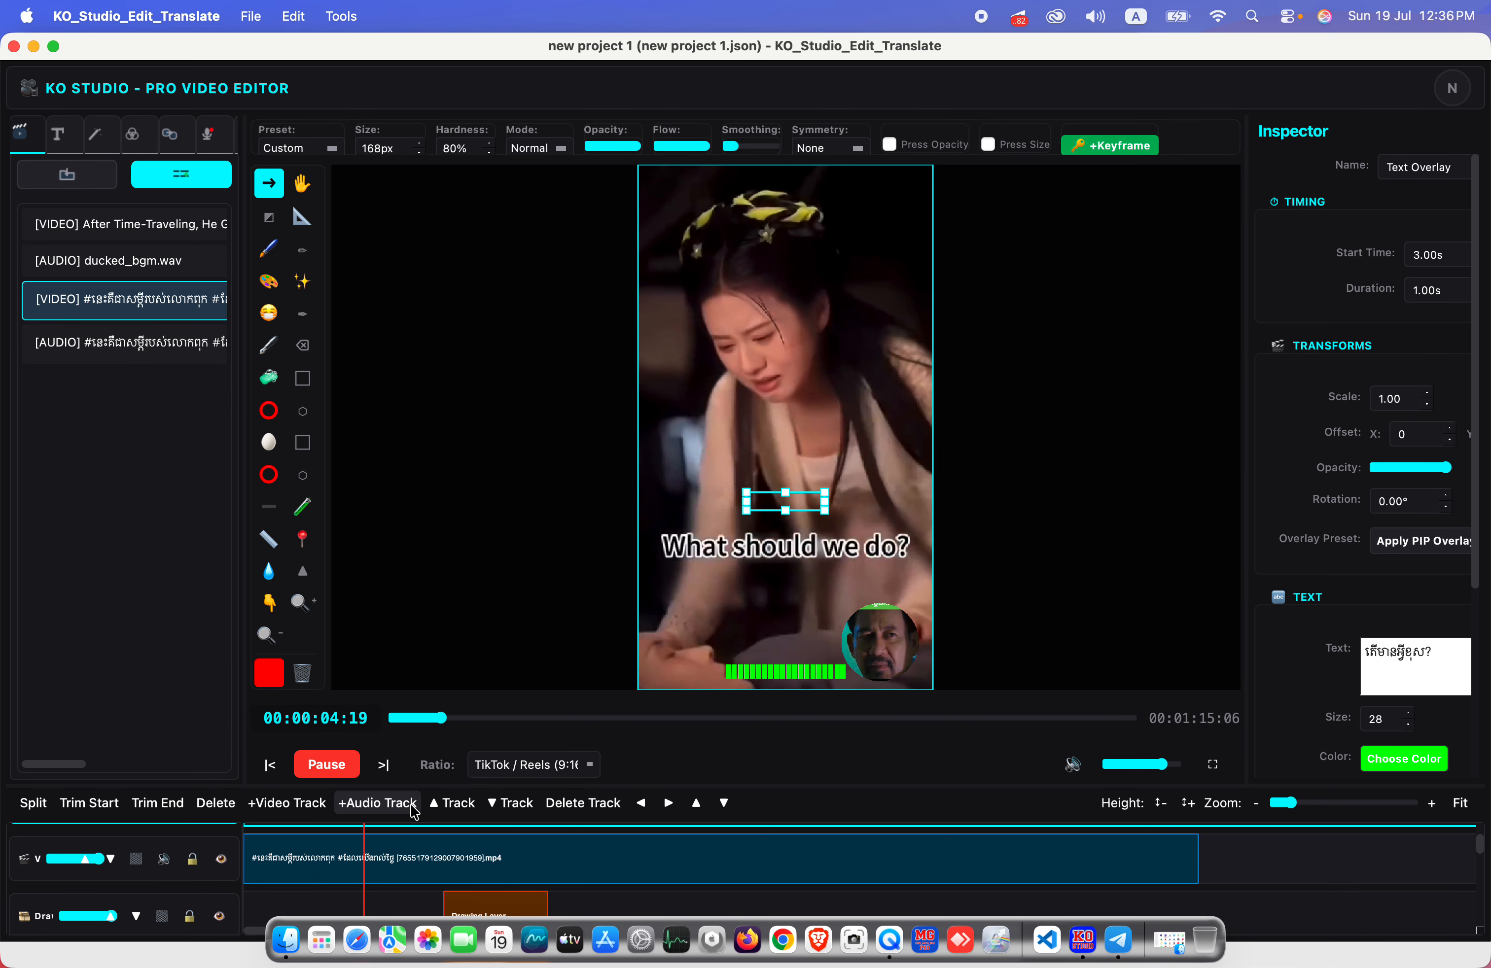
click(357, 771)
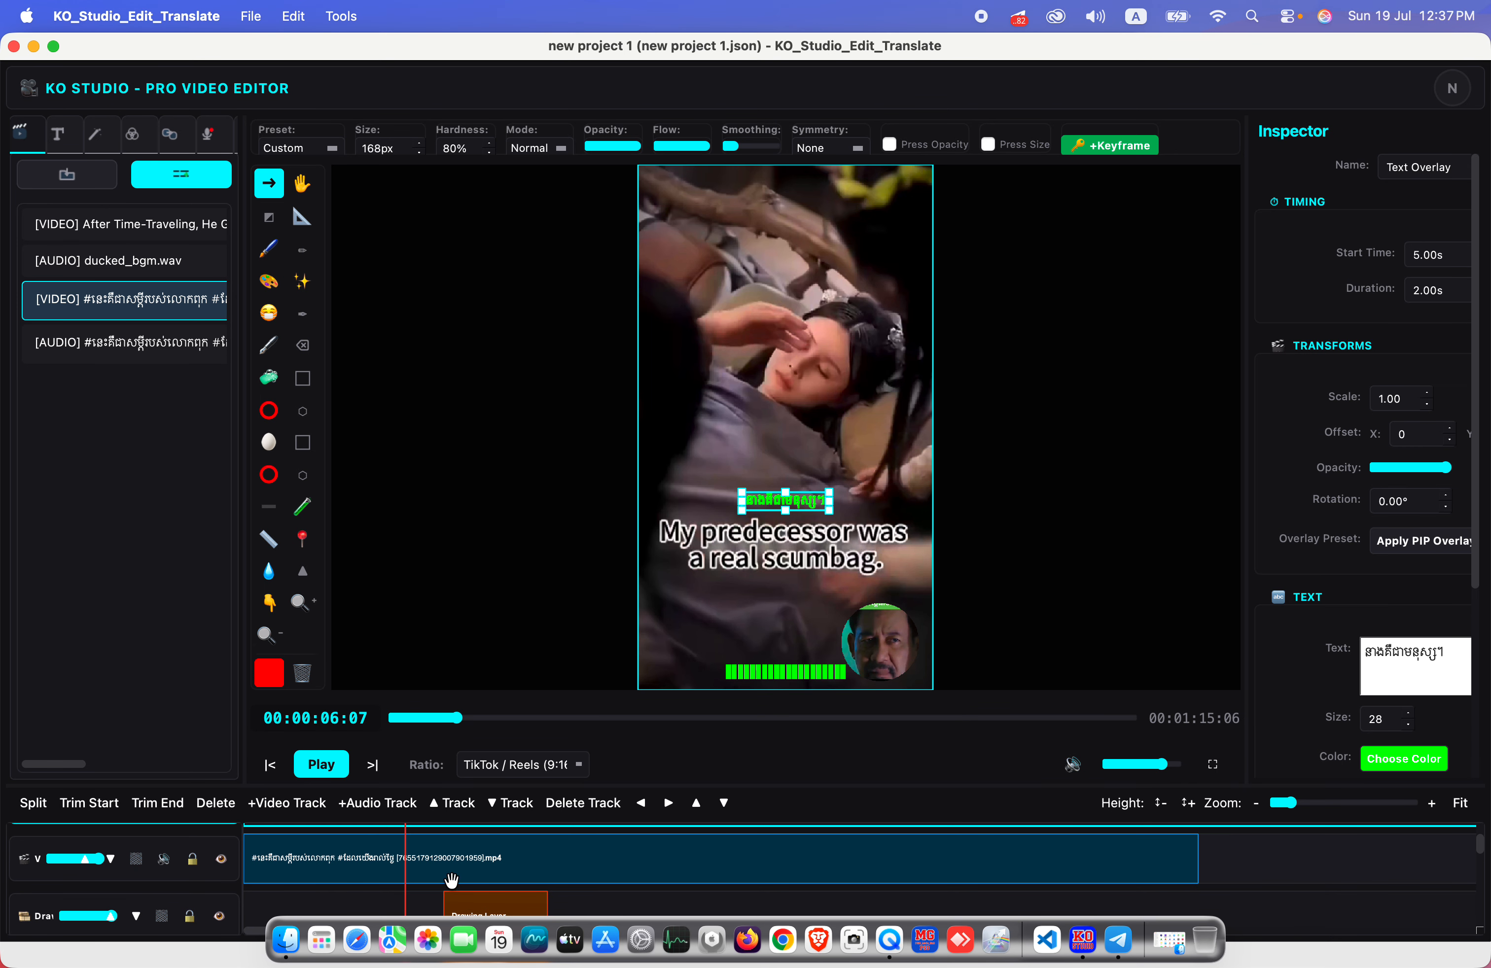
scroll(451, 880, down, 5)
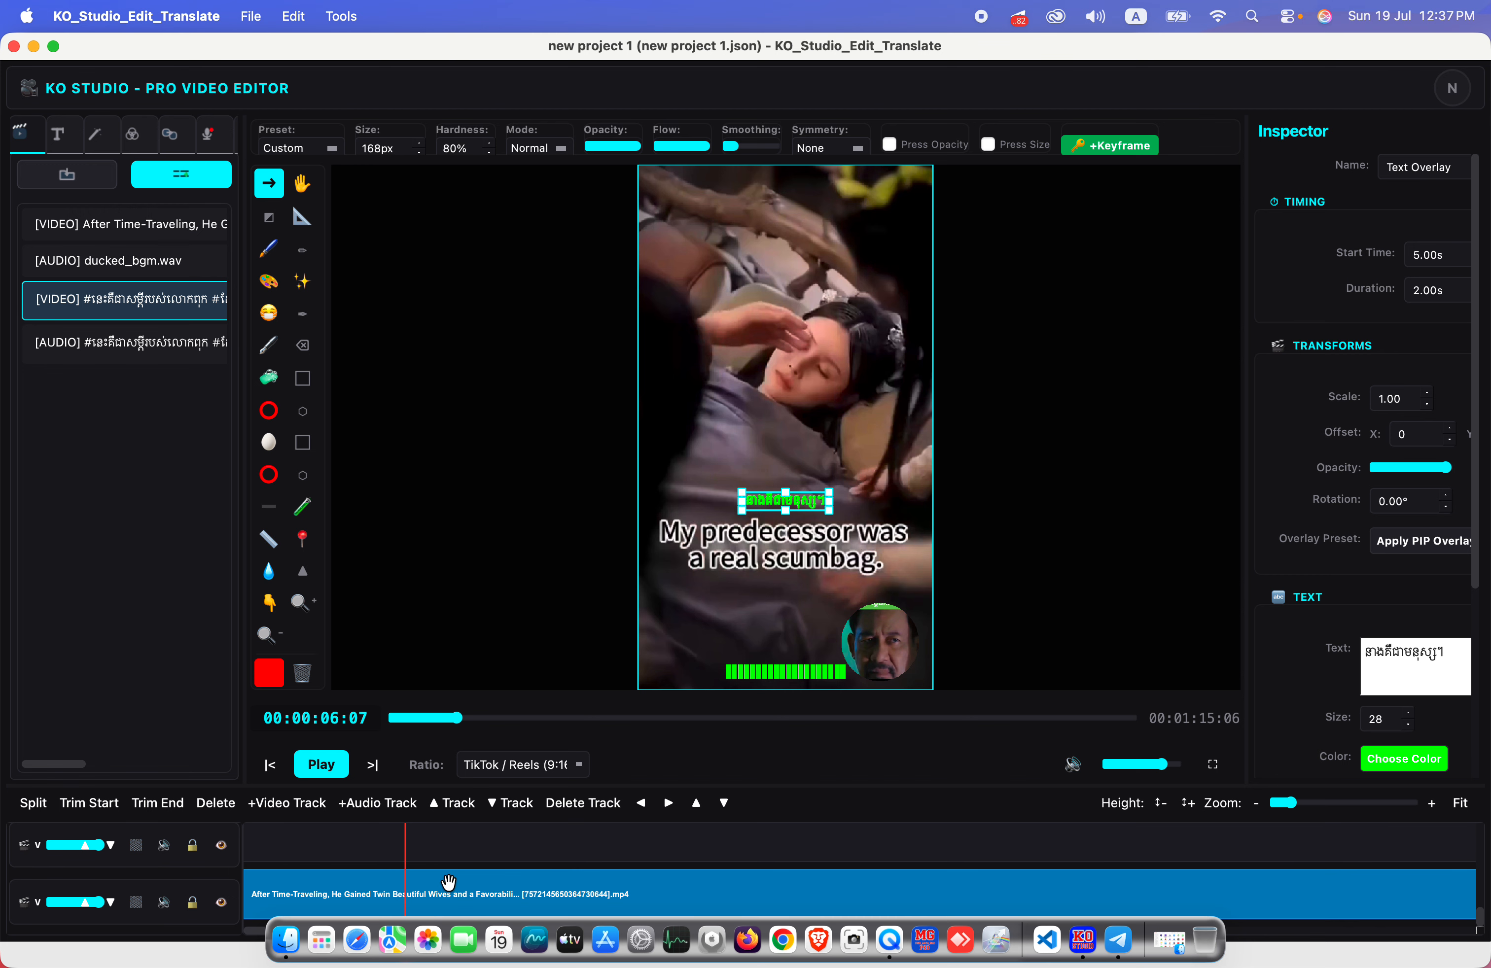
Step: Tick Flip: Horizontal on the After Time-Traveling clip and play it back to check the mirroring
click(347, 905)
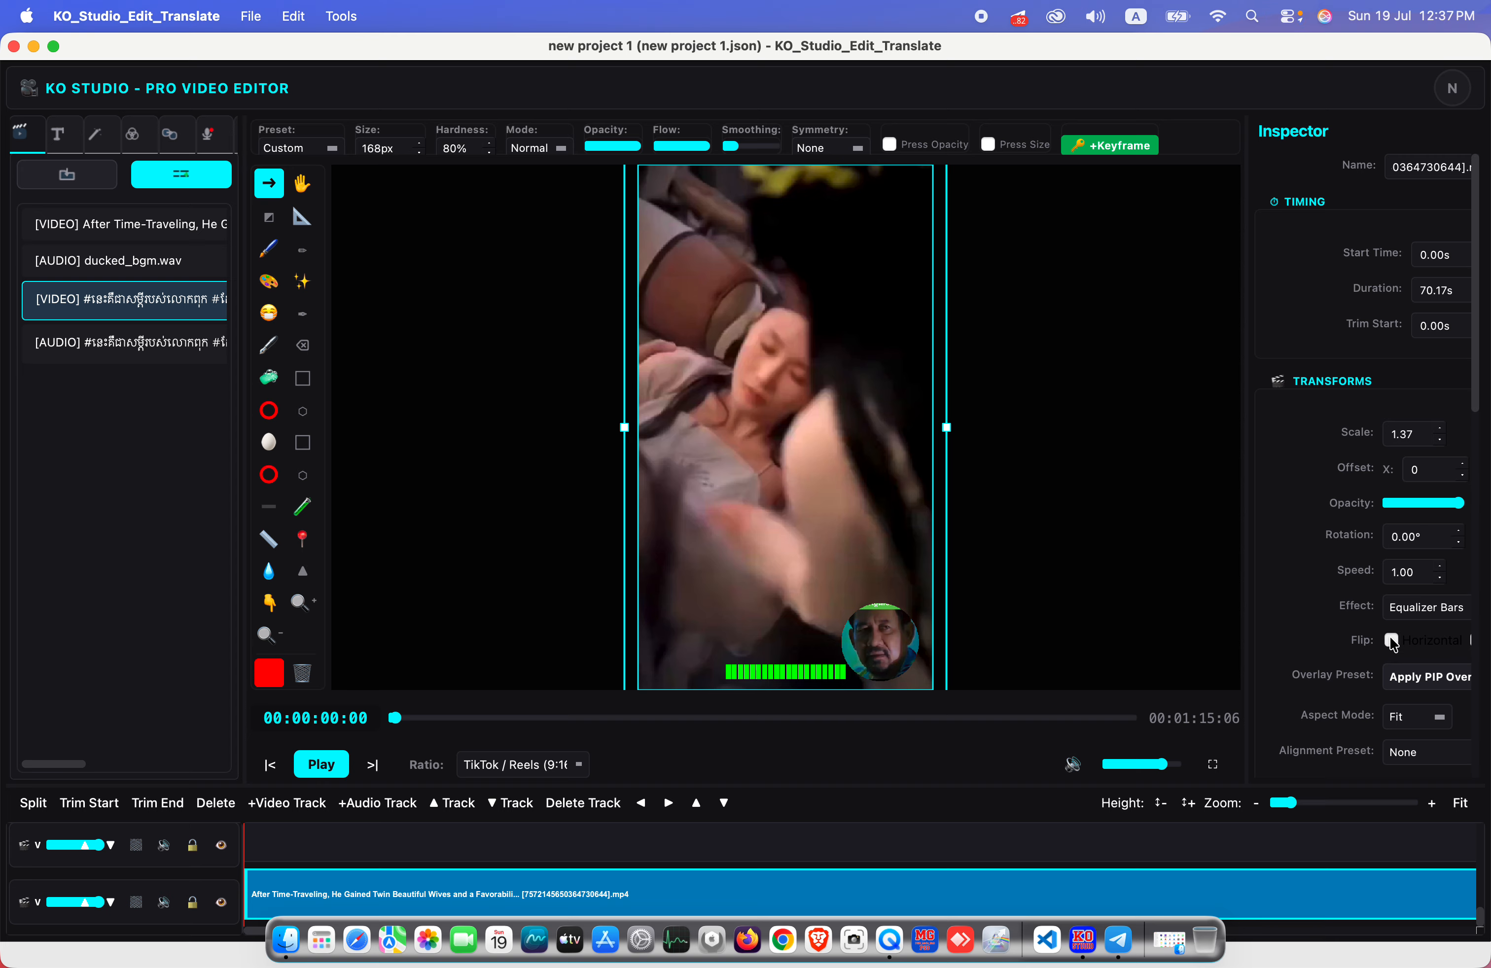
click(1391, 641)
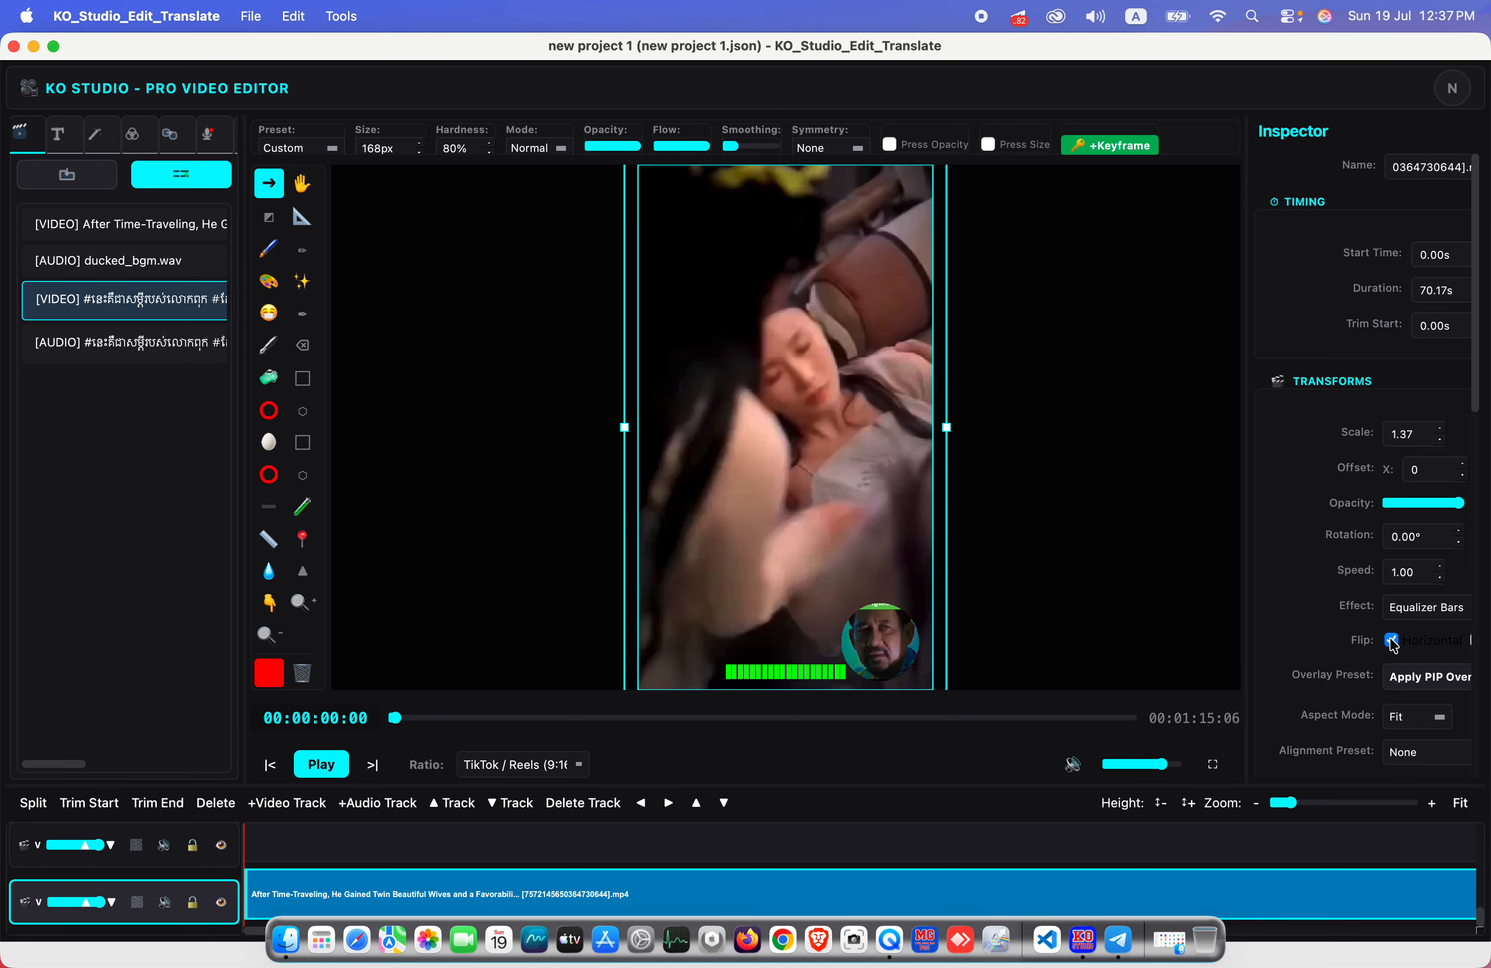
click(321, 766)
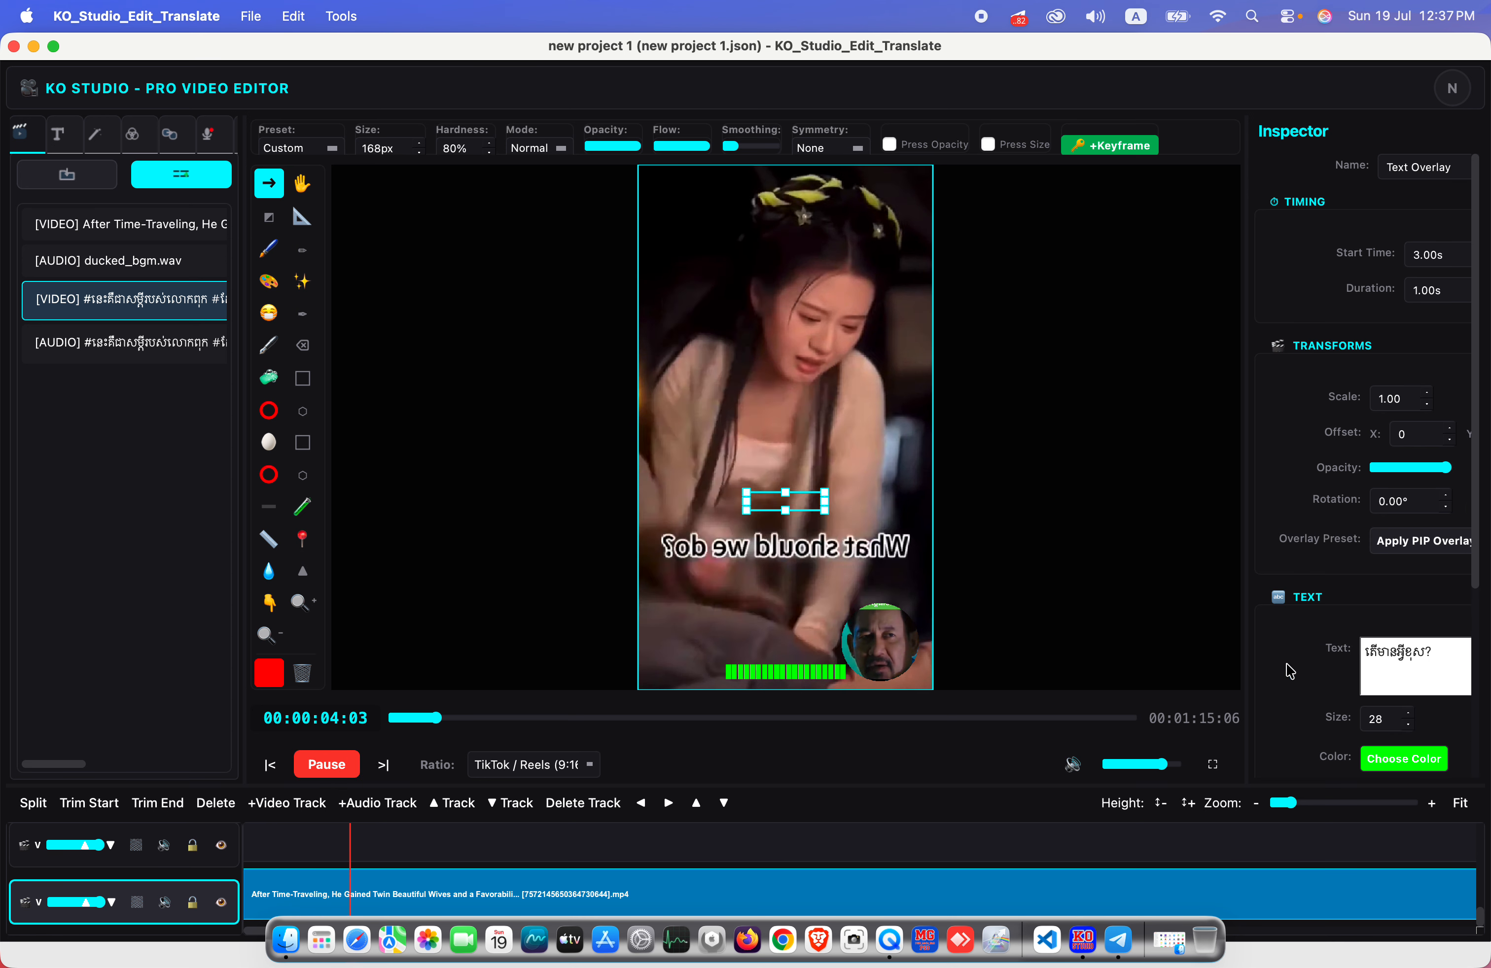
key(space)
click(305, 768)
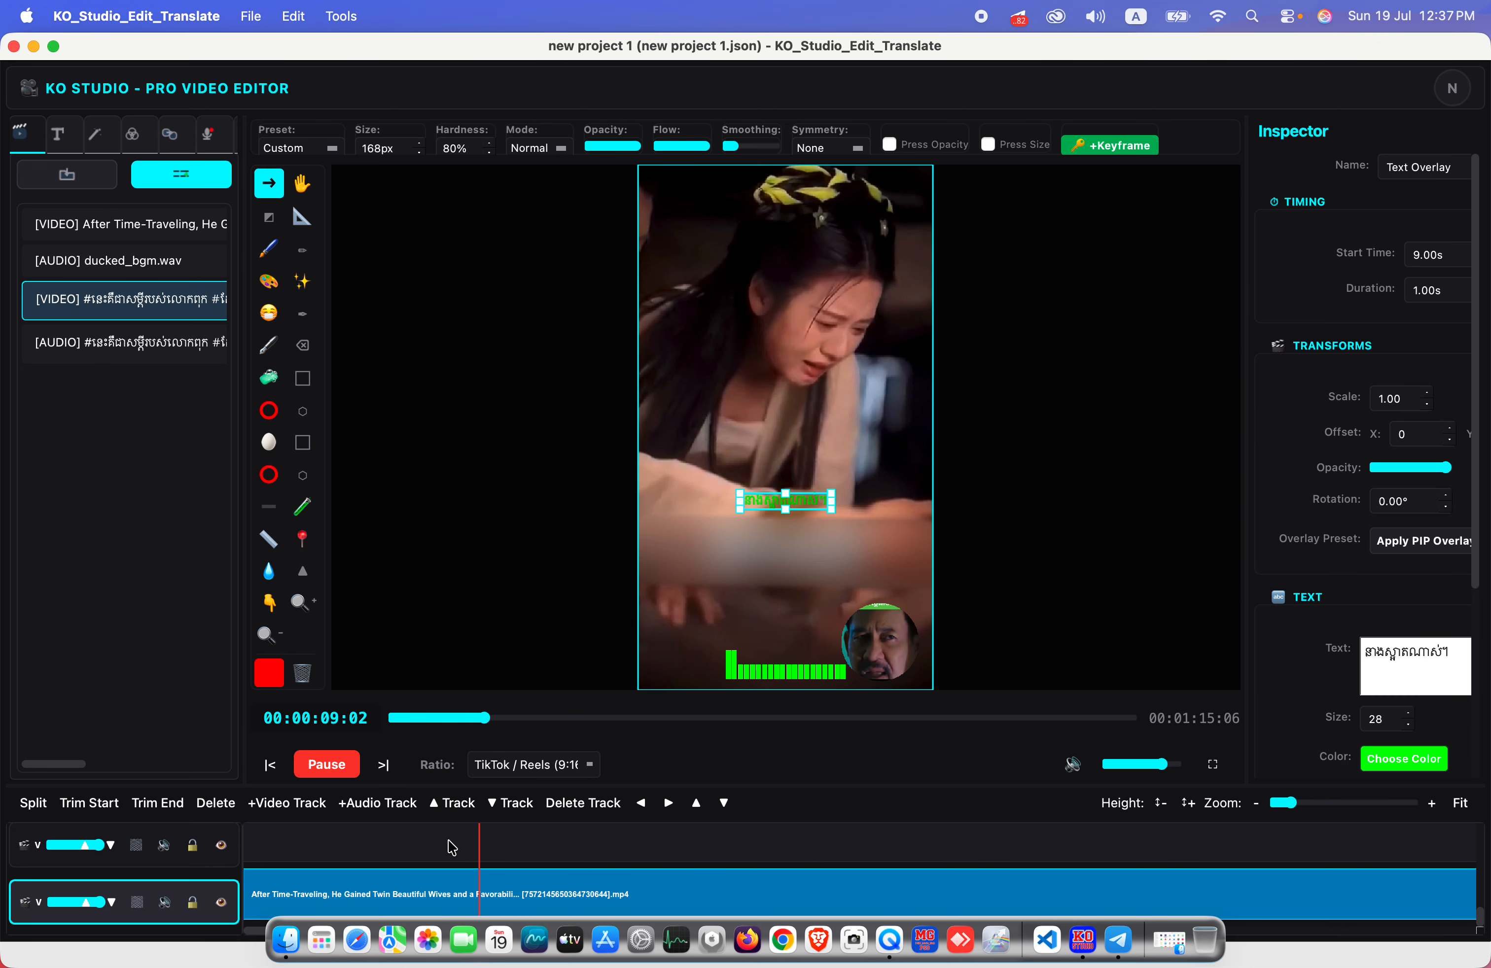
scroll(453, 854, up, 5)
scroll(453, 859, up, 5)
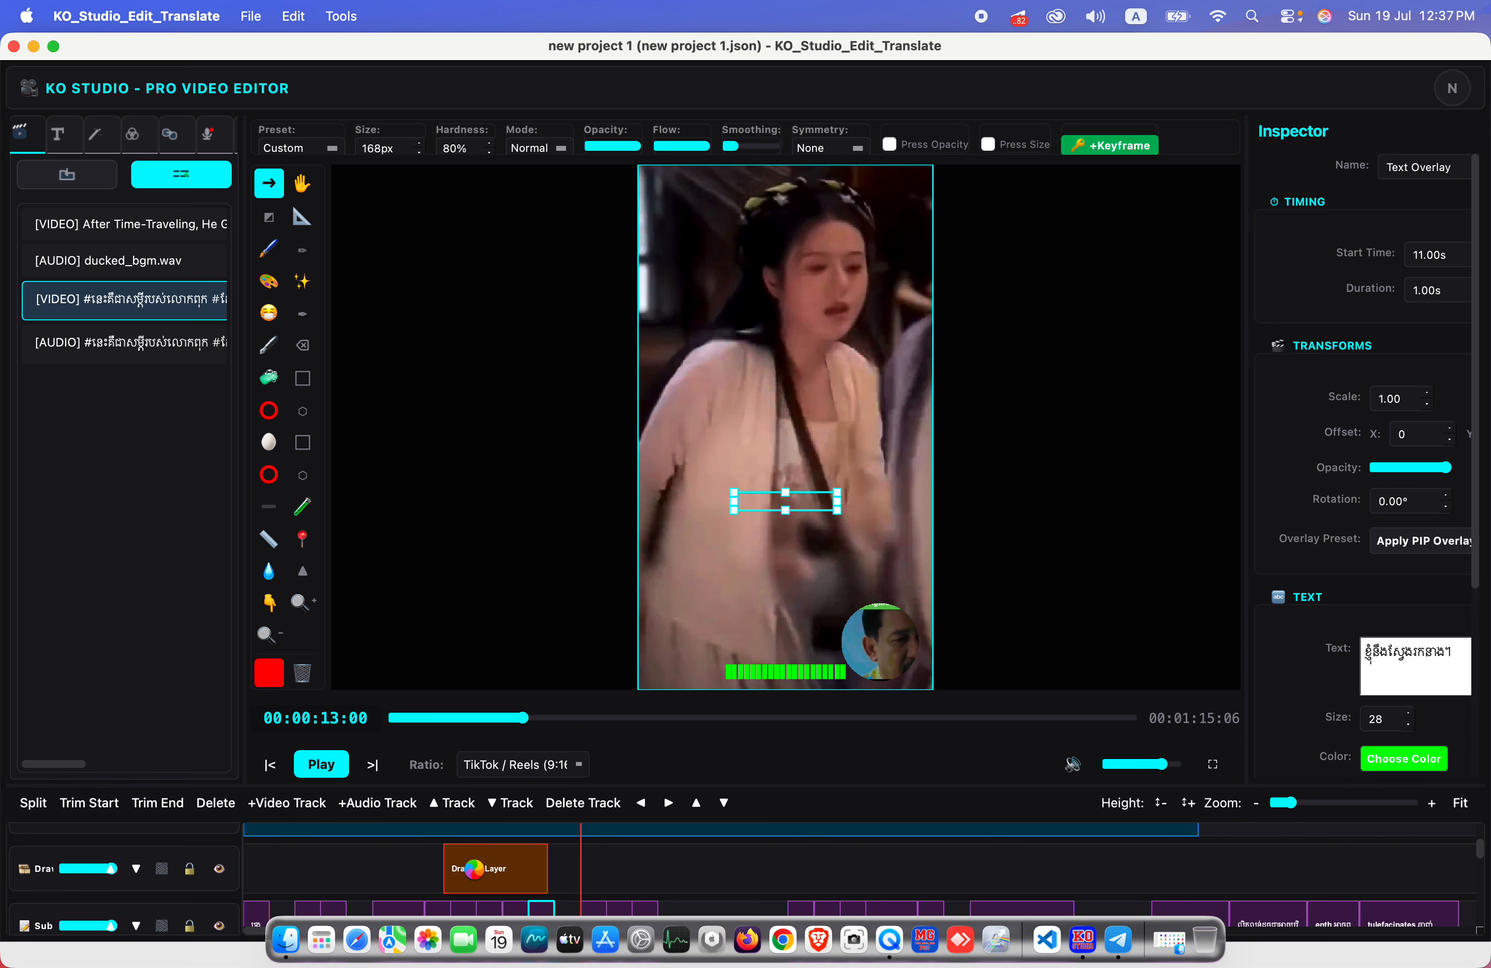
click(479, 861)
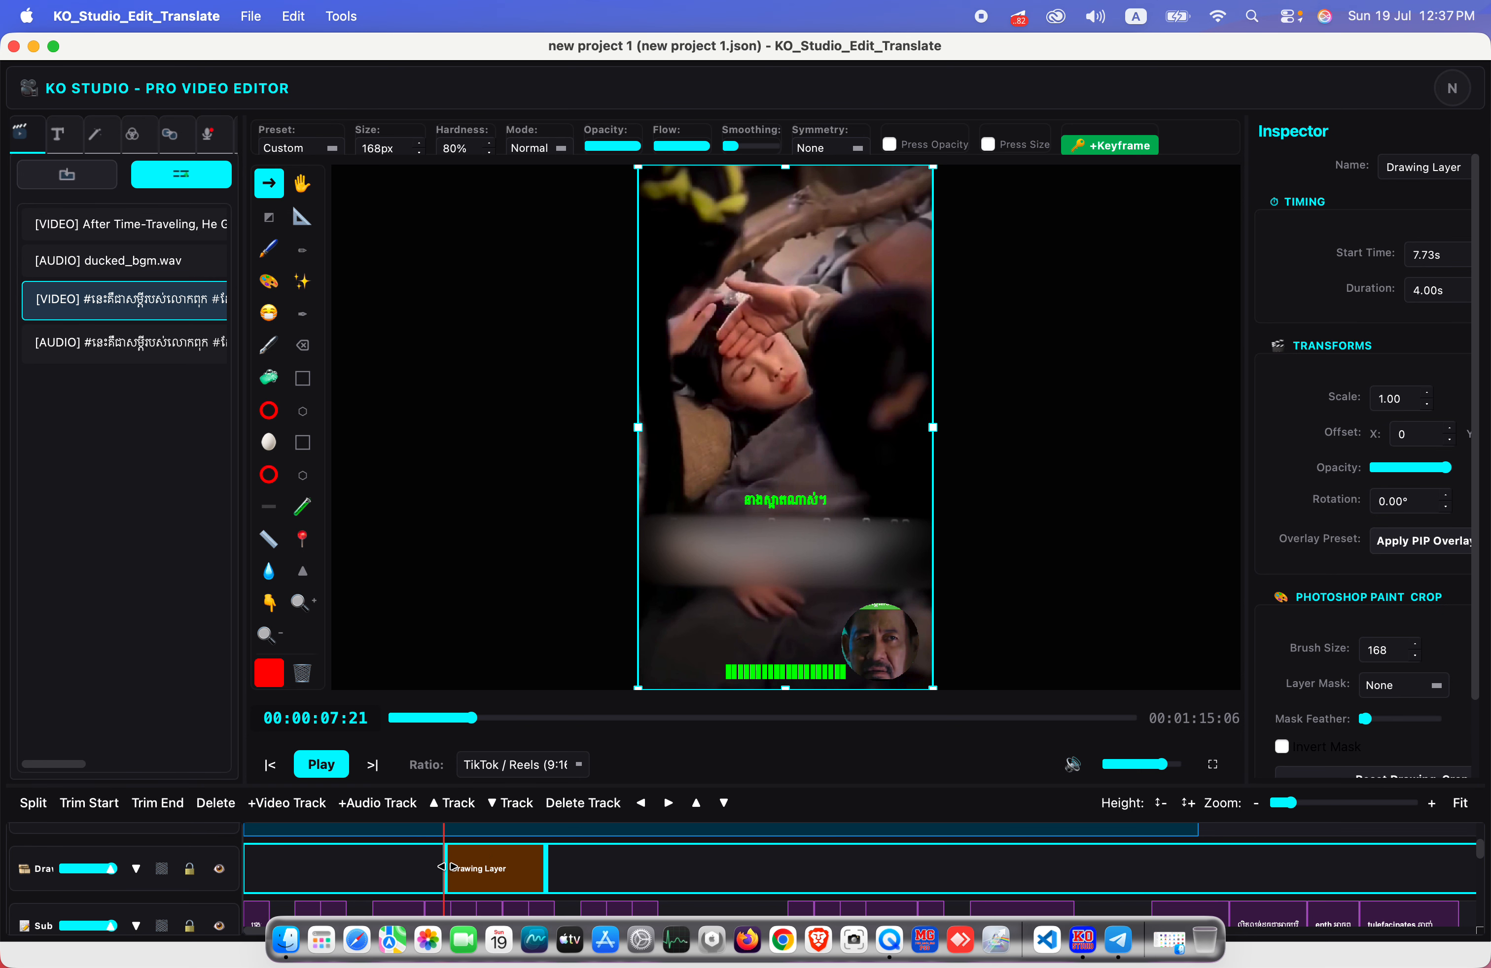
Step: Stretch the blur drawing layer from 0.00 s to the timeline end, then play back to verify coverage
drag(447, 867, 205, 868)
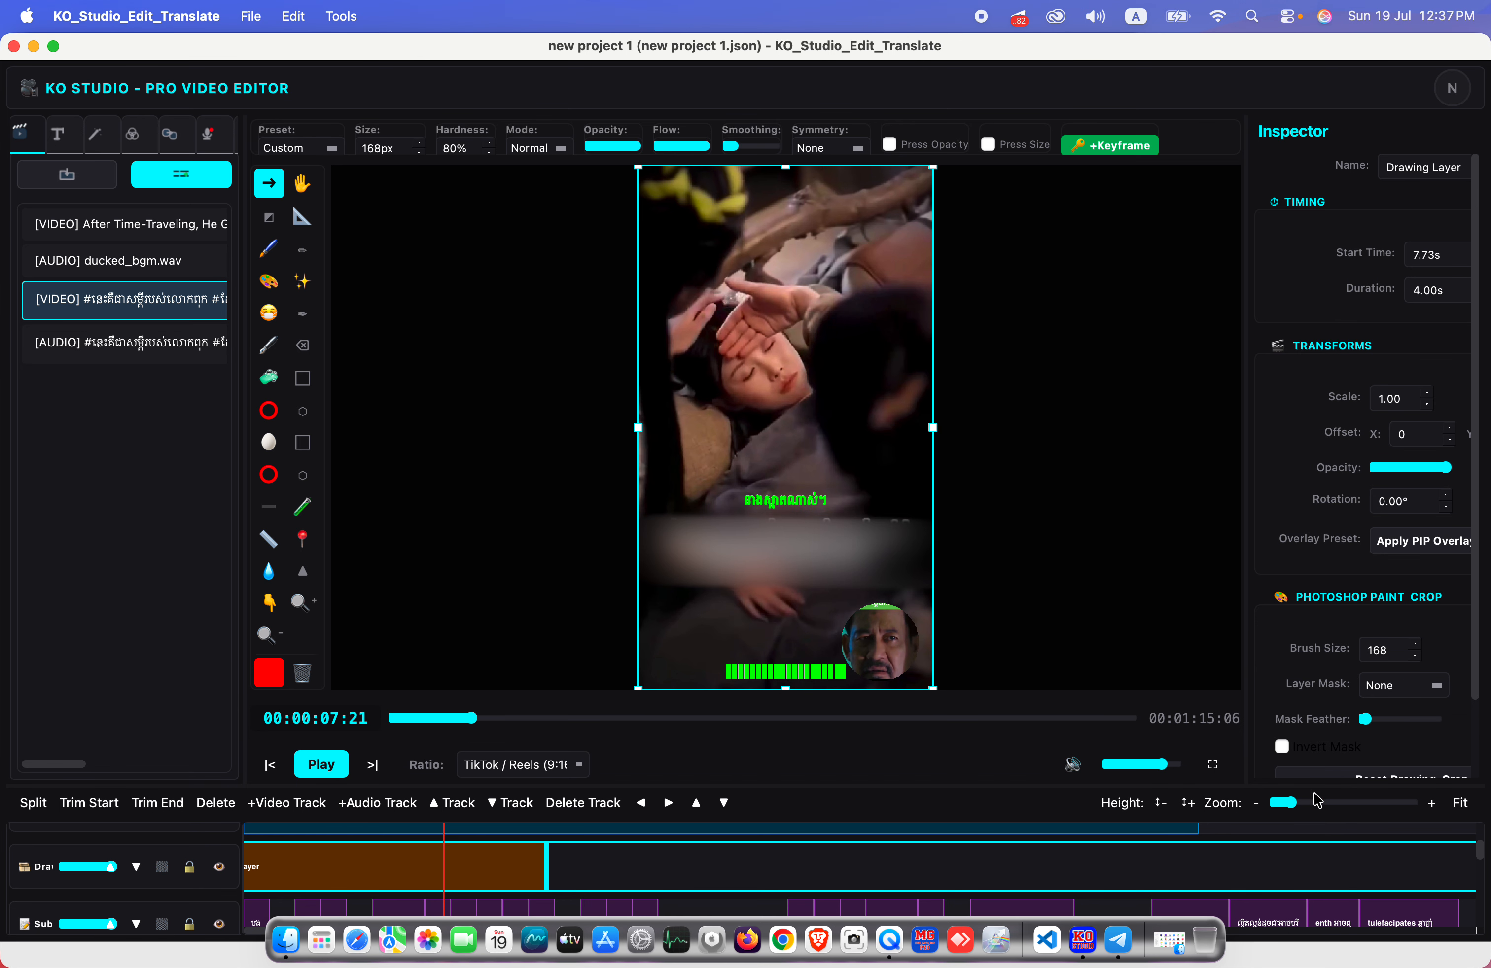
click(1239, 806)
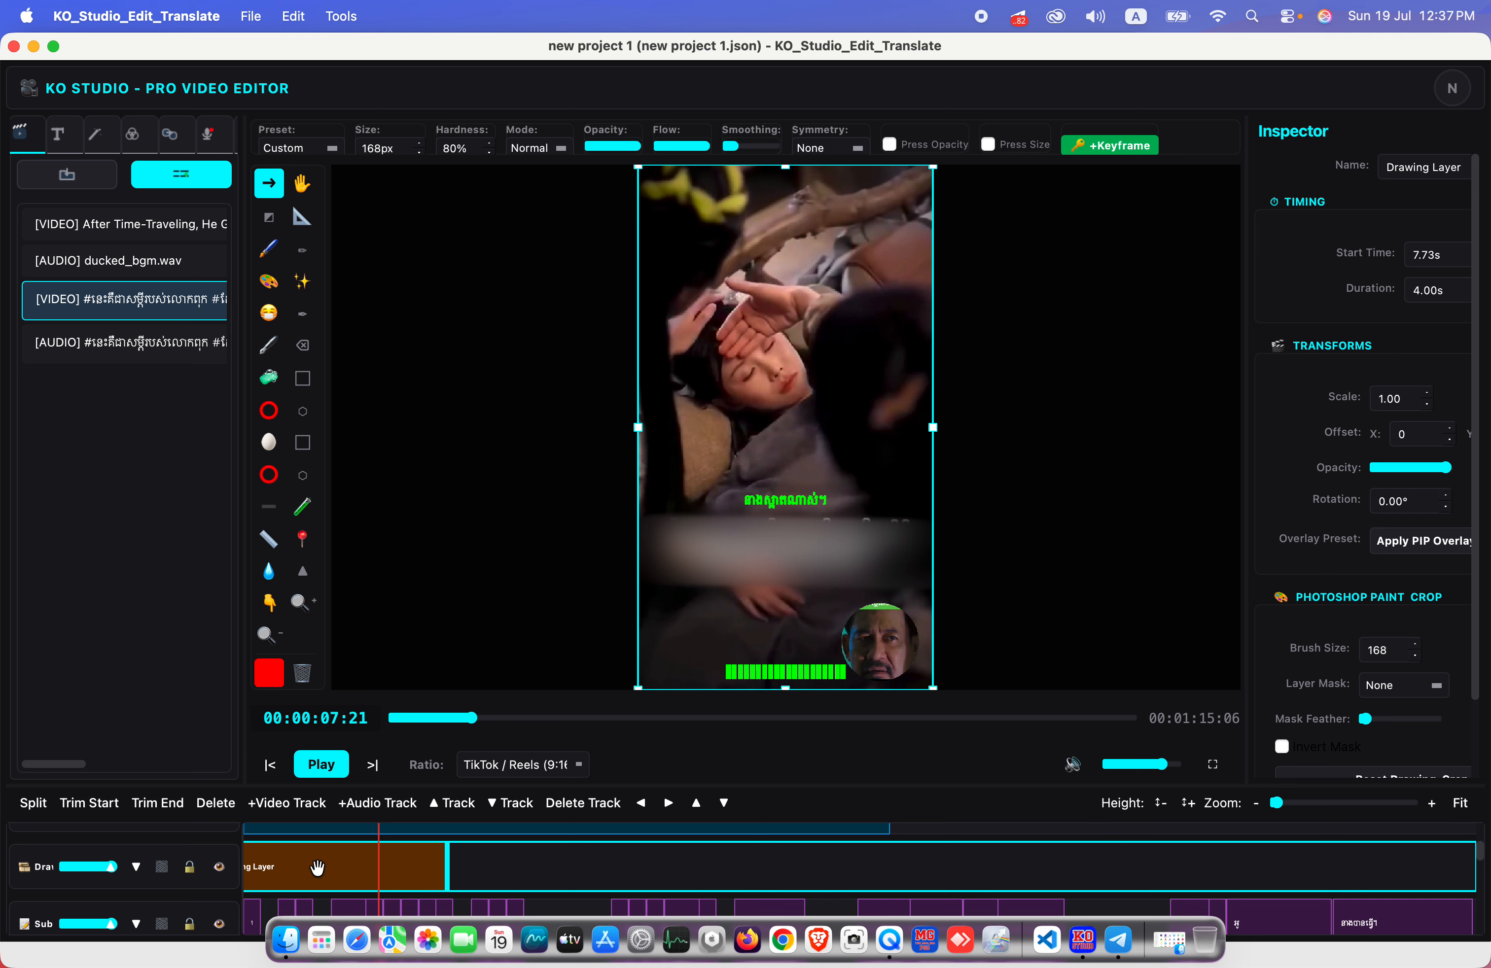
mouse_move(323, 869)
mouse_down()
mouse_move(375, 873)
mouse_move(336, 872)
mouse_up()
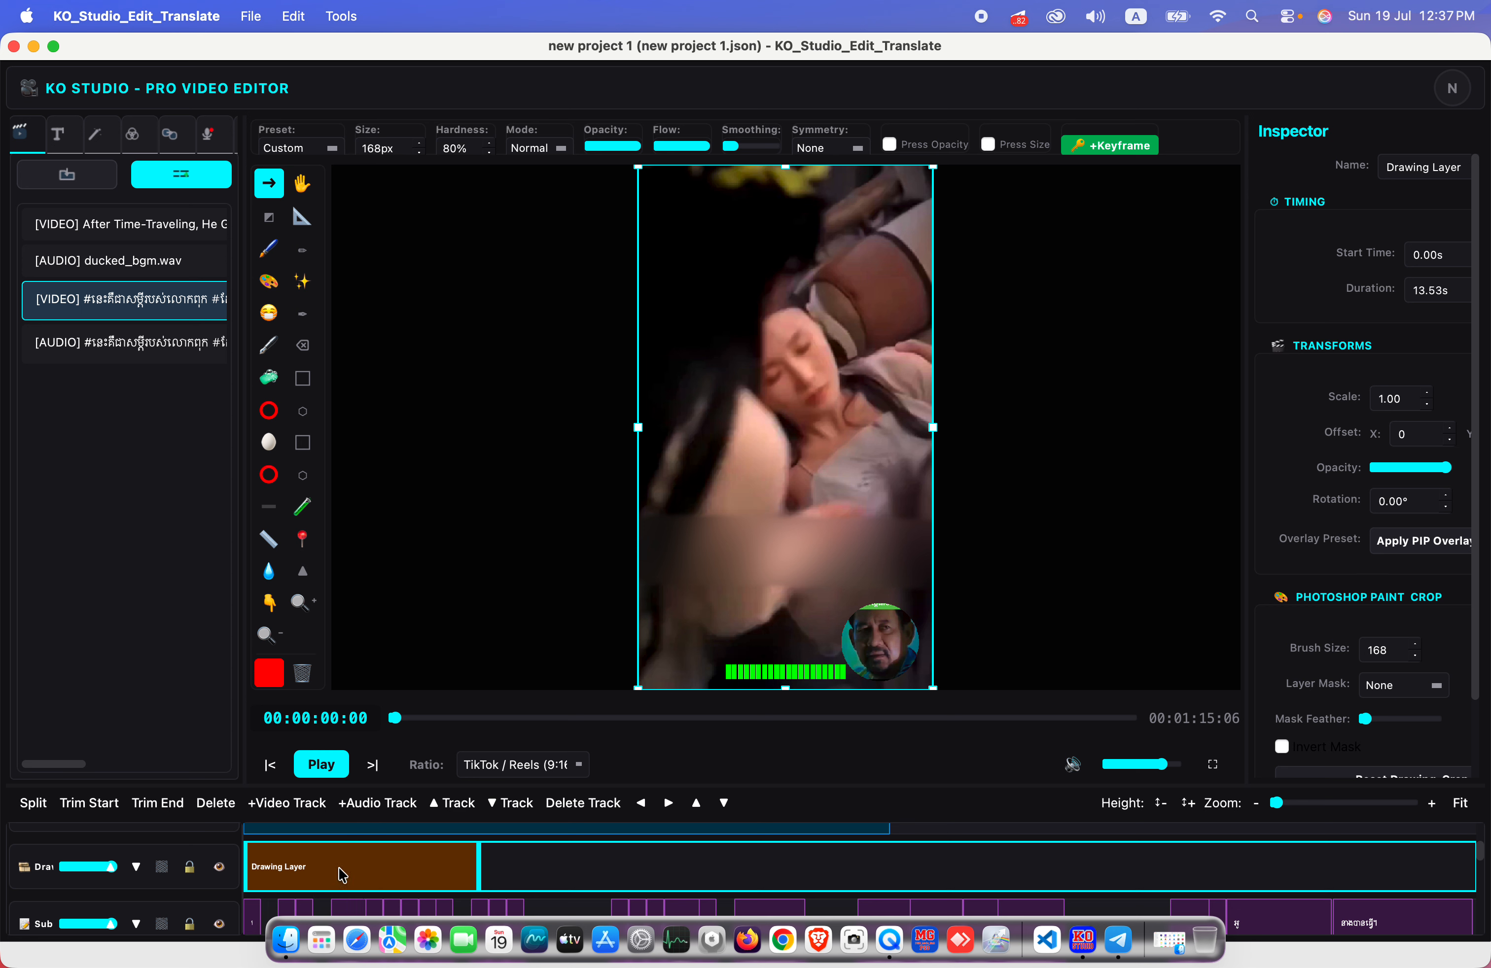
mouse_move(478, 866)
mouse_down()
mouse_move(1235, 868)
mouse_move(1483, 850)
mouse_up()
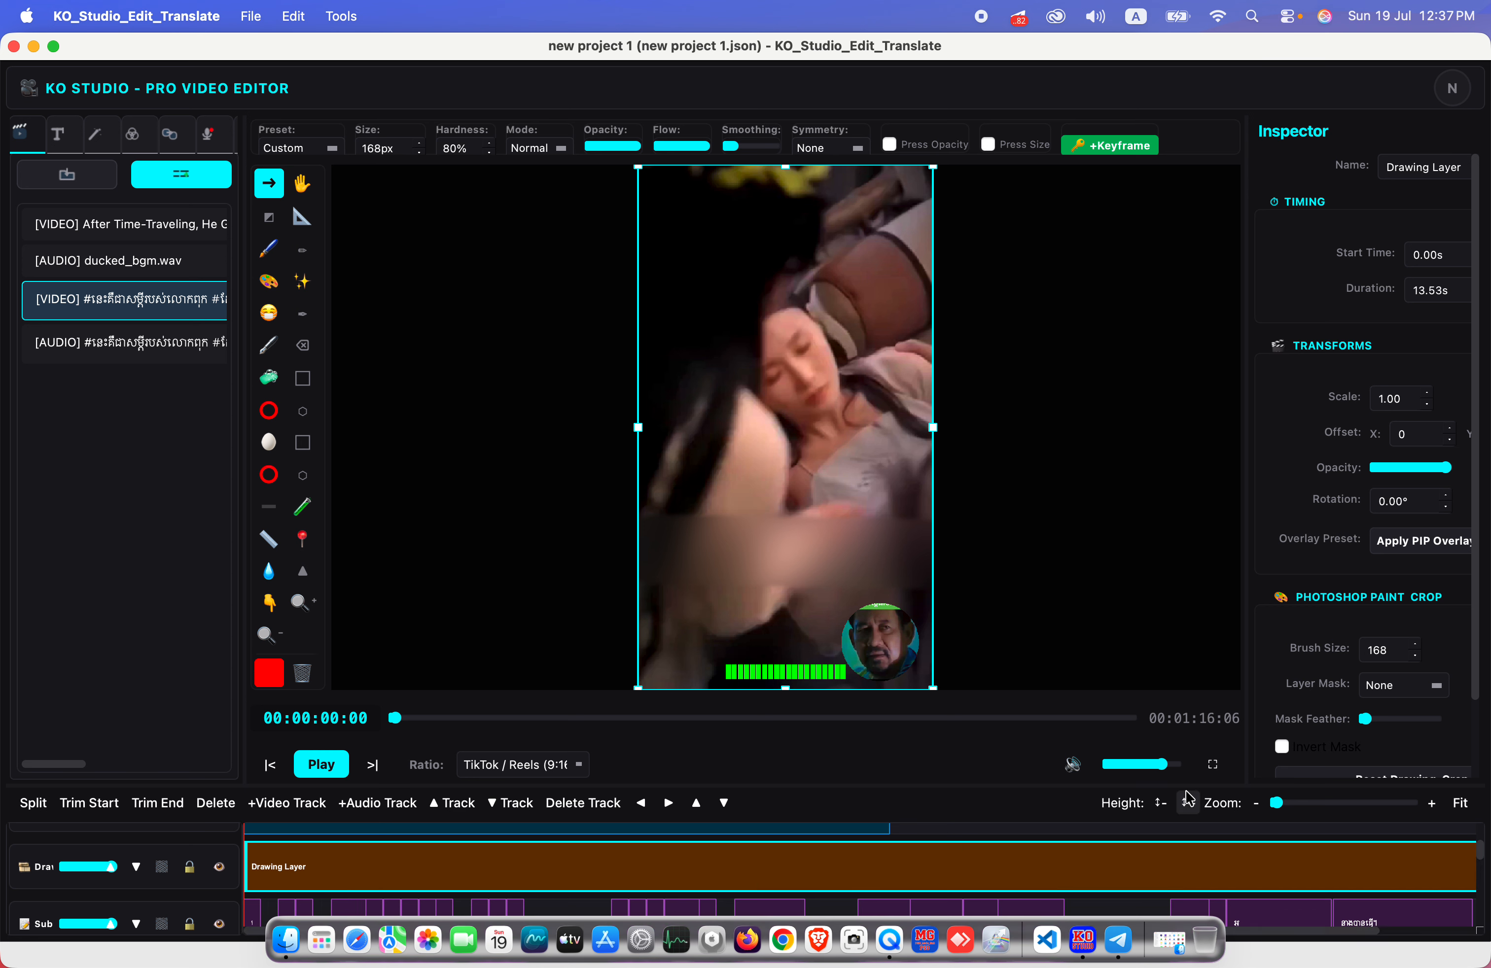
click(321, 765)
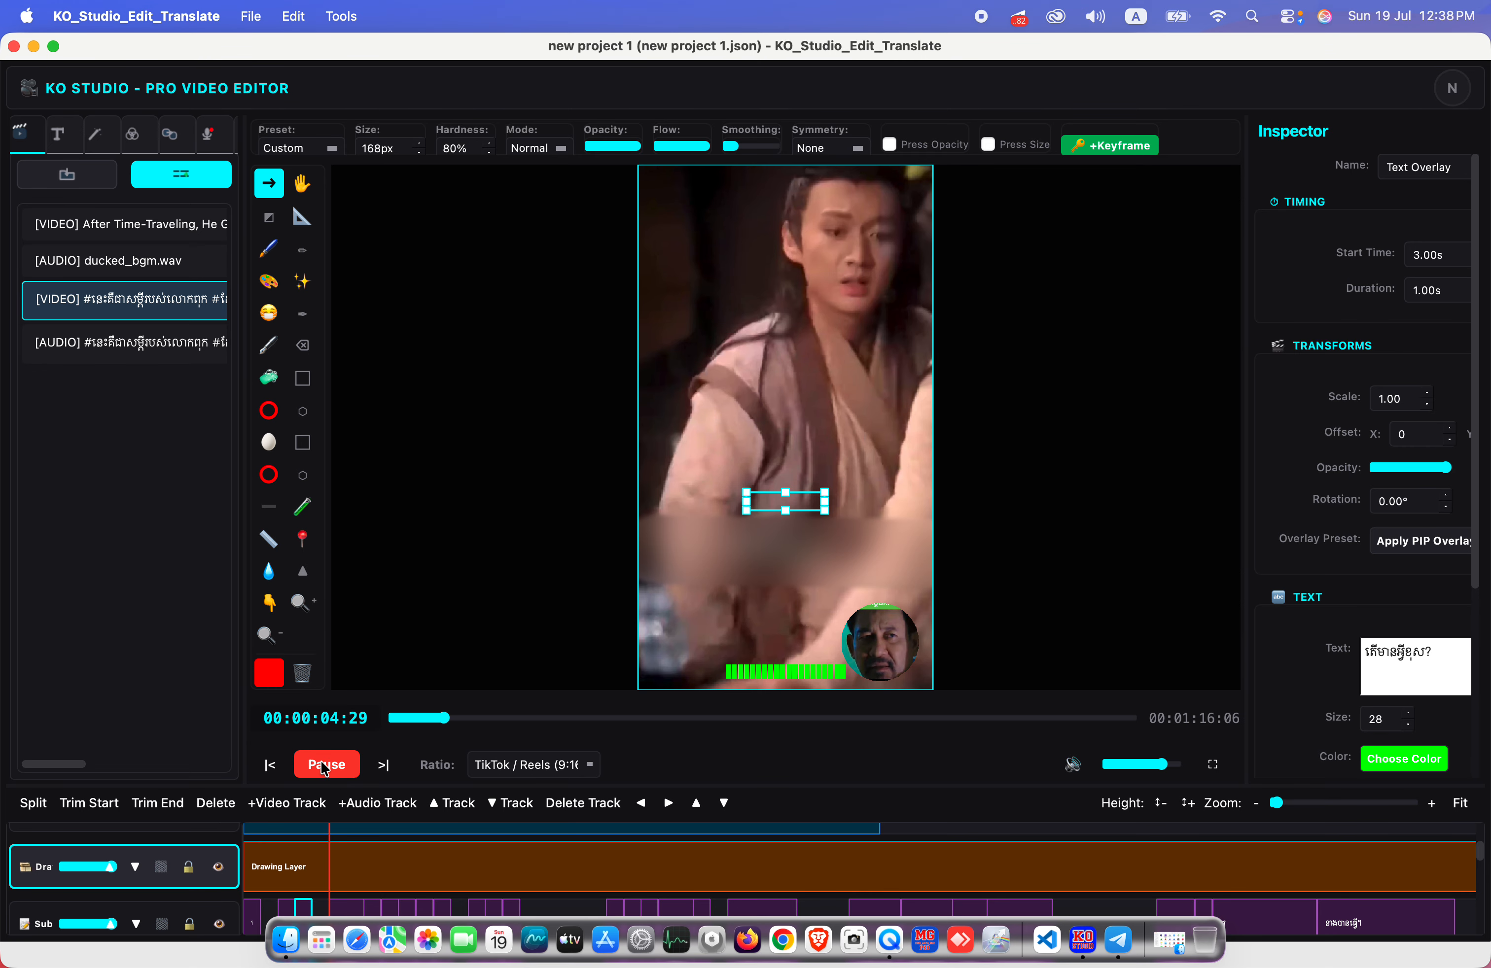
key(space)
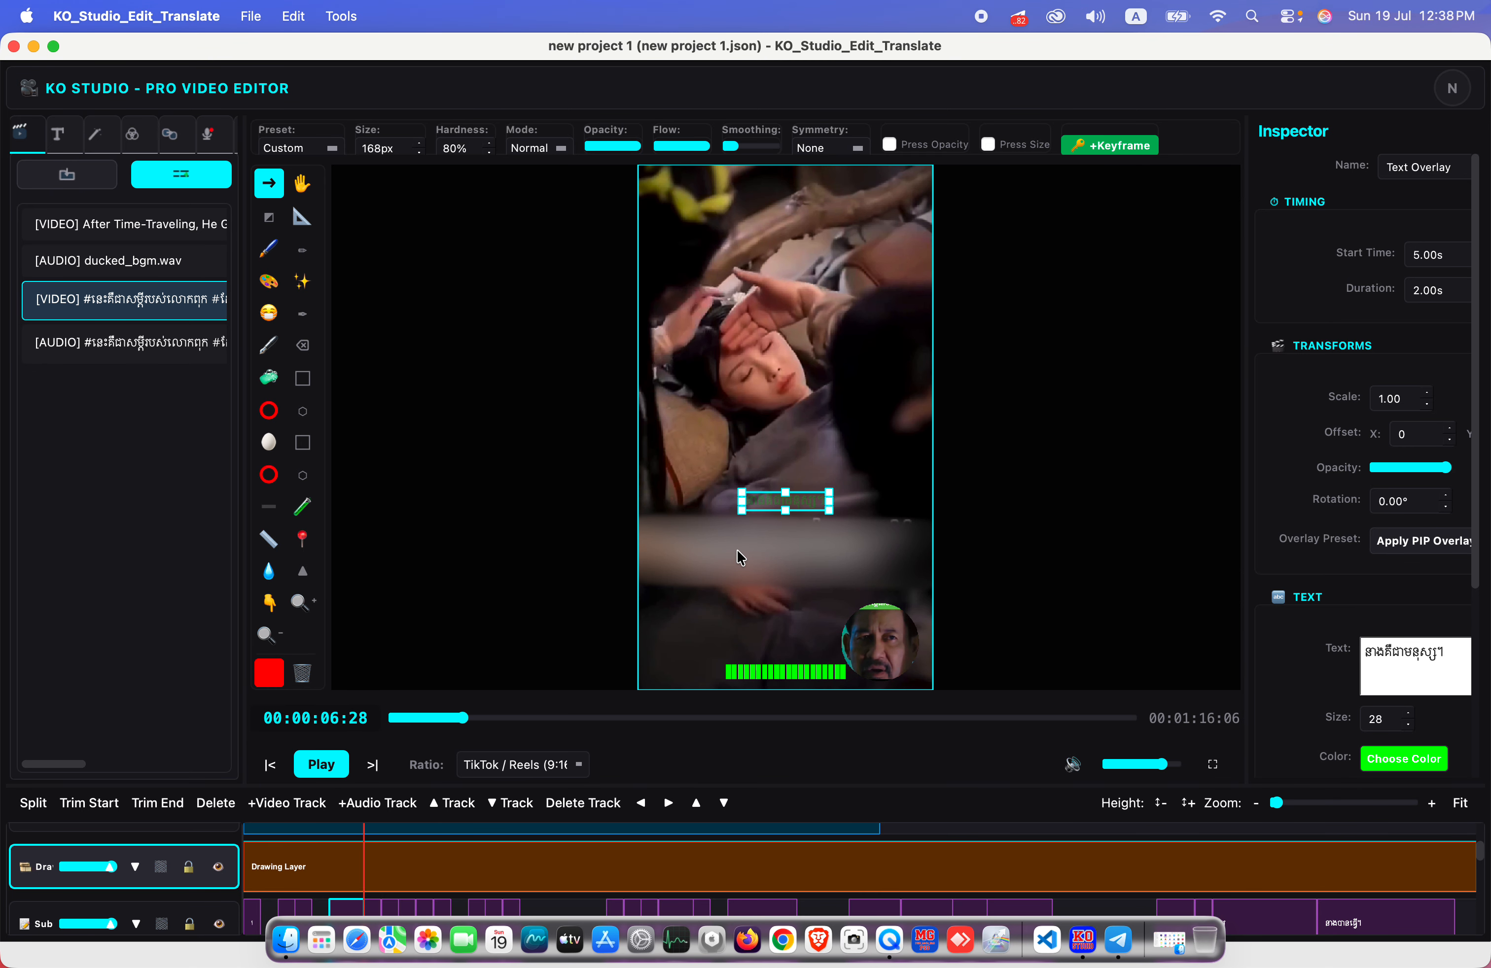
Step: Open the video export settings and name the output KO_1_Exported_Project
click(252, 19)
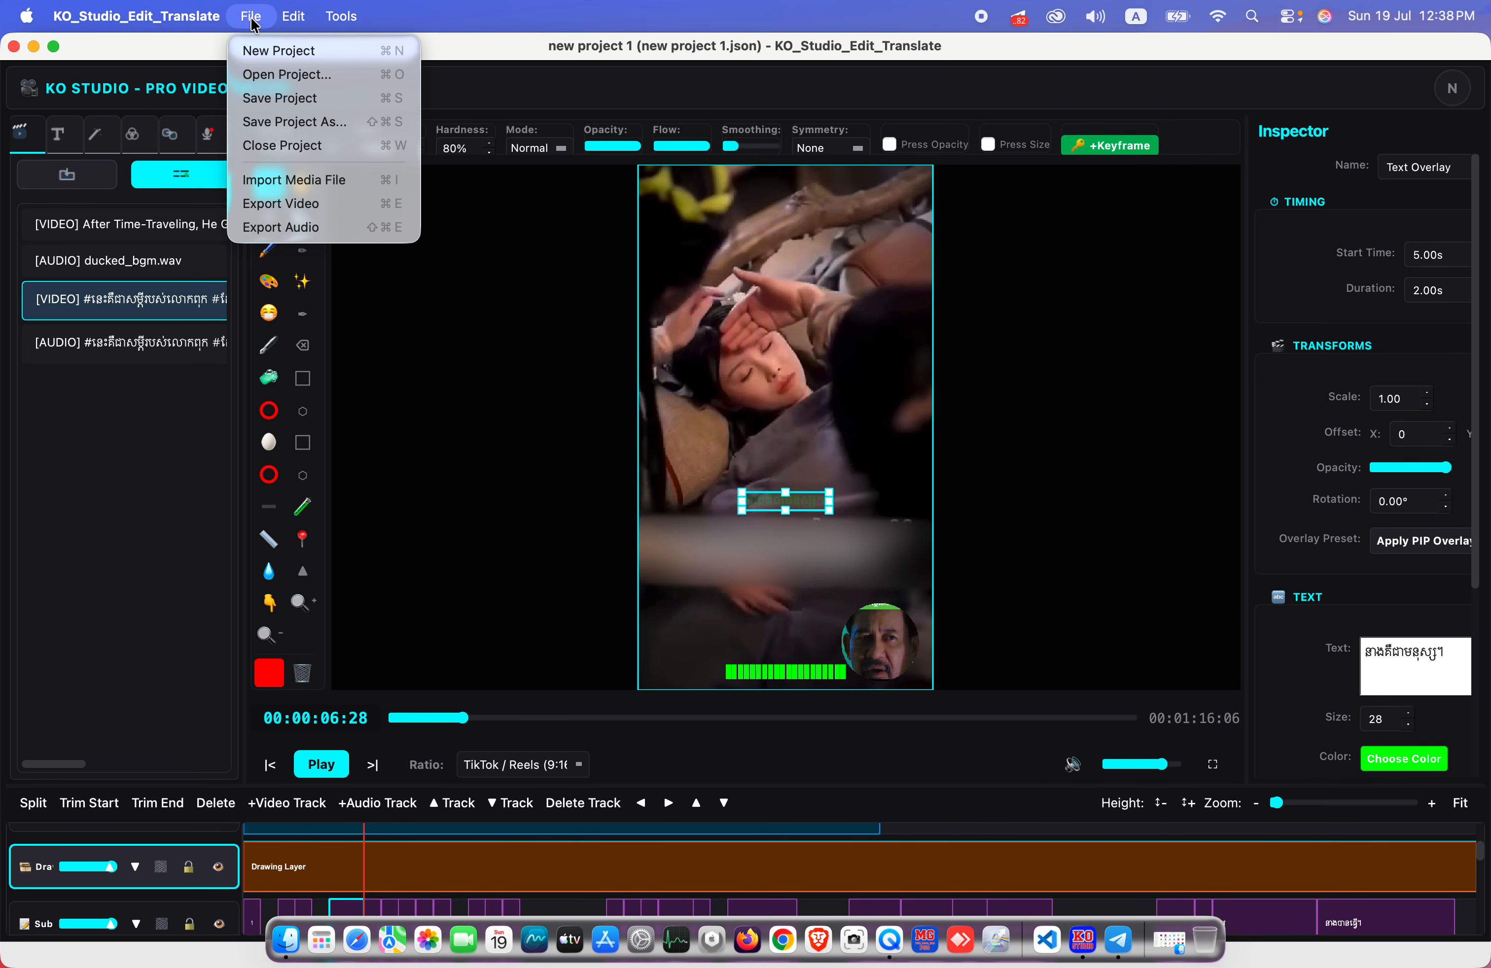
click(291, 208)
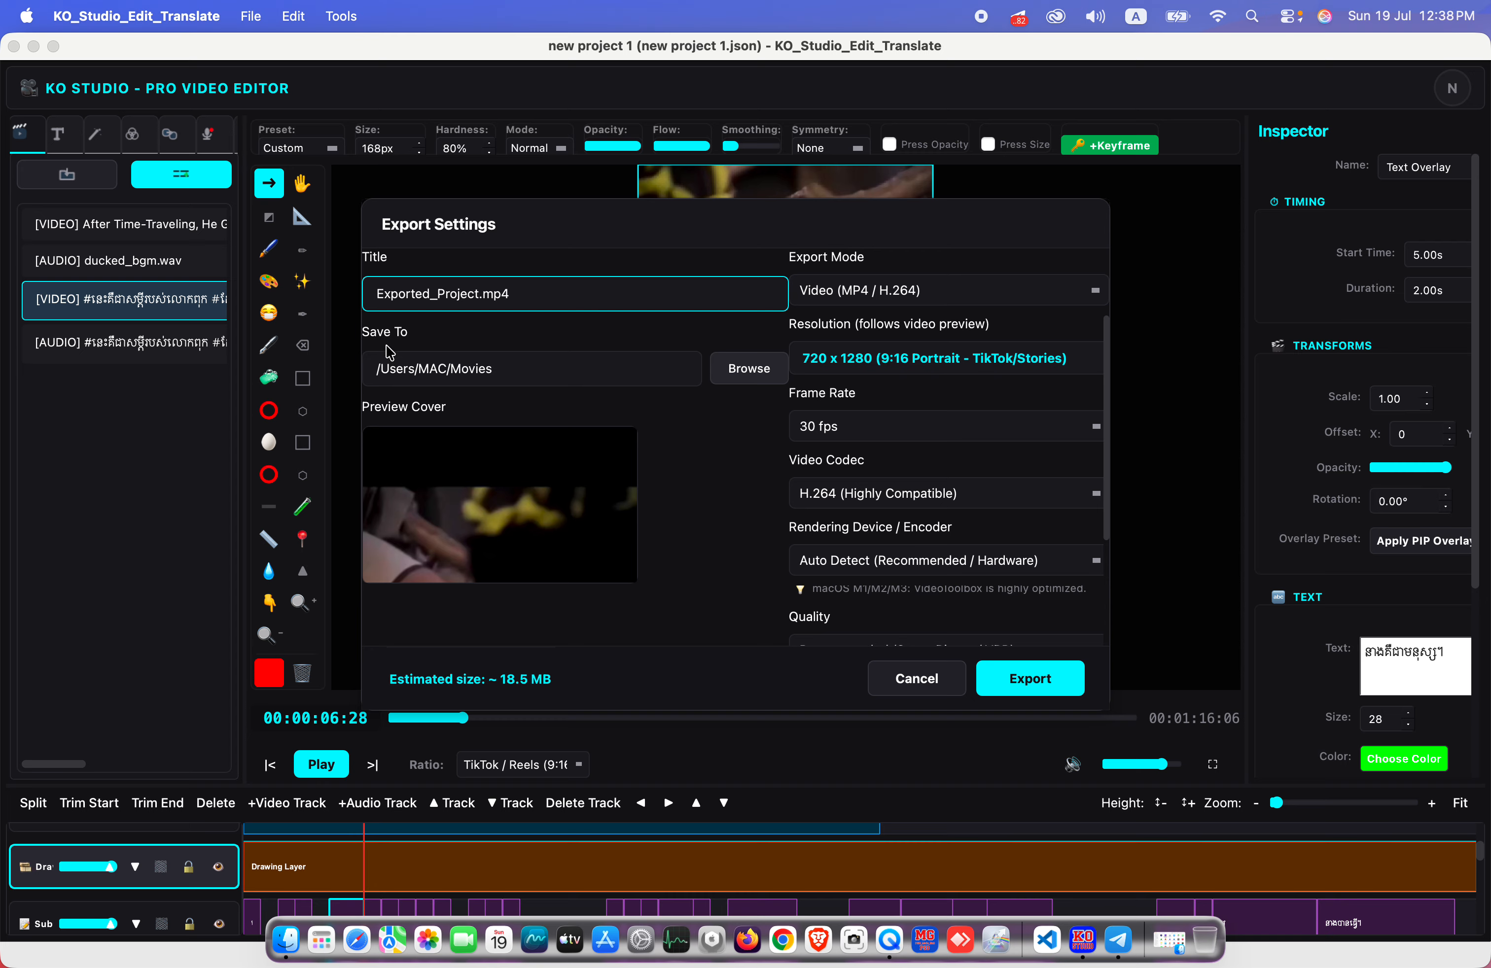
text(KO_1_)
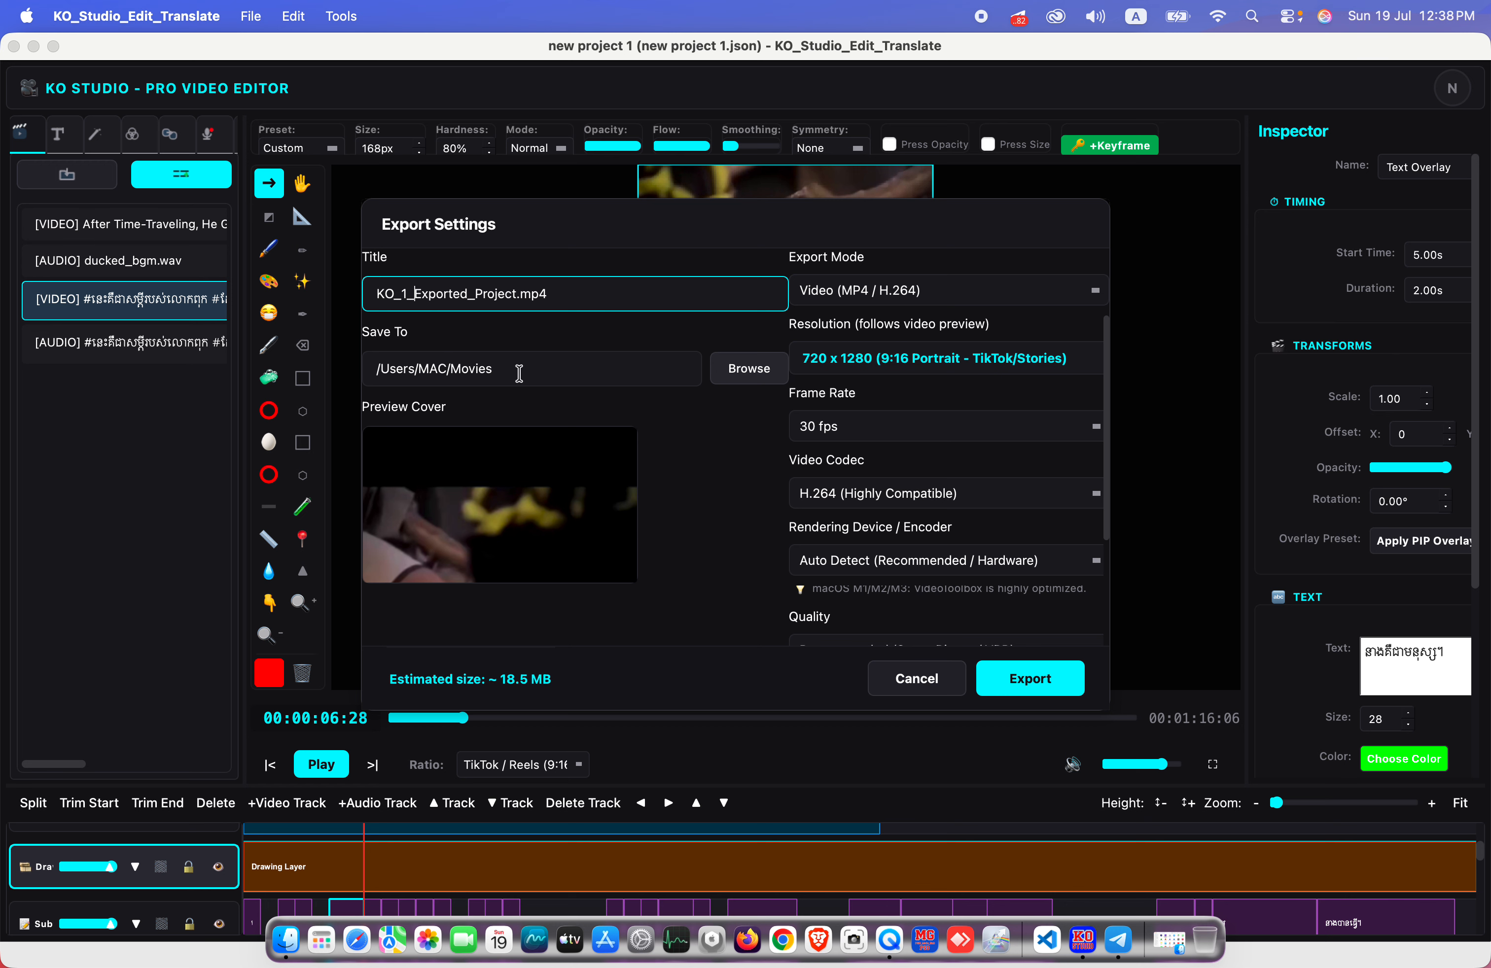
Step: Choose Desktop > kotool output video as the export destination folder
click(748, 369)
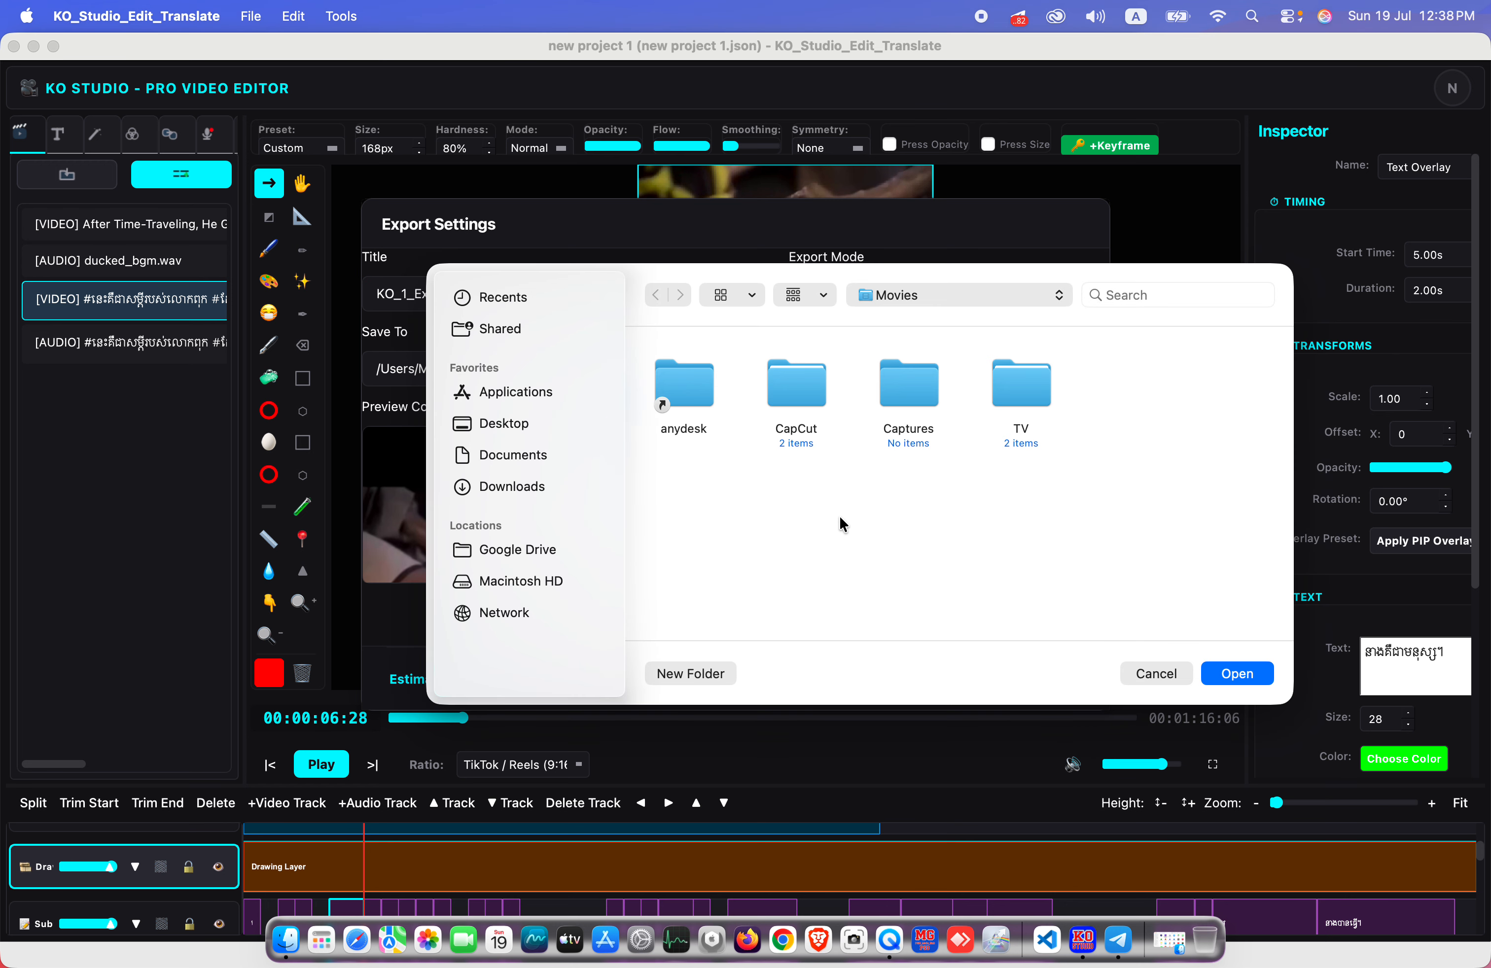
click(512, 424)
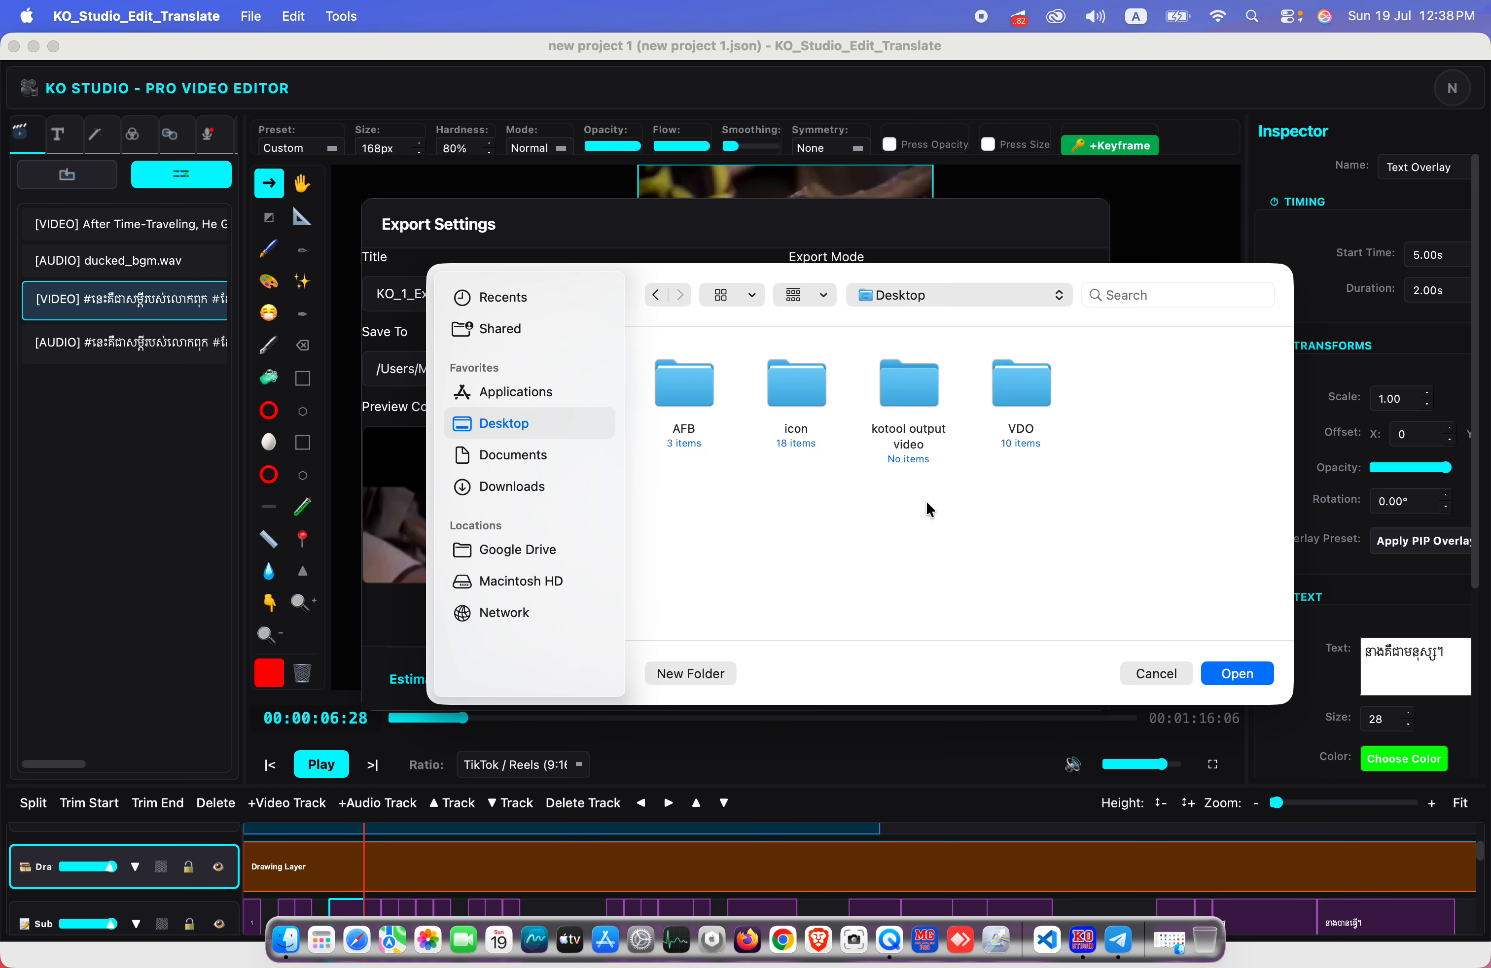
click(906, 387)
double_click(911, 390)
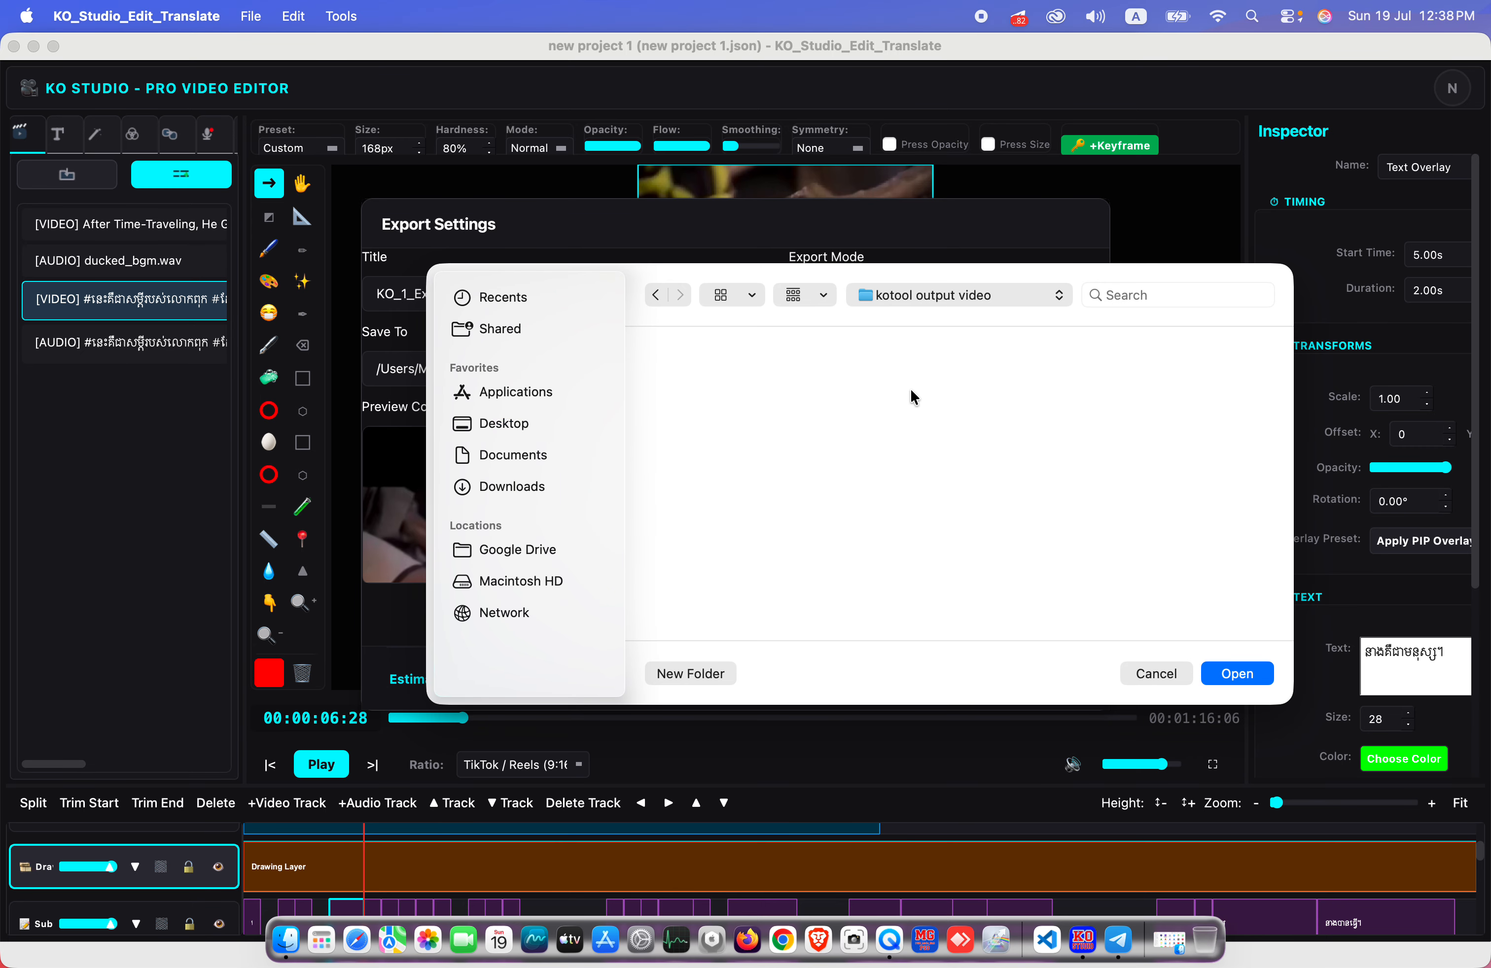
click(1237, 674)
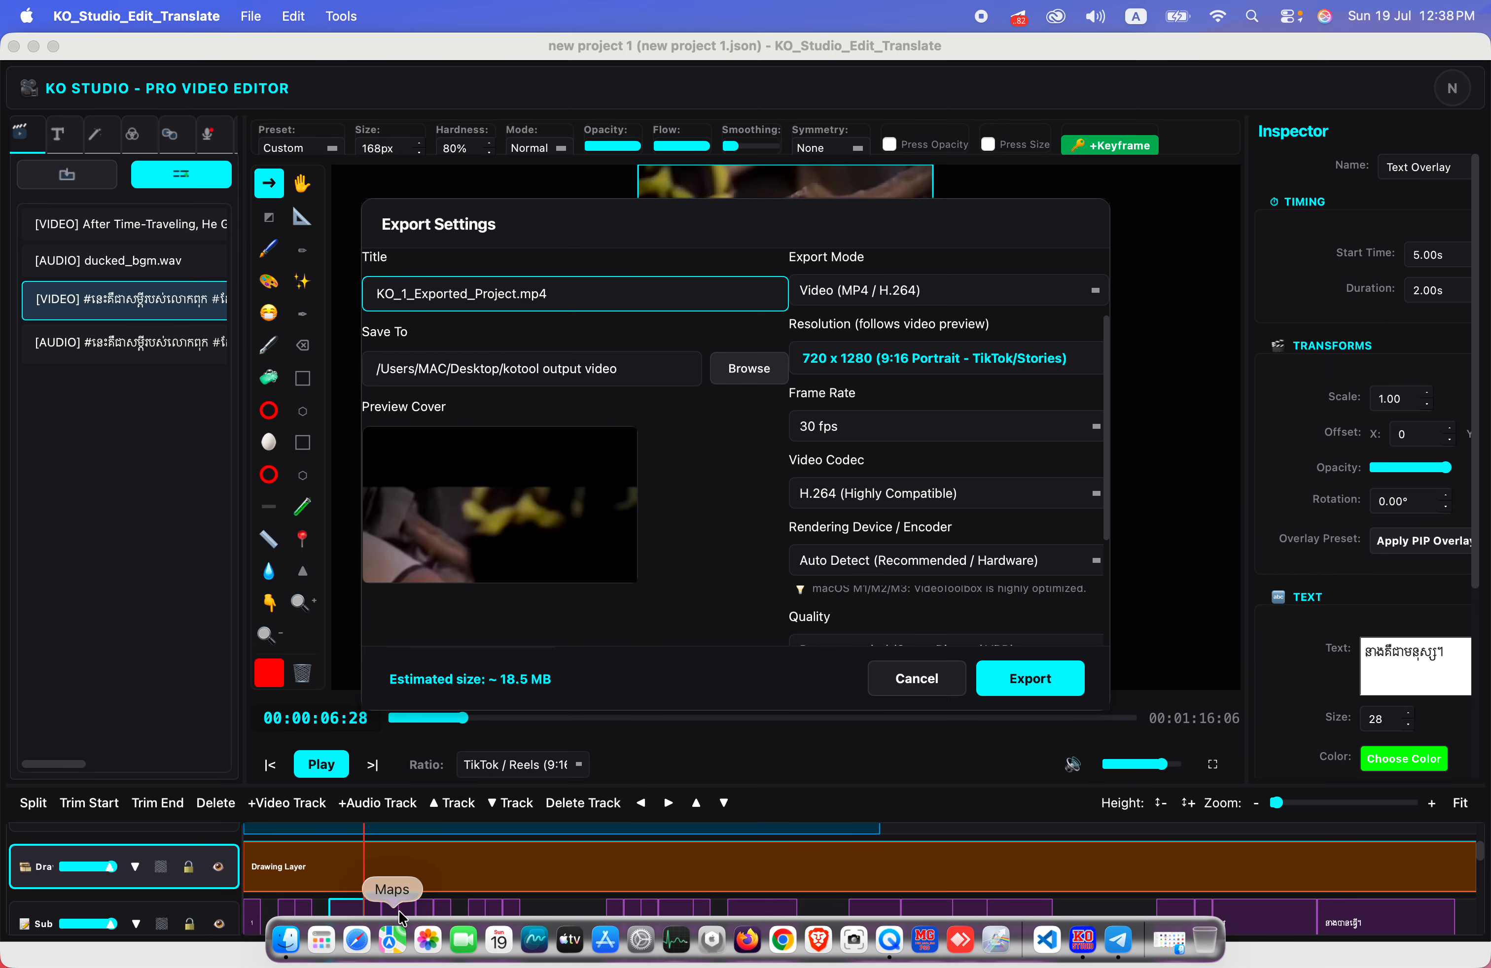
click(287, 946)
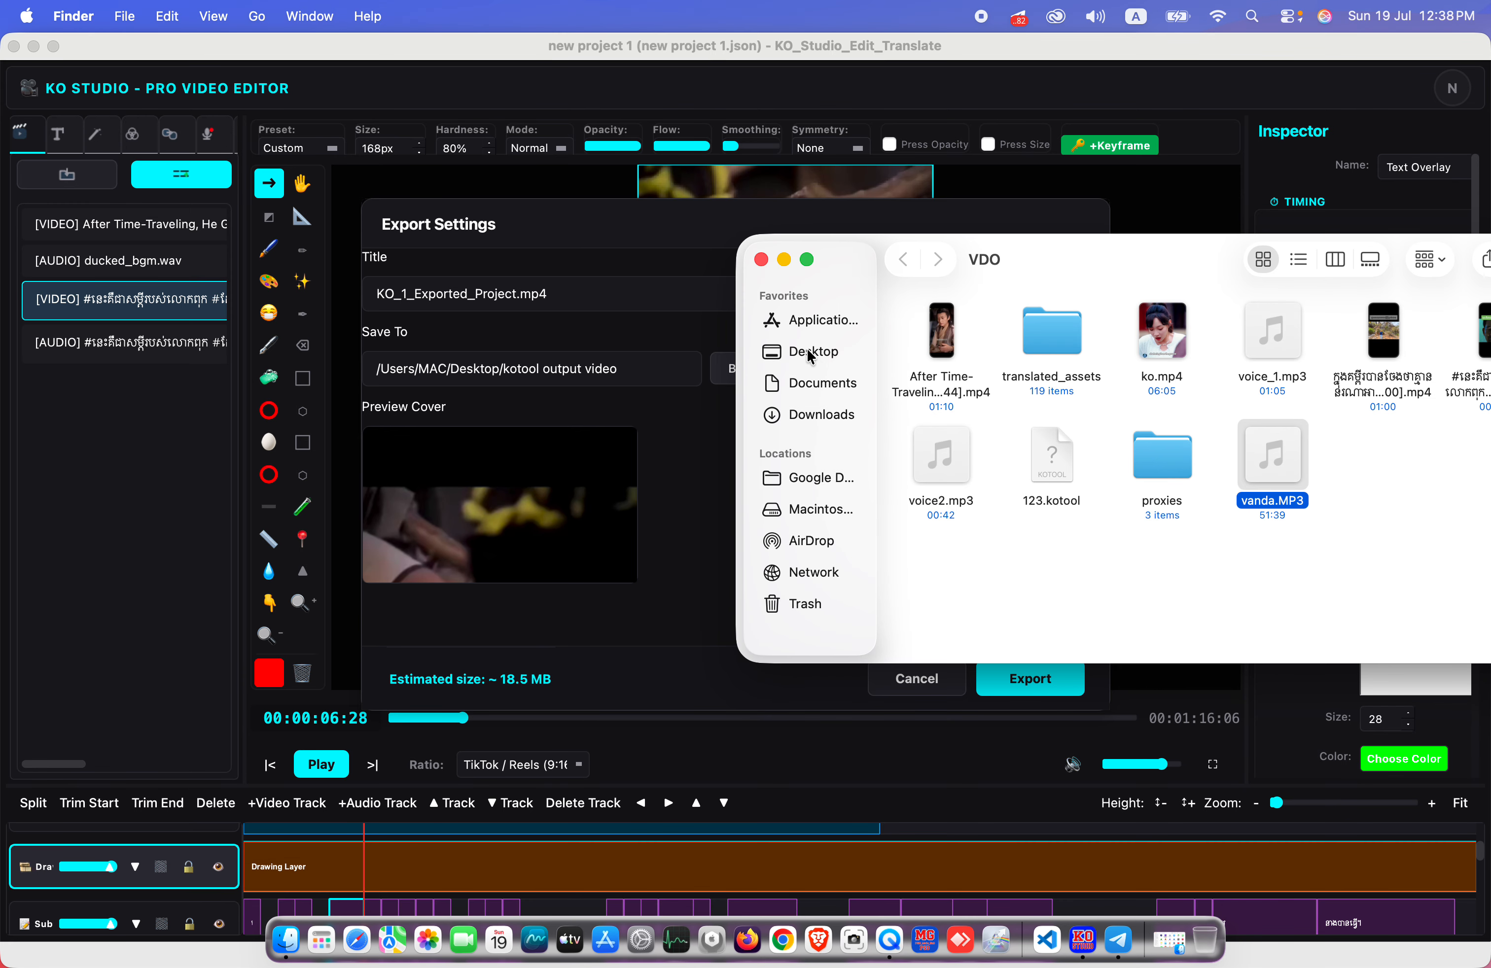
Step: View the still-empty kotool output video folder on the Desktop in Finder, then return to the editor
click(809, 355)
double_click(1129, 369)
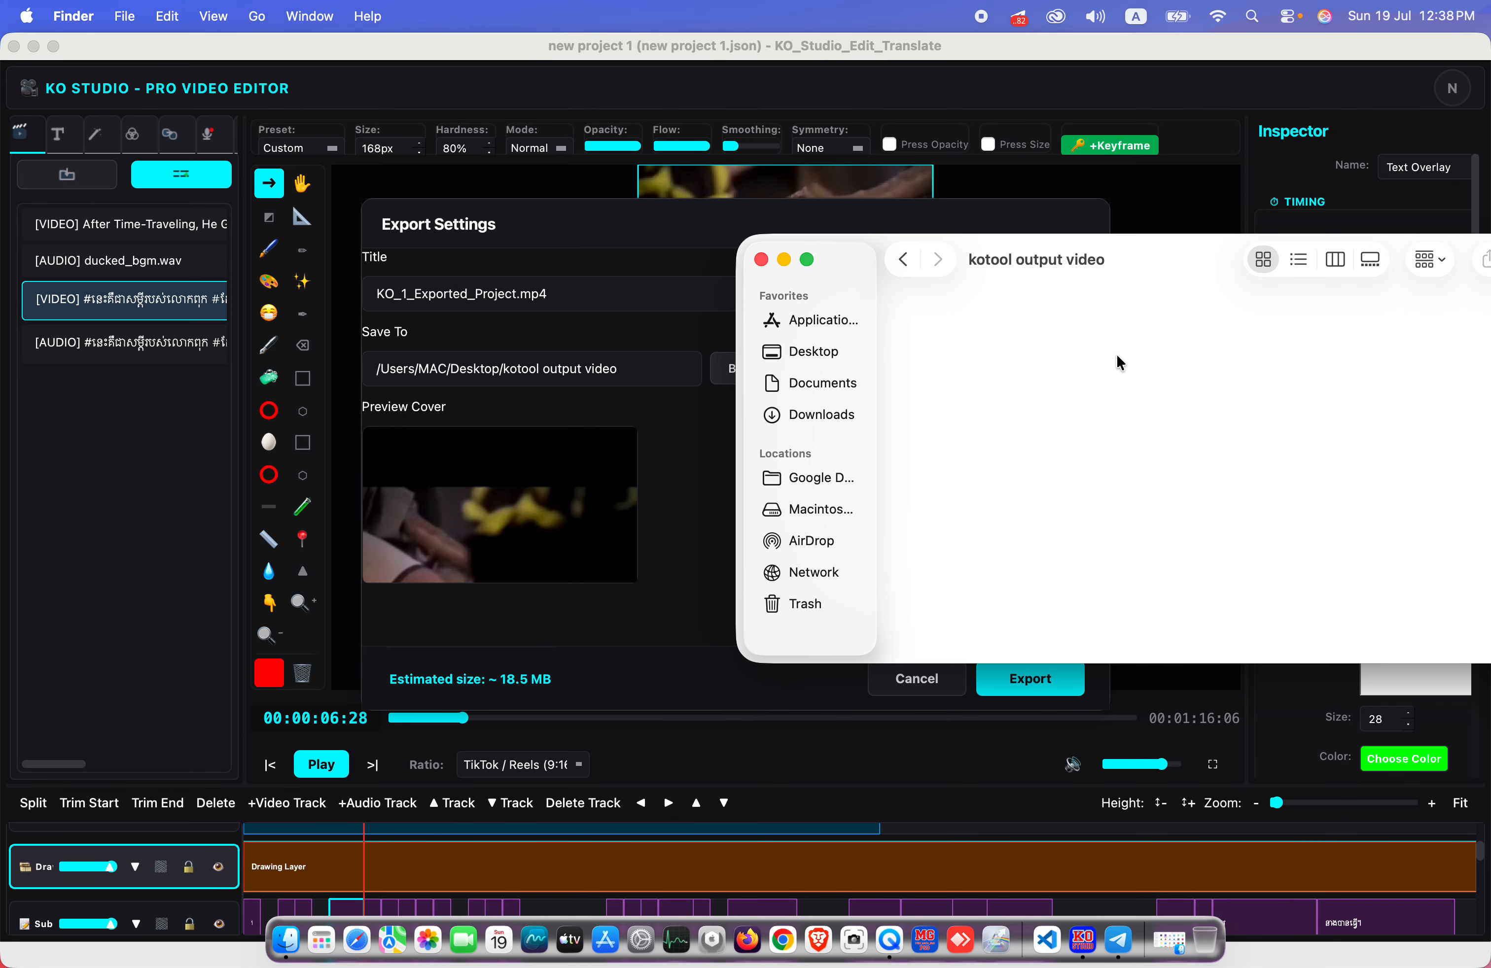
click(695, 229)
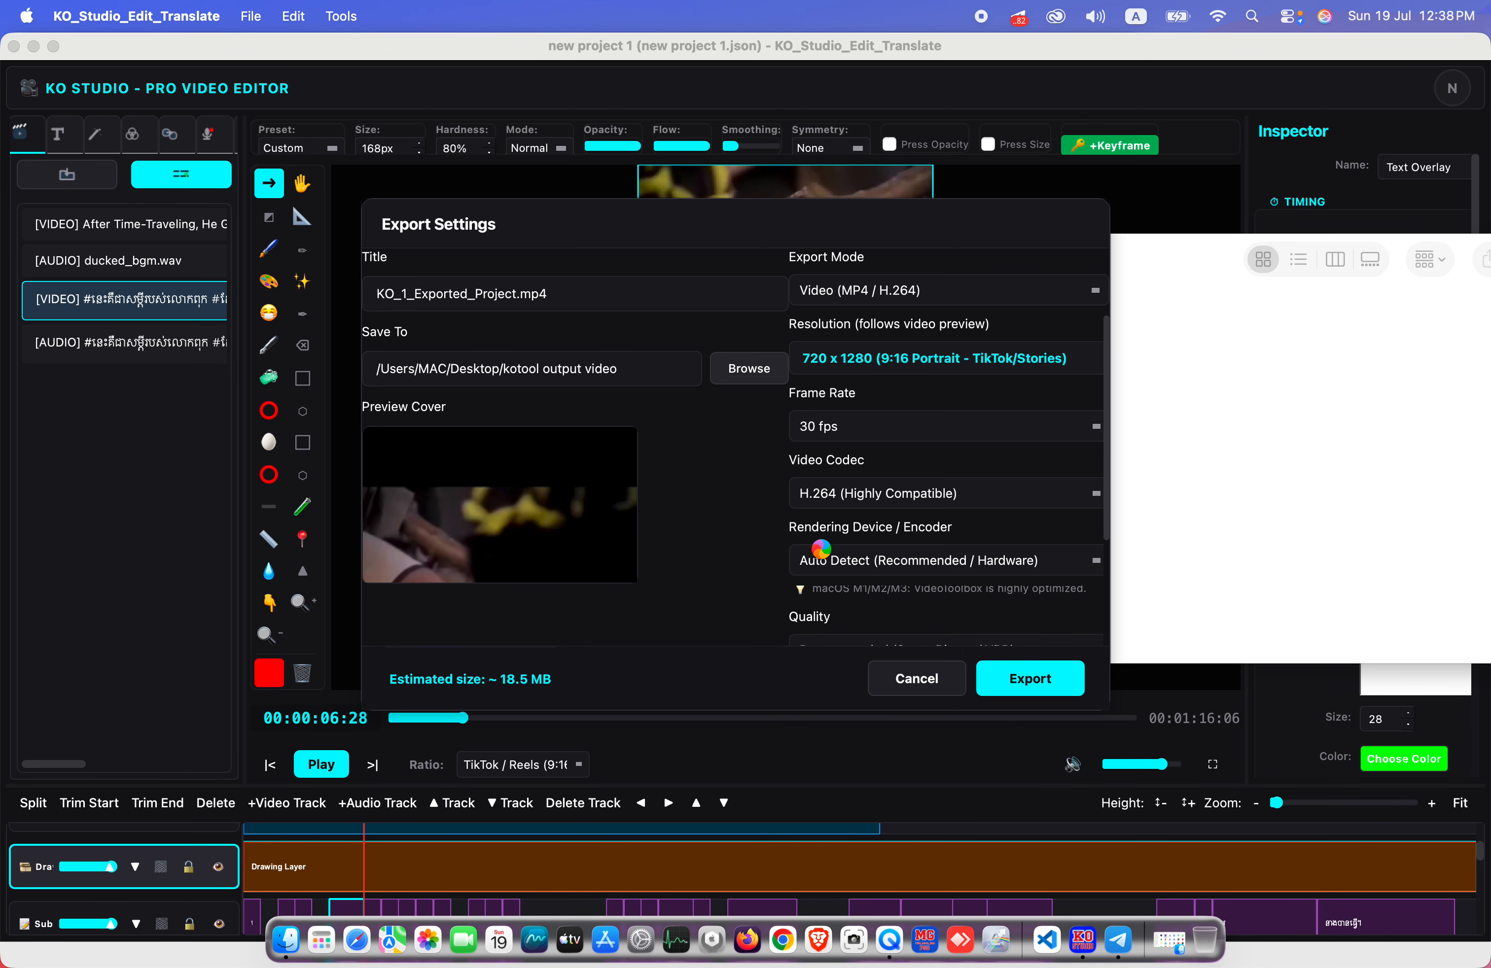
Step: Start rendering KO_1_Exported_Project.mp4 (2136 frames), then bring the Finder output folder forward
click(1023, 681)
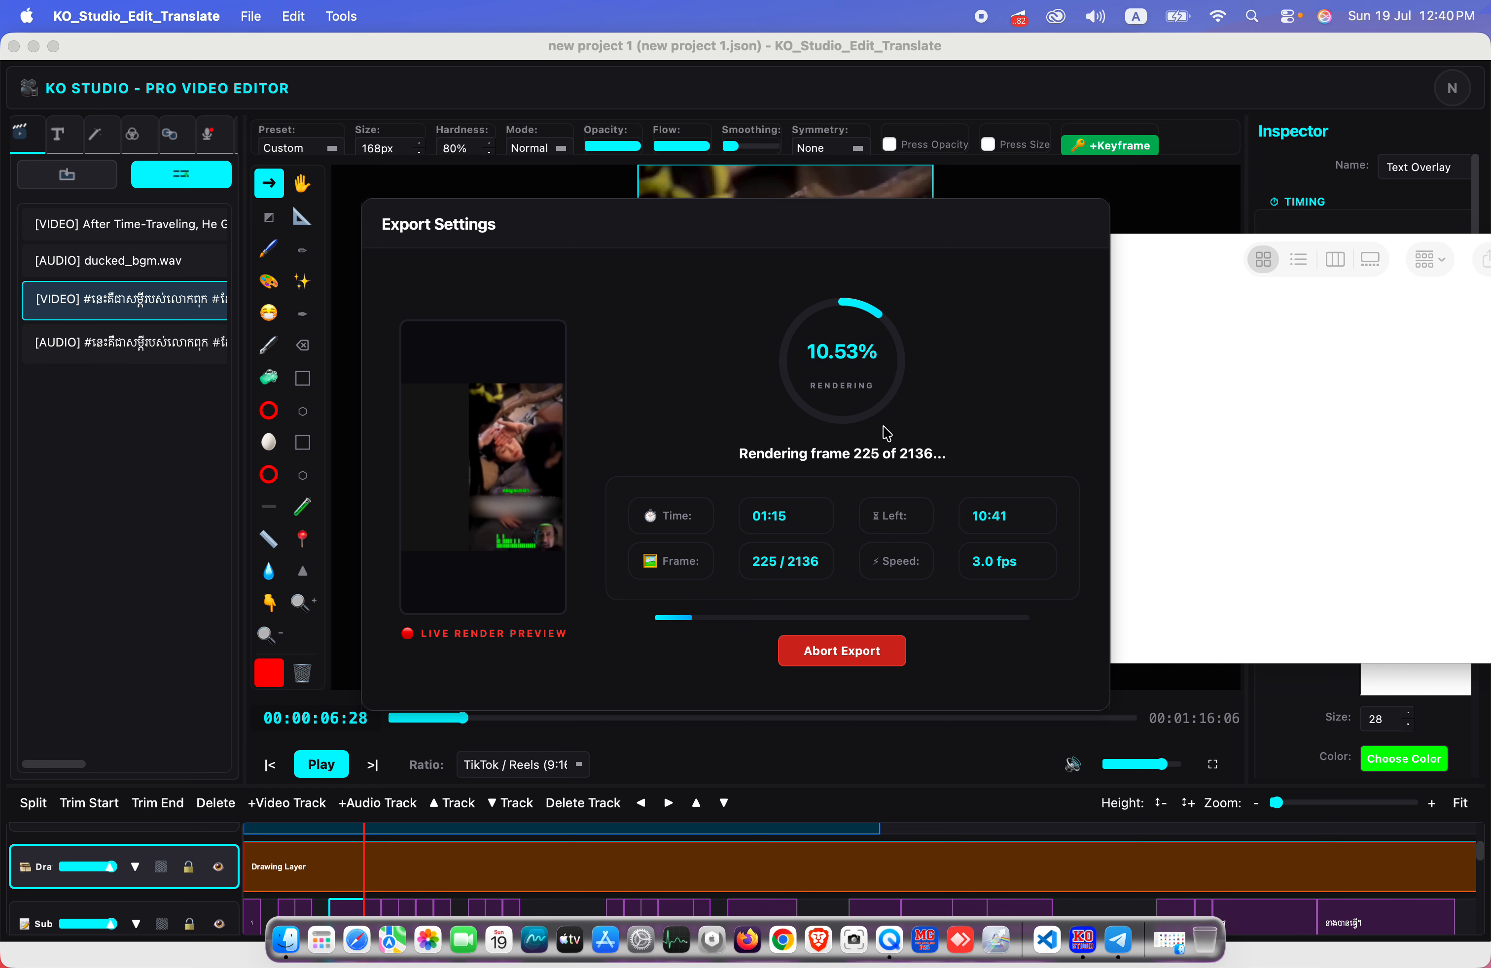
click(1154, 406)
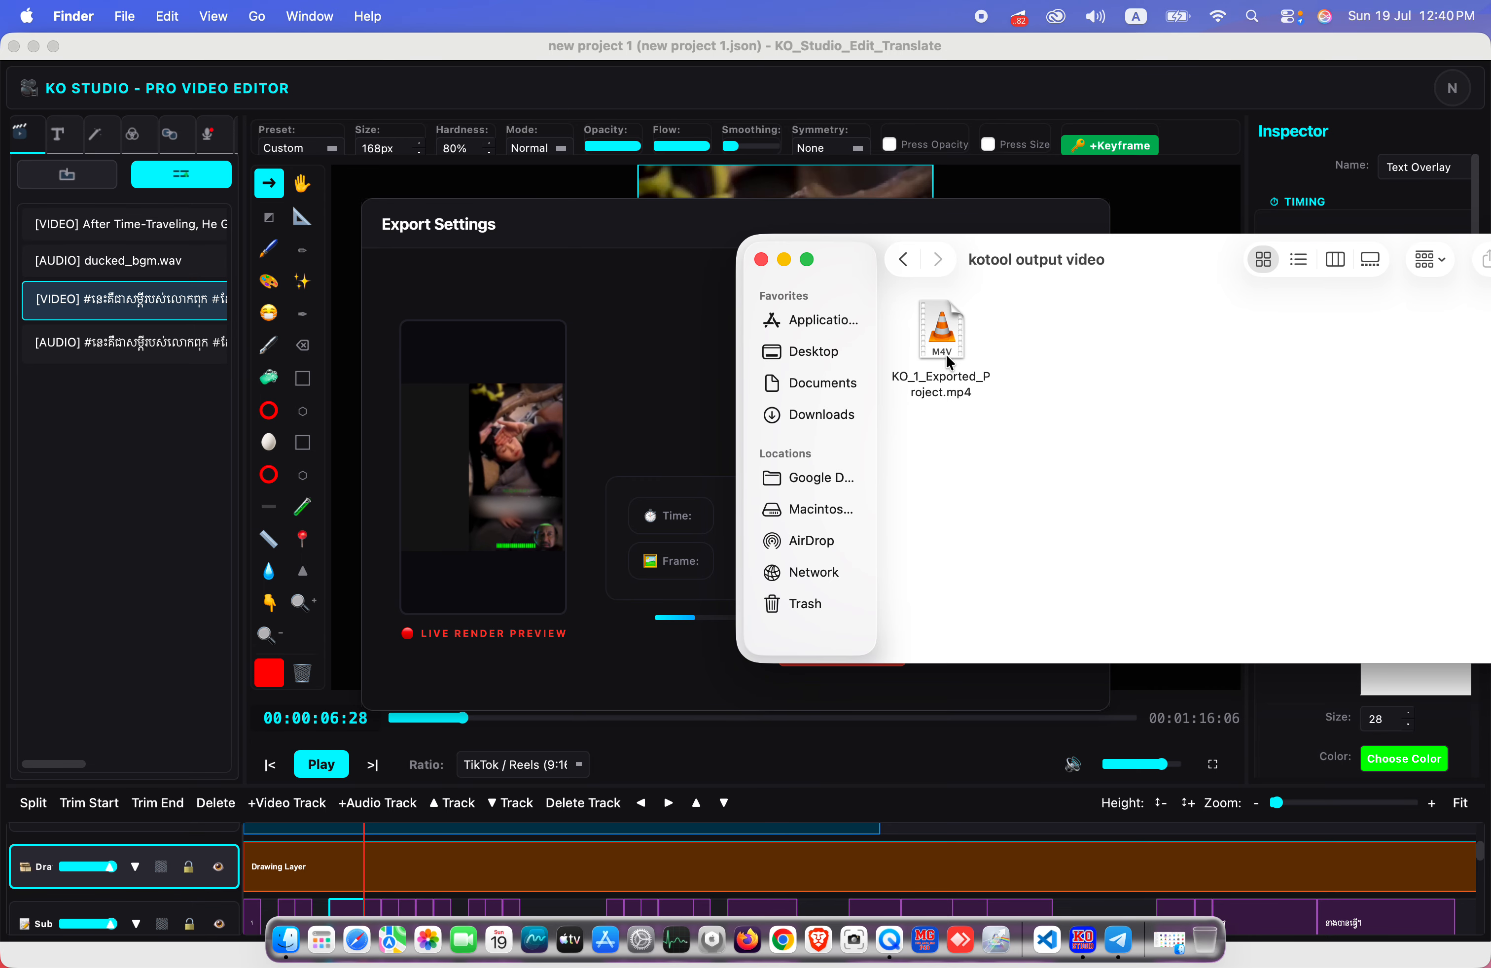
Step: Check Get Info for KO_1_Exported_Project.mp4 (MPEG-4, Zero KB), then return to the render progress
right_click(939, 331)
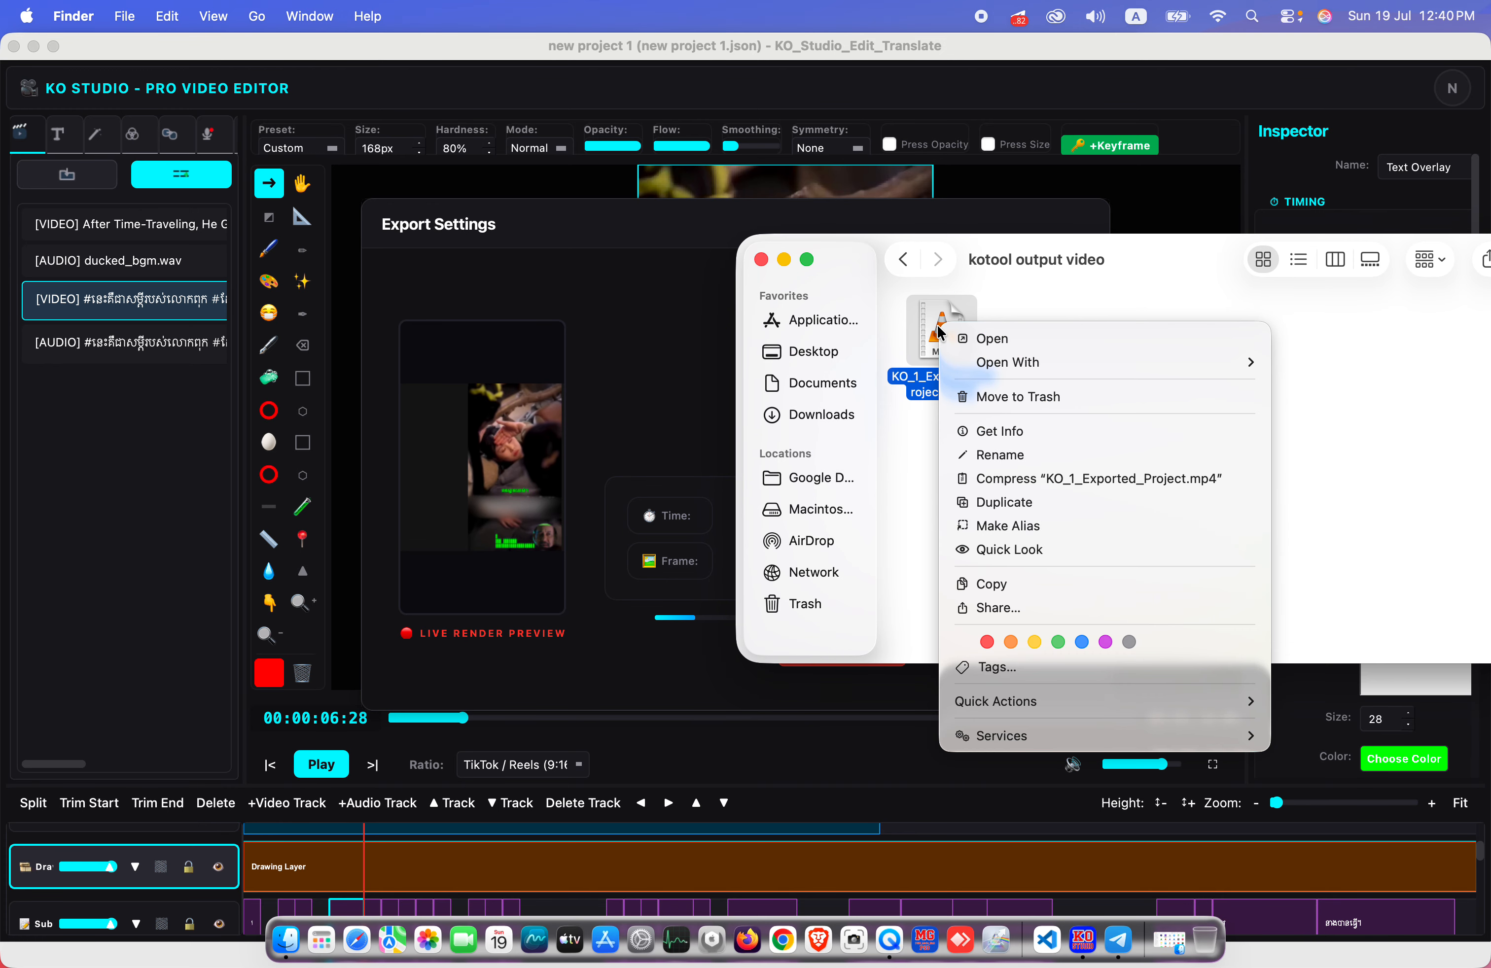
click(1023, 432)
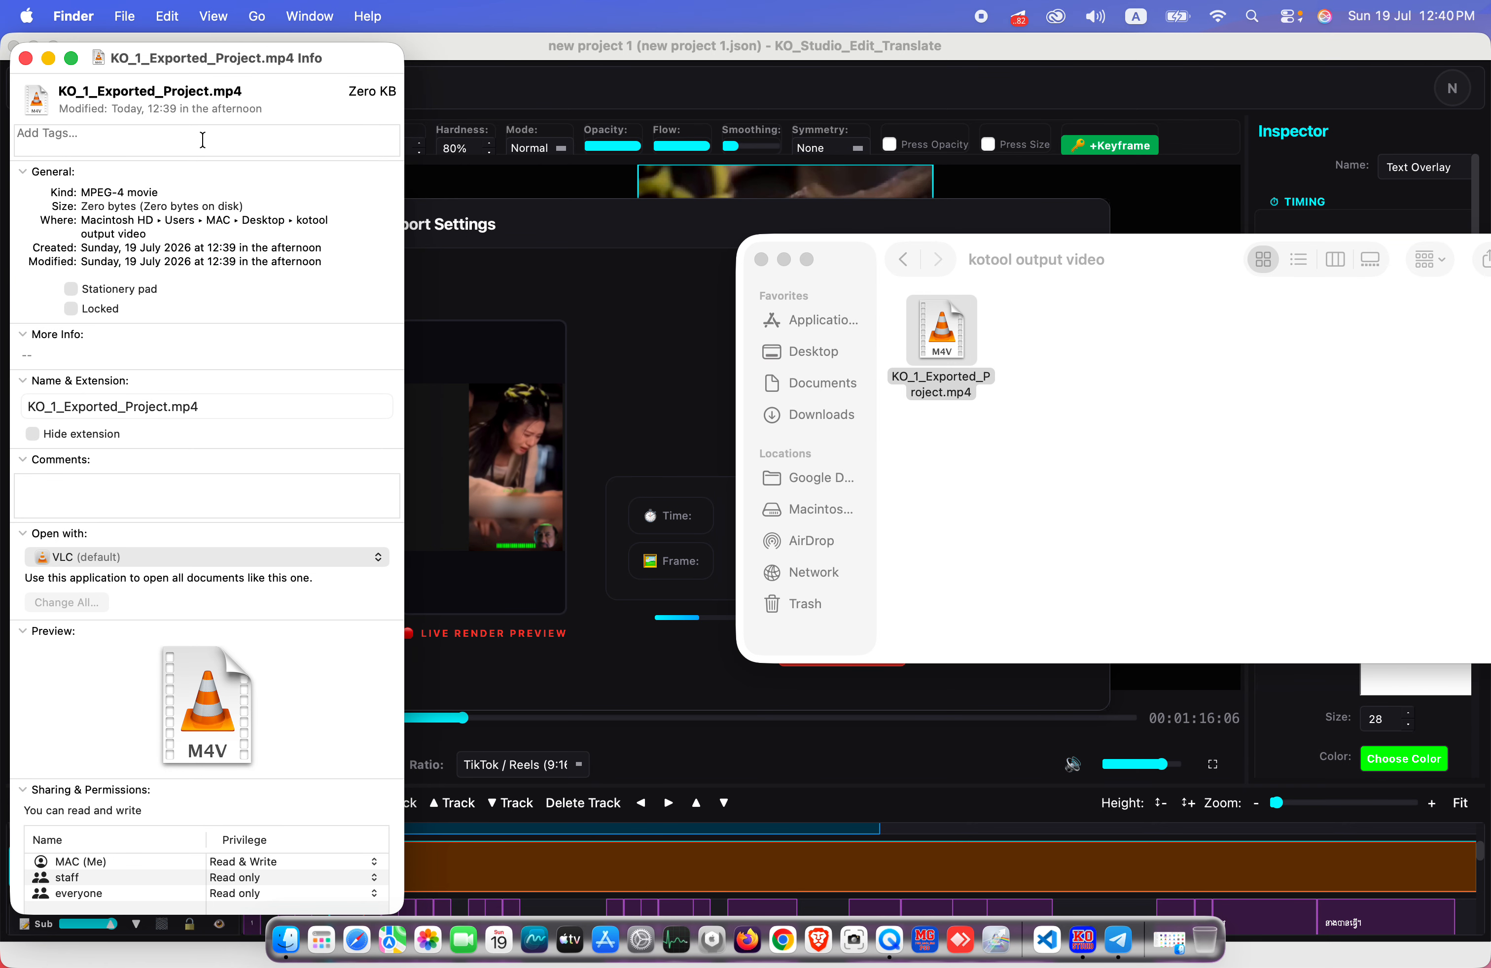
click(26, 59)
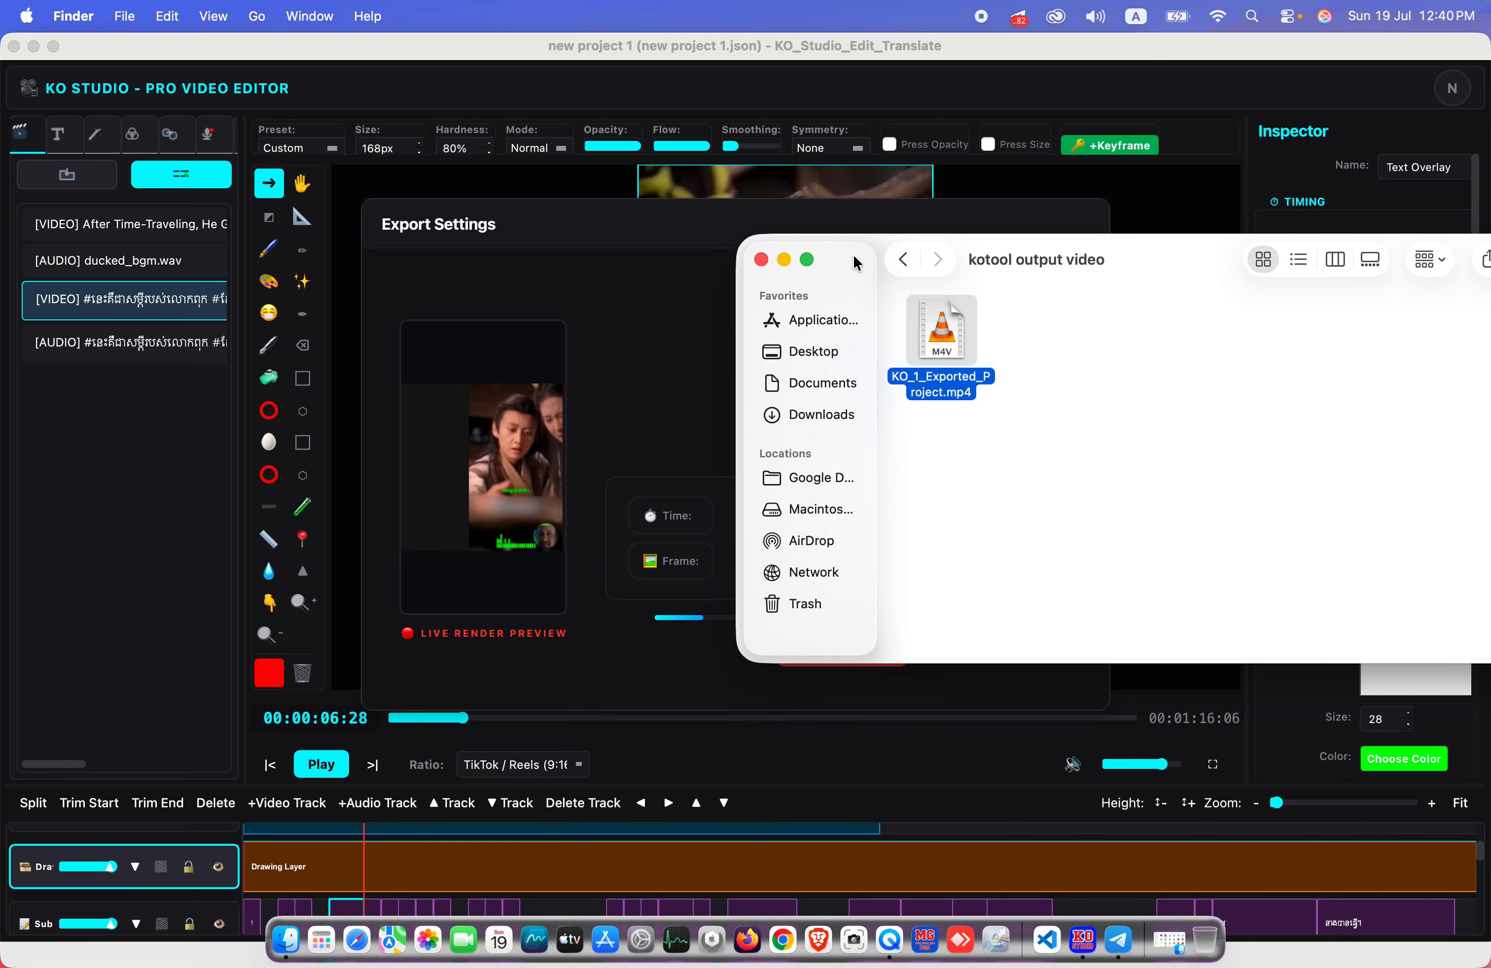
click(784, 258)
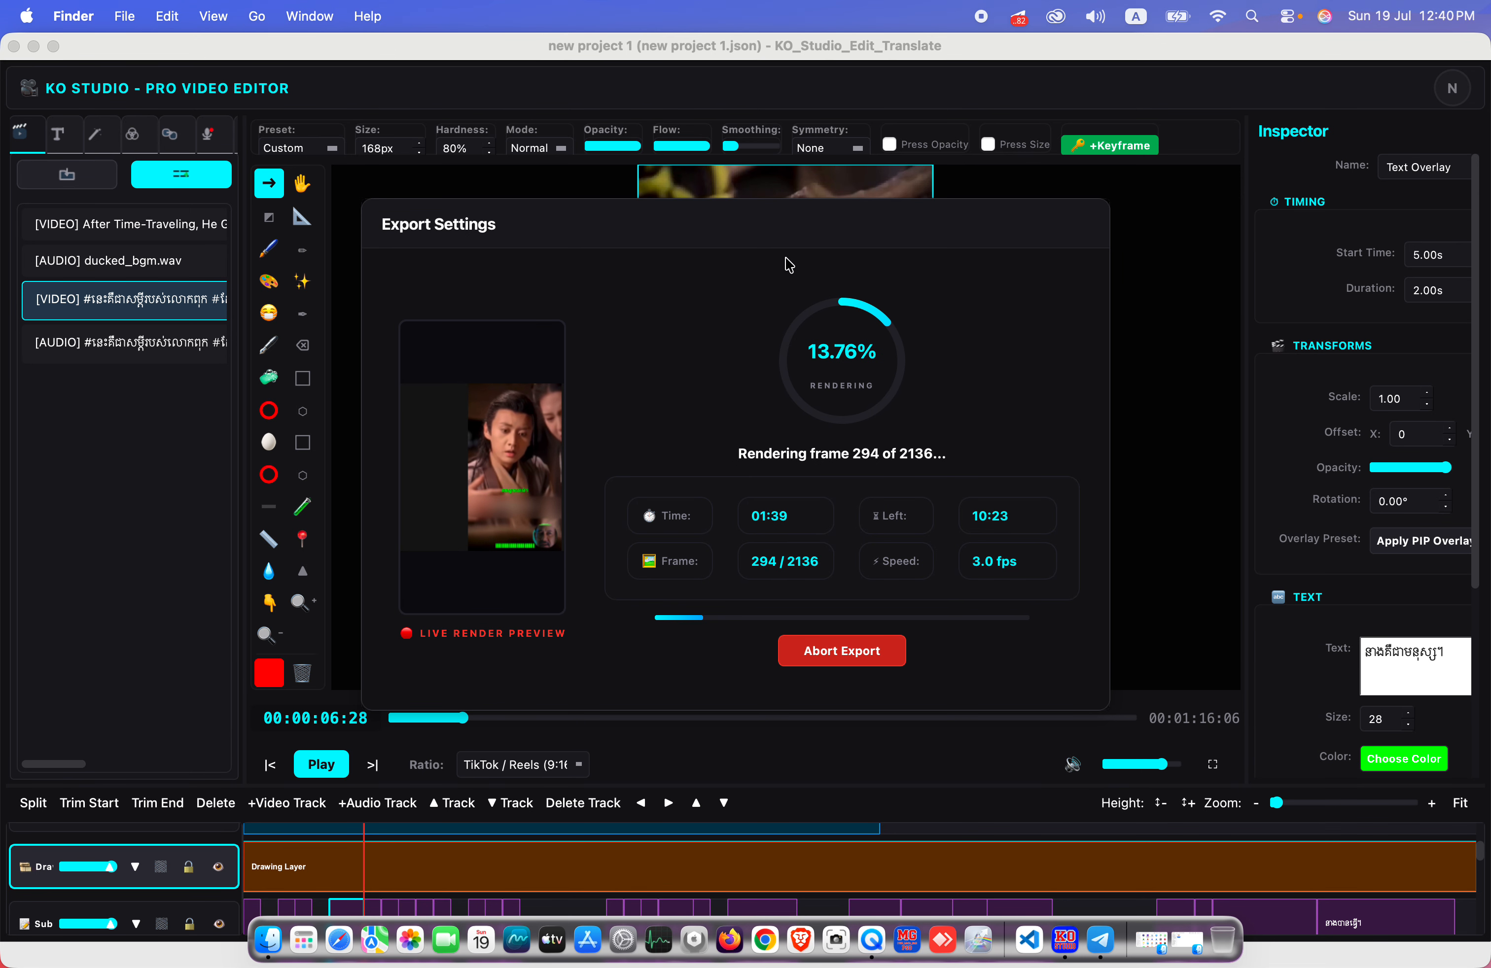
Step: Screenshot the export progress and let the render finish at 26.05 MB, 71.2 sec
key(super+shift+3)
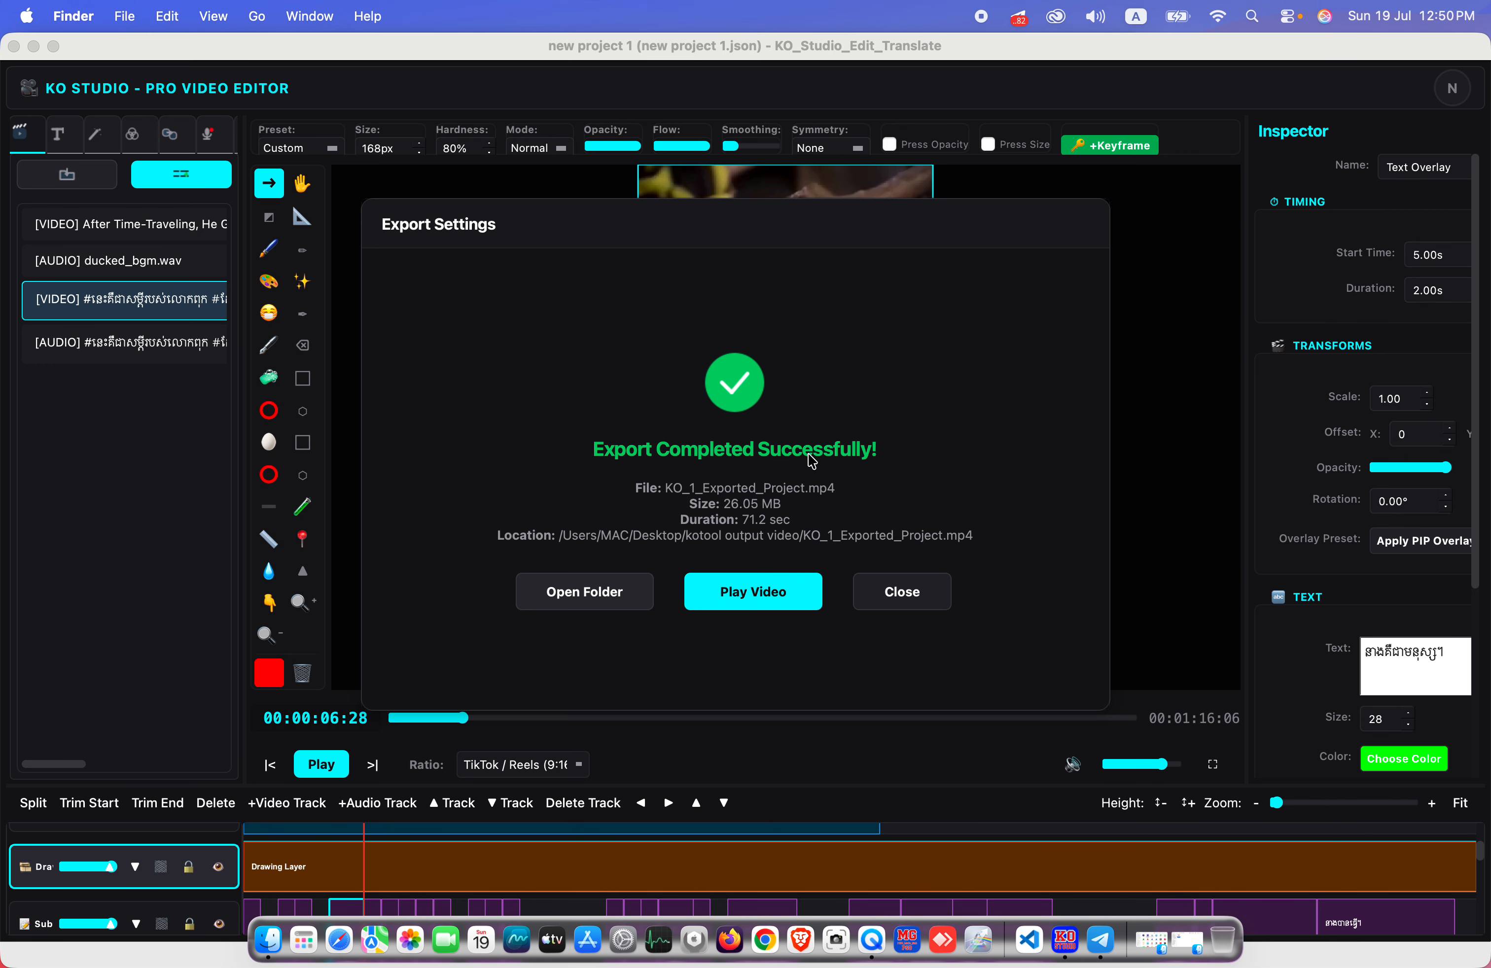
Step: Open the output folder and play KO_1_Exported_Project.mp4 with VLC
click(581, 598)
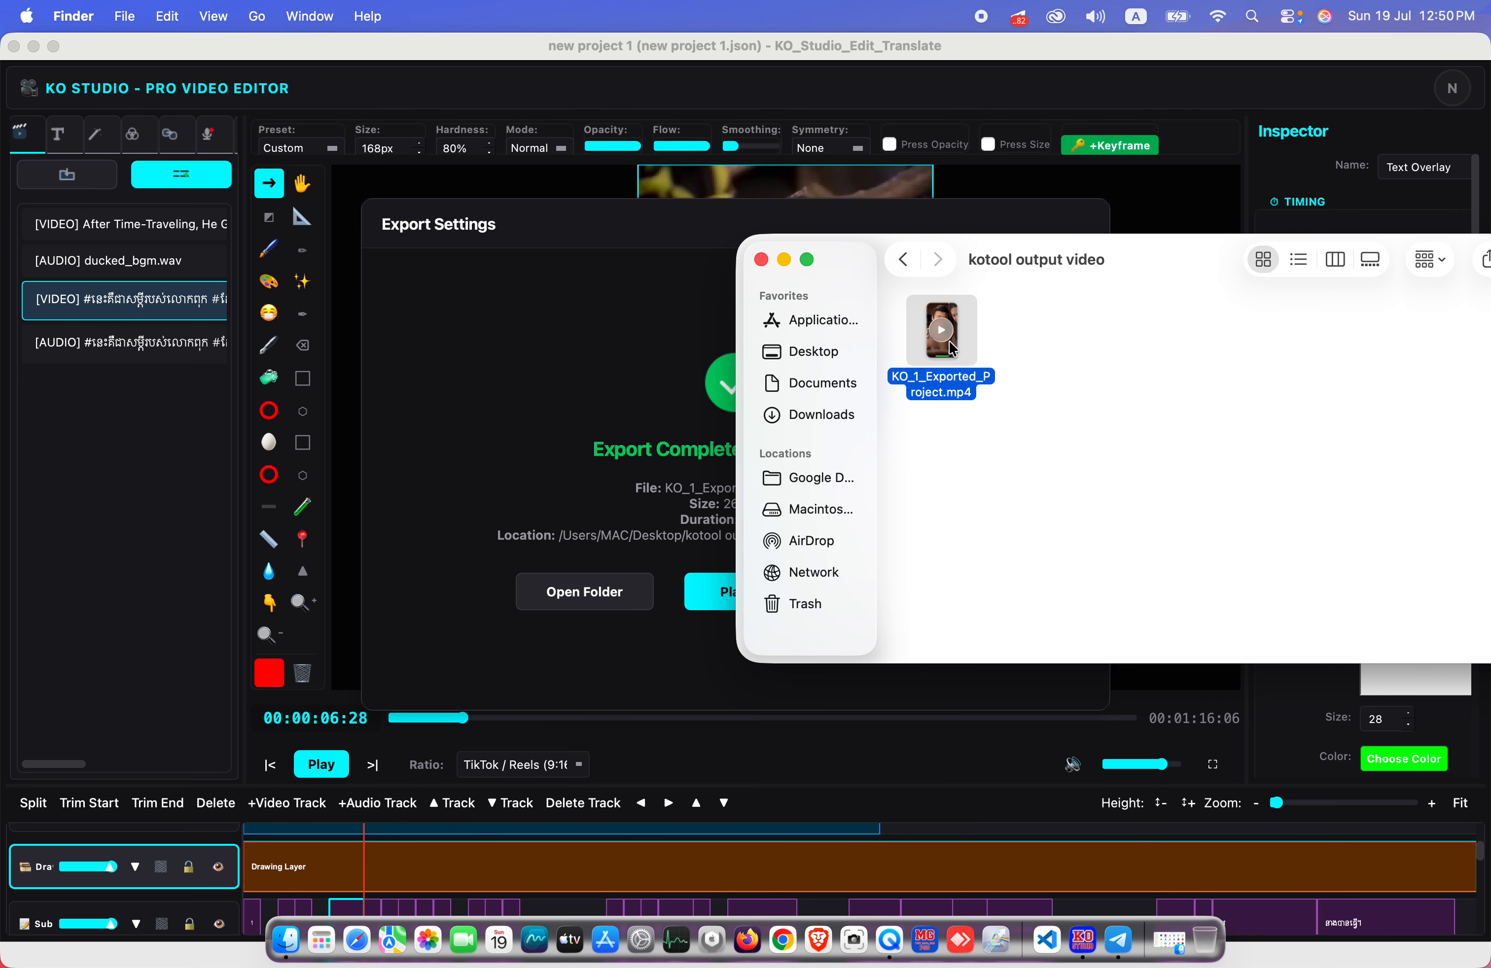
right_click(952, 348)
mouse_move(999, 377)
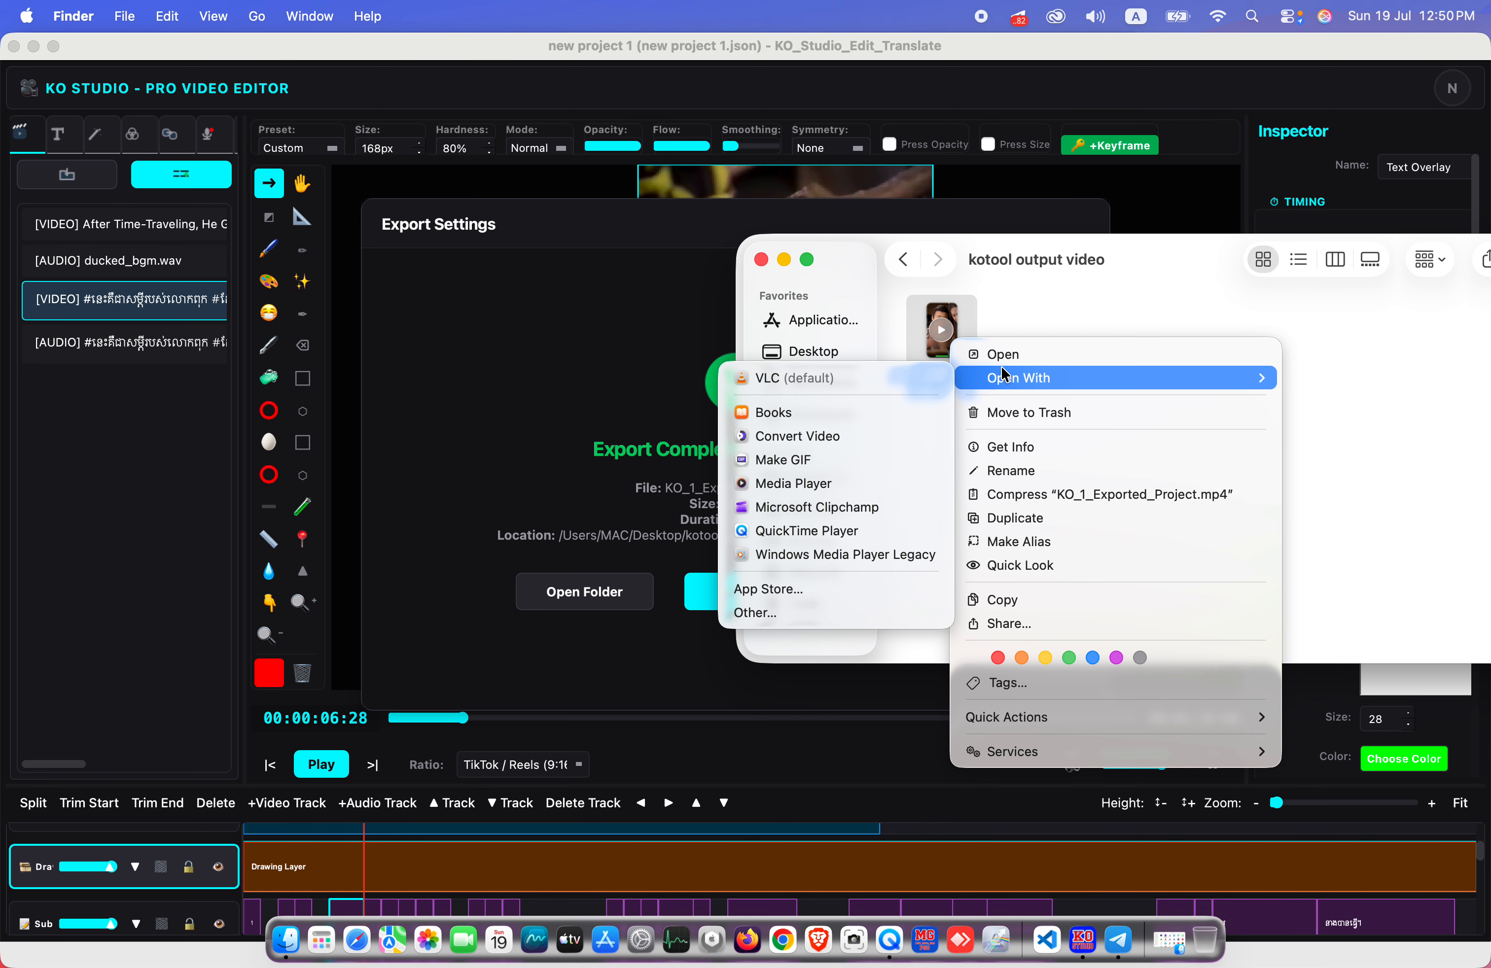
click(854, 385)
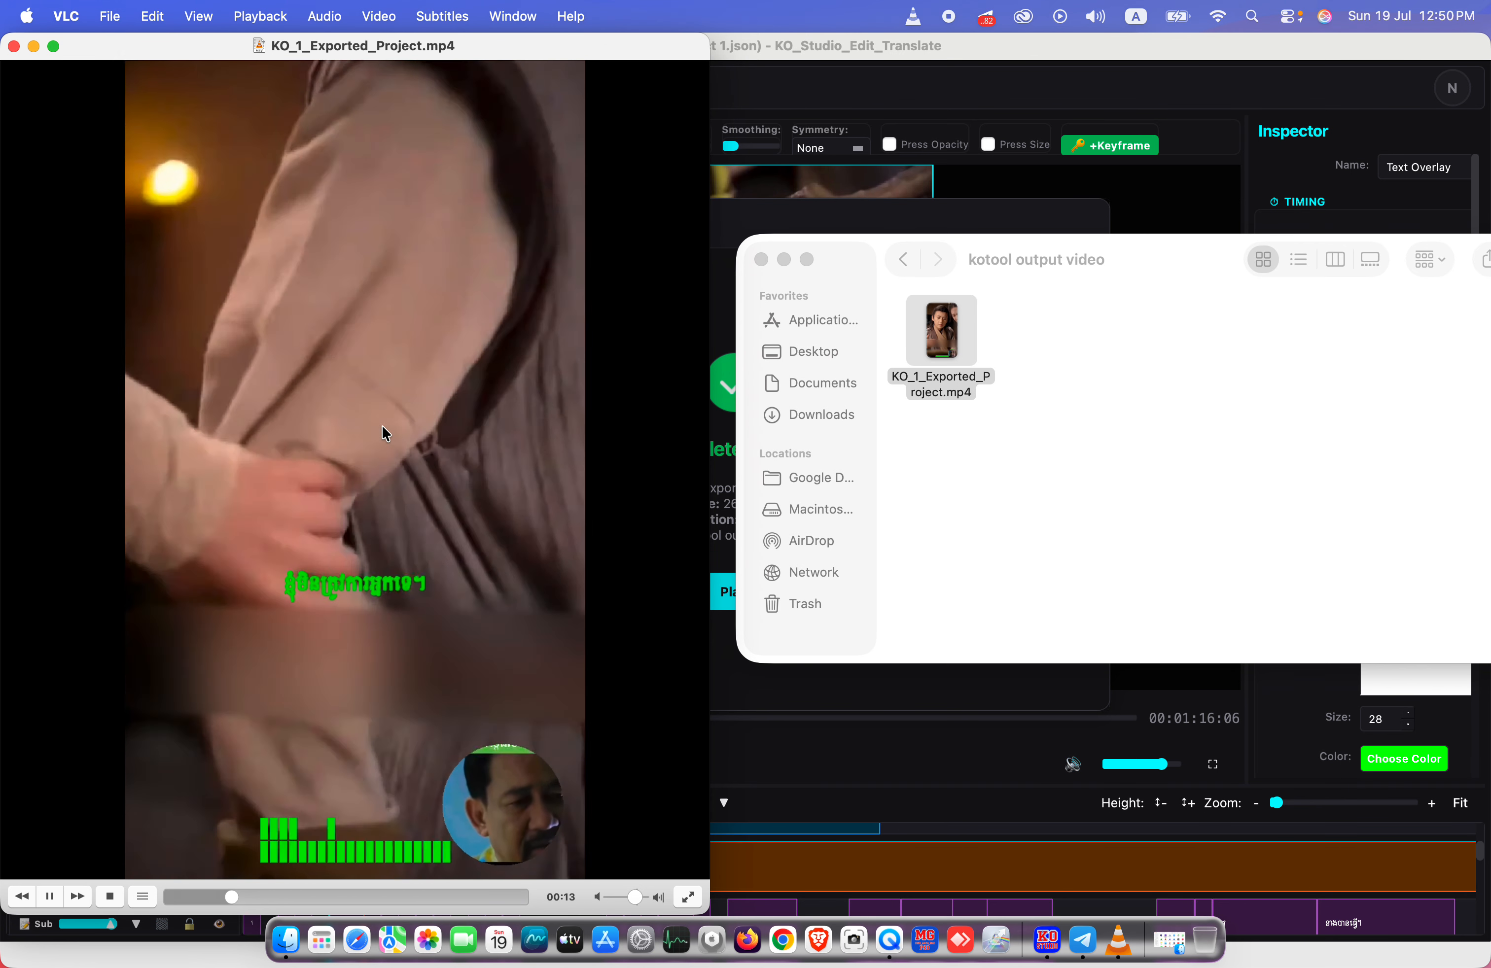
Step: Pause VLC at 00:15 to inspect the frame, then dismiss the editor's Export Completed message
click(48, 902)
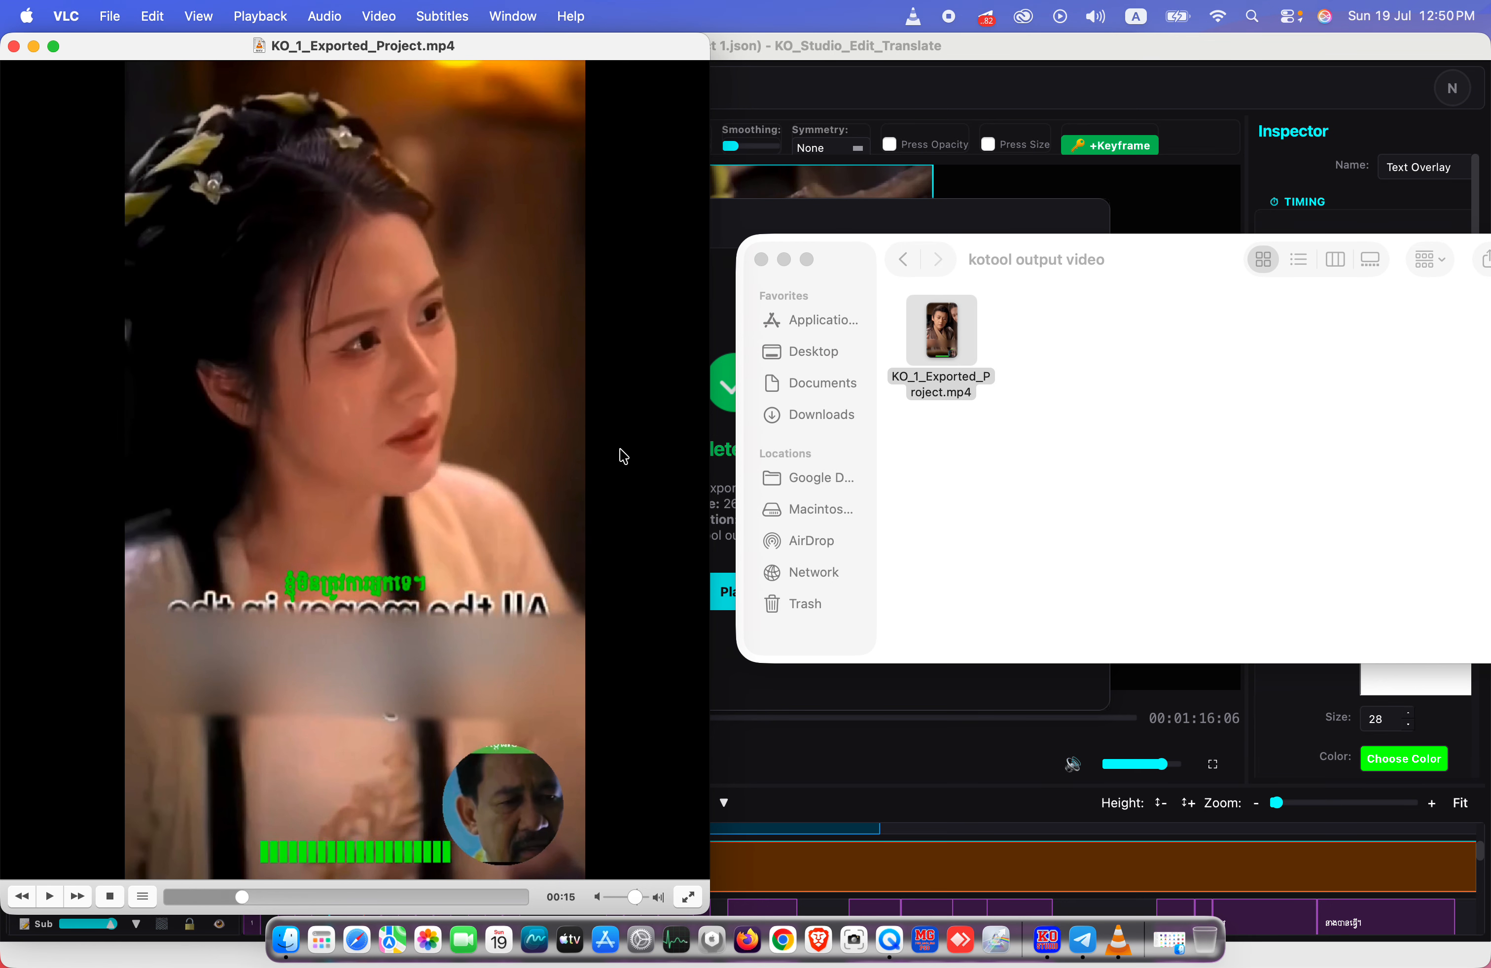
click(816, 208)
click(894, 585)
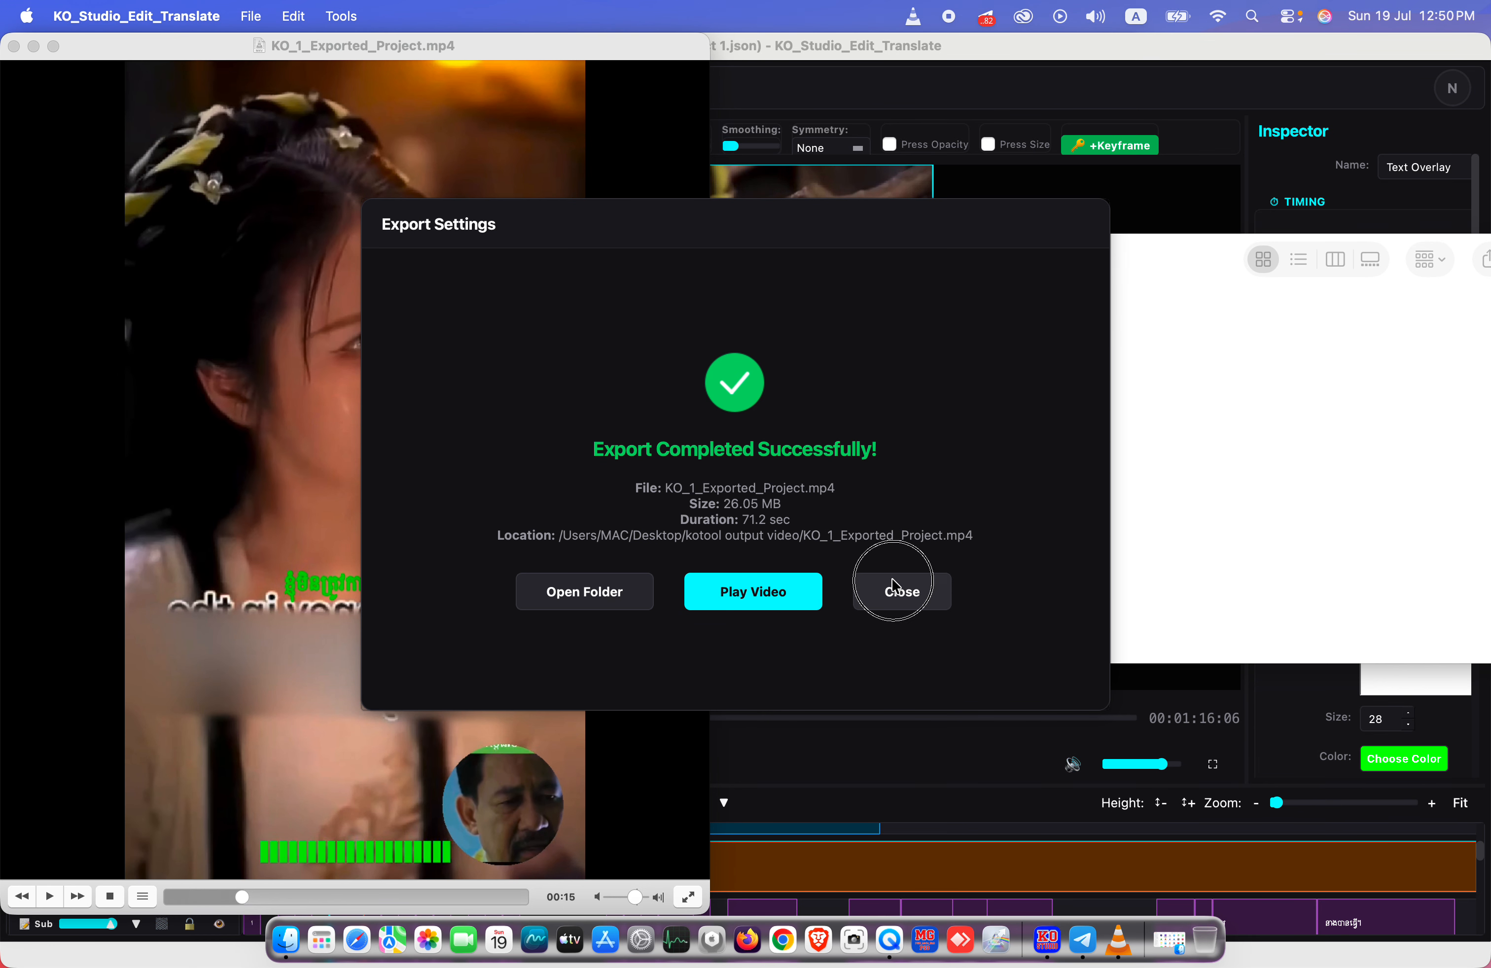
Step: Set AI Video Translation to the first library video, Auto-Detect source language, with voice cloning enabled
click(331, 19)
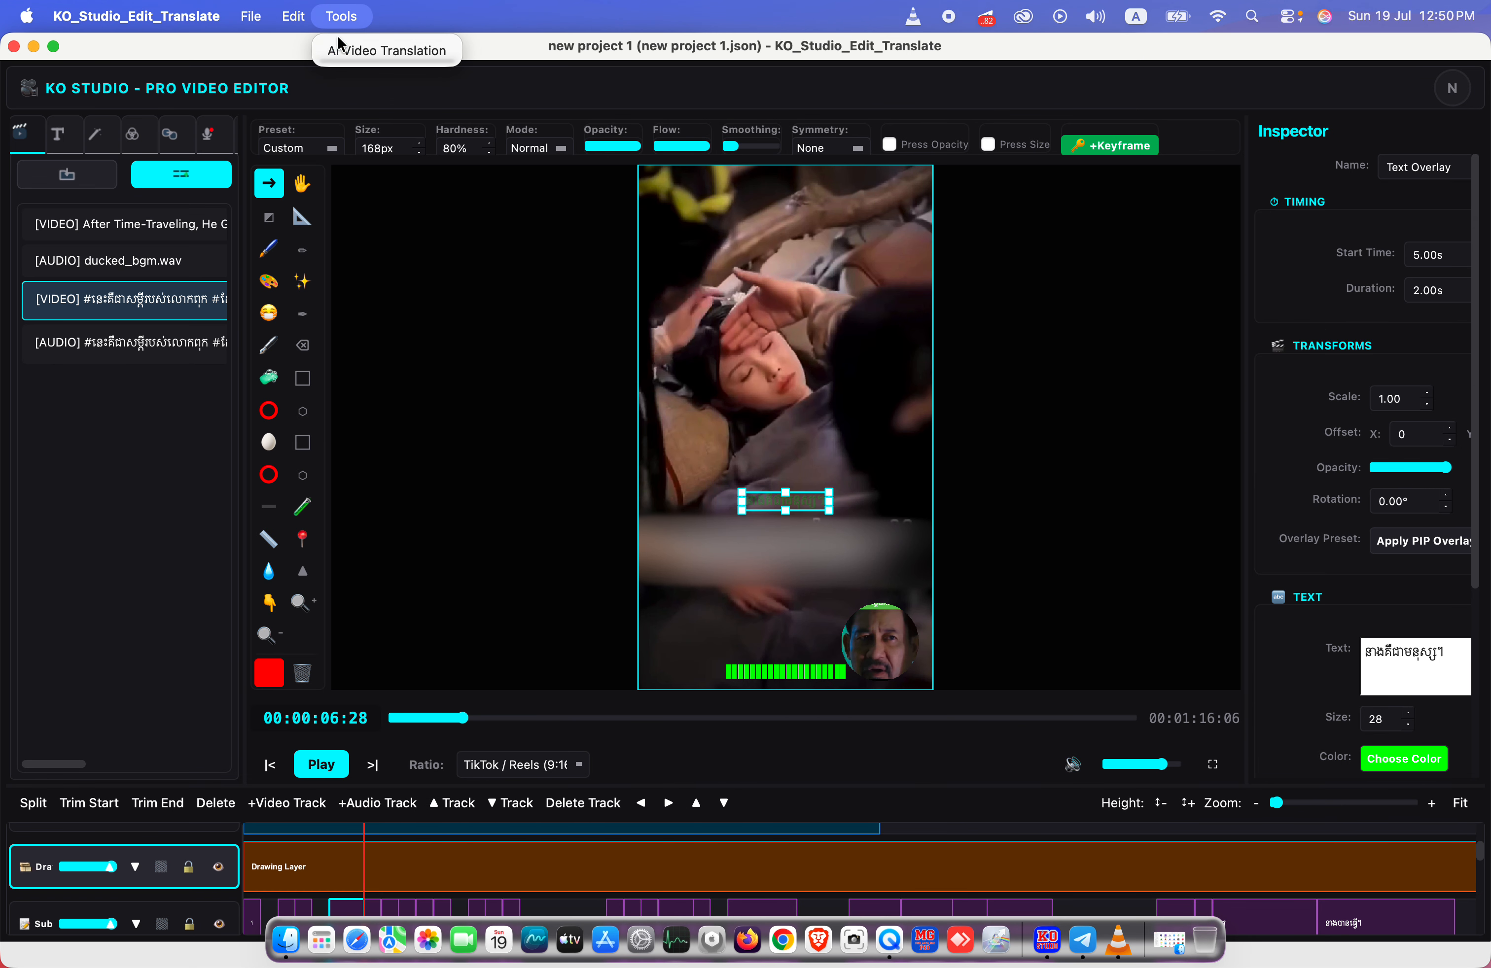
click(346, 49)
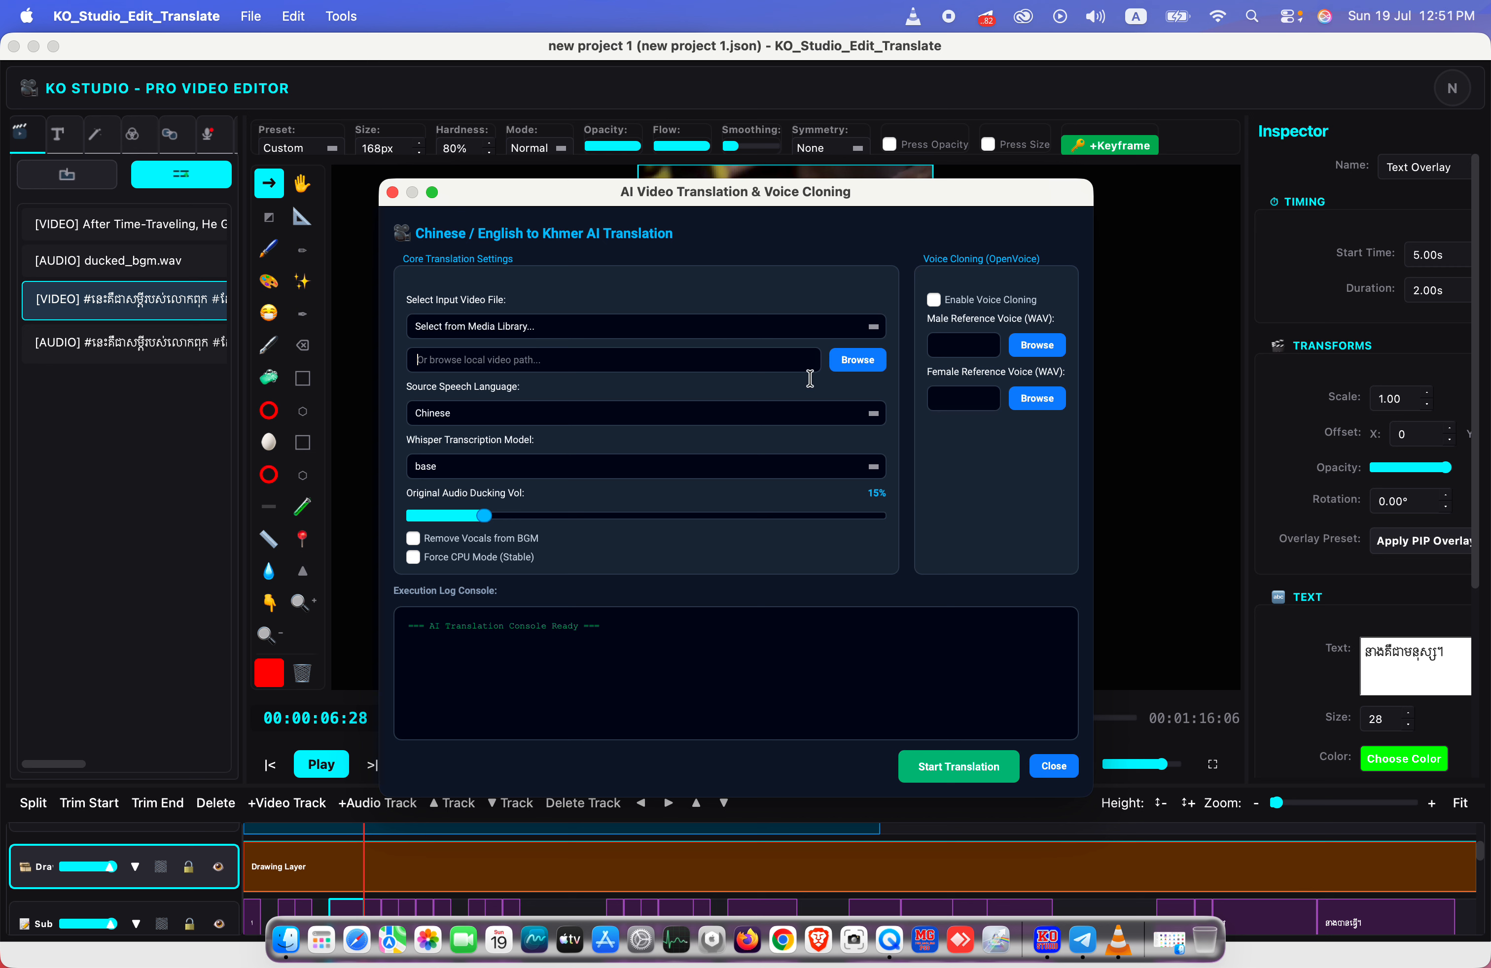
click(809, 327)
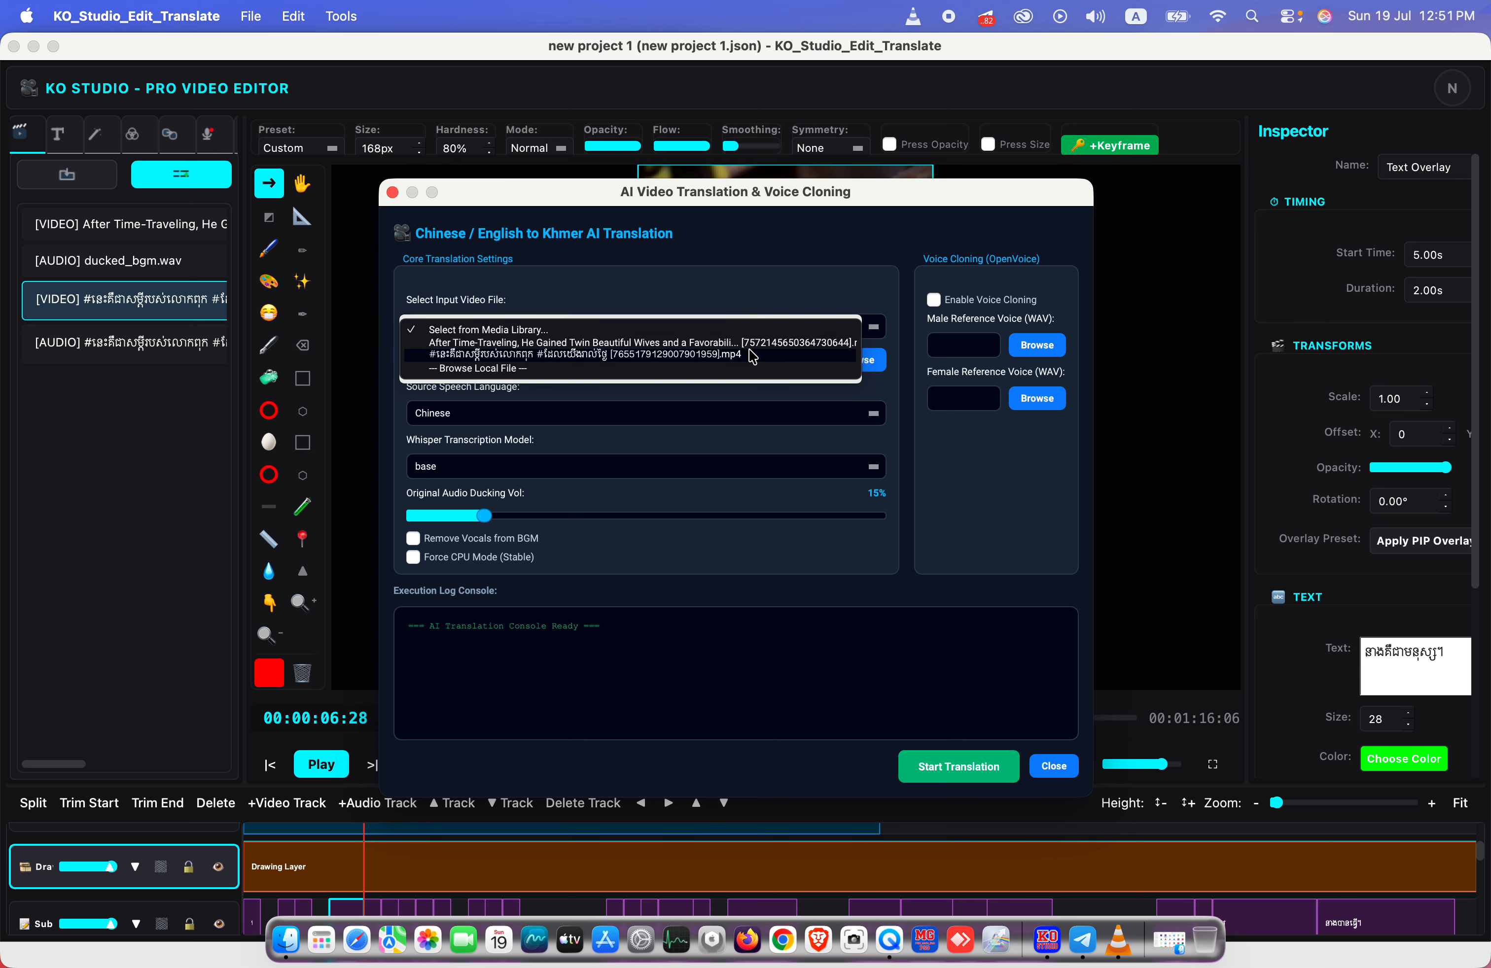
click(748, 345)
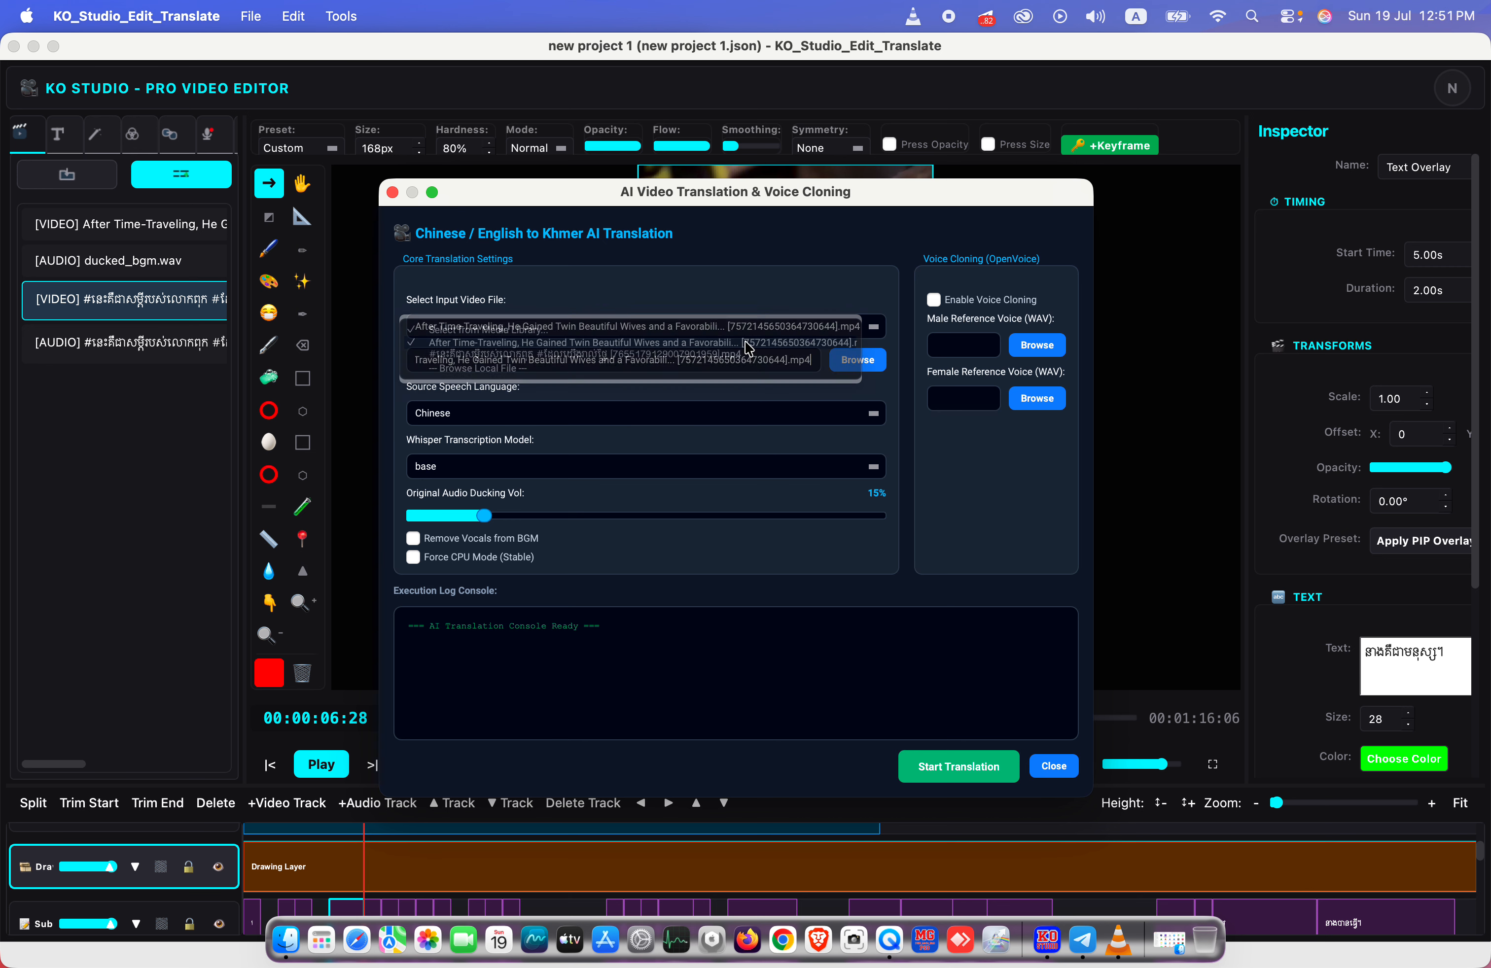
click(840, 418)
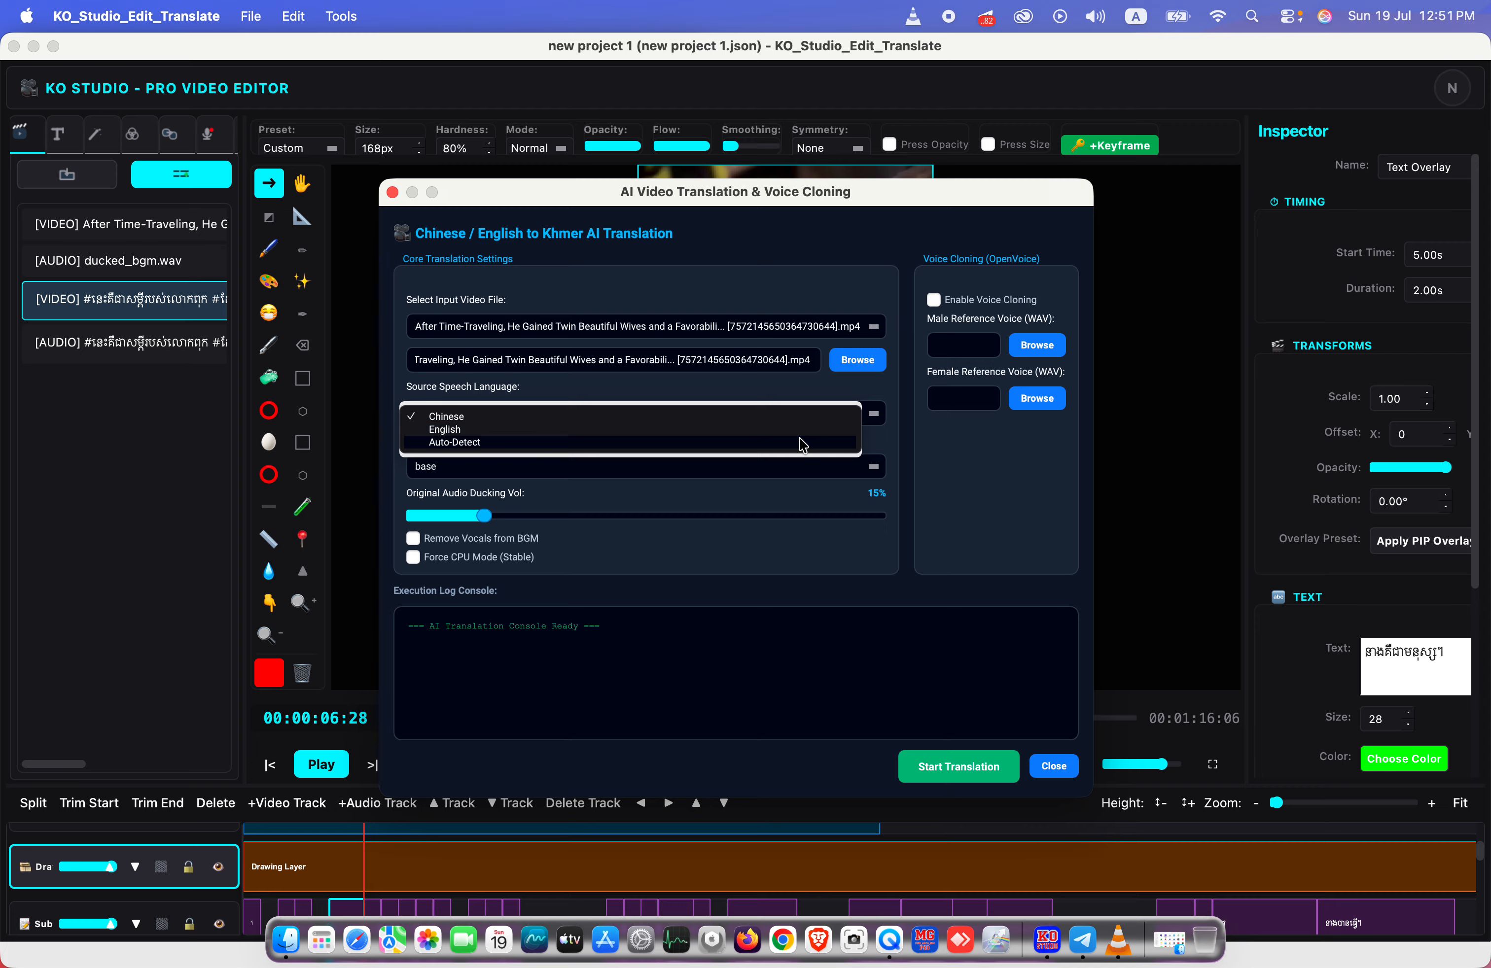
click(697, 443)
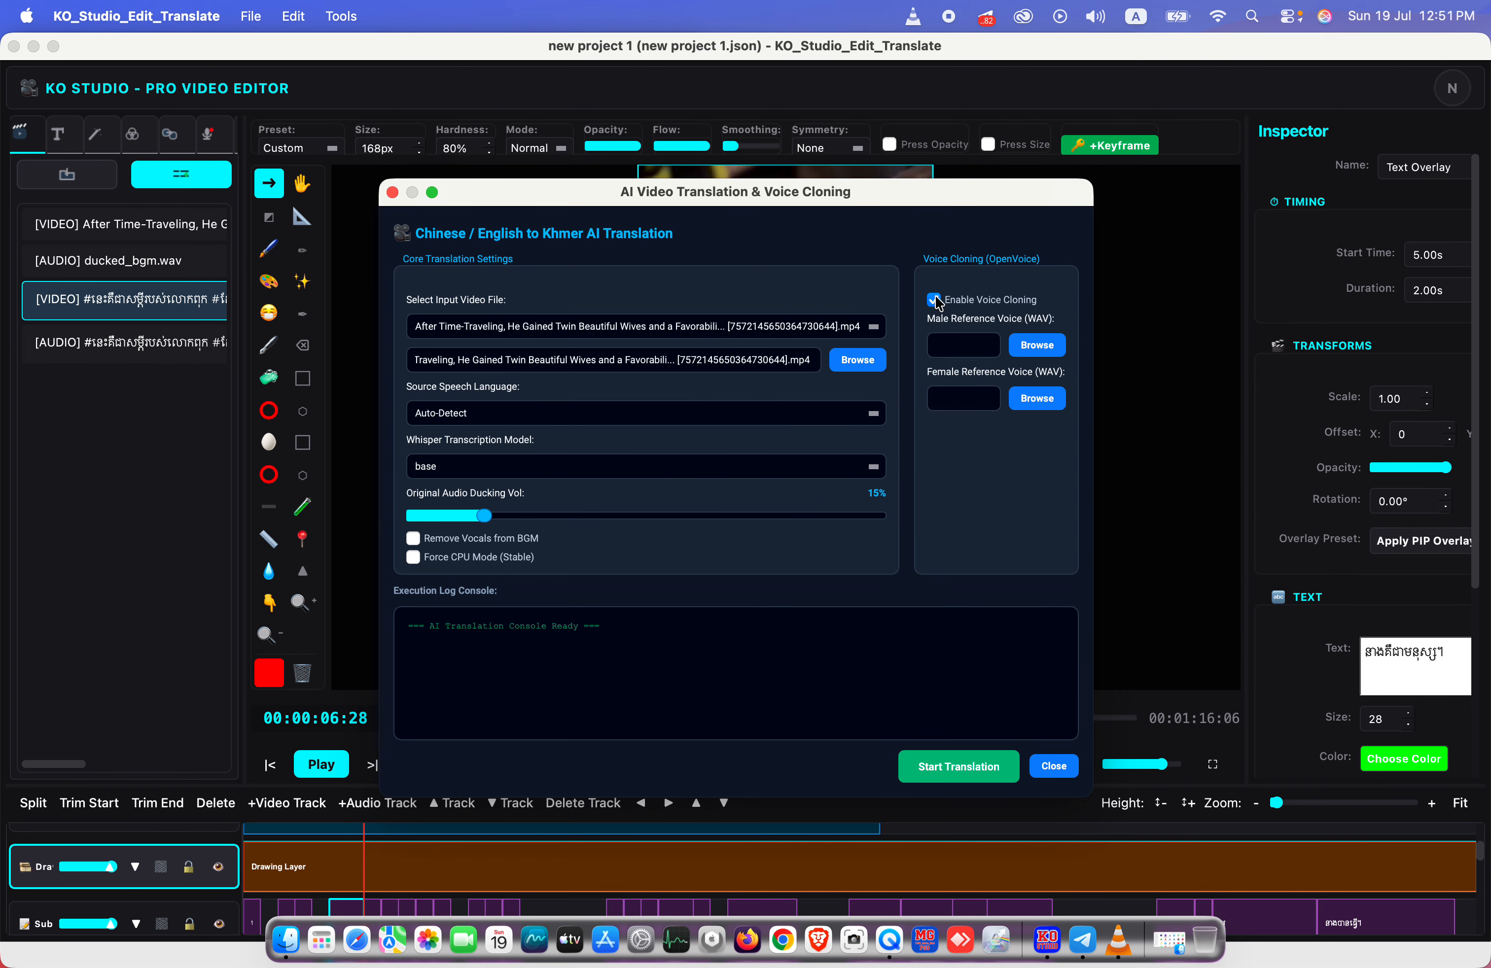
click(930, 317)
click(1035, 353)
Step: Bring VLC forward, close the AI translation dialog, and resize the VLC player window
click(1118, 940)
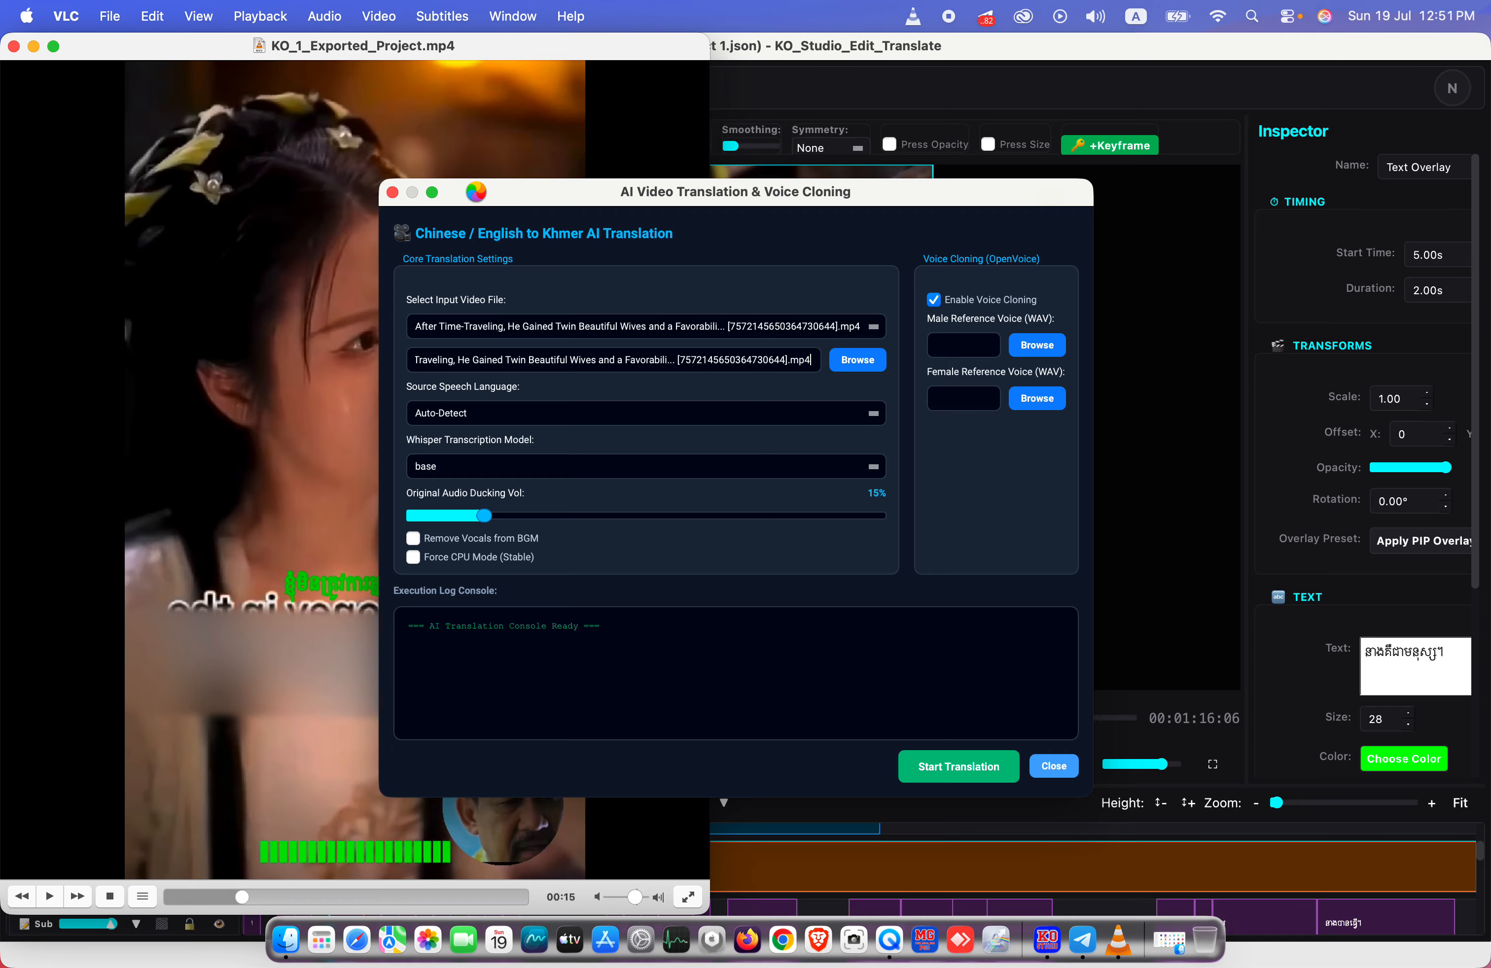
click(394, 194)
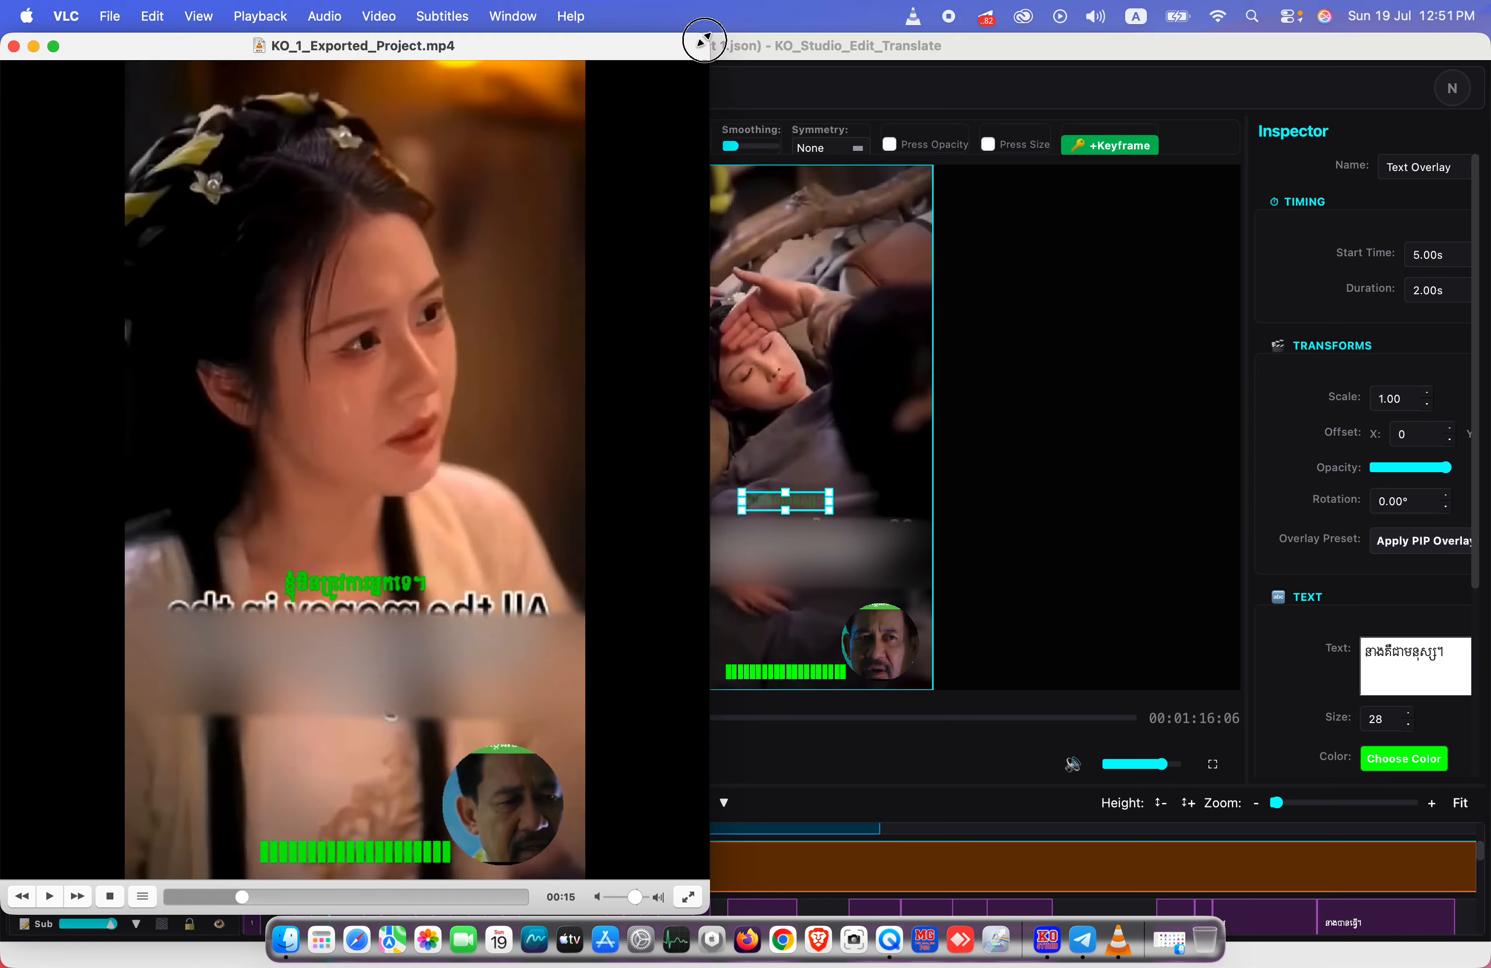
drag(699, 39, 478, 103)
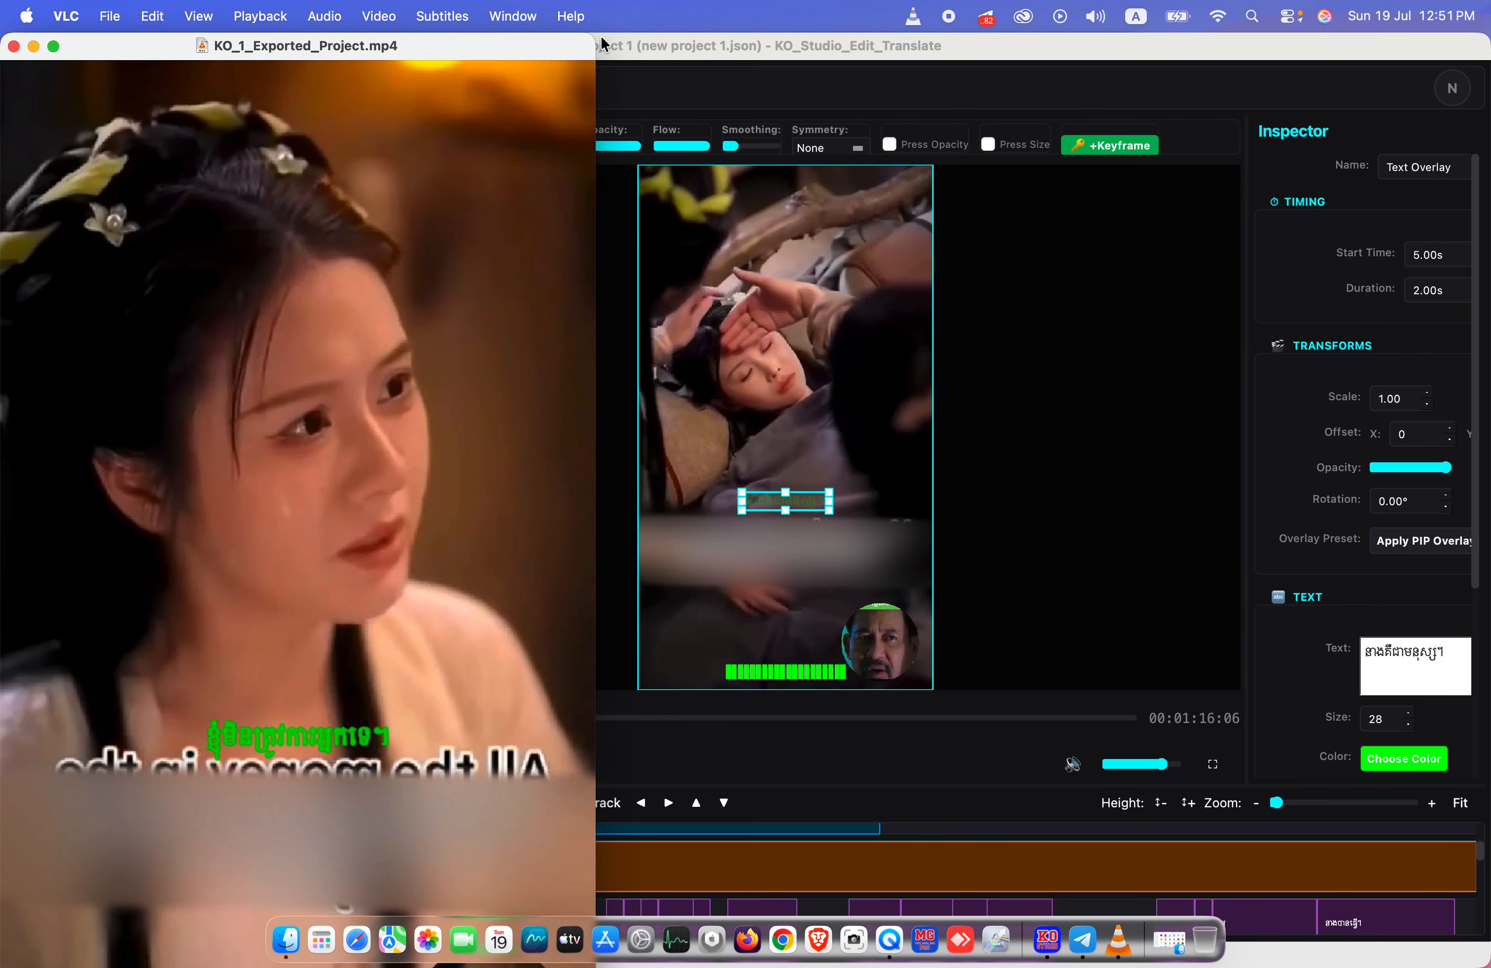